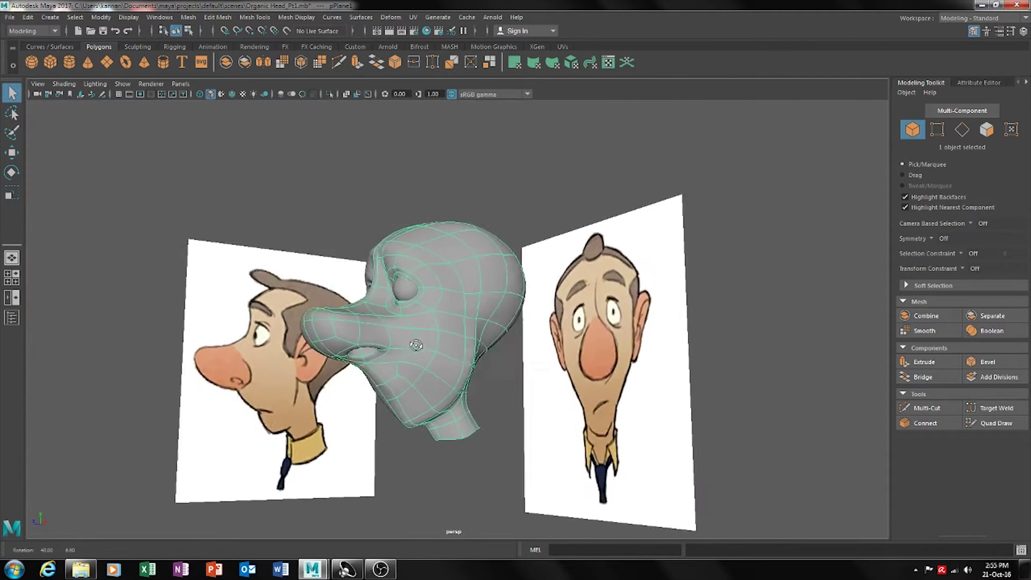
Examine the head mesh and its mirrored half from several angles against the side and front reference images
{"action": "left_click_drag", "start_coordinate": [374, 391], "coordinate": [226, 297], "text": "alt"}
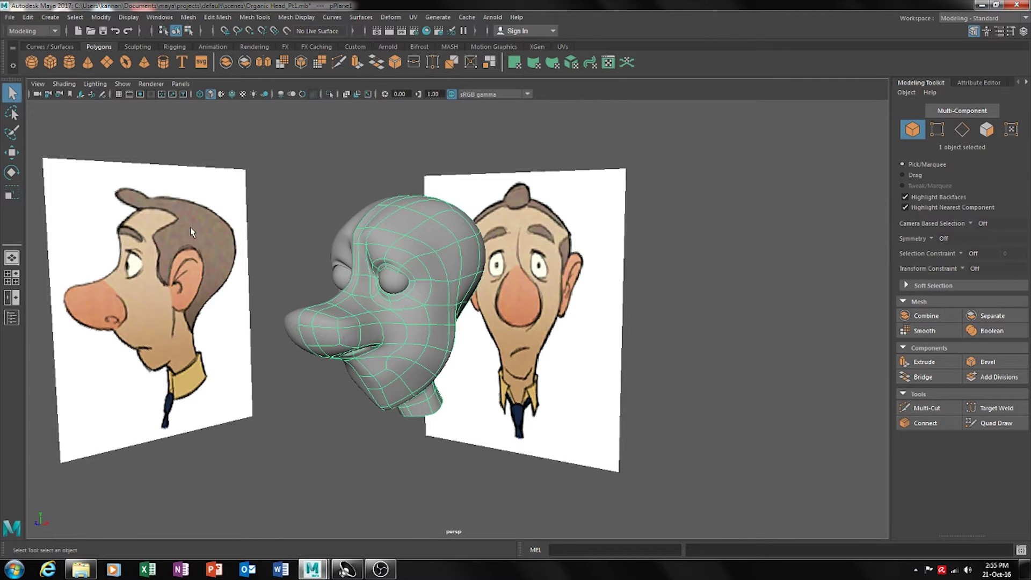
{"action": "left_click_drag", "start_coordinate": [416, 344], "coordinate": [391, 382], "text": "alt"}
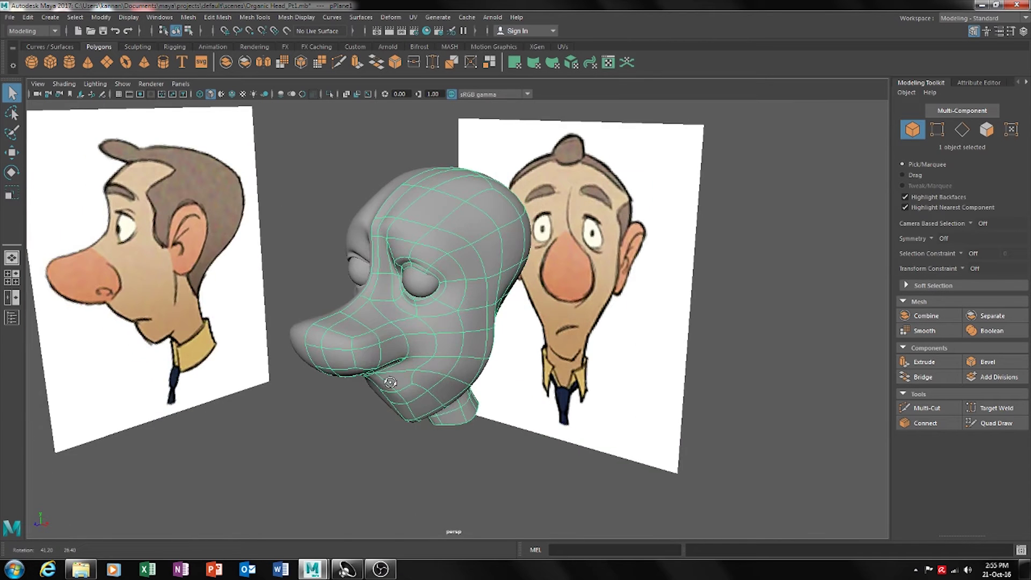
{"action": "left_click", "coordinate": [398, 432]}
{"action": "left_click_drag", "start_coordinate": [399, 432], "coordinate": [404, 368], "text": "alt"}
{"action": "left_click", "coordinate": [396, 231]}
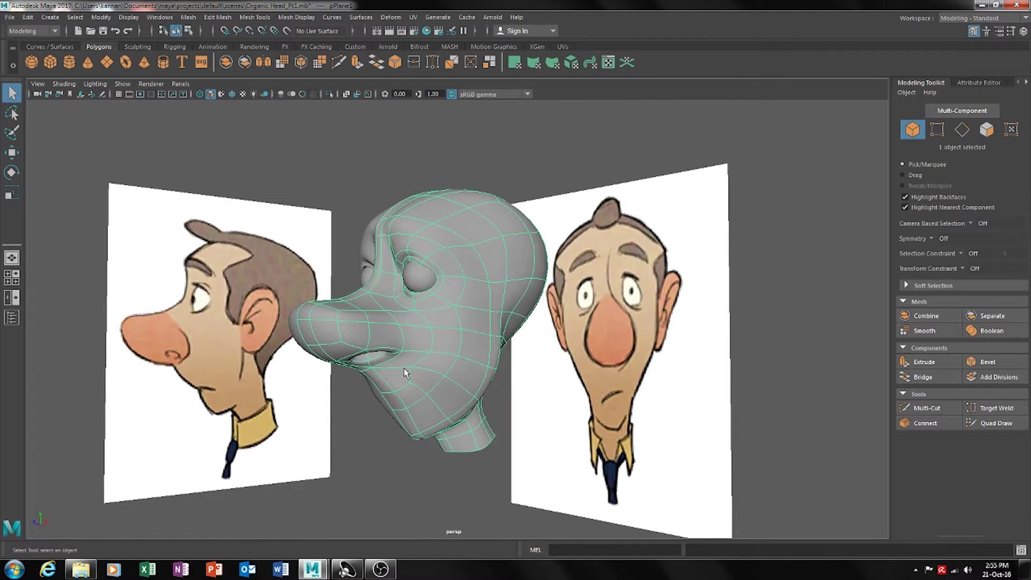
{"action": "left_click", "coordinate": [385, 222]}
{"action": "left_click_drag", "start_coordinate": [411, 314], "coordinate": [468, 275], "text": "alt"}
{"action": "left_click_drag", "start_coordinate": [365, 358], "coordinate": [415, 319], "text": "alt"}
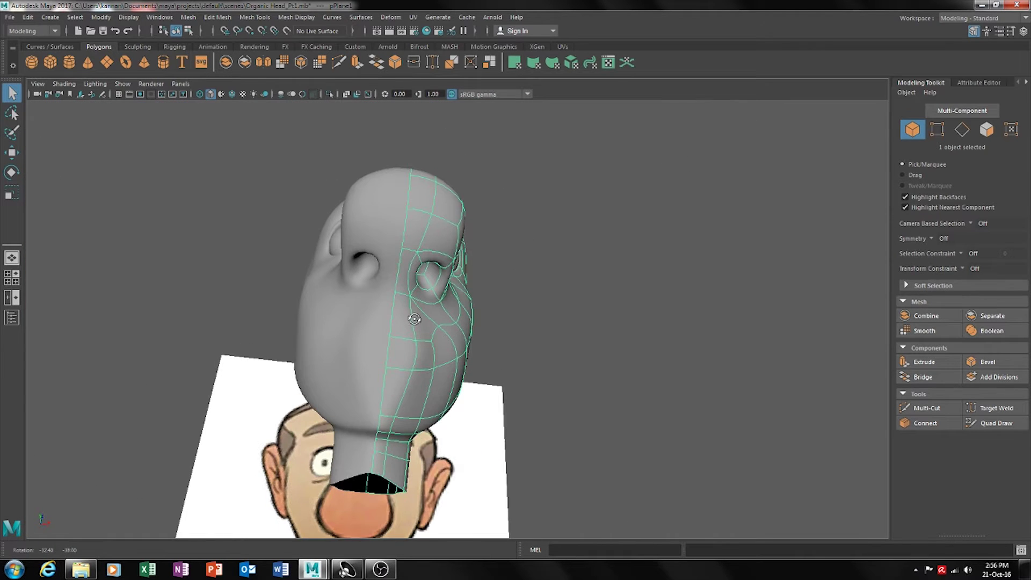
{"action": "left_click_drag", "start_coordinate": [393, 279], "coordinate": [359, 394], "text": "alt"}
{"action": "mouse_move", "coordinate": [425, 423]}
{"action": "left_mouse_down", "text": "alt"}
{"action": "mouse_move", "coordinate": [411, 414]}
{"action": "mouse_move", "coordinate": [397, 430]}
{"action": "mouse_move", "coordinate": [414, 417]}
{"action": "mouse_move", "coordinate": [409, 428]}
{"action": "left_mouse_up", "text": "alt"}
{"action": "left_click_drag", "start_coordinate": [450, 398], "coordinate": [484, 380], "text": "alt"}
{"action": "left_click_drag", "start_coordinate": [446, 410], "coordinate": [398, 424], "text": "alt"}
{"action": "scroll", "coordinate": [421, 425], "scroll_direction": "down", "scroll_amount": 3}
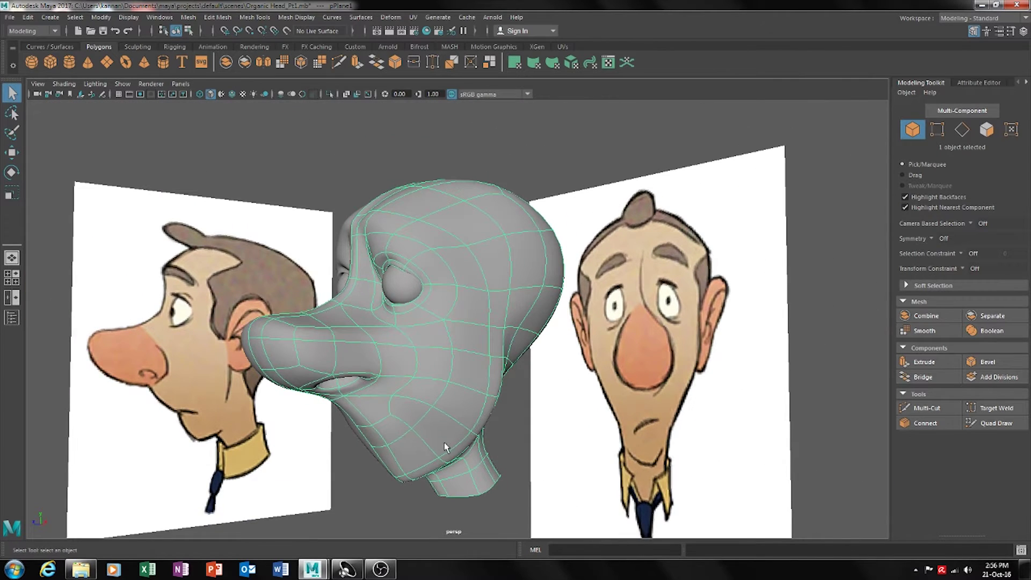
Select the two stacked faces on the side of the head where the ear attaches, behind the cheek
{"action": "mouse_move", "coordinate": [478, 414]}
{"action": "left_mouse_down", "text": "alt"}
{"action": "mouse_move", "coordinate": [481, 427]}
{"action": "mouse_move", "coordinate": [461, 403]}
{"action": "left_mouse_up", "text": "alt"}
{"action": "right_click_drag", "start_coordinate": [485, 356], "coordinate": [487, 295]}
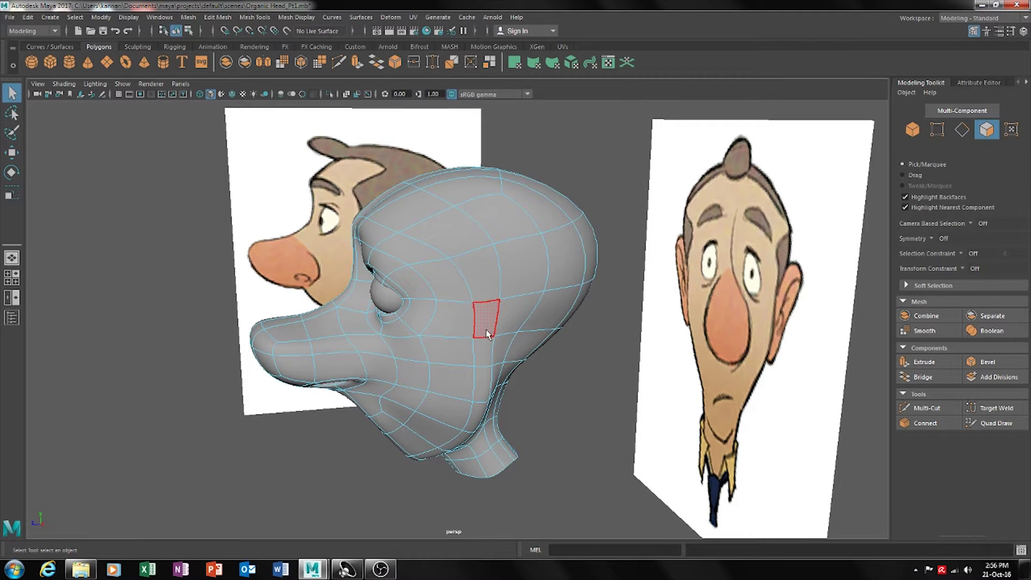
{"action": "left_click_drag", "start_coordinate": [517, 379], "coordinate": [506, 354], "text": "alt"}
{"action": "left_click_drag", "start_coordinate": [476, 434], "coordinate": [535, 383], "text": "alt"}
{"action": "left_click", "coordinate": [489, 353]}
{"action": "left_click", "coordinate": [494, 310], "text": "shift"}
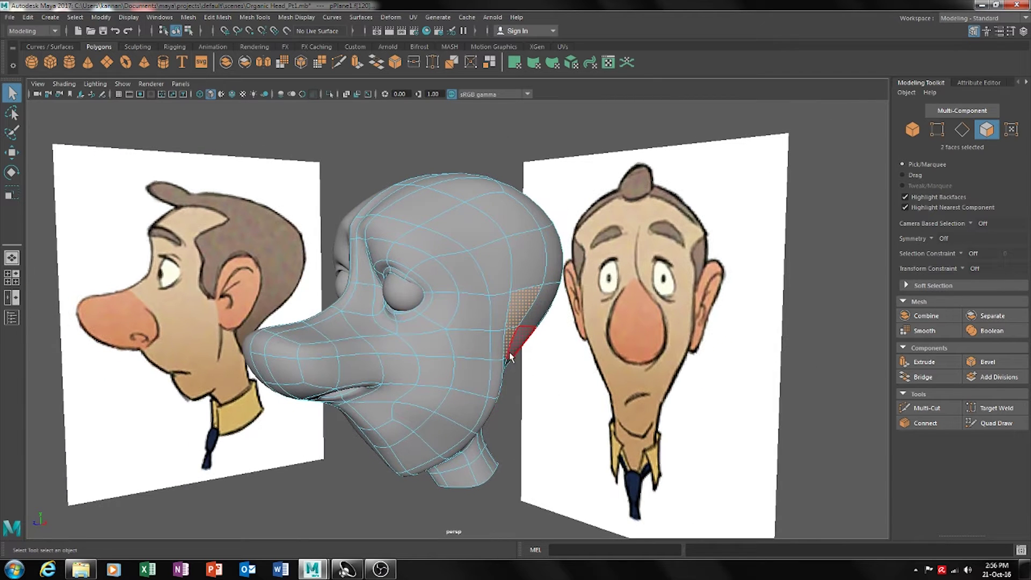
{"action": "left_click_drag", "start_coordinate": [506, 349], "coordinate": [524, 395], "text": "alt"}
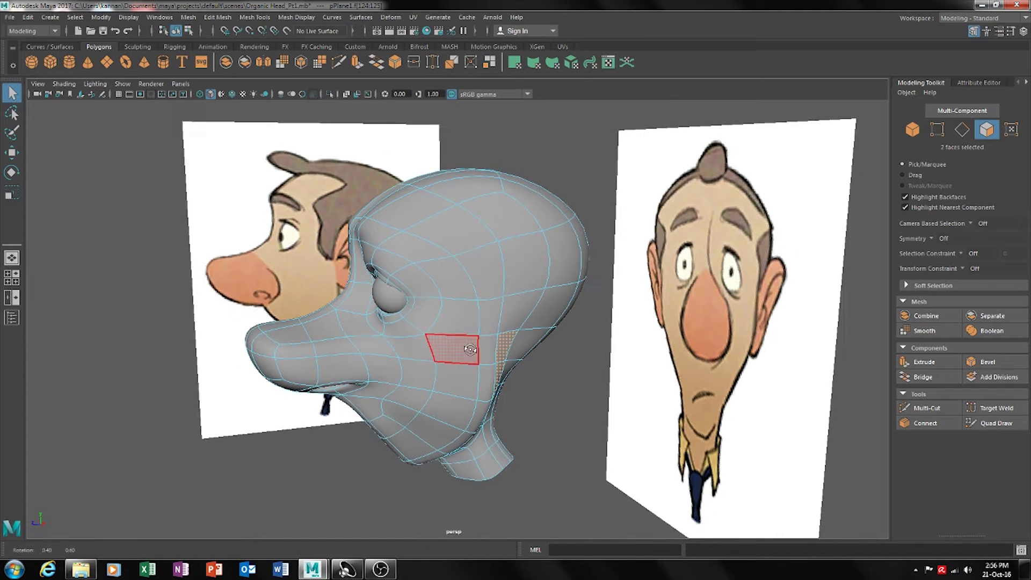
{"action": "left_click_drag", "start_coordinate": [392, 345], "coordinate": [437, 341], "text": "alt"}
{"action": "mouse_move", "coordinate": [515, 394]}
{"action": "left_mouse_down", "text": "alt"}
{"action": "mouse_move", "coordinate": [540, 396]}
{"action": "mouse_move", "coordinate": [518, 401]}
{"action": "left_mouse_up", "text": "alt"}
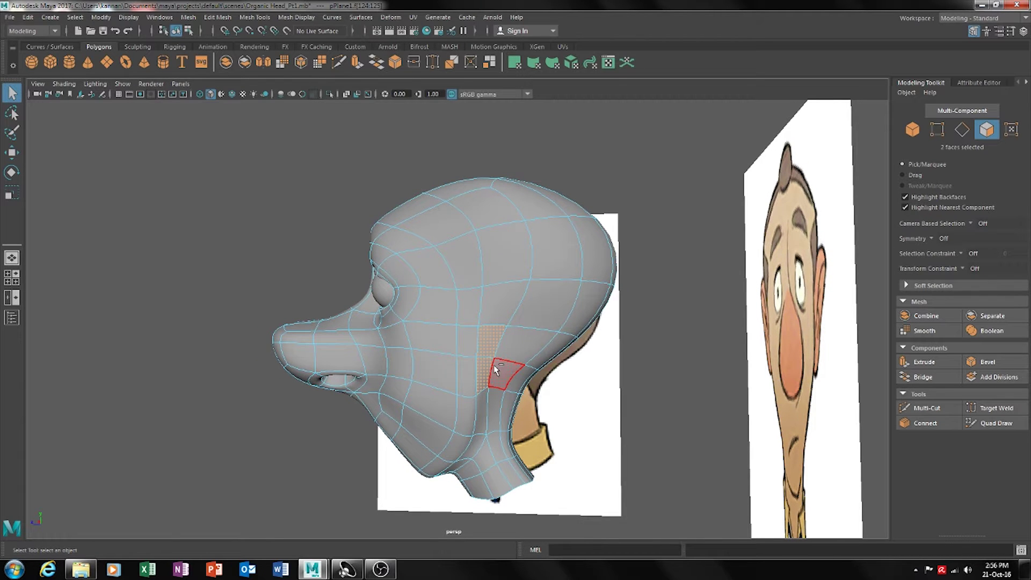
Extrude the two ear faces and pull them outward from the head to about X 1.10
{"action": "key", "text": "ctrl+e"}
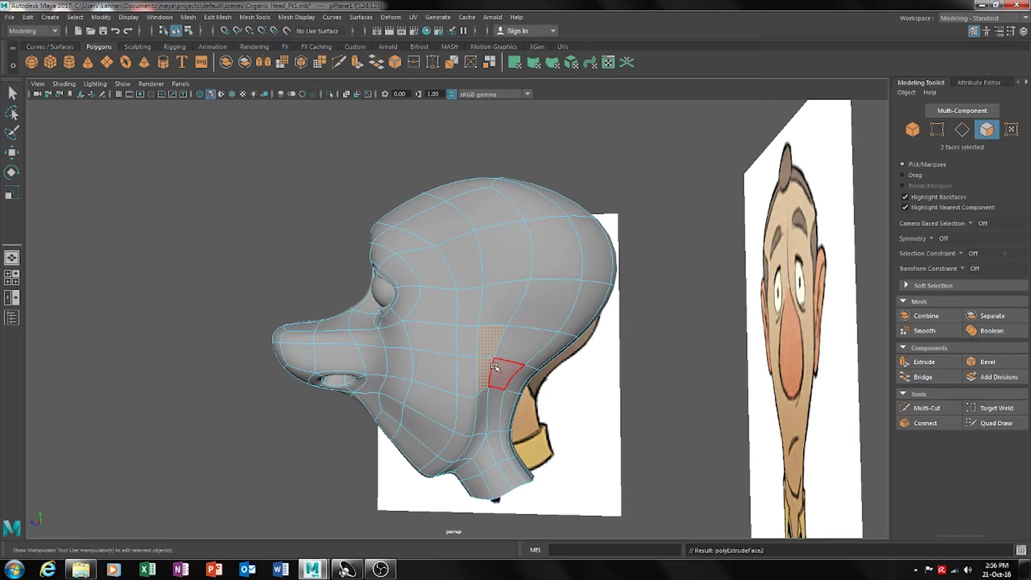
{"action": "left_click_drag", "start_coordinate": [508, 433], "coordinate": [546, 378], "text": "alt"}
{"action": "key", "text": "w"}
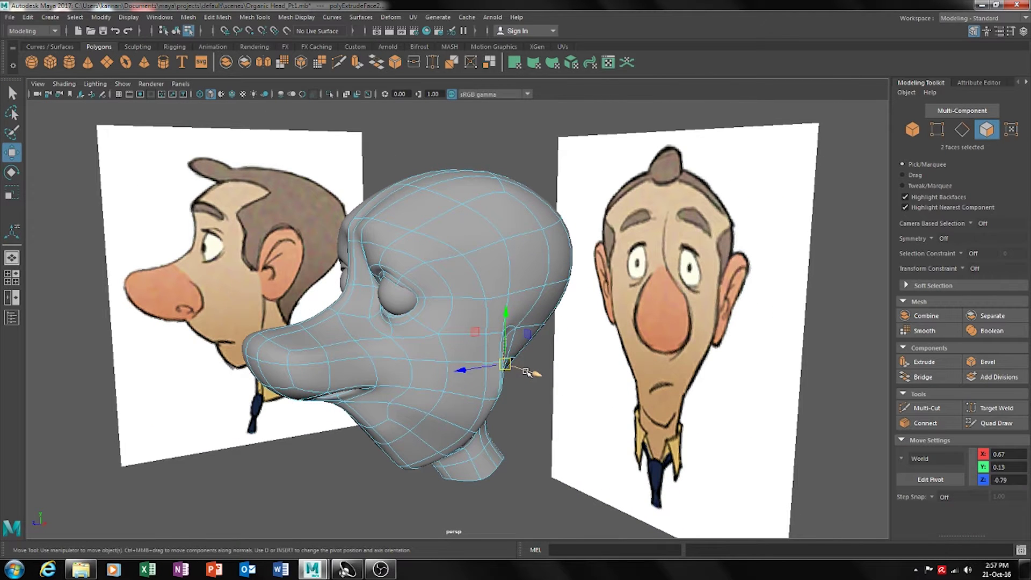
{"action": "left_click_drag", "start_coordinate": [527, 371], "coordinate": [559, 387]}
{"action": "left_click_drag", "start_coordinate": [527, 427], "coordinate": [566, 421], "text": "alt"}
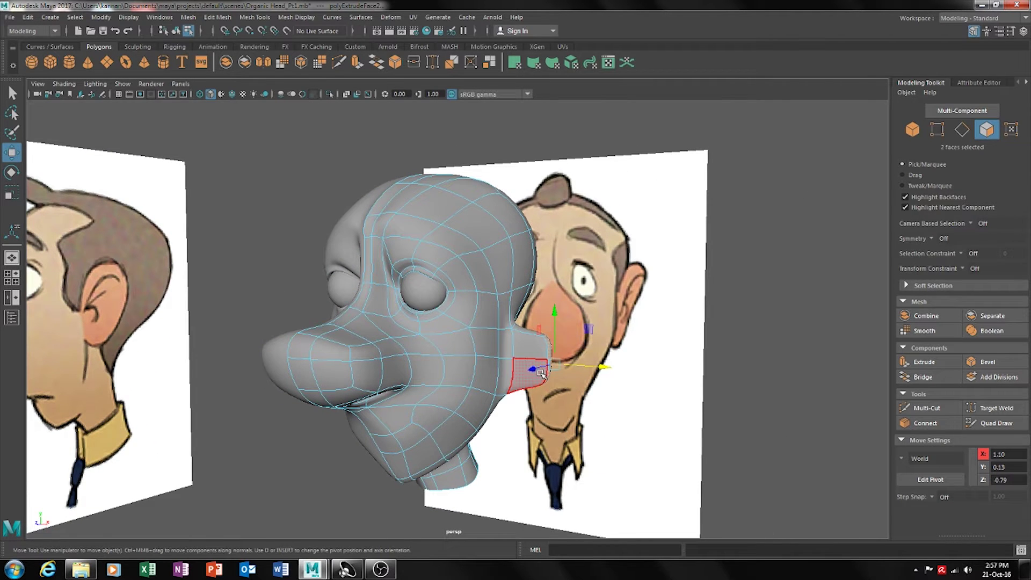
Scale up the extruded ear end faces and shift them inward and backward to about X 1.02, Z -1.13
{"action": "key", "text": "r"}
{"action": "left_click_drag", "start_coordinate": [554, 363], "coordinate": [617, 412]}
{"action": "key", "text": "w"}
{"action": "left_click_drag", "start_coordinate": [602, 369], "coordinate": [536, 394]}
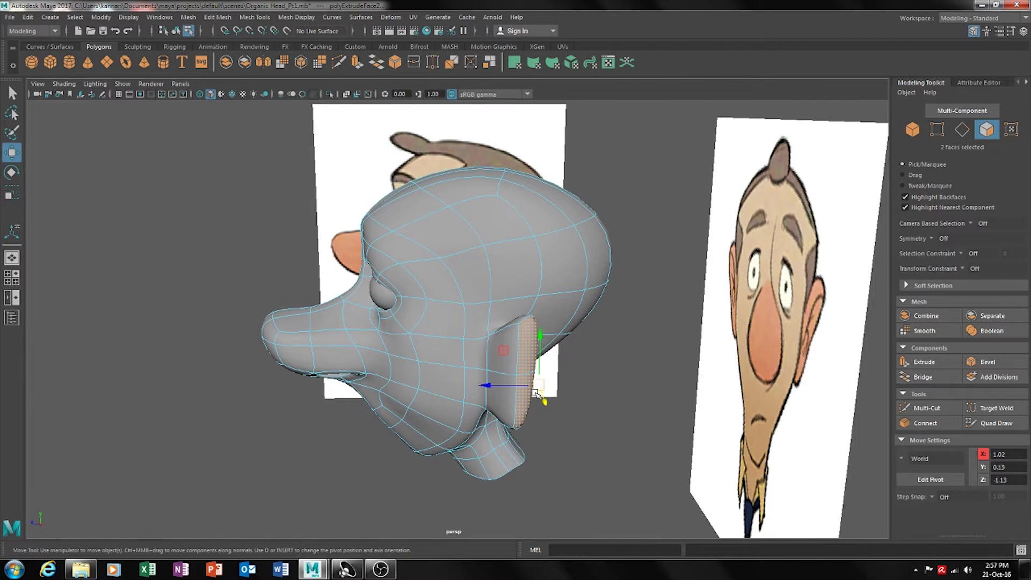
Extrude the ear end faces again, scale them down and place them at about X 1.44
{"action": "right_click_drag", "start_coordinate": [536, 393], "coordinate": [548, 372], "text": "shift"}
{"action": "left_click_drag", "start_coordinate": [544, 400], "coordinate": [618, 370]}
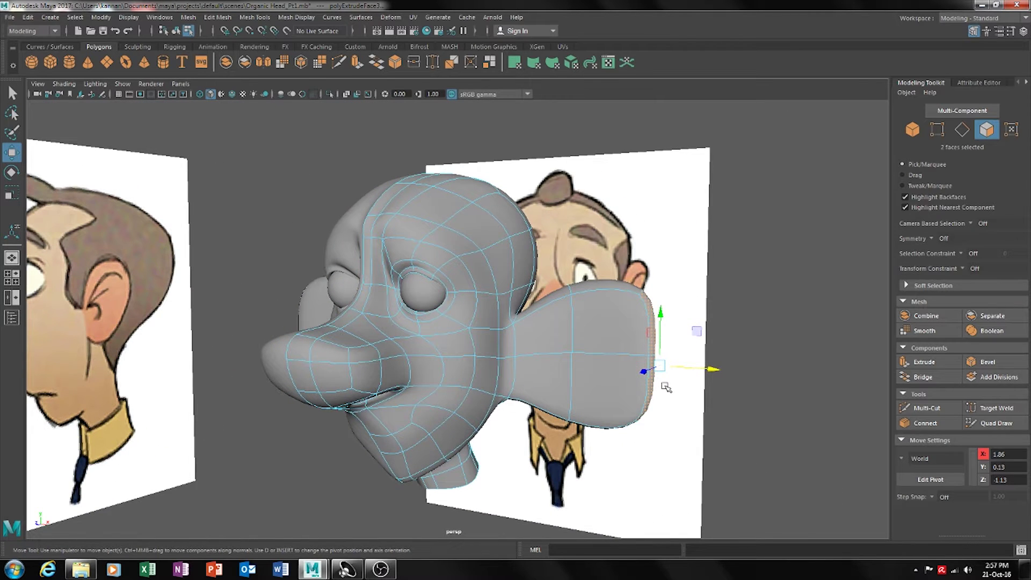
{"action": "key", "text": "r"}
{"action": "left_click_drag", "start_coordinate": [664, 365], "coordinate": [637, 366]}
{"action": "key", "text": "w"}
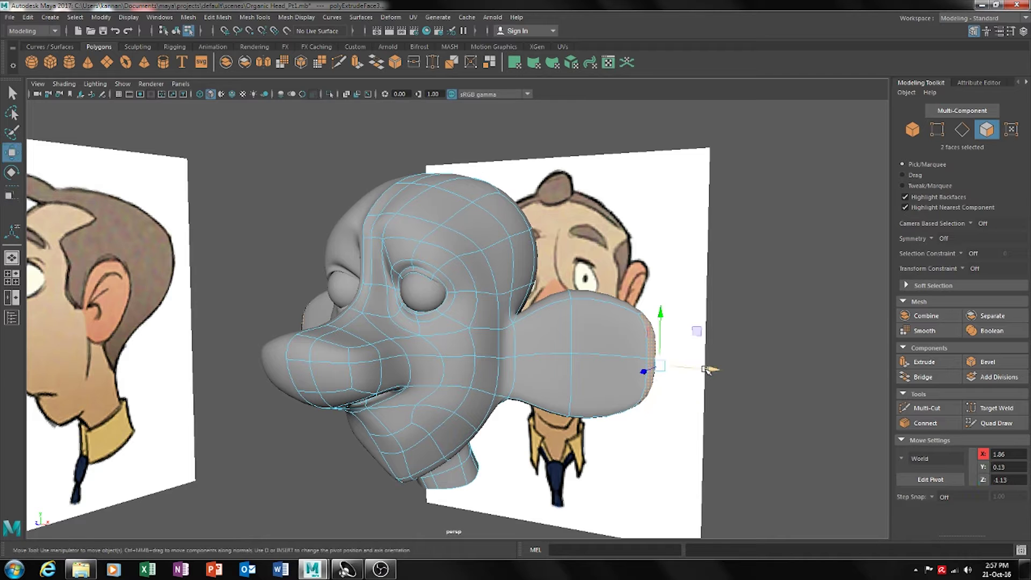
{"action": "left_click_drag", "start_coordinate": [712, 370], "coordinate": [585, 410]}
{"action": "key", "text": "e"}
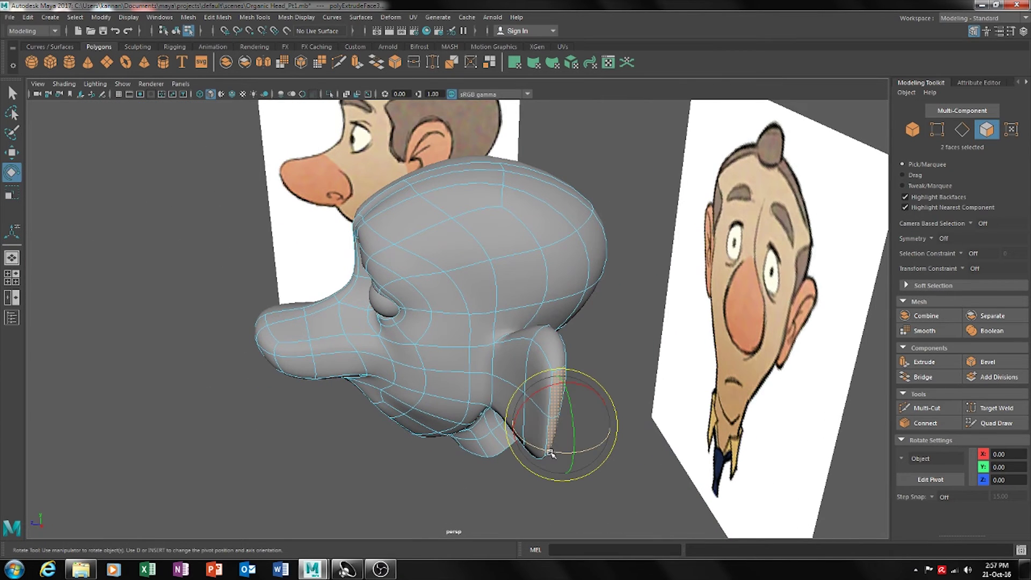
{"action": "key", "text": "w"}
{"action": "left_click_drag", "start_coordinate": [525, 446], "coordinate": [630, 415], "text": "alt"}
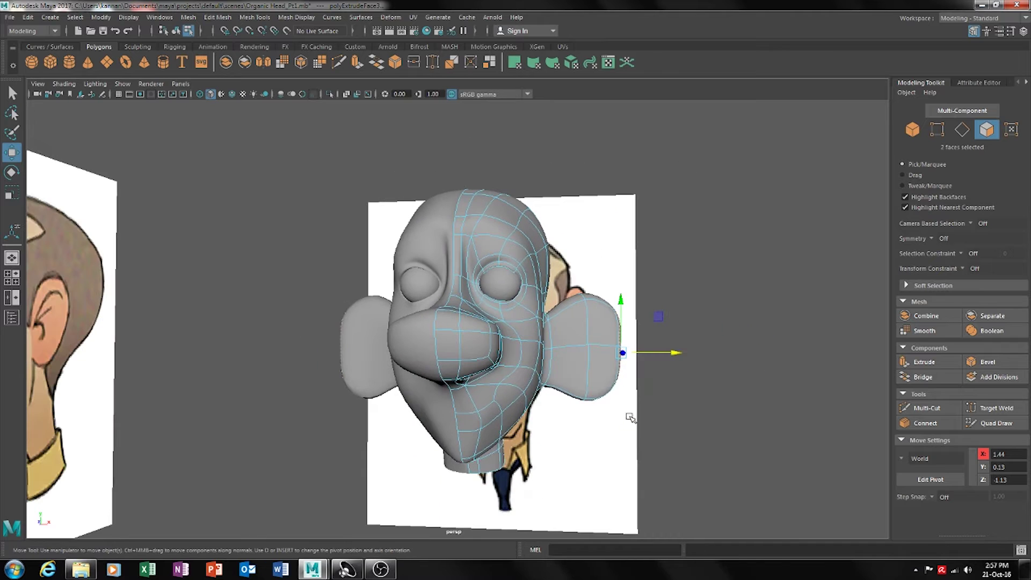
Select the ear's 12 outer vertices and move them closer to the head, to about X 0.97
{"action": "key", "text": "F9"}
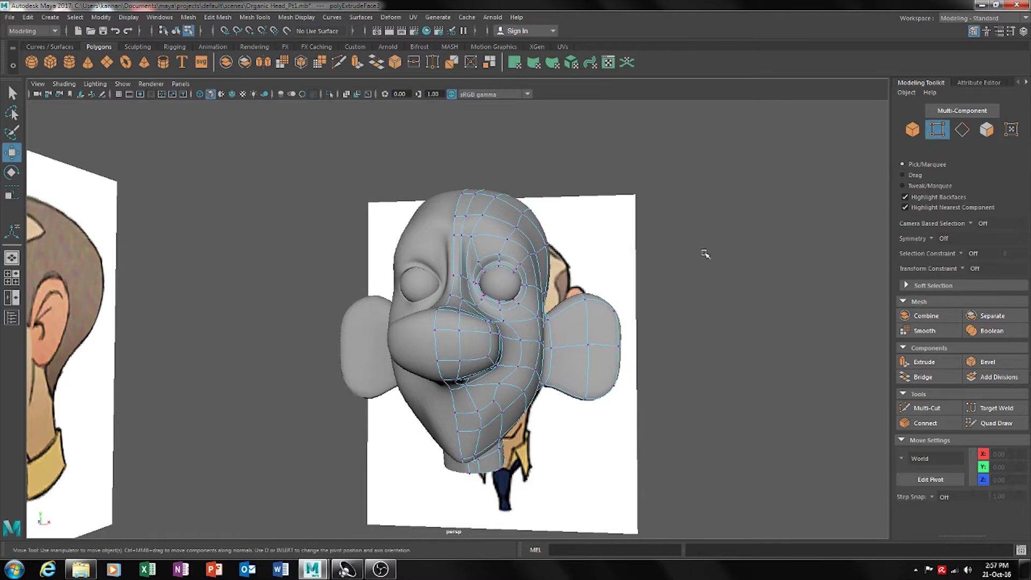
{"action": "left_click_drag", "start_coordinate": [574, 414], "coordinate": [564, 432]}
{"action": "left_click_drag", "start_coordinate": [650, 356], "coordinate": [631, 358]}
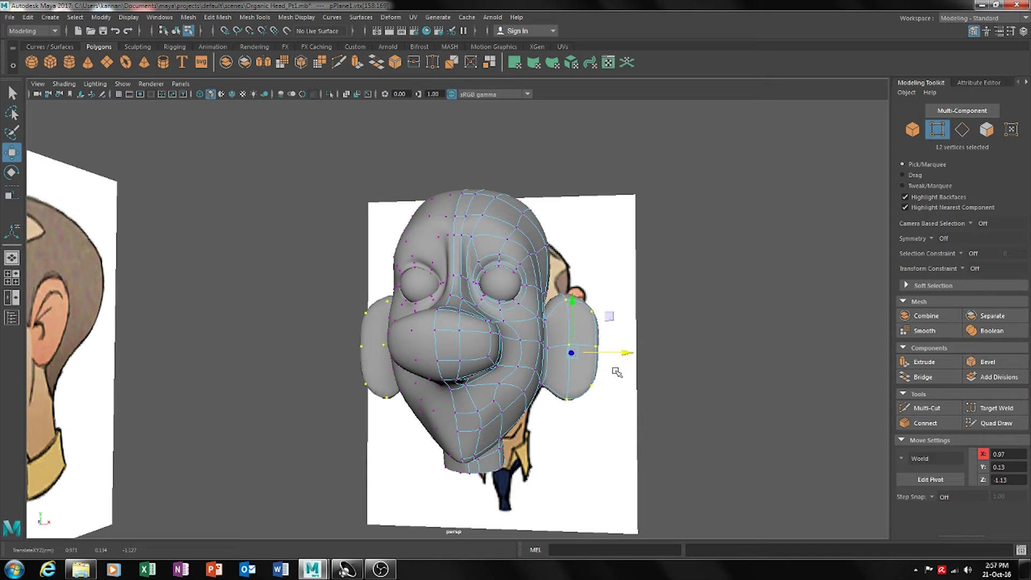
Raise the three vertices at the bottom of the ear to about Y -0.23
{"action": "left_click_drag", "start_coordinate": [616, 371], "coordinate": [558, 428]}
{"action": "left_click_drag", "start_coordinate": [629, 399], "coordinate": [625, 402]}
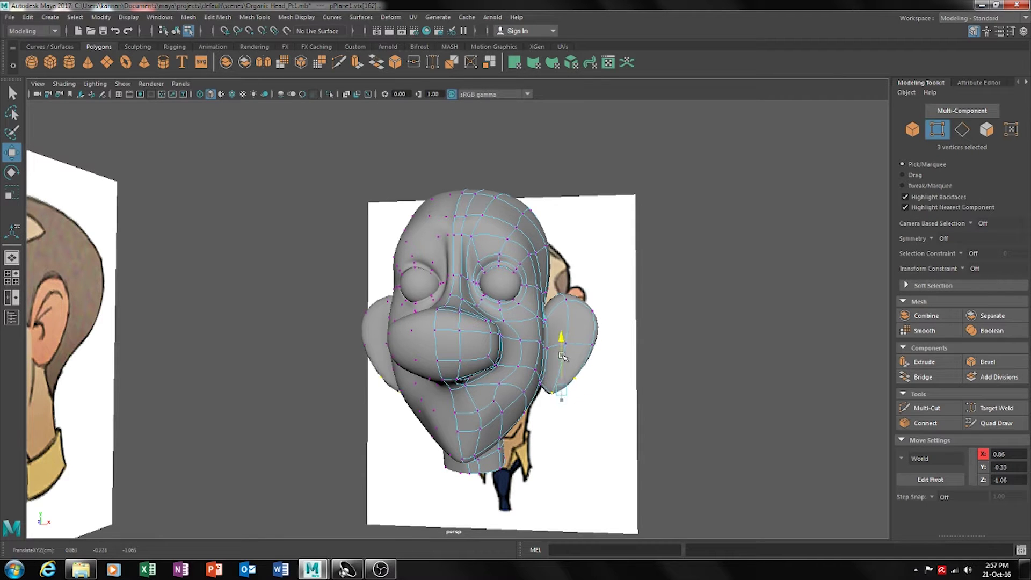
{"action": "left_click_drag", "start_coordinate": [675, 377], "coordinate": [652, 394], "text": "alt"}
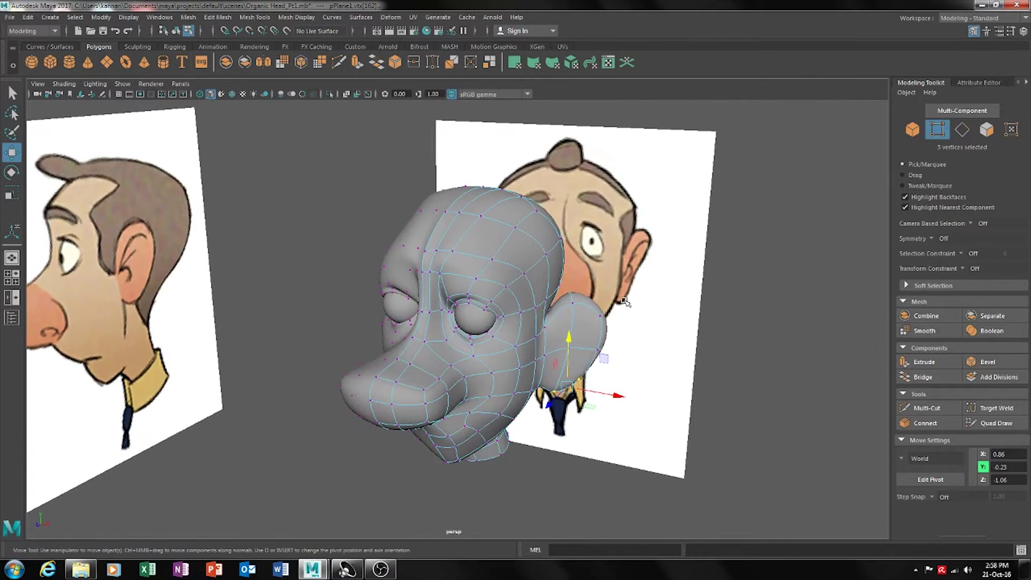
Select four vertices on the ear's outer back edge and move them sideways to about X 1.05
{"action": "left_click", "coordinate": [628, 302], "text": "shift"}
{"action": "left_click_drag", "start_coordinate": [628, 302], "coordinate": [553, 379], "text": "alt"}
{"action": "mouse_move", "coordinate": [469, 395]}
{"action": "left_mouse_down"}
{"action": "mouse_move", "coordinate": [460, 396]}
{"action": "mouse_move", "coordinate": [490, 391]}
{"action": "mouse_move", "coordinate": [569, 421]}
{"action": "mouse_move", "coordinate": [663, 350]}
{"action": "mouse_move", "coordinate": [639, 354]}
{"action": "left_mouse_up"}
{"action": "key", "text": "e"}
{"action": "key", "text": "w"}
{"action": "left_click_drag", "start_coordinate": [569, 428], "coordinate": [543, 398], "text": "alt"}
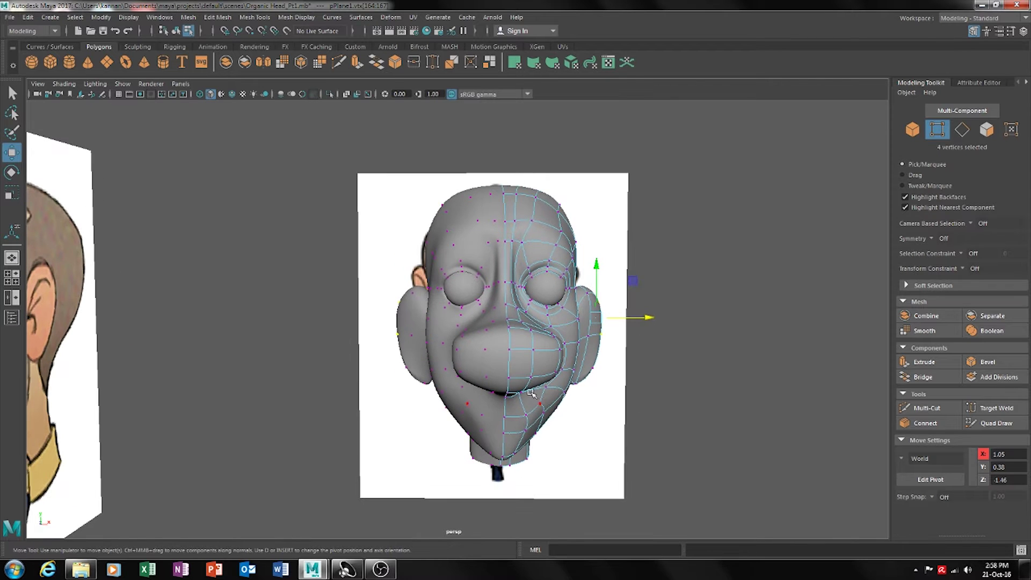
Switch to the four-view layout and change the top view to a right view zoomed onto the head
{"action": "key", "text": "space"}
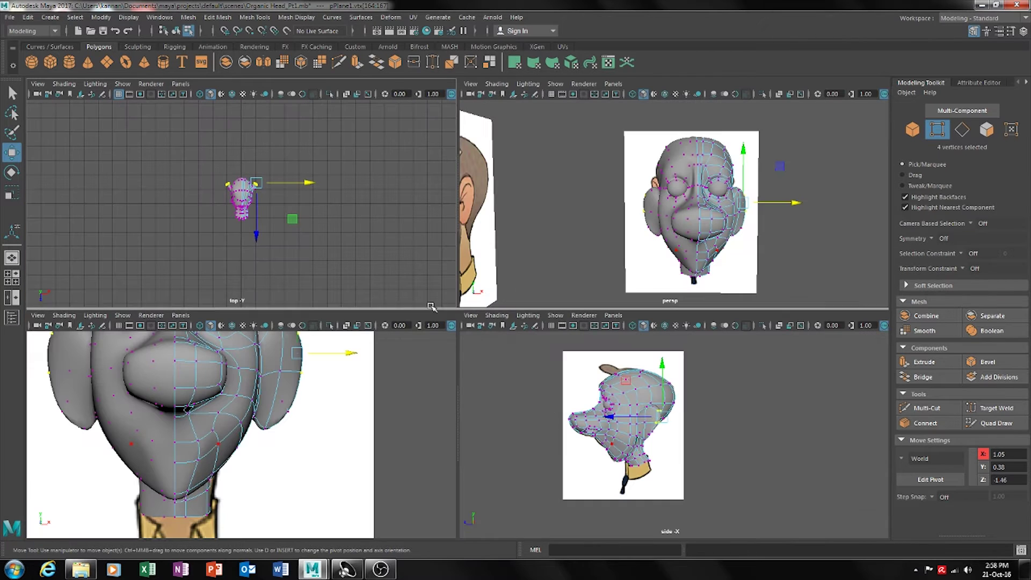
{"action": "middle_click_drag", "start_coordinate": [399, 430], "coordinate": [417, 454], "text": "alt"}
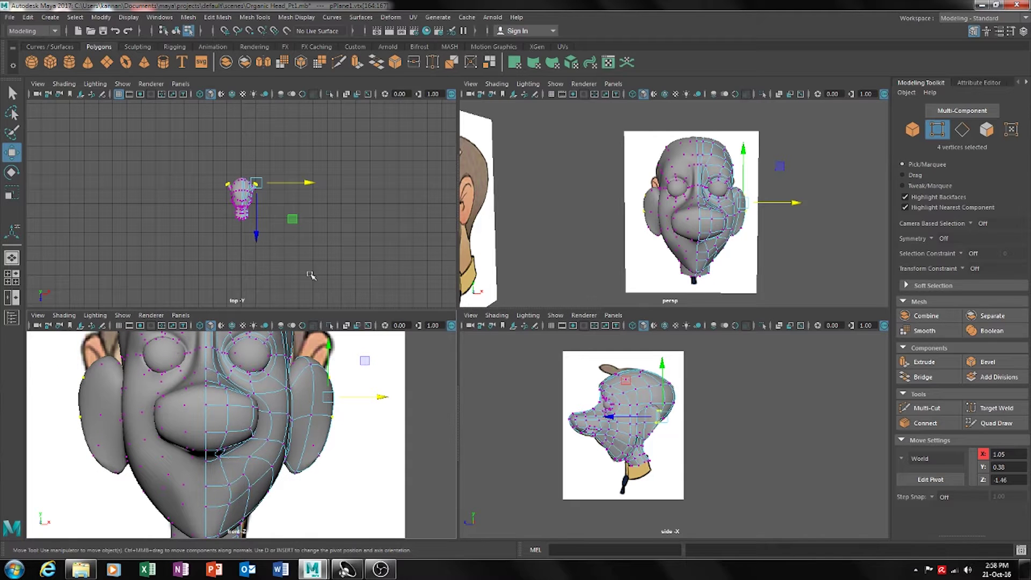
{"action": "middle_click_drag", "start_coordinate": [352, 290], "coordinate": [321, 288], "text": "alt"}
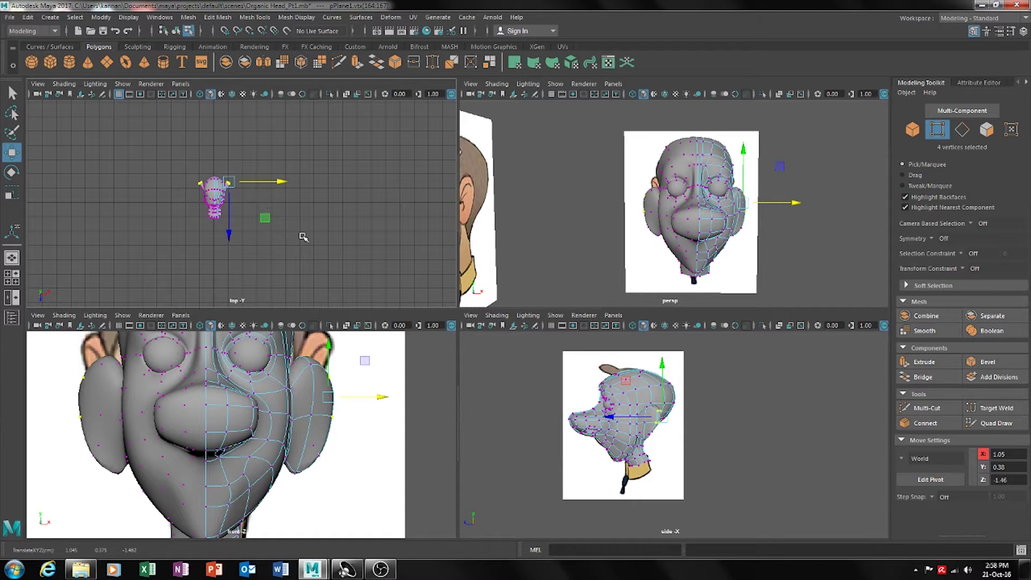
{"action": "key", "text": "space"}
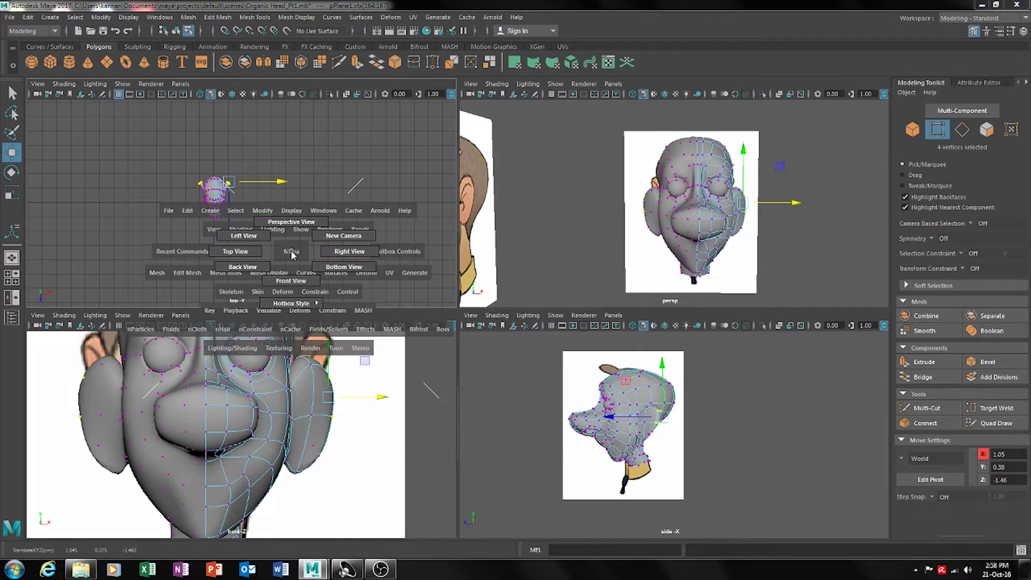
{"action": "mouse_move", "coordinate": [296, 305]}
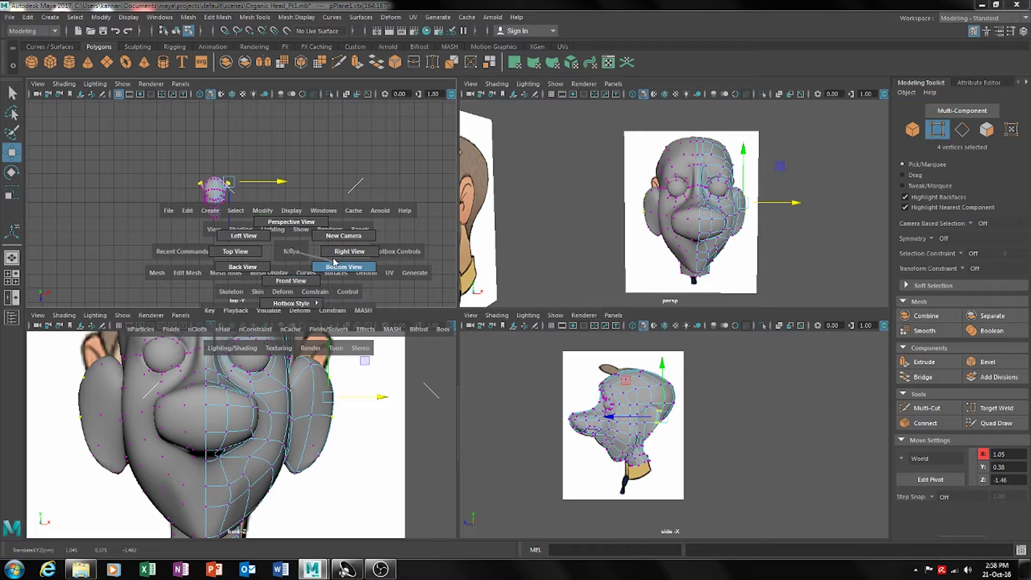
{"action": "left_click", "coordinate": [347, 252]}
{"action": "scroll", "coordinate": [279, 252], "scroll_direction": "up", "scroll_amount": 5}
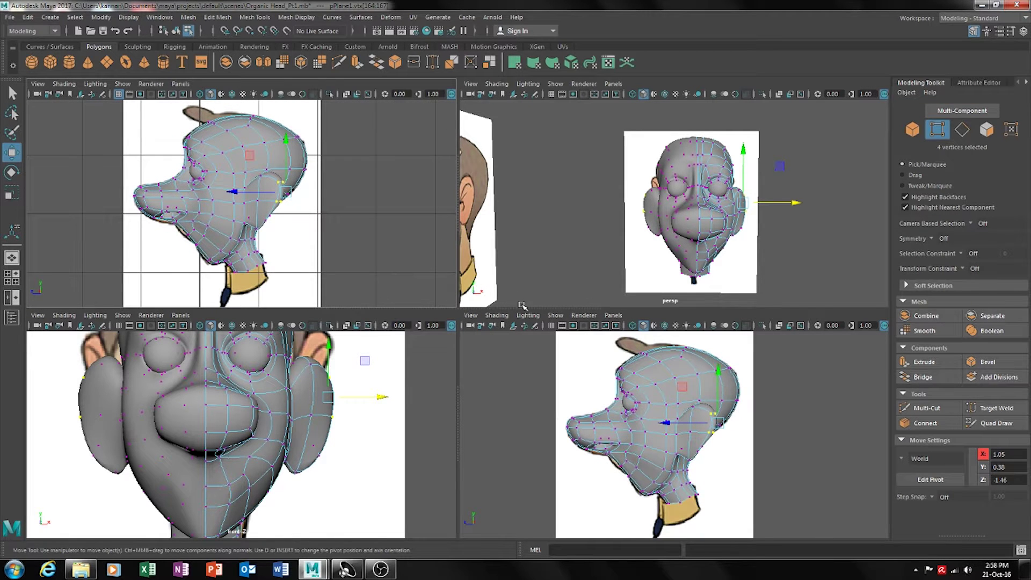
Enlarge the upper row of views and zoom out the perspective and front views to show more of the head
{"action": "left_click_drag", "start_coordinate": [520, 310], "coordinate": [518, 320]}
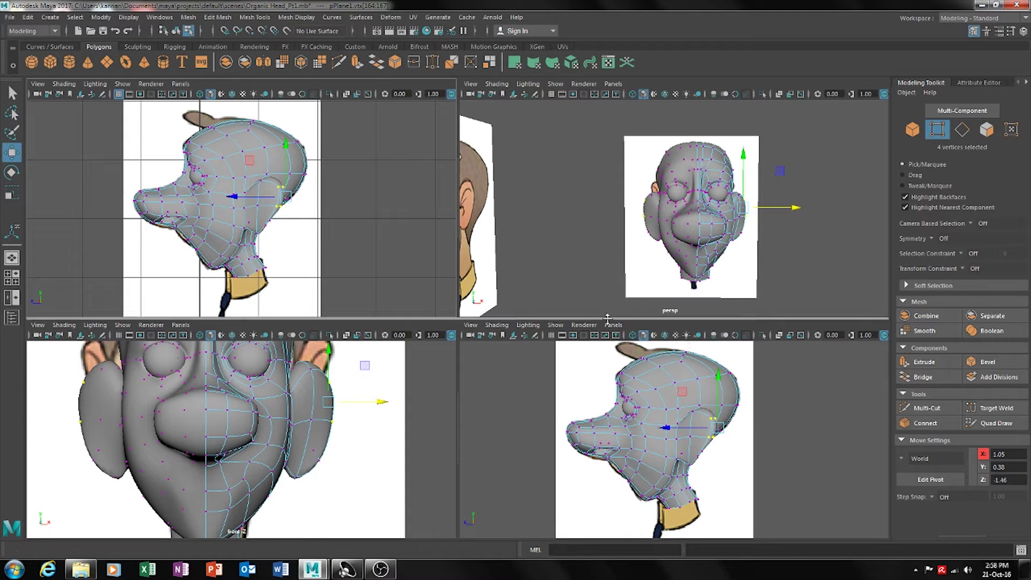
{"action": "left_click_drag", "start_coordinate": [602, 320], "coordinate": [604, 358]}
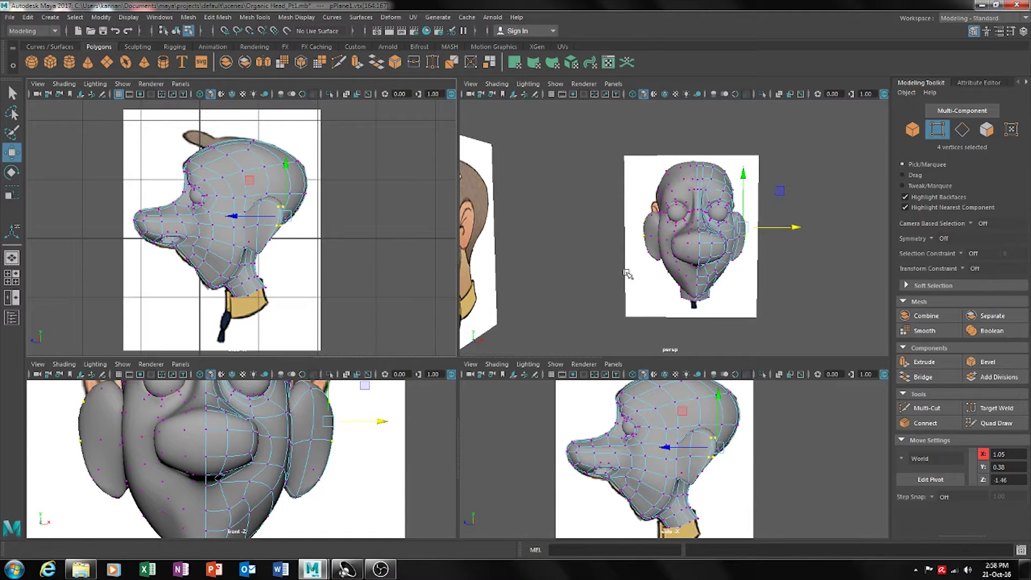
{"action": "right_click_drag", "start_coordinate": [709, 316], "coordinate": [641, 320], "text": "alt"}
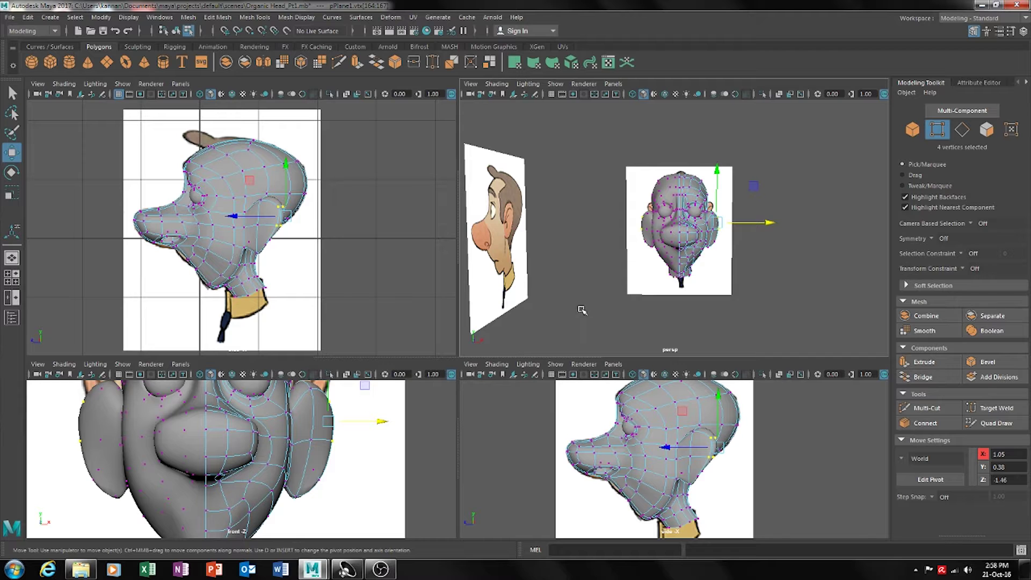
{"action": "scroll", "coordinate": [366, 454], "scroll_direction": "down", "scroll_amount": 5}
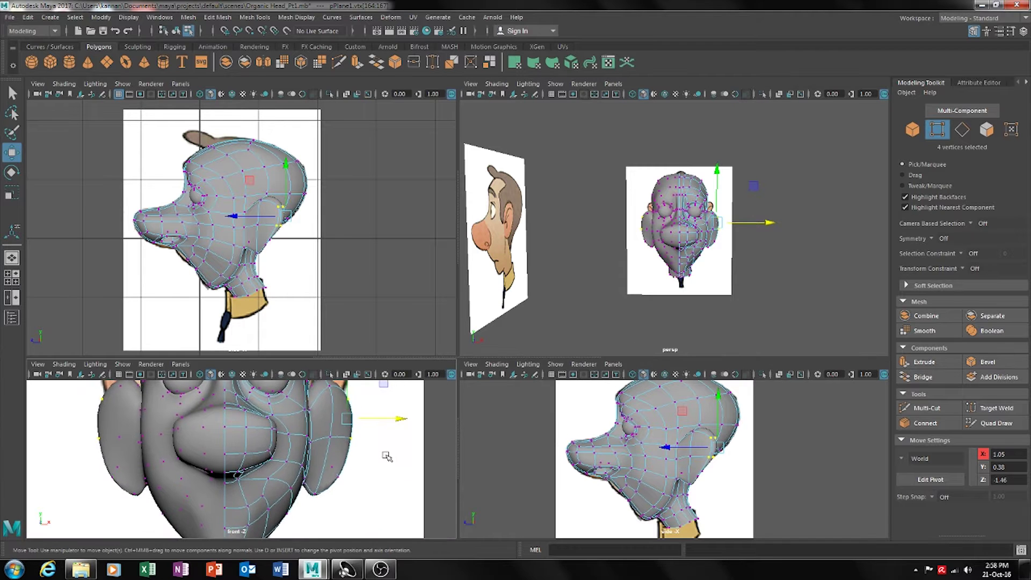
{"action": "scroll", "coordinate": [364, 458], "scroll_direction": "up", "scroll_amount": 2}
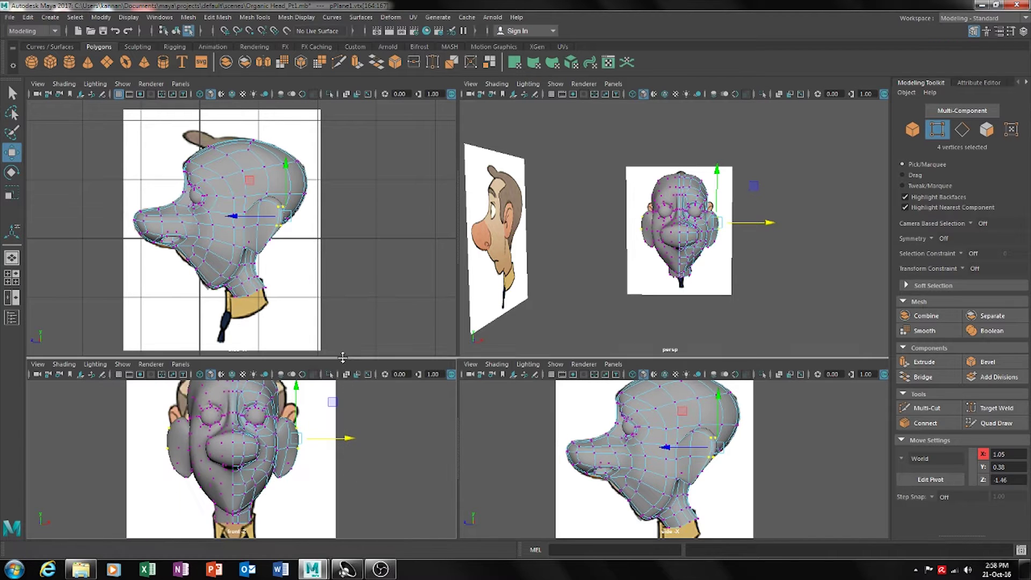
Enlarge the lower row of views, then turn on X-ray display in the front view and frame the whole scene there
{"action": "left_click_drag", "start_coordinate": [344, 356], "coordinate": [344, 297]}
{"action": "right_click_drag", "start_coordinate": [345, 412], "coordinate": [392, 434], "text": "alt"}
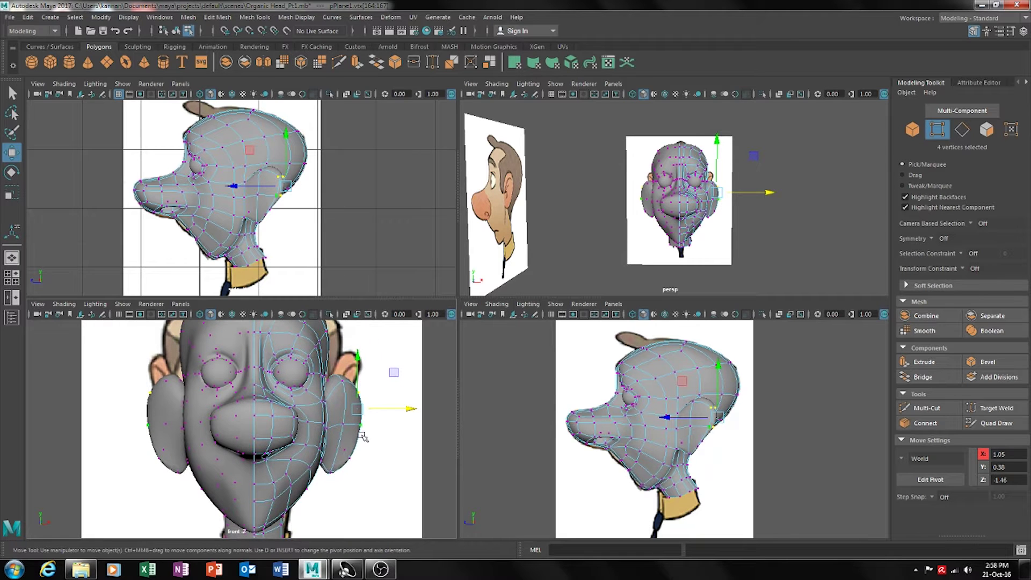
{"action": "left_click", "coordinate": [347, 314]}
{"action": "key", "text": "a"}
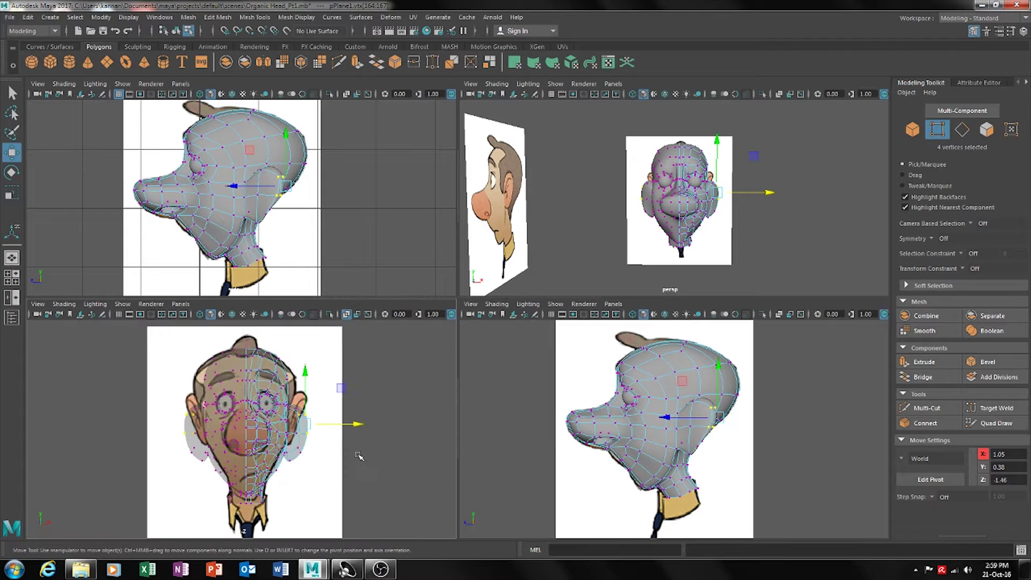
In the front view, select the 12 vertices along the side of the head around the ear and move them outward to about X 0.95
{"action": "scroll", "coordinate": [360, 456], "scroll_direction": "up", "scroll_amount": 3}
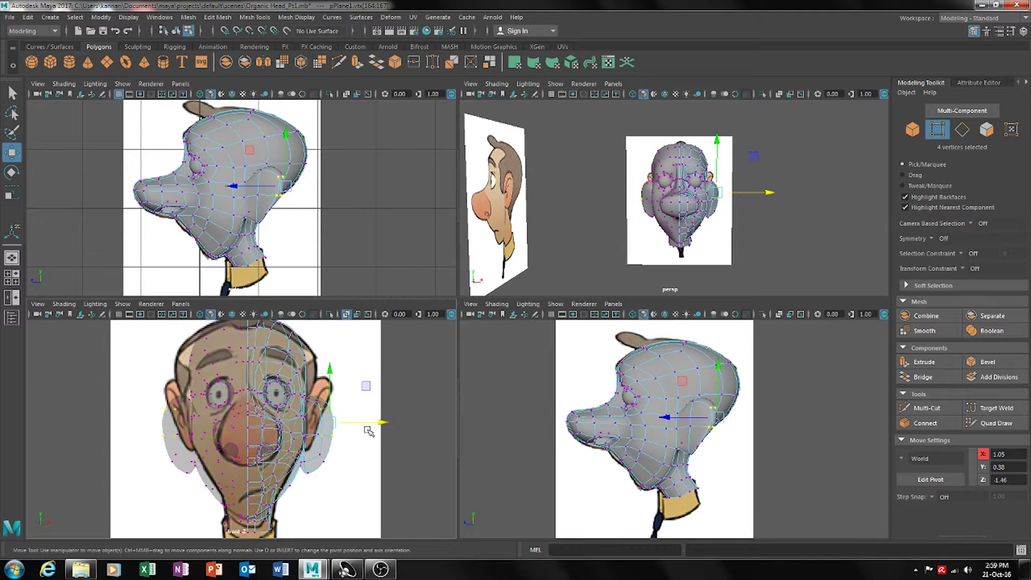
{"action": "left_click_drag", "start_coordinate": [369, 366], "coordinate": [315, 432]}
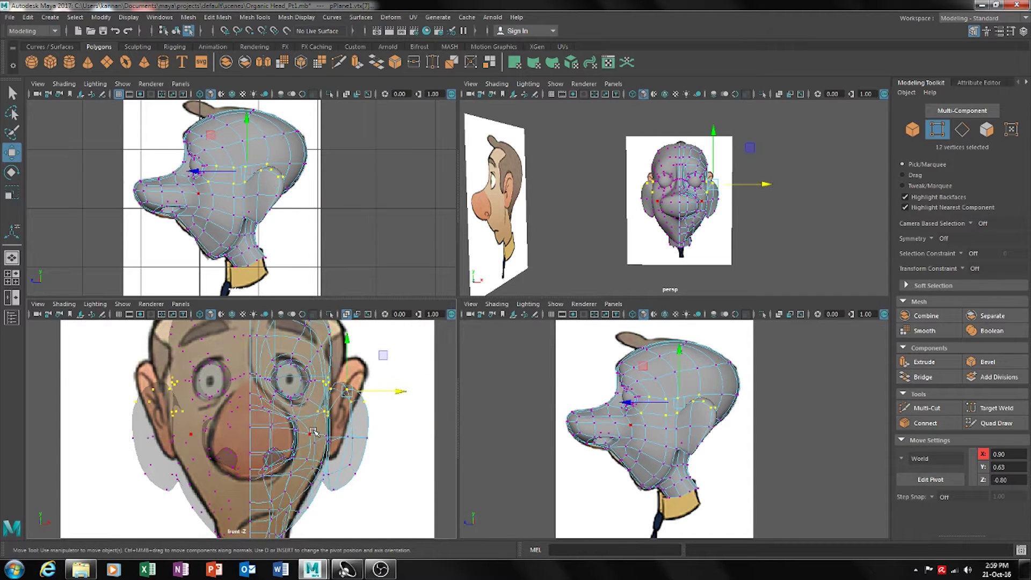
{"action": "left_click_drag", "start_coordinate": [387, 393], "coordinate": [400, 393]}
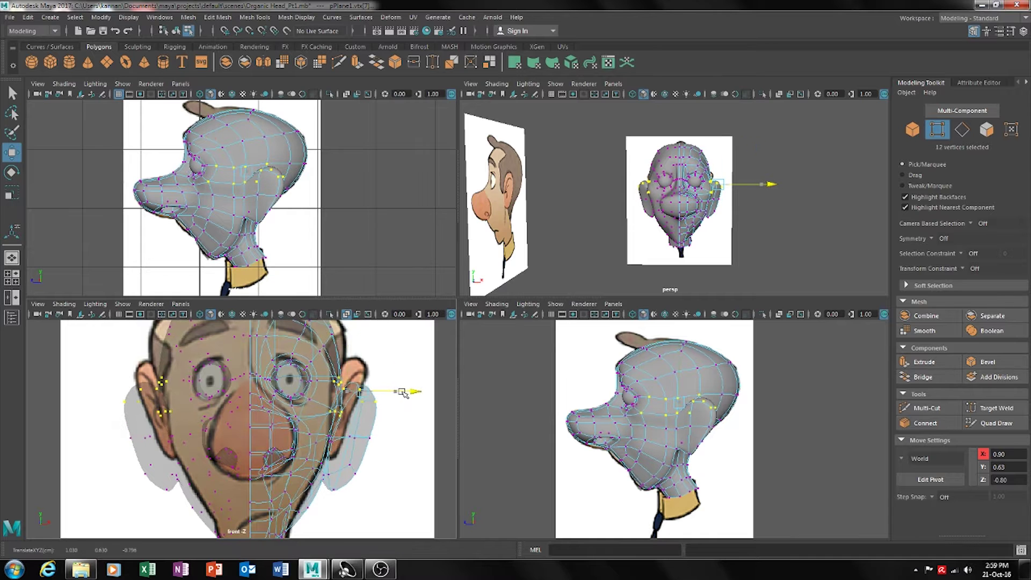
{"action": "scroll", "coordinate": [387, 403], "scroll_direction": "down", "scroll_amount": 5}
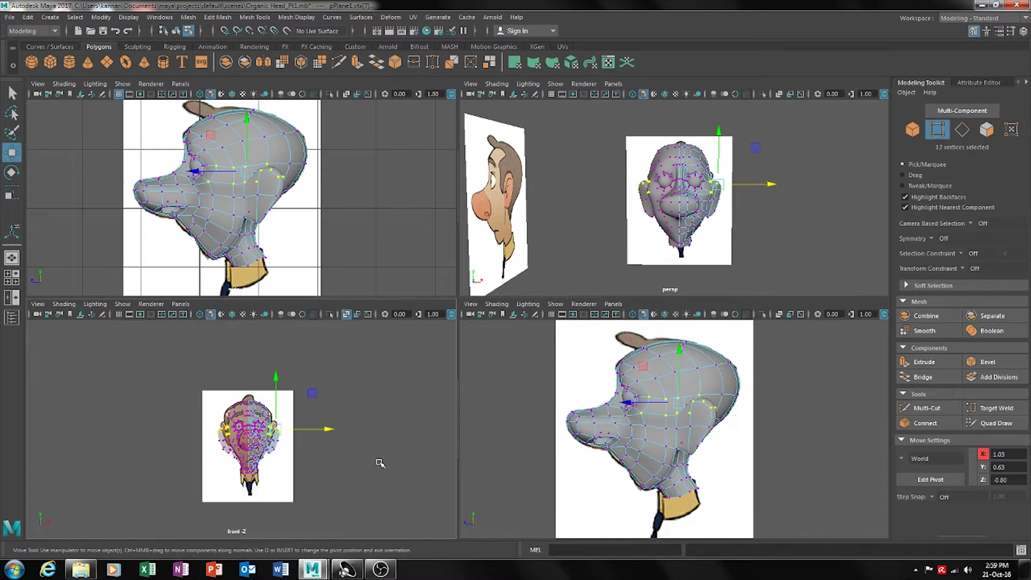
{"action": "scroll", "coordinate": [409, 428], "scroll_direction": "up", "scroll_amount": 4}
{"action": "scroll", "coordinate": [409, 432], "scroll_direction": "up", "scroll_amount": 3}
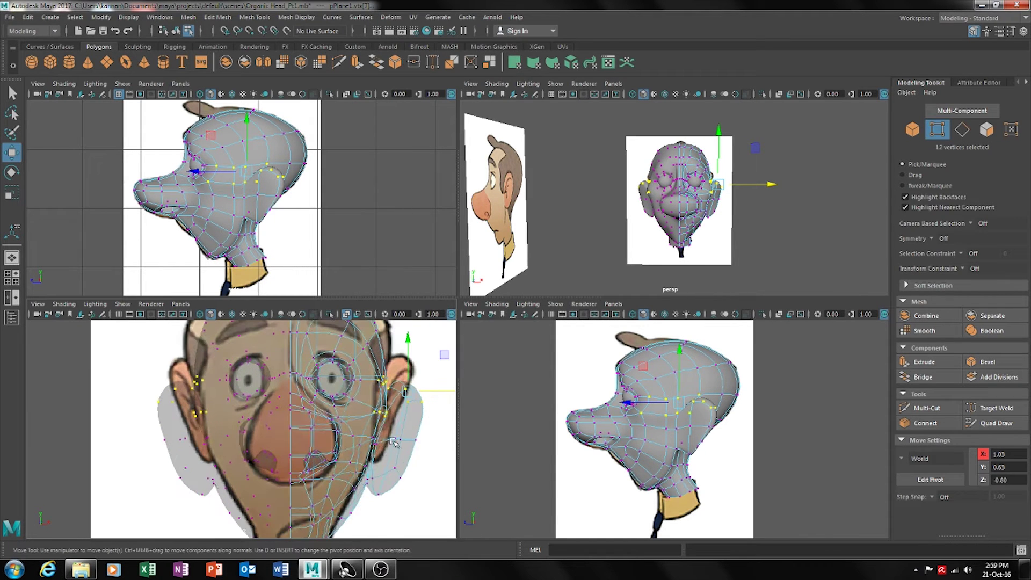
{"action": "scroll", "coordinate": [386, 395], "scroll_direction": "up", "scroll_amount": 2}
{"action": "left_click_drag", "start_coordinate": [419, 395], "coordinate": [405, 396]}
{"action": "middle_click_drag", "start_coordinate": [368, 385], "coordinate": [379, 449], "text": "alt"}
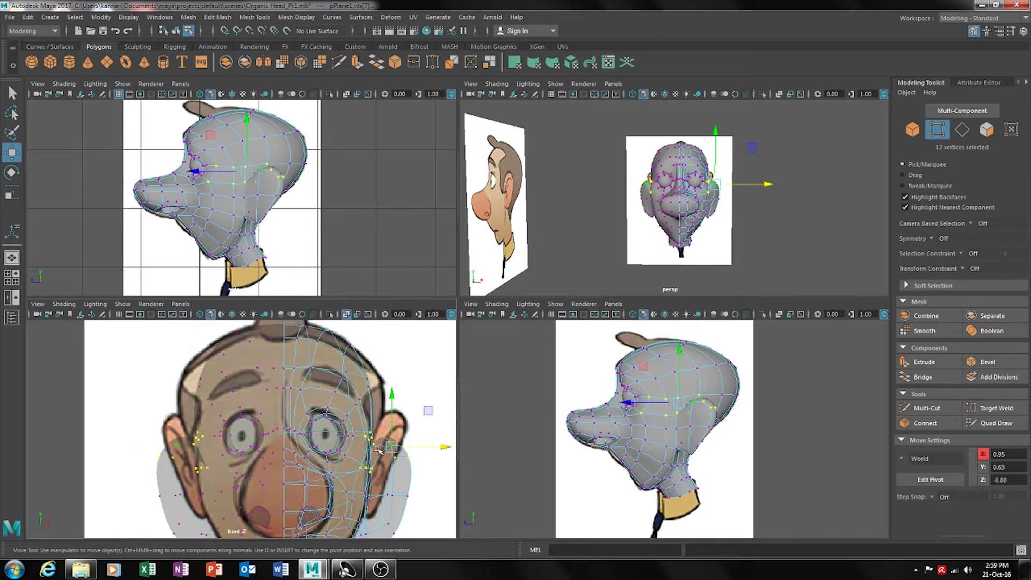
Select the four temple vertices above the ear in the front view and move them outward to about X 0.92
{"action": "left_click_drag", "start_coordinate": [355, 412], "coordinate": [352, 413]}
{"action": "left_click_drag", "start_coordinate": [398, 388], "coordinate": [418, 389]}
{"action": "scroll", "coordinate": [400, 421], "scroll_direction": "down", "scroll_amount": 5}
{"action": "scroll", "coordinate": [407, 431], "scroll_direction": "up", "scroll_amount": 1}
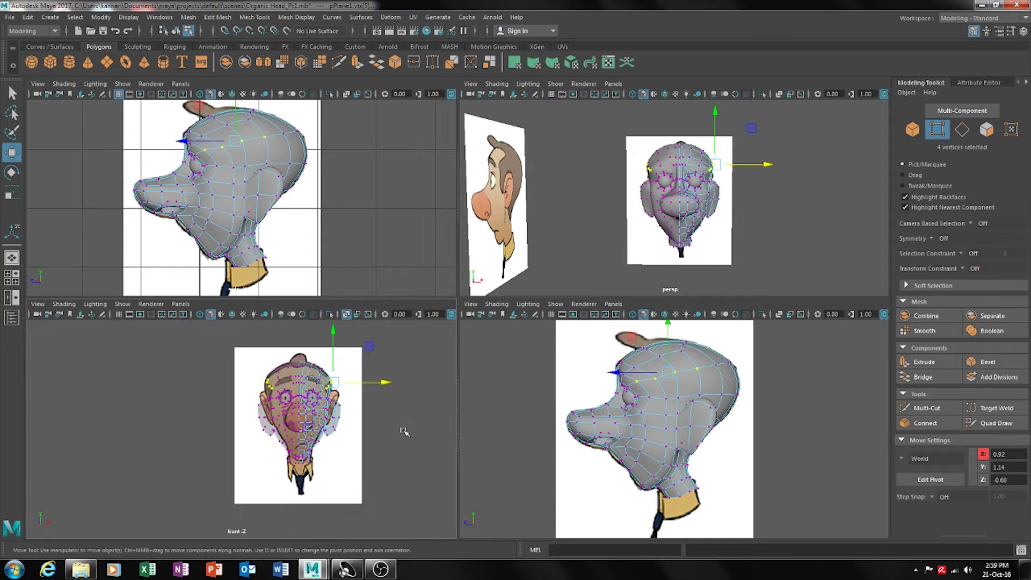
Select the four vertices at the top of the ear and raise them toward the drawn ear's upper edge
{"action": "scroll", "coordinate": [407, 431], "scroll_direction": "up", "scroll_amount": 4}
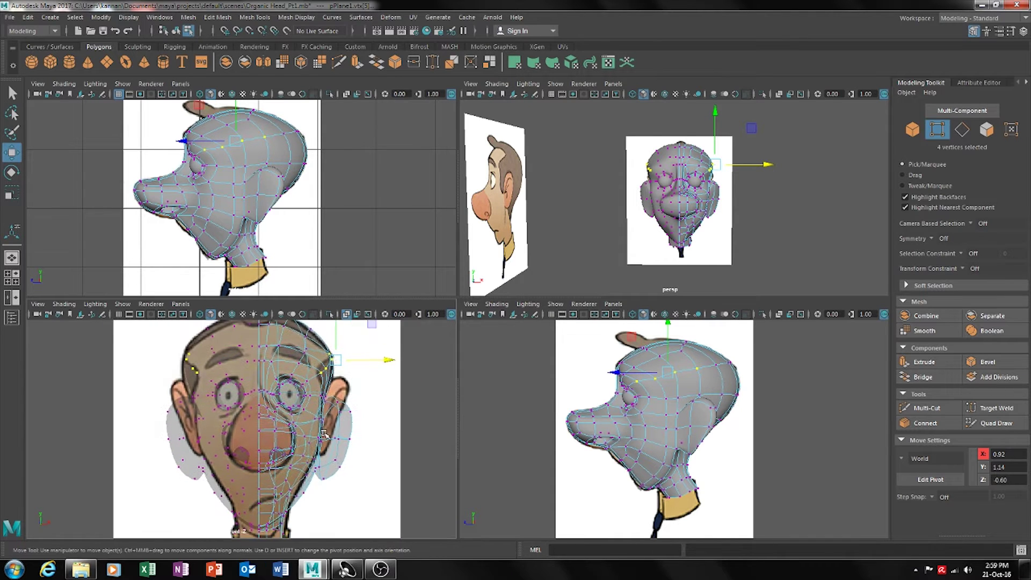
{"action": "scroll", "coordinate": [327, 433], "scroll_direction": "up", "scroll_amount": 2}
{"action": "left_click", "coordinate": [366, 418]}
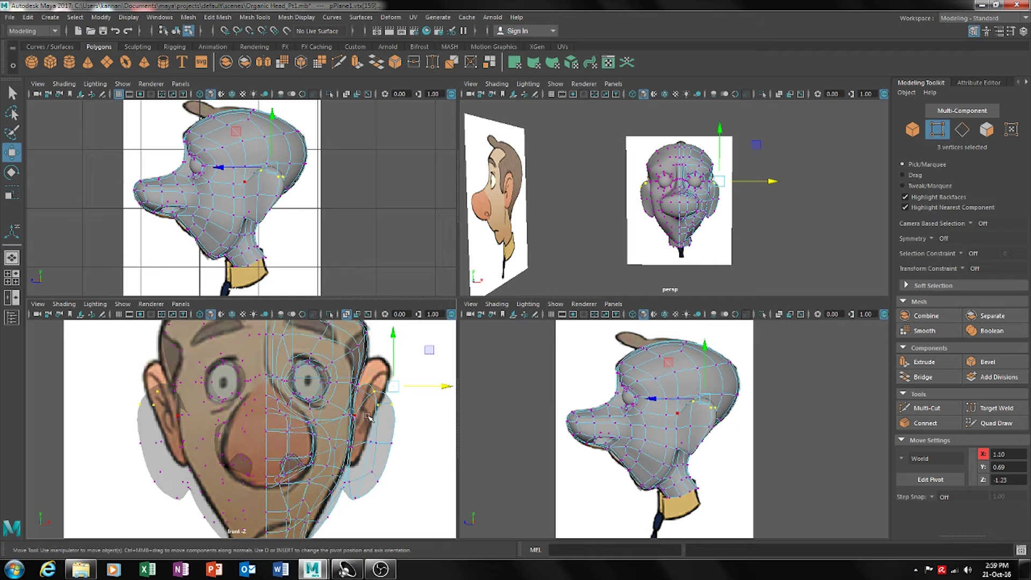
{"action": "left_click", "coordinate": [361, 392], "text": "shift"}
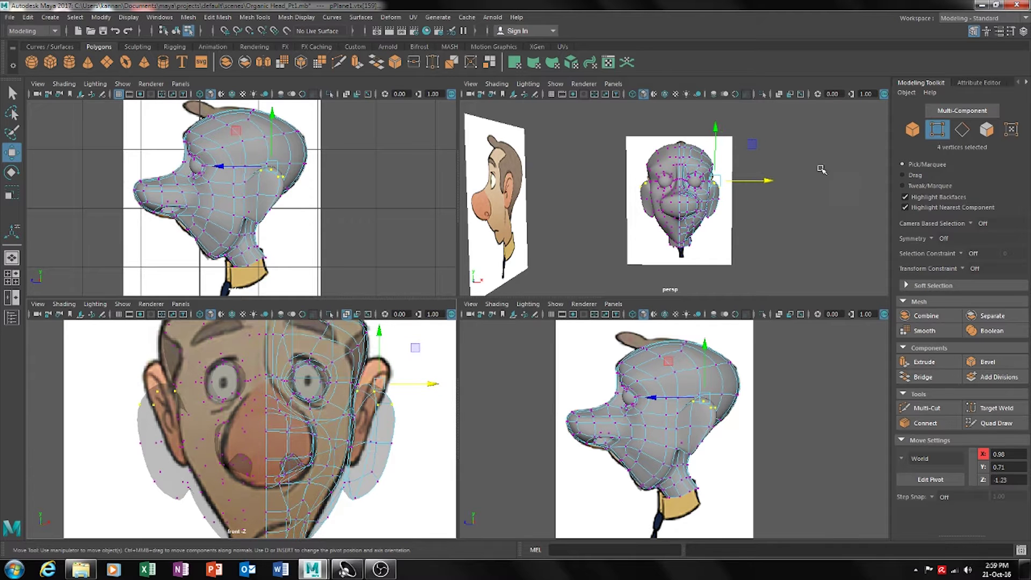
{"action": "left_click_drag", "start_coordinate": [783, 212], "coordinate": [753, 190], "text": "alt"}
{"action": "scroll", "coordinate": [689, 271], "scroll_direction": "up", "scroll_amount": 5}
{"action": "scroll", "coordinate": [690, 272], "scroll_direction": "down", "scroll_amount": 5}
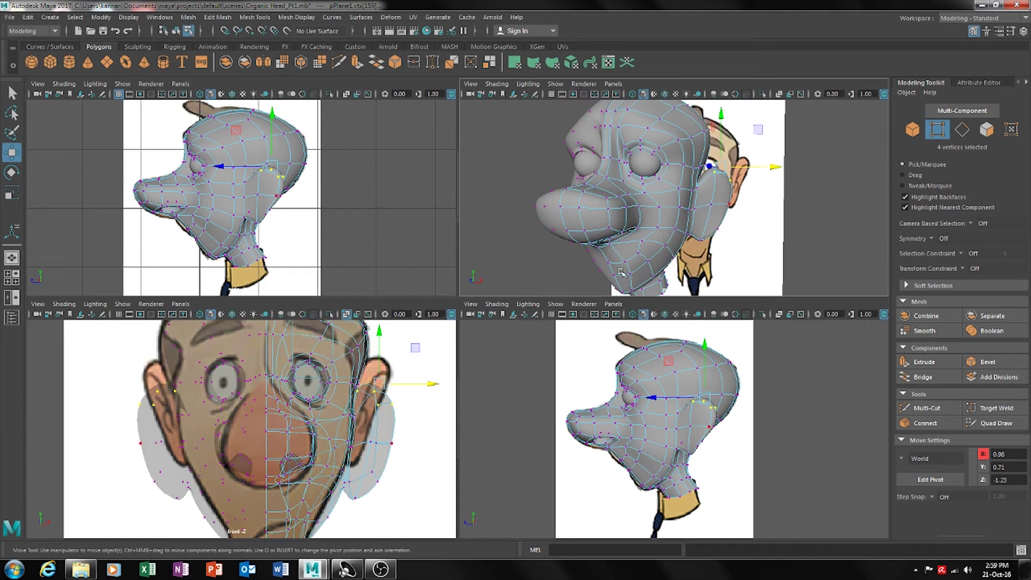
{"action": "left_click_drag", "start_coordinate": [382, 364], "coordinate": [382, 327]}
Select the three vertices around the middle of the ear, raise them and shift them slightly inward to match the front reference
{"action": "left_click_drag", "start_coordinate": [392, 420], "coordinate": [363, 450]}
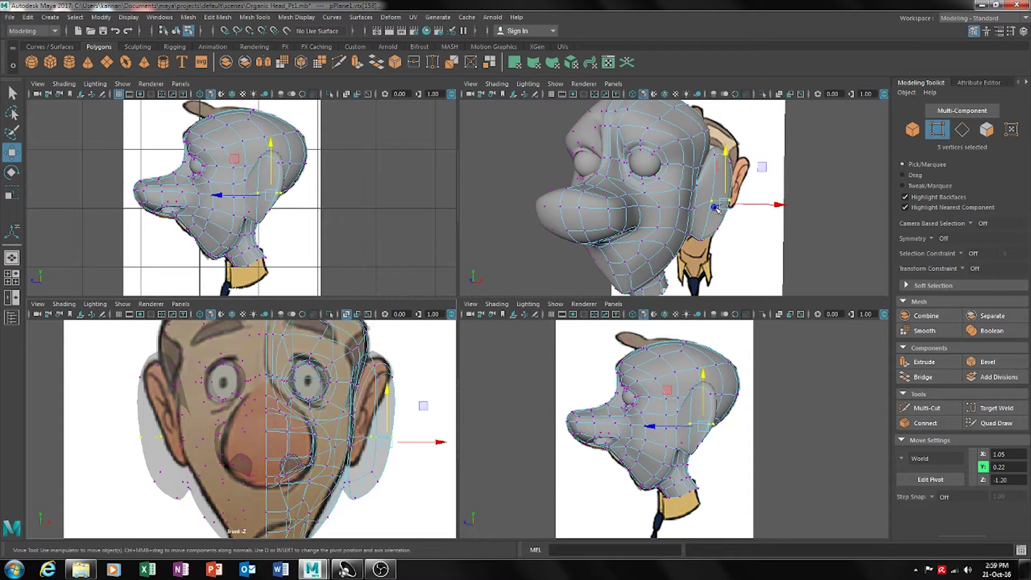
{"action": "left_click_drag", "start_coordinate": [672, 258], "coordinate": [666, 231], "text": "alt"}
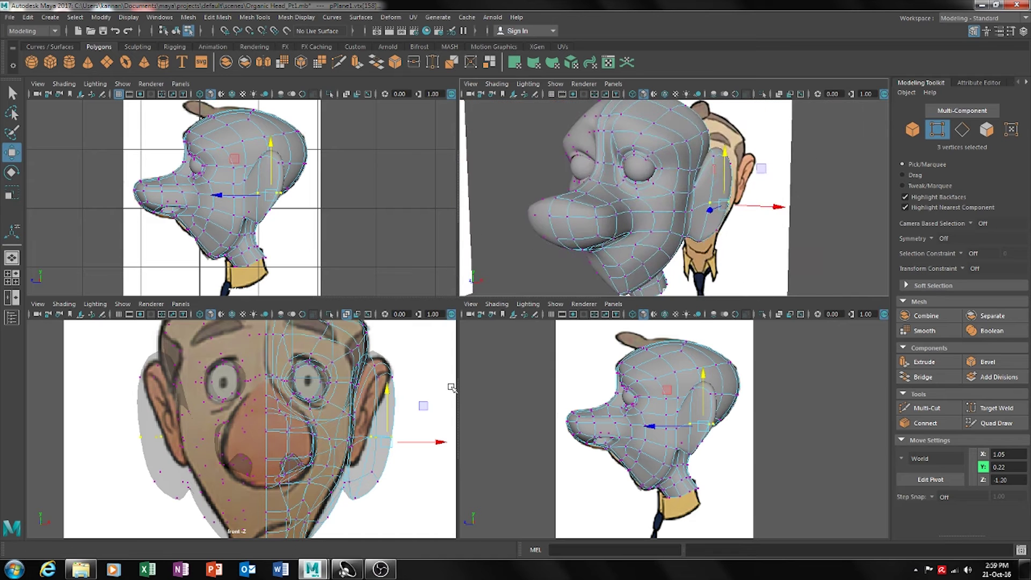
{"action": "left_click_drag", "start_coordinate": [392, 411], "coordinate": [392, 371]}
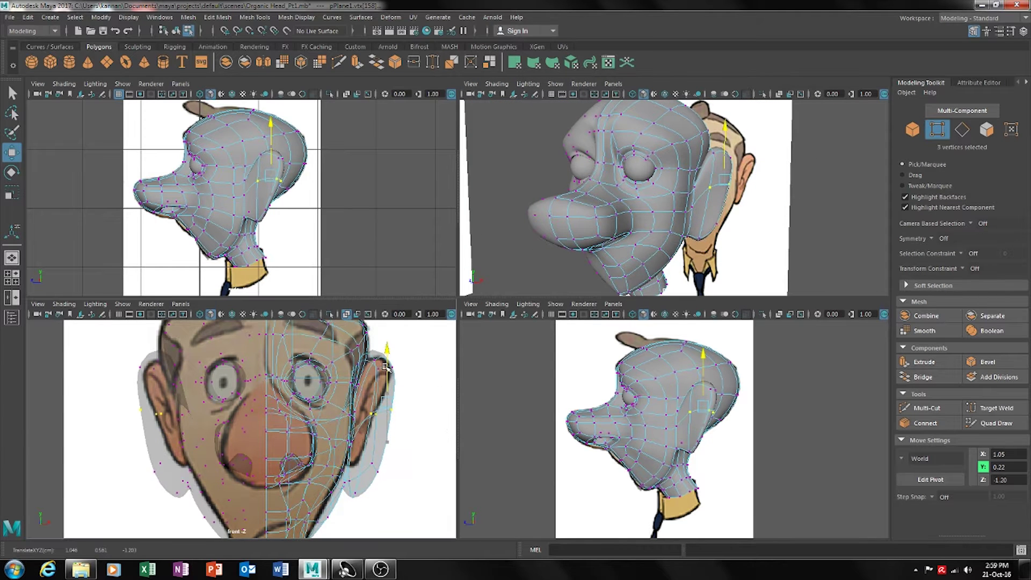
{"action": "left_click_drag", "start_coordinate": [429, 404], "coordinate": [413, 403]}
Move the four lower ear vertices inward to about X 0.90, and two vertices just above them to about X 0.86
{"action": "left_click_drag", "start_coordinate": [352, 509], "coordinate": [352, 506]}
{"action": "left_click", "coordinate": [352, 482], "text": "shift"}
{"action": "left_click_drag", "start_coordinate": [364, 468], "coordinate": [412, 465]}
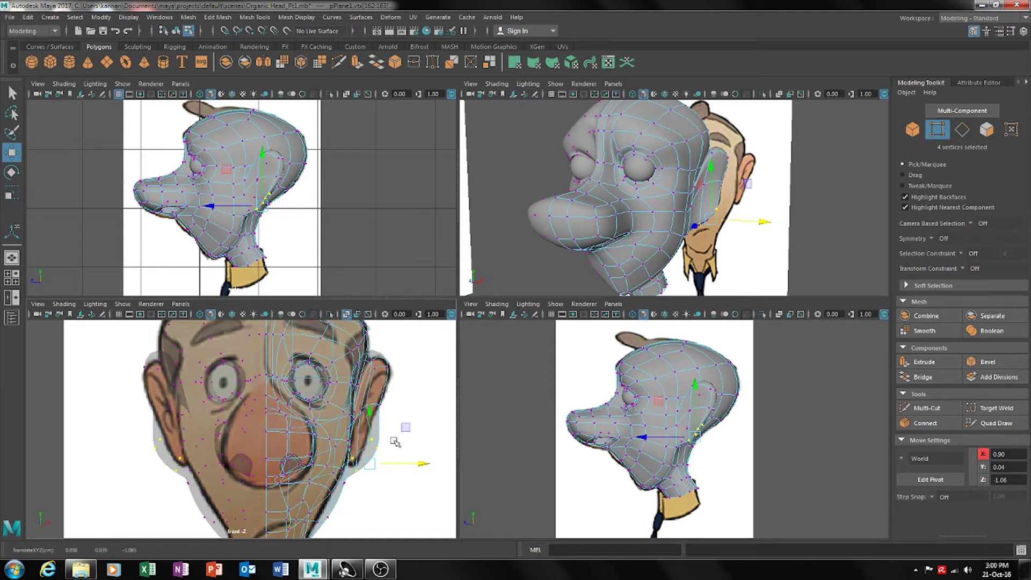
{"action": "left_click_drag", "start_coordinate": [364, 437], "coordinate": [400, 450]}
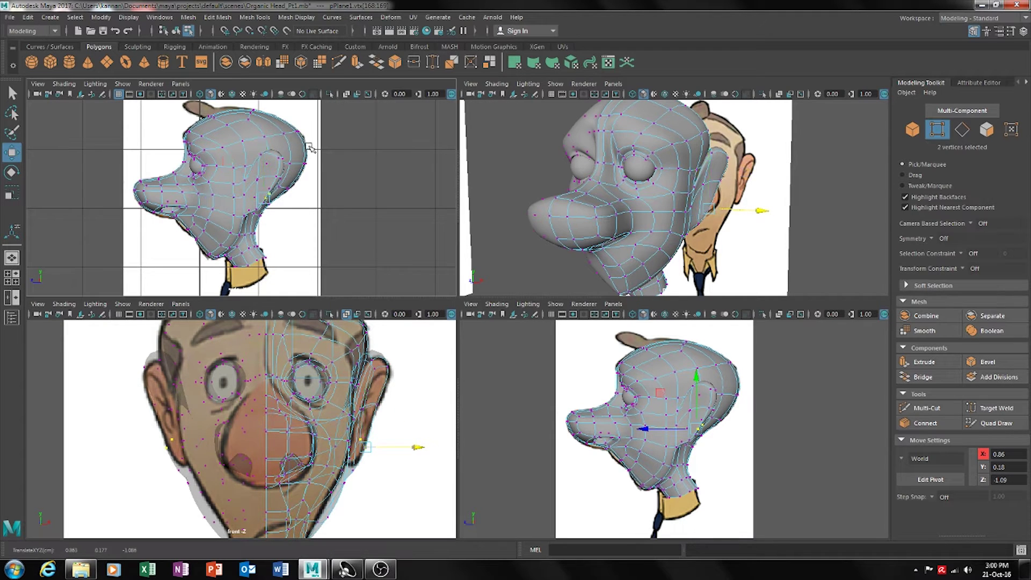
Turn on X-ray display in the side view and compare the modelled ear's position with the reference drawing
{"action": "left_click", "coordinate": [347, 94]}
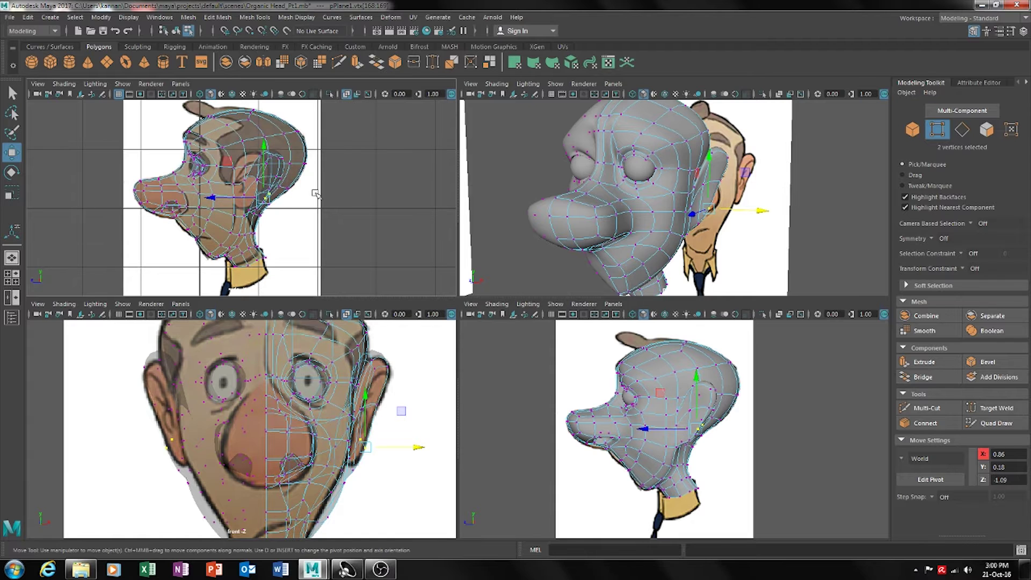
{"action": "scroll", "coordinate": [328, 209], "scroll_direction": "up", "scroll_amount": 5}
{"action": "scroll", "coordinate": [325, 213], "scroll_direction": "down", "scroll_amount": 5}
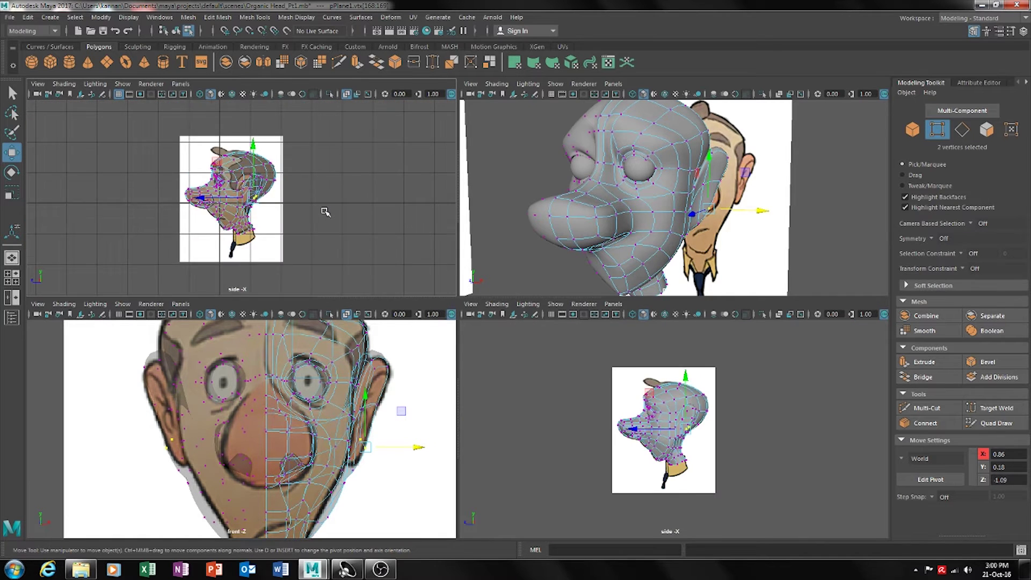
{"action": "scroll", "coordinate": [322, 214], "scroll_direction": "up", "scroll_amount": 4}
{"action": "left_click", "coordinate": [250, 198]}
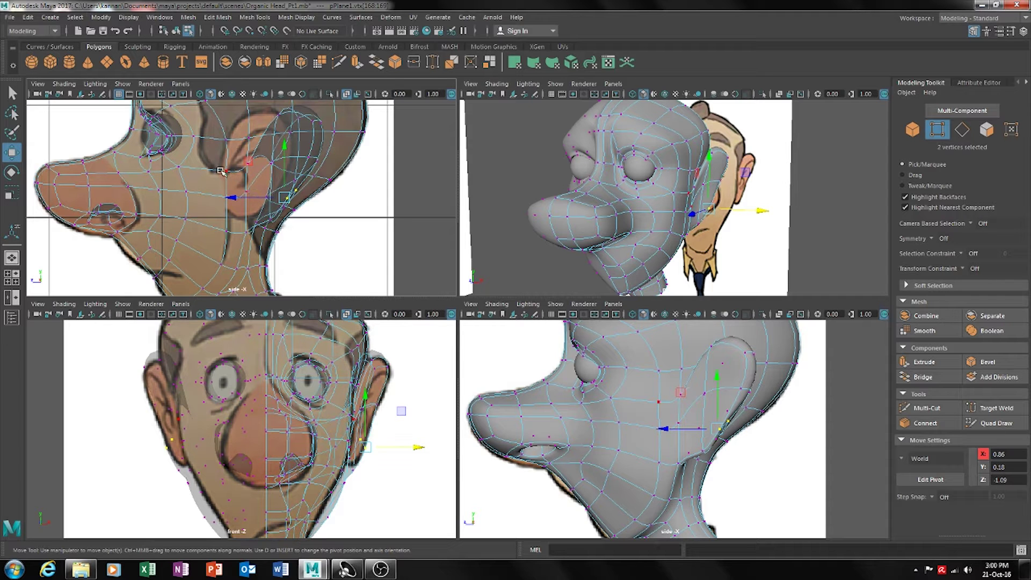
{"action": "scroll", "coordinate": [339, 221], "scroll_direction": "down", "scroll_amount": 10}
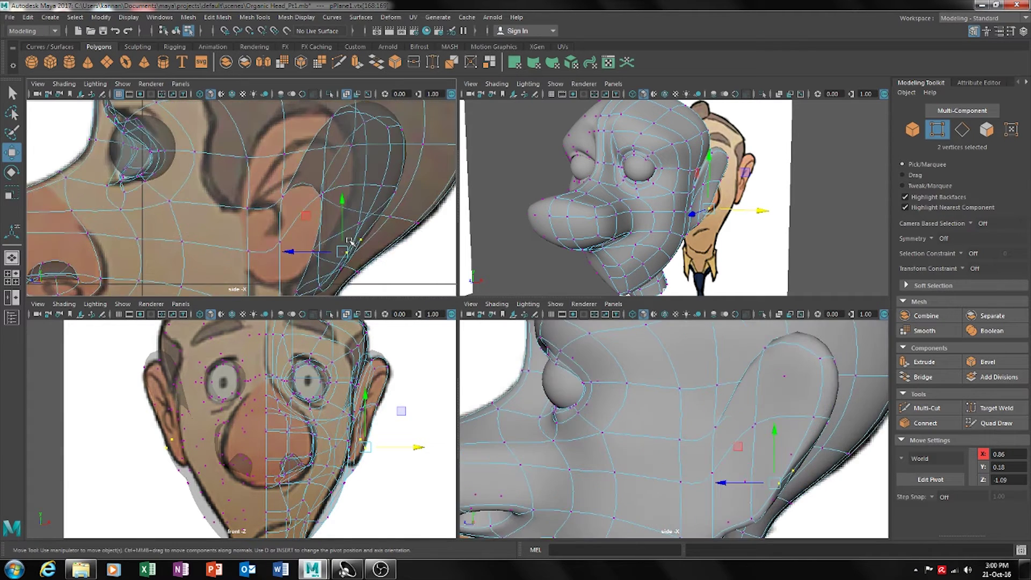
{"action": "scroll", "coordinate": [354, 240], "scroll_direction": "up", "scroll_amount": 3}
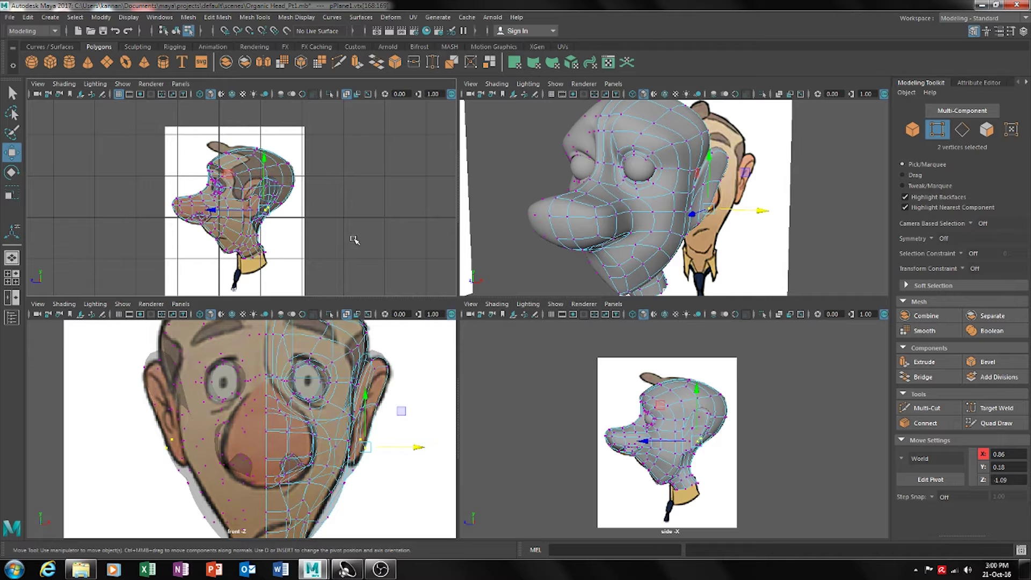
Switch to face selection, pick two faces on the upper ear and grow the selection across the ear
{"action": "left_click", "coordinate": [544, 260]}
{"action": "left_click_drag", "start_coordinate": [748, 212], "coordinate": [704, 217], "text": "alt"}
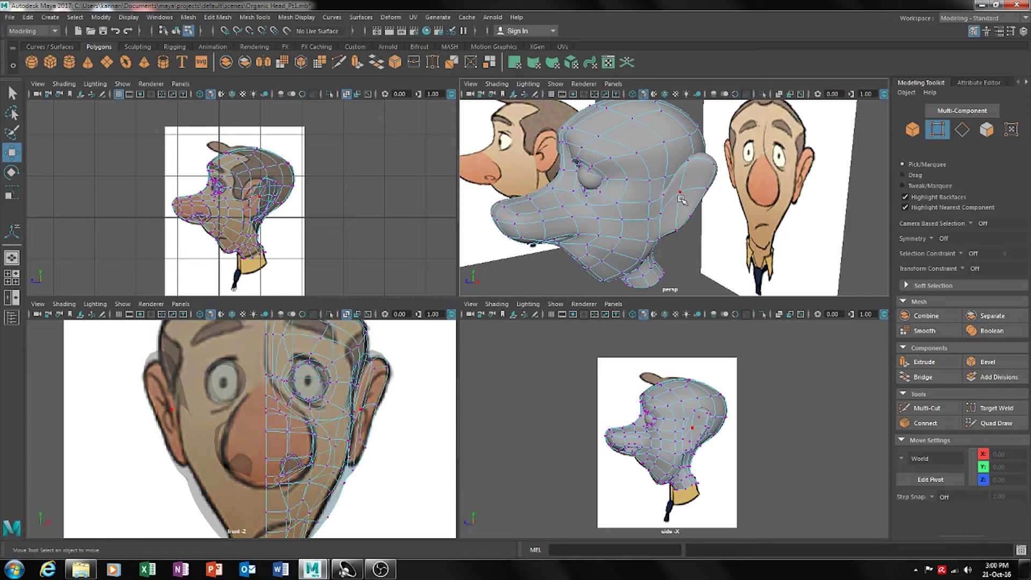
{"action": "right_click_drag", "start_coordinate": [683, 200], "coordinate": [689, 230]}
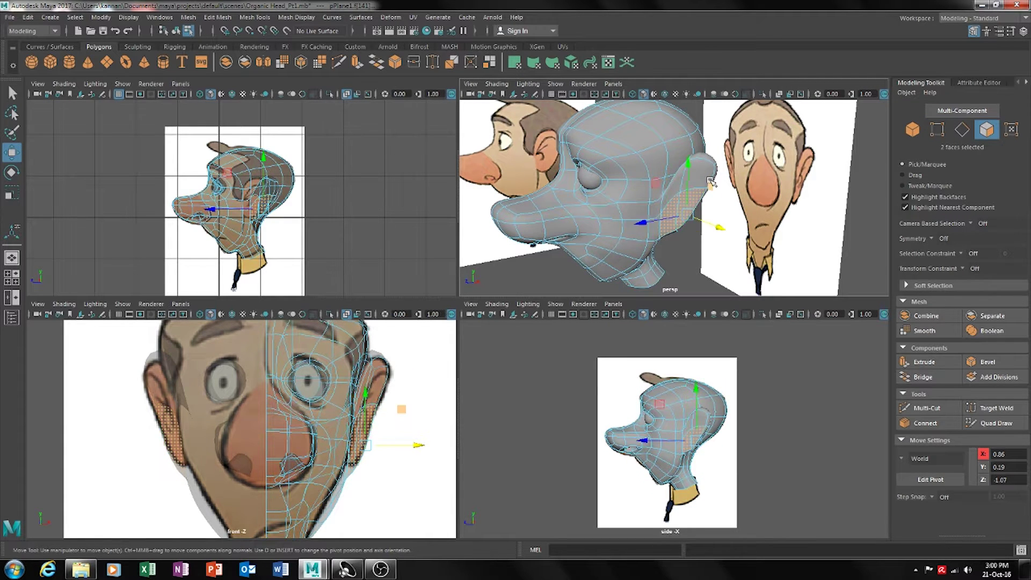
{"action": "left_click_drag", "start_coordinate": [692, 203], "coordinate": [714, 235], "text": "alt"}
{"action": "left_click", "coordinate": [714, 234]}
{"action": "left_click", "coordinate": [696, 175]}
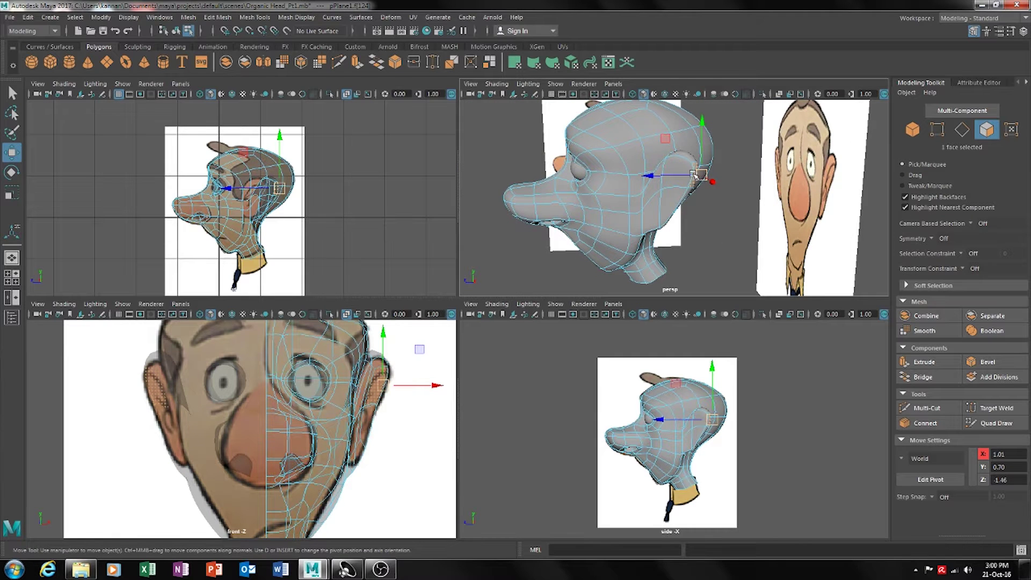
{"action": "left_click_drag", "start_coordinate": [693, 177], "coordinate": [678, 207], "text": "alt"}
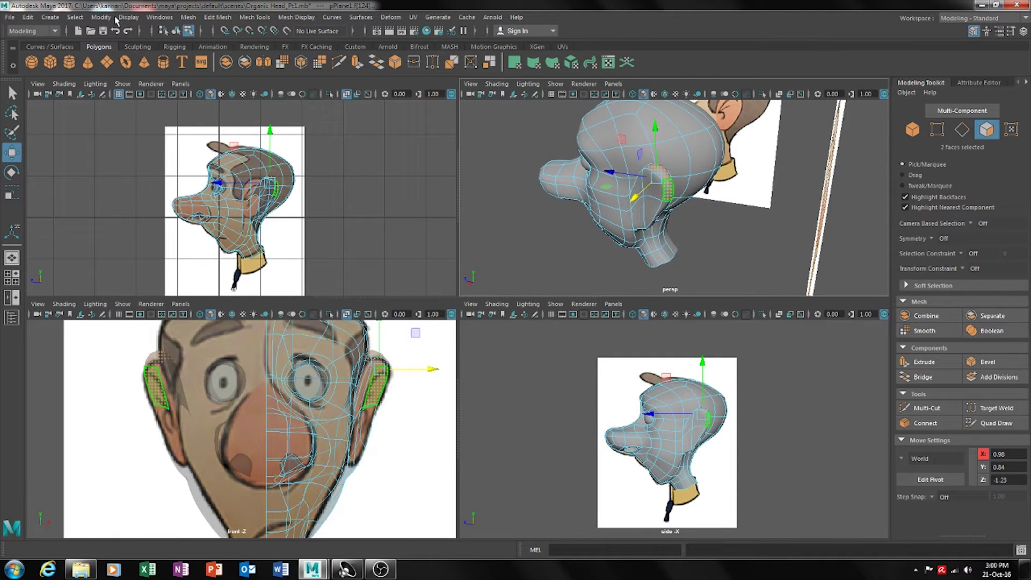
{"action": "left_click", "coordinate": [75, 17]}
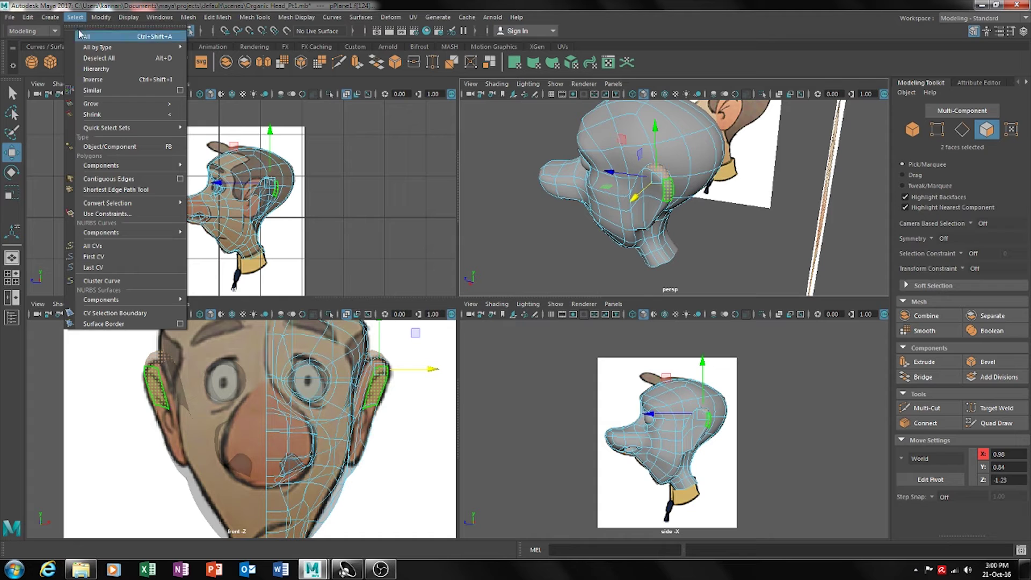
{"action": "left_click", "coordinate": [136, 104]}
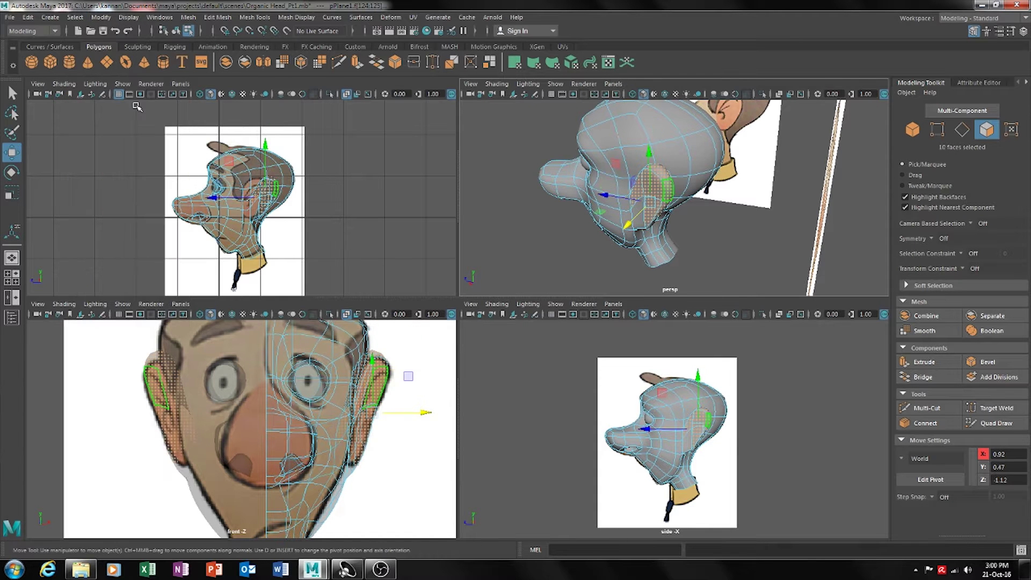
Grow and shrink the face selection, add the missing lower ear faces and delete the whole ear
{"action": "left_click", "coordinate": [75, 18]}
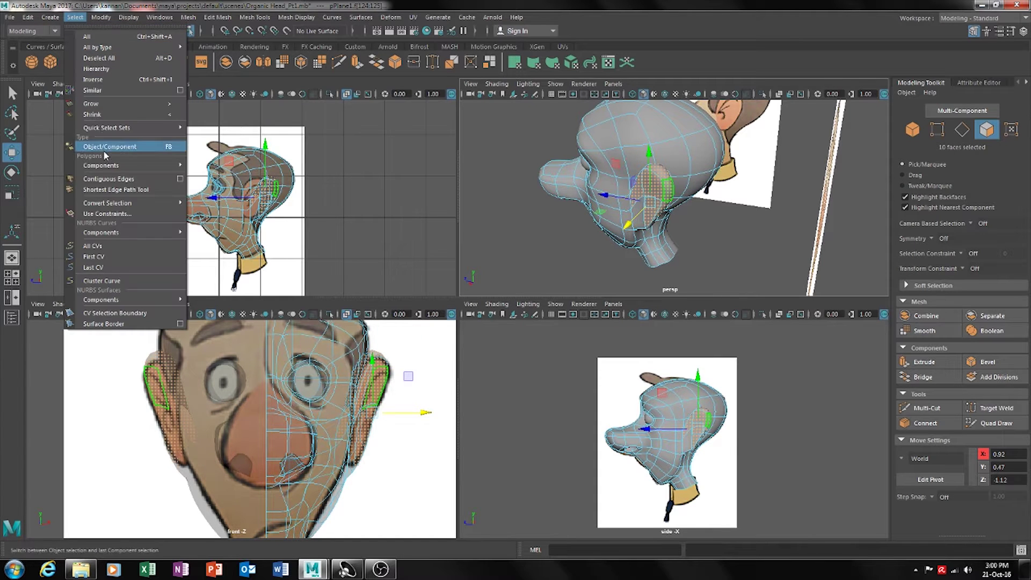
{"action": "left_click", "coordinate": [170, 106]}
{"action": "left_click_drag", "start_coordinate": [639, 186], "coordinate": [674, 193], "text": "alt"}
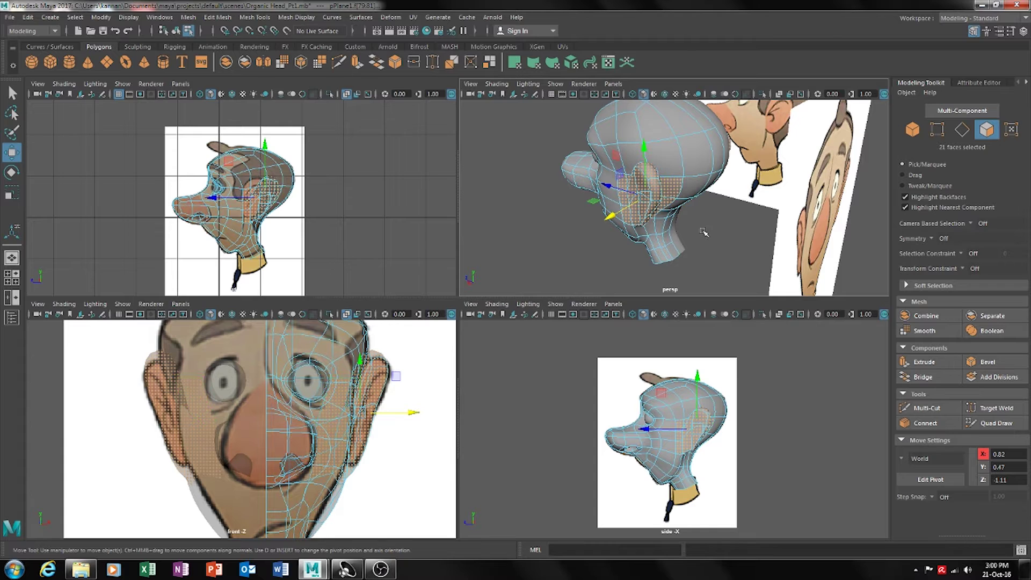
{"action": "key", "text": "shift+comma"}
{"action": "left_click", "coordinate": [671, 215], "text": "shift"}
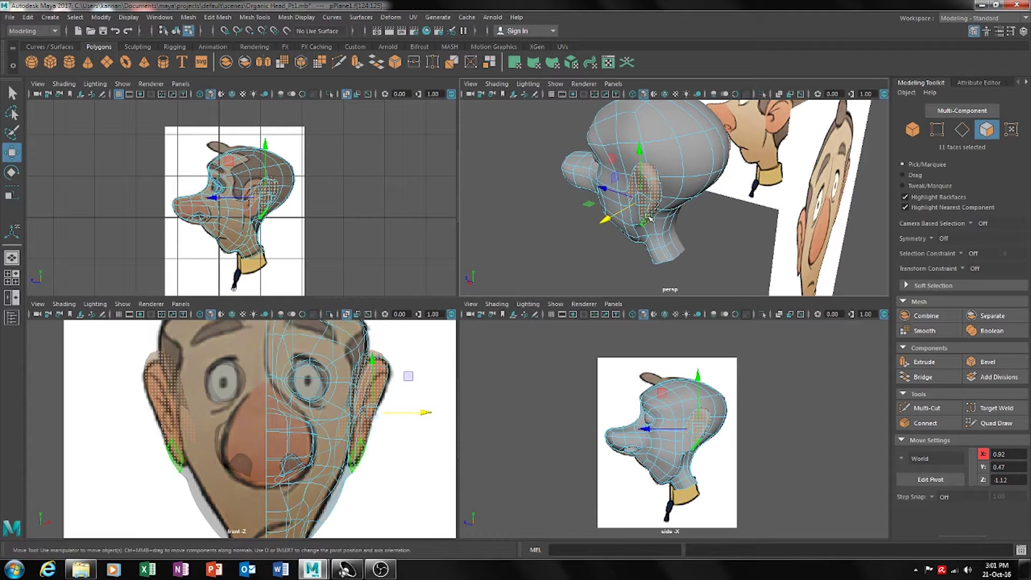
{"action": "left_click_drag", "start_coordinate": [672, 215], "coordinate": [670, 272], "text": "alt"}
{"action": "left_click", "coordinate": [672, 236], "text": "shift"}
{"action": "left_click", "coordinate": [670, 272]}
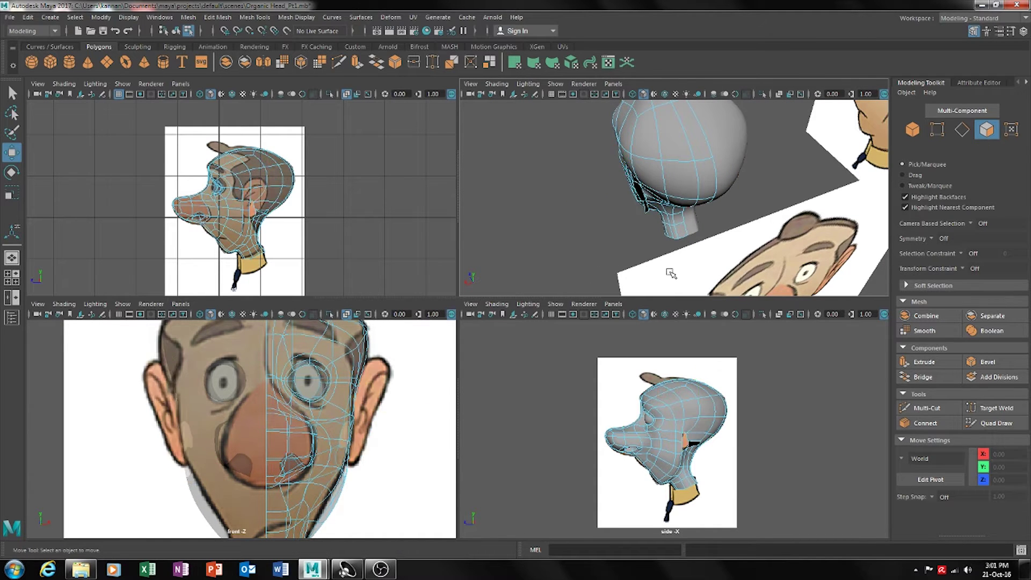
Delete the leftover ear face at the lower end of the hole
{"action": "scroll", "coordinate": [693, 253], "scroll_direction": "up", "scroll_amount": 5}
{"action": "left_click", "coordinate": [591, 259]}
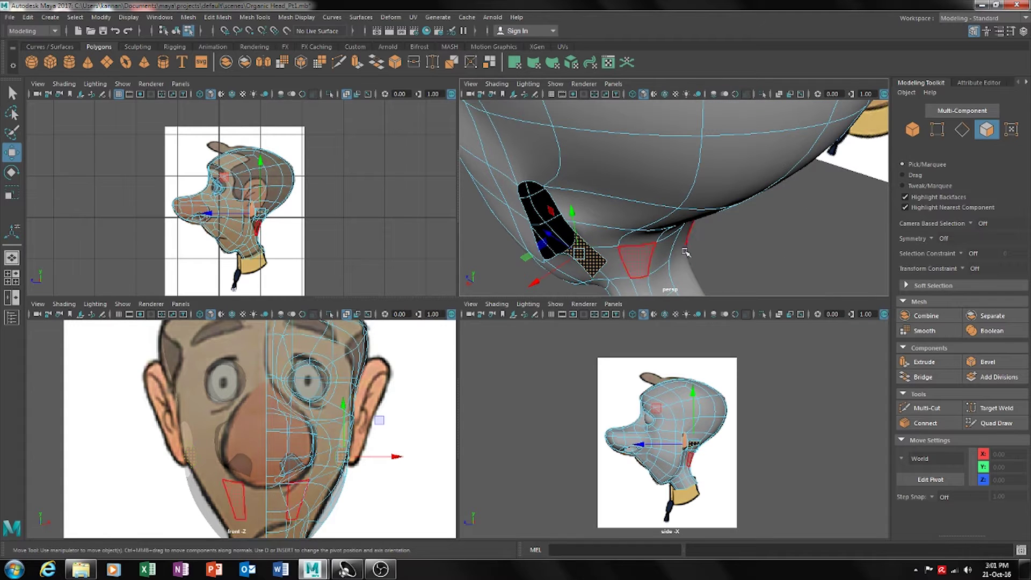
{"action": "key", "text": "Delete"}
Switch to edge selection, select two opposite border edges in the upper part of the ear hole and bridge them
{"action": "left_click_drag", "start_coordinate": [671, 237], "coordinate": [647, 212], "text": "alt"}
{"action": "left_click", "coordinate": [644, 210]}
{"action": "right_click", "coordinate": [644, 210]}
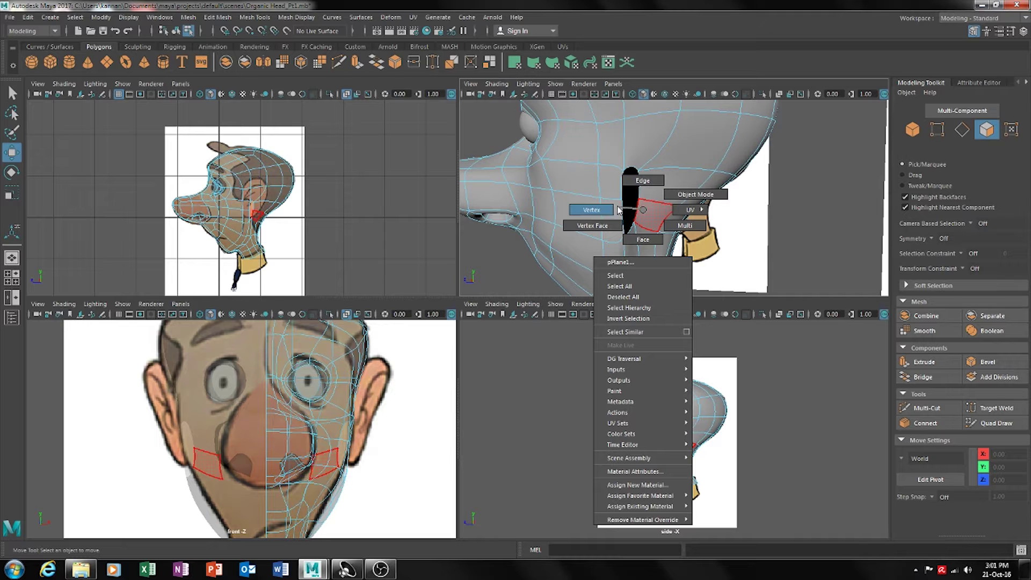
{"action": "left_click", "coordinate": [647, 182]}
{"action": "left_click", "coordinate": [624, 190]}
{"action": "left_click", "coordinate": [624, 189], "text": "shift"}
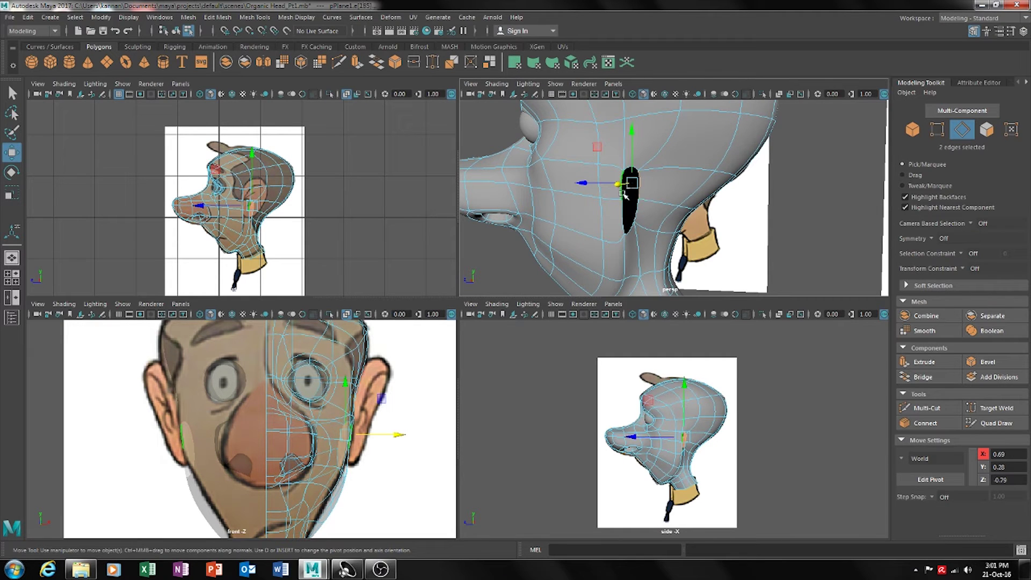
{"action": "left_click", "coordinate": [935, 379]}
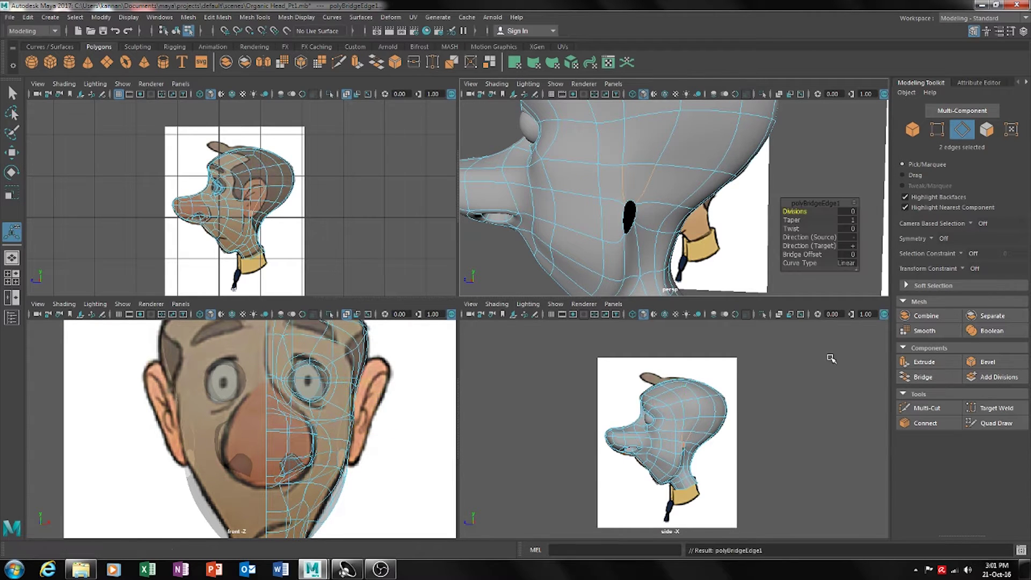
Bridge the remaining pair of opposite border edges to close the rest of the ear hole
{"action": "left_click", "coordinate": [648, 226], "text": "shift"}
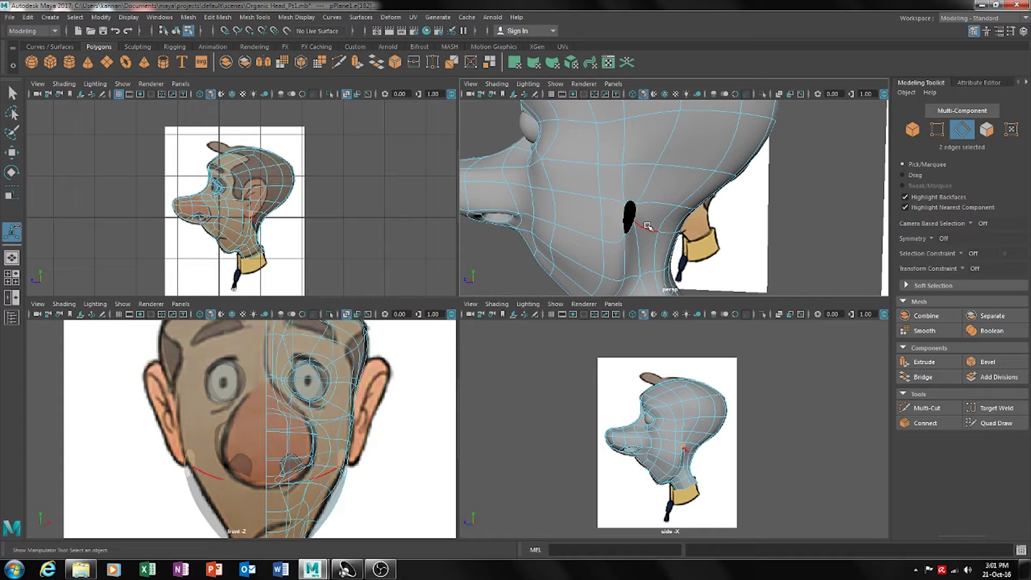
{"action": "key", "text": "g"}
{"action": "left_click_drag", "start_coordinate": [809, 165], "coordinate": [595, 229], "text": "alt"}
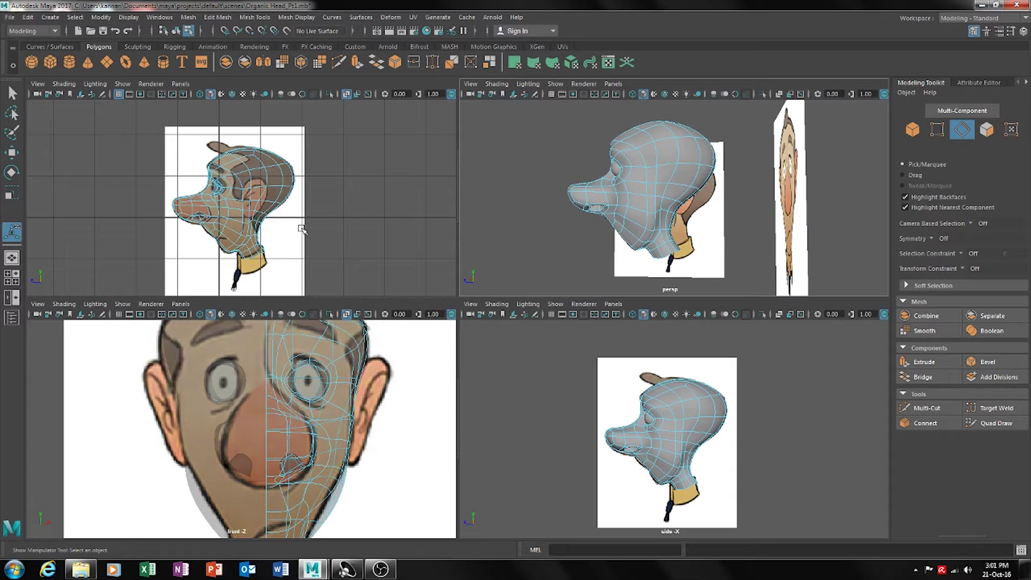
Switch to face selection, pick the two stacked faces behind the ear's front edge, and extrude them twice, pulling the first extrusion backward
{"action": "scroll", "coordinate": [302, 230], "scroll_direction": "up", "scroll_amount": 5}
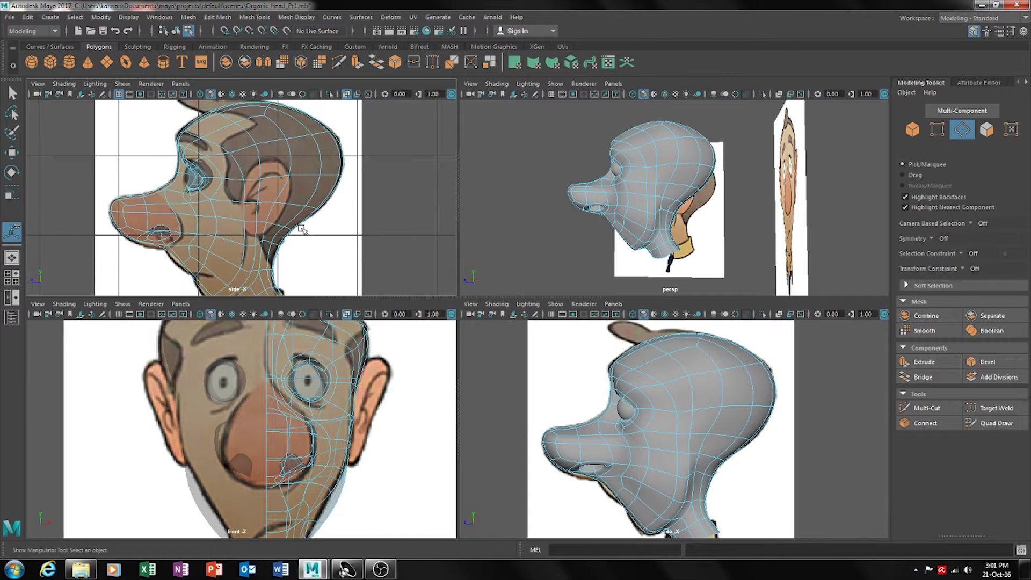
{"action": "scroll", "coordinate": [301, 229], "scroll_direction": "up", "scroll_amount": 3}
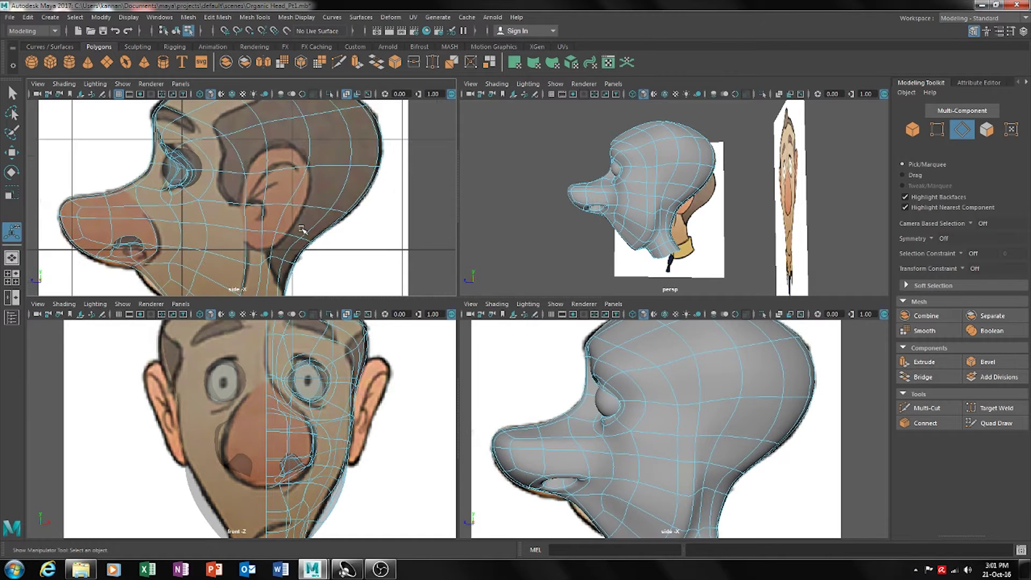
{"action": "right_click", "coordinate": [260, 223]}
{"action": "right_click_drag", "start_coordinate": [260, 222], "coordinate": [261, 252]}
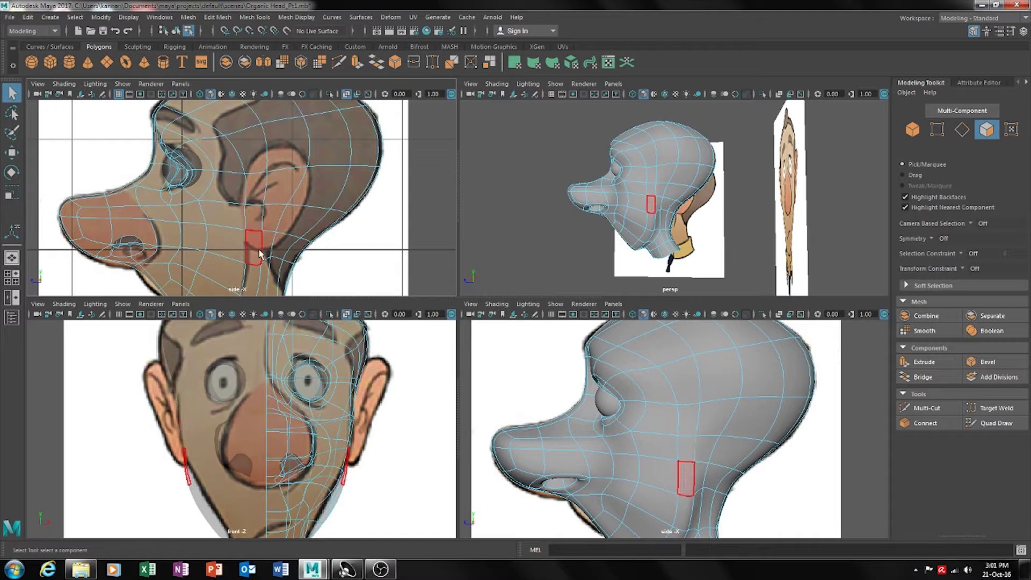
{"action": "left_click", "coordinate": [254, 225]}
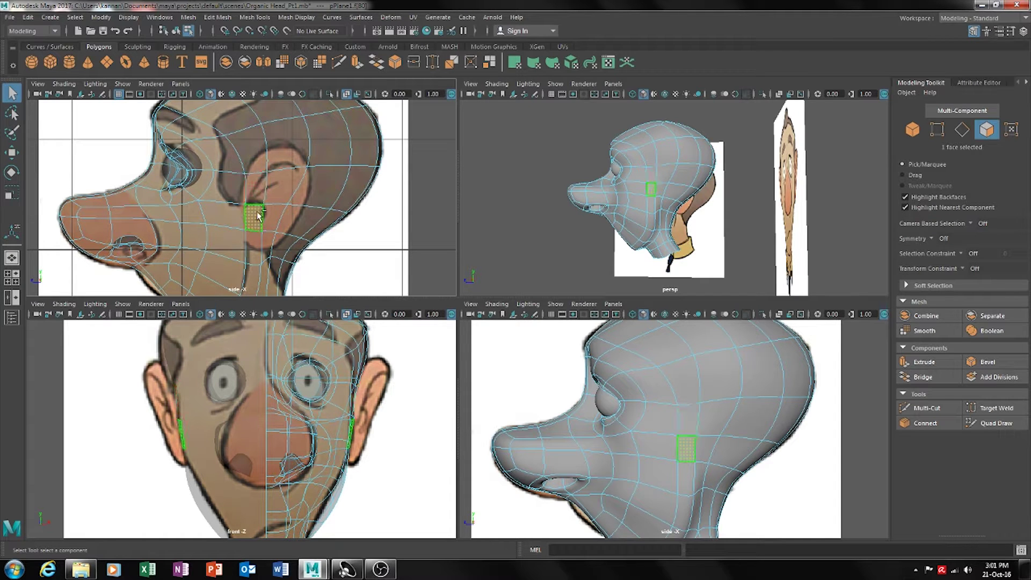
{"action": "left_click", "coordinate": [256, 191], "text": "shift"}
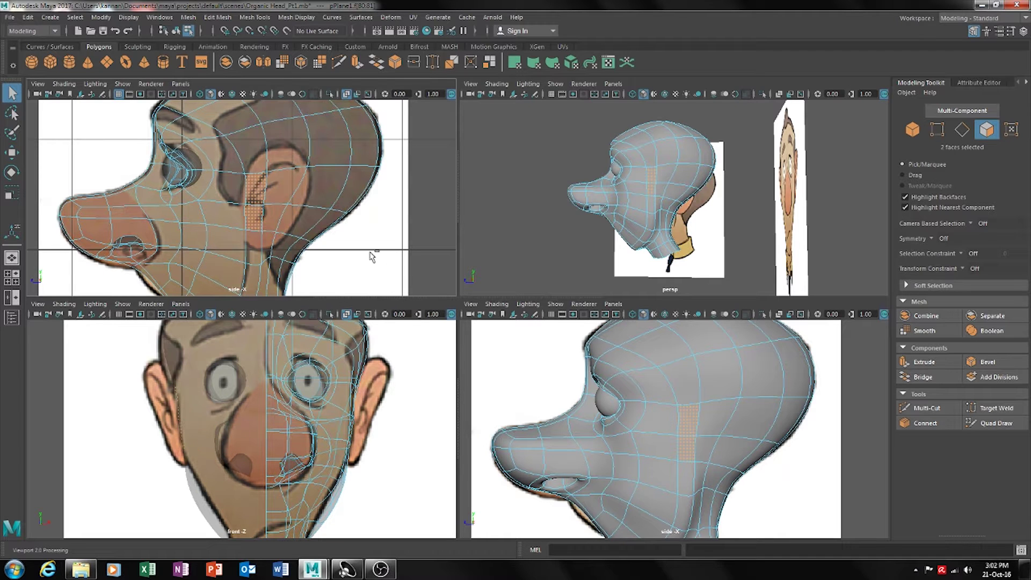
{"action": "key", "text": "ctrl+e"}
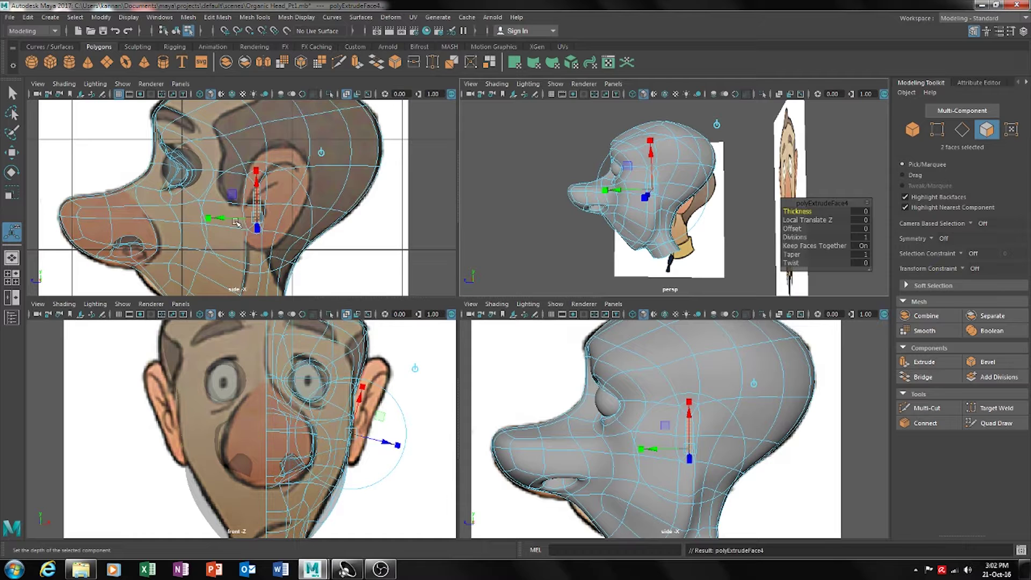
{"action": "left_click_drag", "start_coordinate": [234, 218], "coordinate": [261, 210]}
{"action": "key", "text": "ctrl+e"}
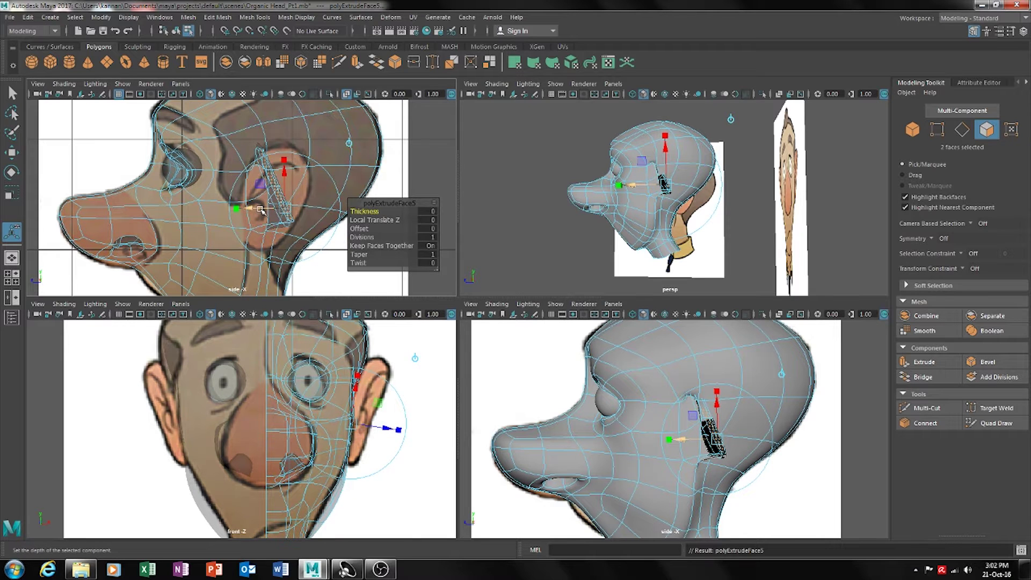
Try to move the newly extruded ear faces farther backward along the Z axis, and undo the move
{"action": "key", "text": "w"}
{"action": "left_click", "coordinate": [249, 185]}
{"action": "left_click_drag", "start_coordinate": [245, 186], "coordinate": [299, 191]}
{"action": "scroll", "coordinate": [358, 235], "scroll_direction": "up", "scroll_amount": 5}
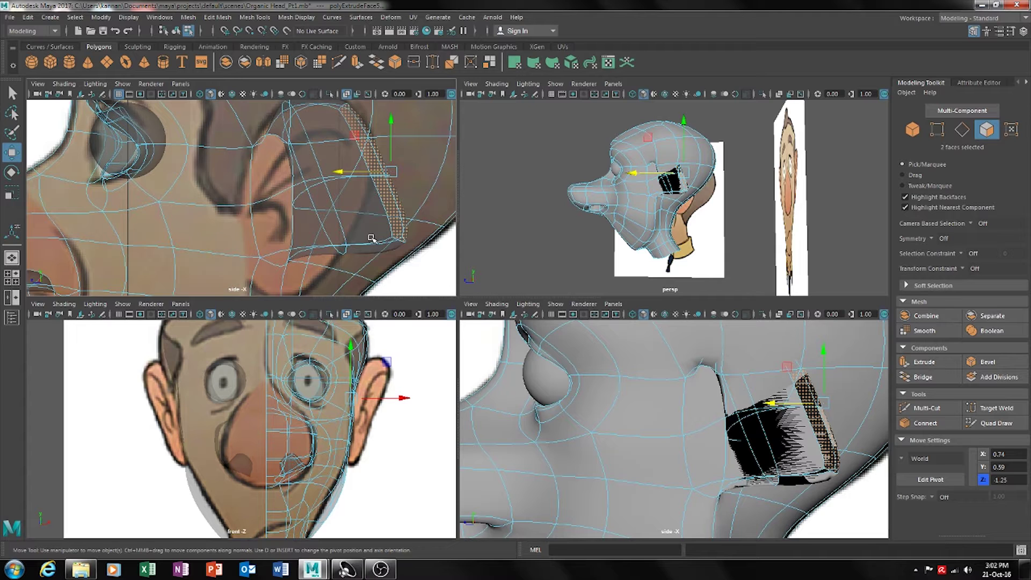
{"action": "scroll", "coordinate": [371, 239], "scroll_direction": "down", "scroll_amount": 5}
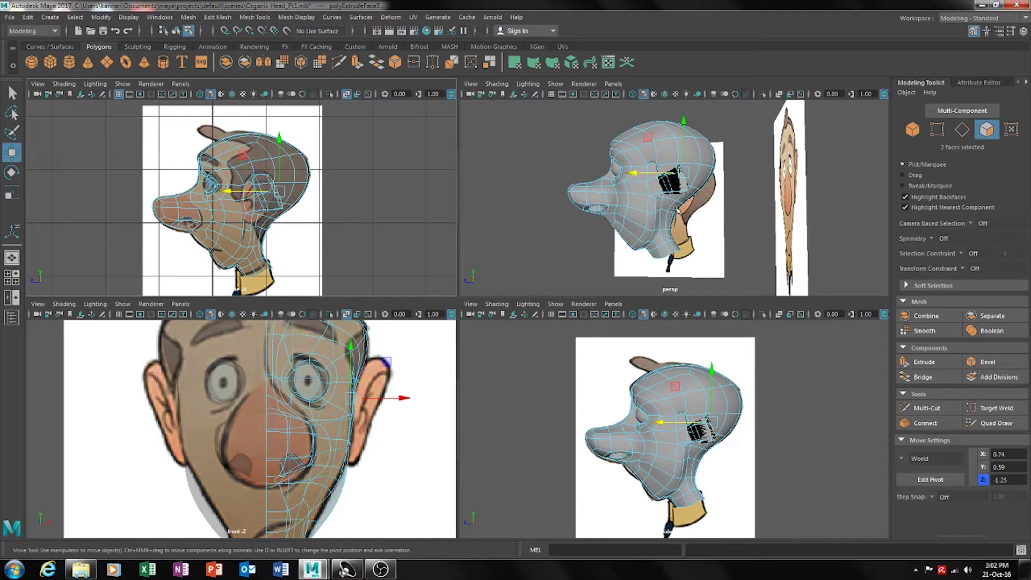
{"action": "left_click_drag", "start_coordinate": [658, 228], "coordinate": [656, 171], "text": "alt"}
{"action": "scroll", "coordinate": [639, 248], "scroll_direction": "up", "scroll_amount": 4}
{"action": "key", "text": "ctrl+z"}
Switch to edge selection, select the edge loop around the extruded ear and shift it along the X axis
{"action": "right_click", "coordinate": [644, 175]}
{"action": "mouse_move", "coordinate": [643, 179]}
{"action": "right_mouse_down"}
{"action": "mouse_move", "coordinate": [644, 156]}
{"action": "mouse_move", "coordinate": [637, 163]}
{"action": "right_mouse_up"}
{"action": "double_click", "coordinate": [639, 163]}
{"action": "mouse_move", "coordinate": [657, 183]}
{"action": "left_mouse_down"}
{"action": "mouse_move", "coordinate": [669, 202]}
{"action": "mouse_move", "coordinate": [661, 201]}
{"action": "left_mouse_up"}
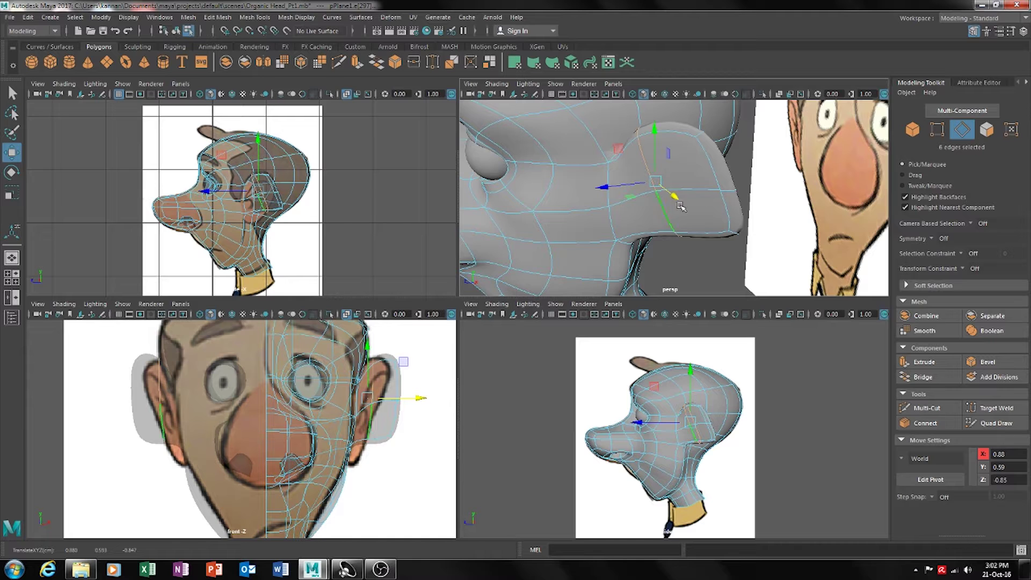
Switch to vertex selection and move the lower ear vertices inward and down to follow the earlobe in the front reference
{"action": "left_click_drag", "start_coordinate": [681, 240], "coordinate": [759, 194], "text": "alt"}
{"action": "right_click_drag", "start_coordinate": [759, 195], "coordinate": [733, 190]}
{"action": "left_click_drag", "start_coordinate": [740, 204], "coordinate": [754, 214]}
{"action": "middle_click_drag", "start_coordinate": [430, 460], "coordinate": [367, 452]}
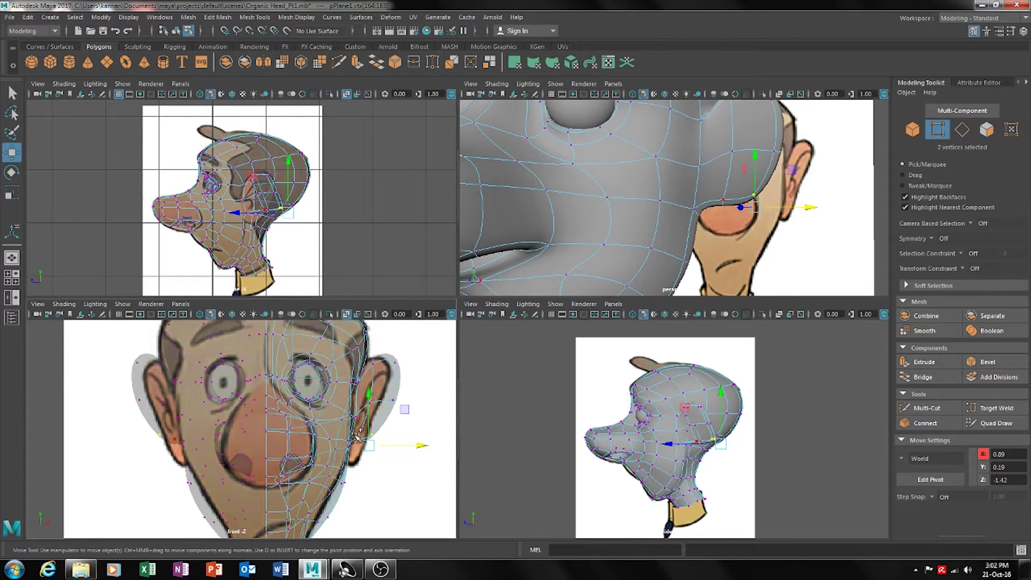
{"action": "left_click", "coordinate": [369, 437], "text": "shift"}
{"action": "left_click_drag", "start_coordinate": [361, 423], "coordinate": [378, 474]}
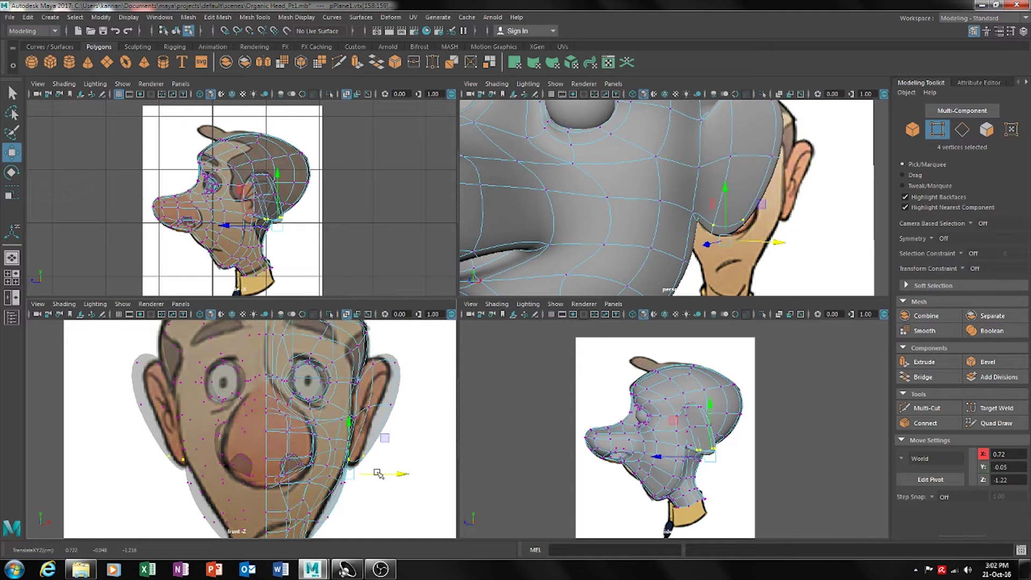
Adjust the top and middle ear vertices sideways and vertically to match the ear outline in the front reference
{"action": "mouse_move", "coordinate": [405, 398]}
{"action": "left_mouse_down"}
{"action": "mouse_move", "coordinate": [378, 409]}
{"action": "mouse_move", "coordinate": [417, 411]}
{"action": "left_mouse_up"}
{"action": "left_click_drag", "start_coordinate": [398, 356], "coordinate": [421, 359]}
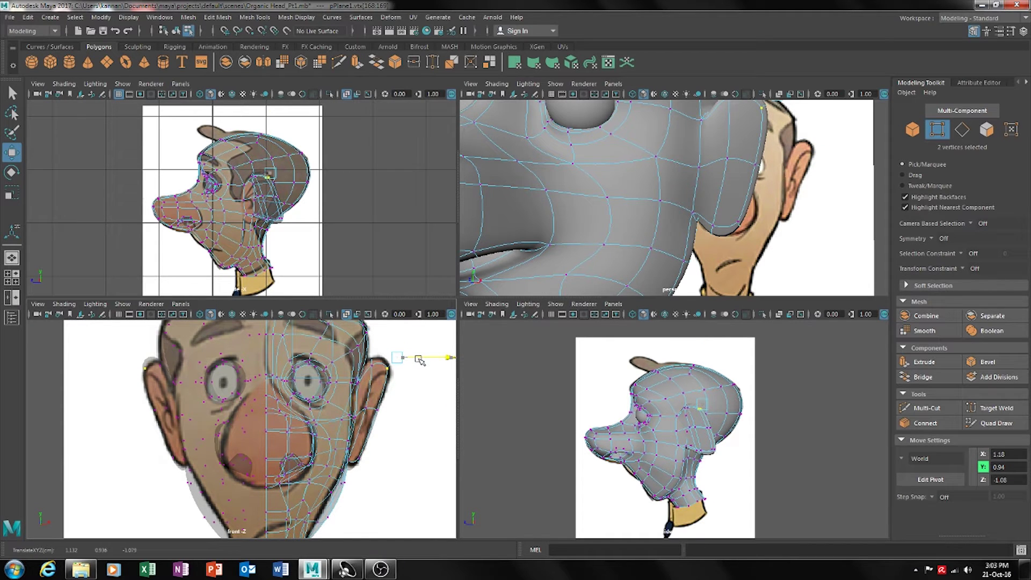
{"action": "left_click", "coordinate": [370, 368]}
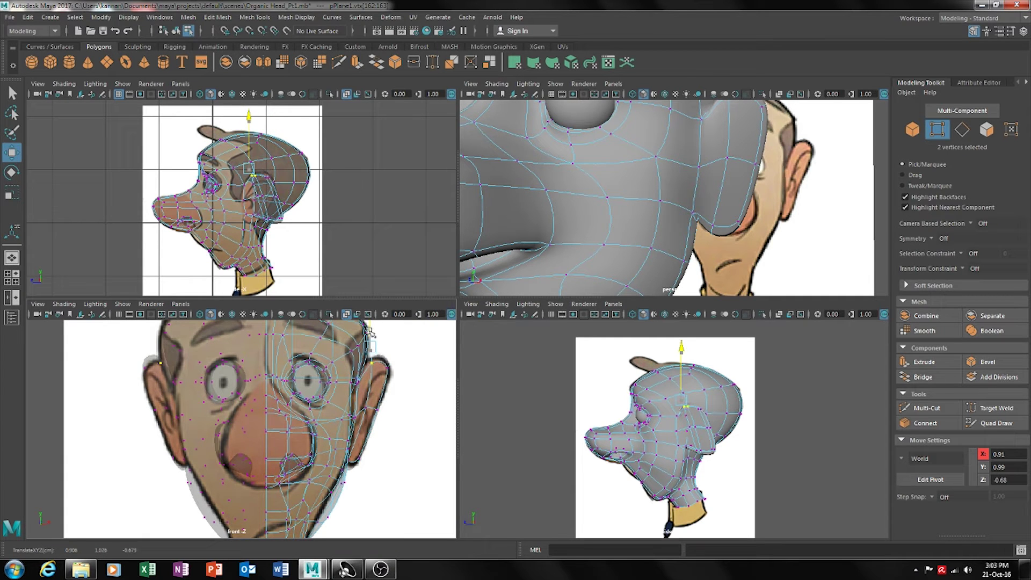
{"action": "left_click_drag", "start_coordinate": [415, 350], "coordinate": [407, 352]}
{"action": "left_click", "coordinate": [366, 410]}
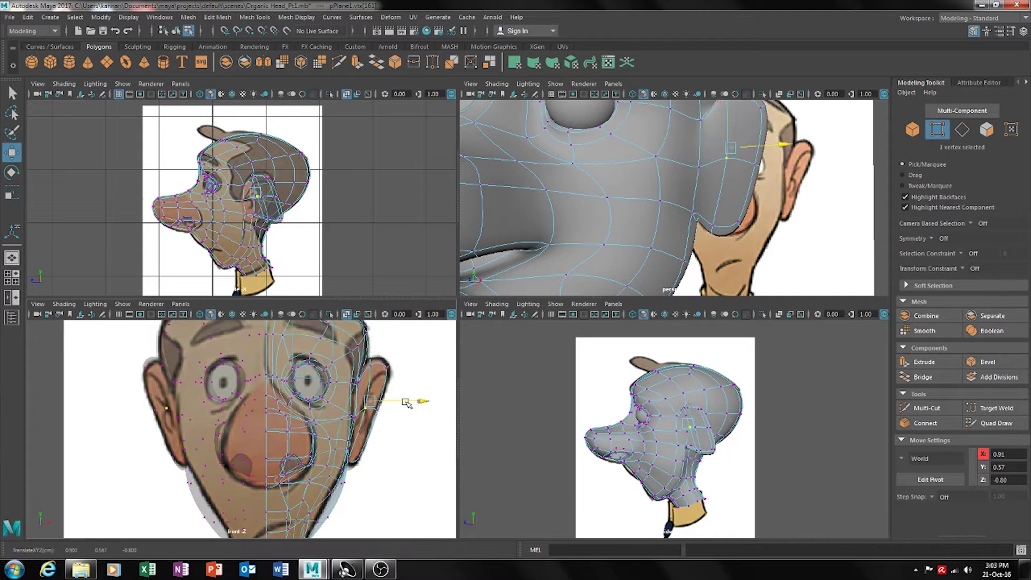
{"action": "mouse_move", "coordinate": [400, 402]}
{"action": "left_mouse_down"}
{"action": "mouse_move", "coordinate": [379, 415]}
{"action": "mouse_move", "coordinate": [400, 403]}
{"action": "left_mouse_up"}
{"action": "left_click", "coordinate": [370, 412]}
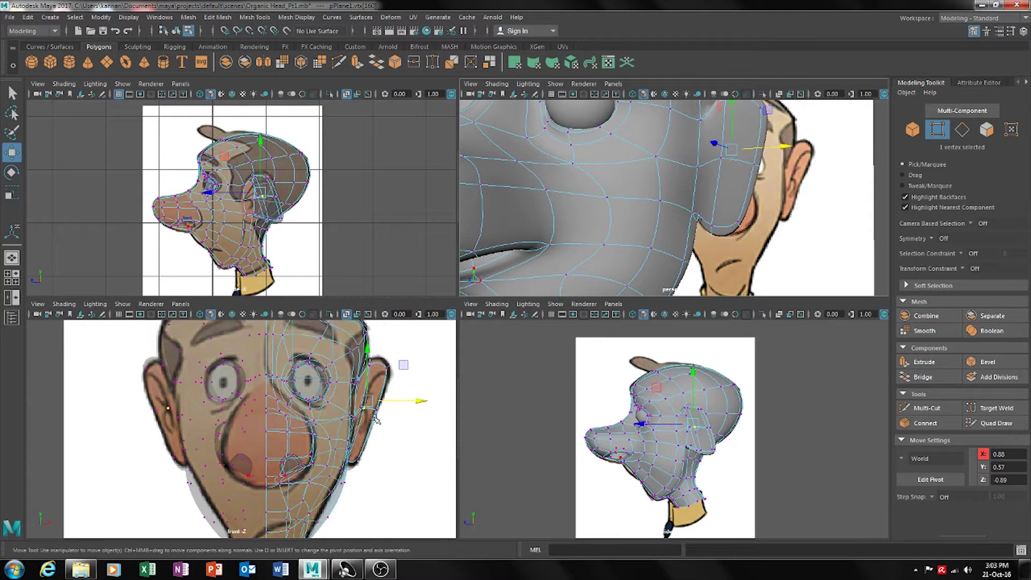
Select the two lower rear ear vertices and move them forward to about Z -0.95 in the side view
{"action": "left_click_drag", "start_coordinate": [692, 170], "coordinate": [767, 208], "text": "alt"}
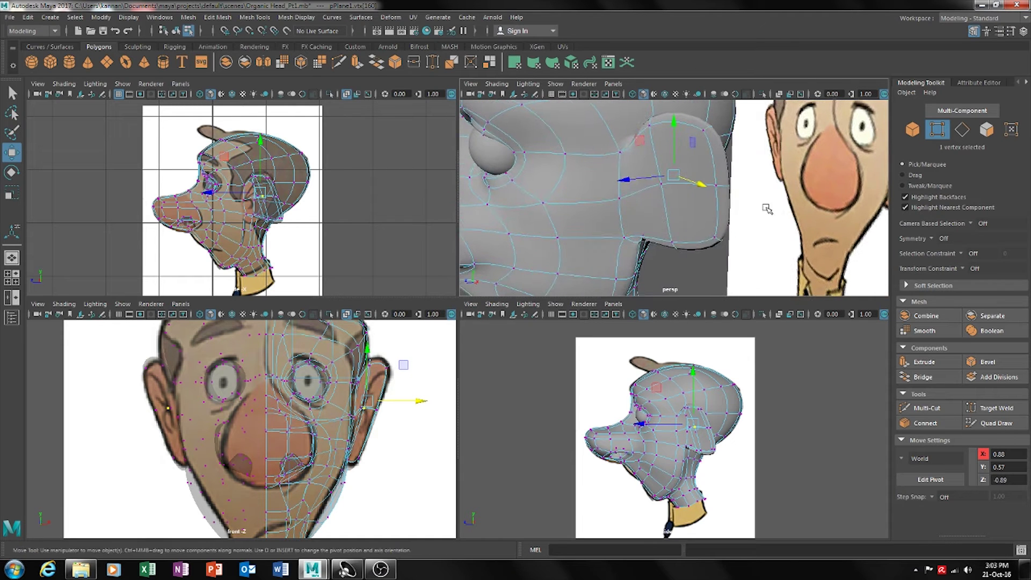
{"action": "left_click_drag", "start_coordinate": [701, 256], "coordinate": [702, 257]}
{"action": "right_click_drag", "start_coordinate": [258, 234], "coordinate": [300, 260], "text": "alt"}
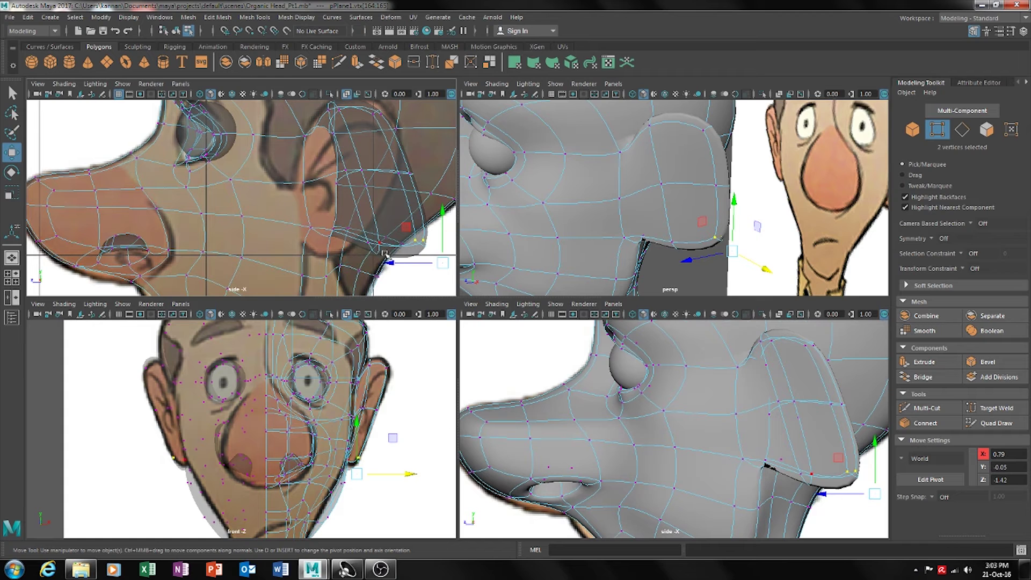
{"action": "left_click_drag", "start_coordinate": [403, 262], "coordinate": [325, 262]}
Reshape the lower front ear vertices forward to round the lobe, using wireframe display and returning to shaded display
{"action": "left_click_drag", "start_coordinate": [696, 202], "coordinate": [656, 216], "text": "alt"}
{"action": "key", "text": "F3"}
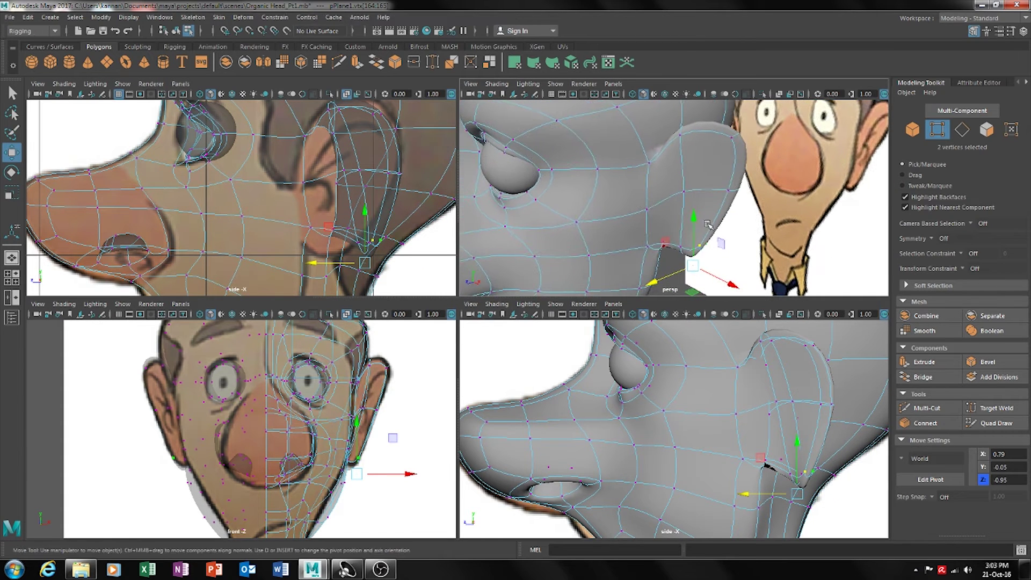
{"action": "key", "text": "4"}
{"action": "left_click_drag", "start_coordinate": [680, 242], "coordinate": [641, 243]}
{"action": "mouse_move", "coordinate": [702, 257]}
{"action": "left_mouse_down", "text": "alt"}
{"action": "mouse_move", "coordinate": [649, 209]}
{"action": "mouse_move", "coordinate": [668, 249]}
{"action": "mouse_move", "coordinate": [562, 231]}
{"action": "mouse_move", "coordinate": [574, 231]}
{"action": "left_mouse_up", "text": "alt"}
{"action": "key", "text": "5"}
{"action": "left_click", "coordinate": [647, 210]}
Select the two vertices on the underside of the earlobe and move them inward to about X 0.69
{"action": "left_click_drag", "start_coordinate": [646, 247], "coordinate": [758, 171], "text": "alt"}
{"action": "left_click", "coordinate": [719, 184]}
{"action": "left_click", "coordinate": [744, 173], "text": "shift"}
{"action": "left_click", "coordinate": [360, 453]}
{"action": "left_click", "coordinate": [367, 478]}
{"action": "left_click_drag", "start_coordinate": [355, 455], "coordinate": [378, 479]}
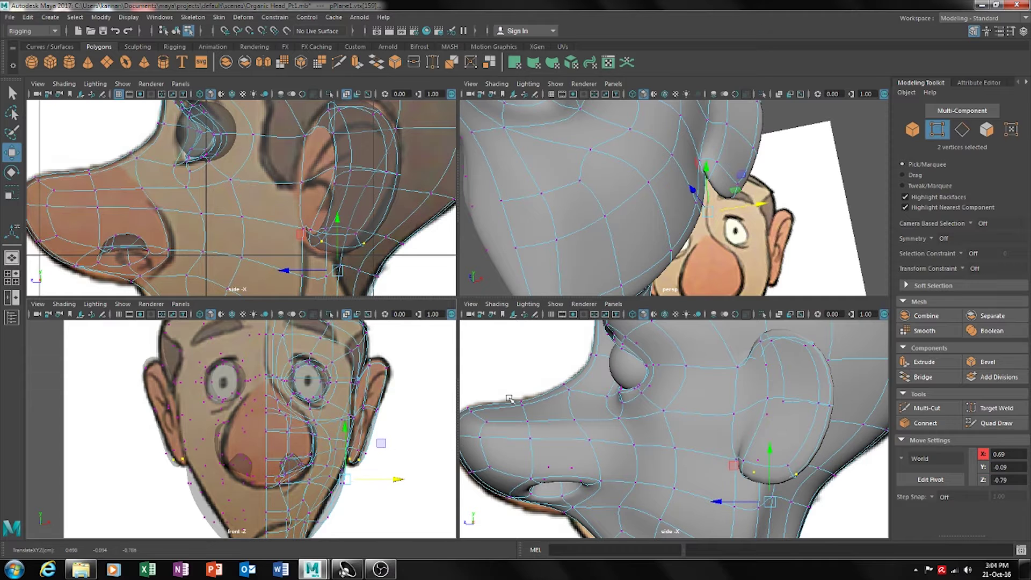
Move the two top ear vertices outward from the head, and raise the four vertices along the ear's upper rim
{"action": "left_click_drag", "start_coordinate": [764, 231], "coordinate": [701, 214], "text": "alt"}
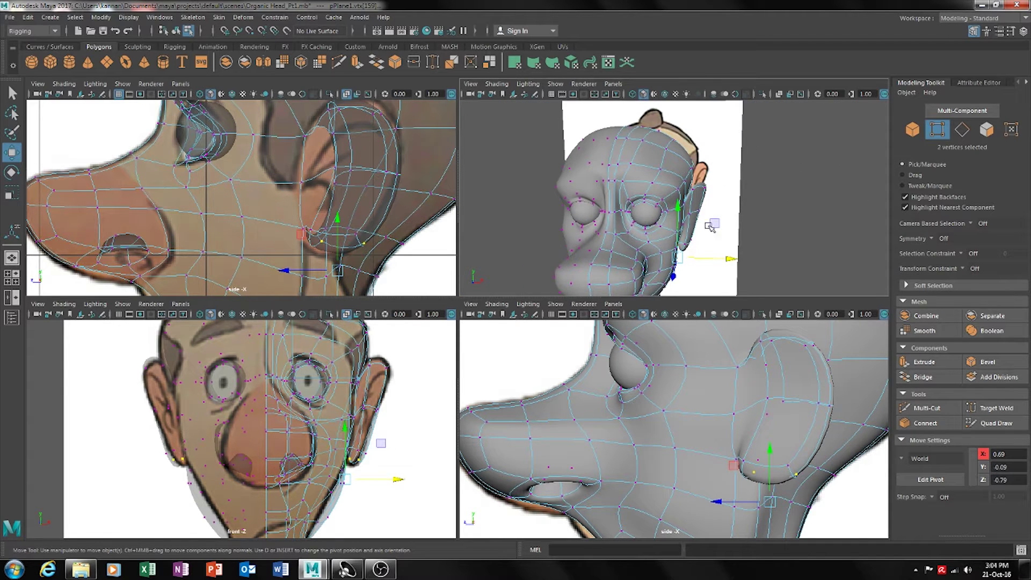
{"action": "left_click", "coordinate": [715, 185]}
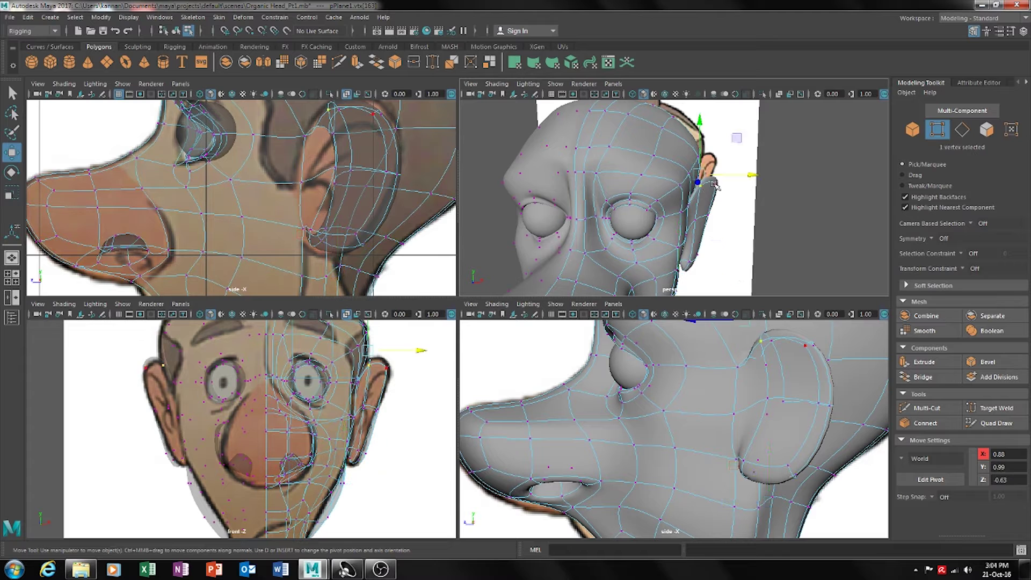
{"action": "left_click", "coordinate": [718, 184], "text": "shift"}
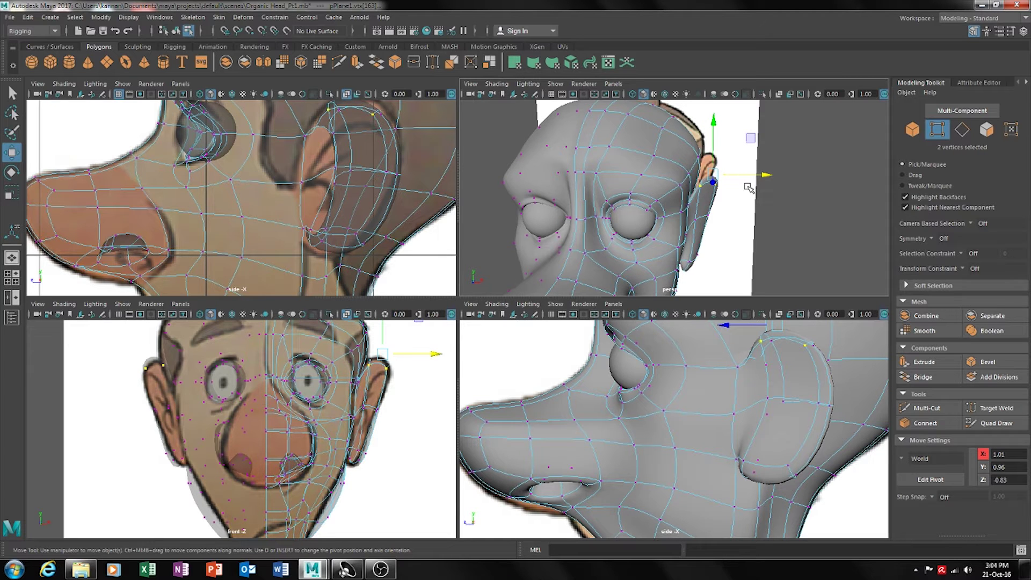
{"action": "left_click_drag", "start_coordinate": [756, 179], "coordinate": [770, 179]}
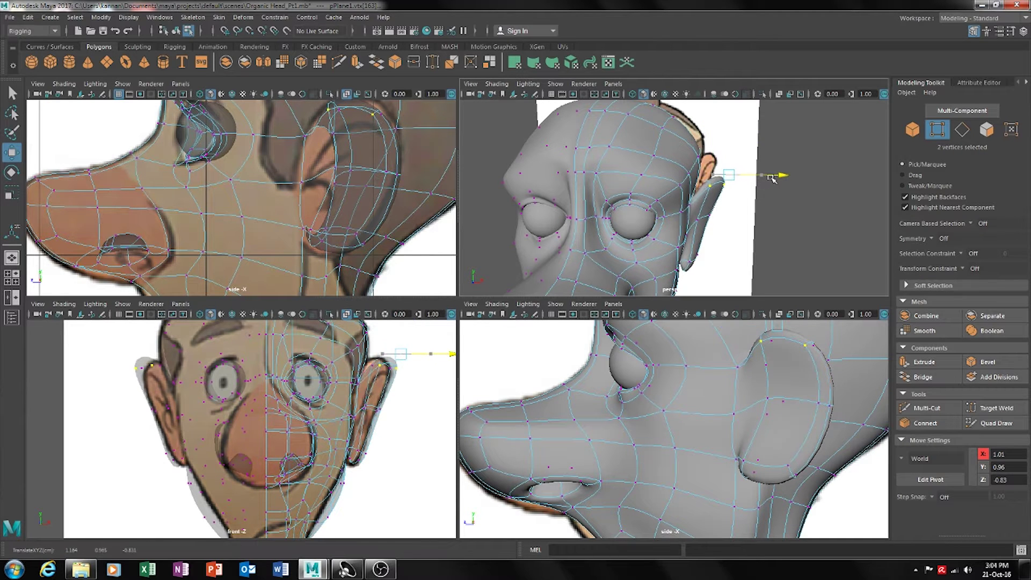
{"action": "left_click_drag", "start_coordinate": [725, 146], "coordinate": [709, 214]}
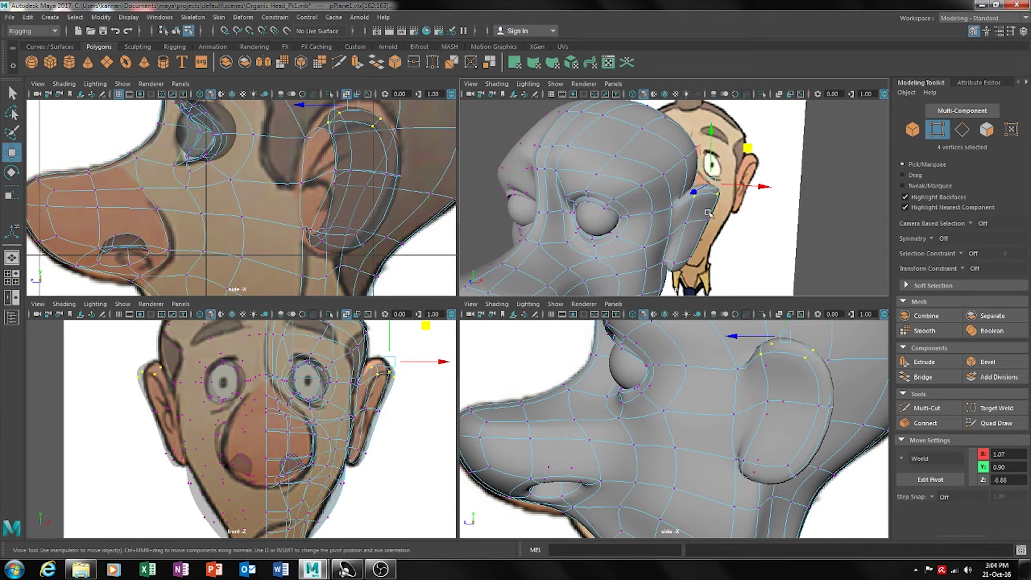
{"action": "left_click_drag", "start_coordinate": [712, 152], "coordinate": [712, 144]}
Select the middle vertex on the ear's front edge and move it inward toward the head to about X 0.68
{"action": "left_click_drag", "start_coordinate": [773, 202], "coordinate": [672, 200], "text": "alt"}
{"action": "left_click", "coordinate": [711, 220]}
{"action": "left_click_drag", "start_coordinate": [800, 226], "coordinate": [771, 219], "text": "alt"}
{"action": "mouse_move", "coordinate": [771, 219]}
{"action": "left_mouse_down", "text": "alt"}
{"action": "mouse_move", "coordinate": [789, 221]}
{"action": "mouse_move", "coordinate": [769, 225]}
{"action": "left_mouse_up", "text": "alt"}
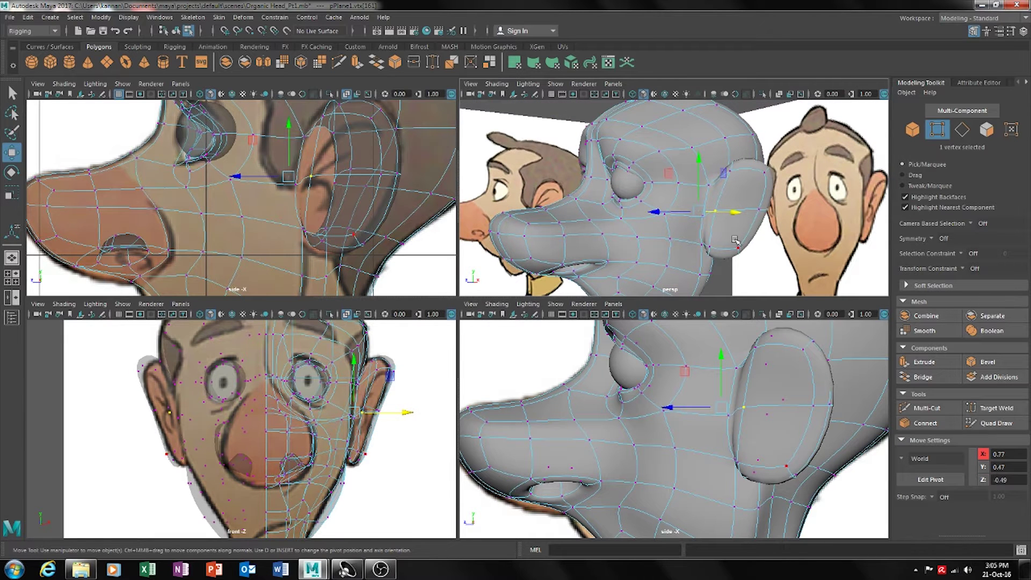
{"action": "left_click_drag", "start_coordinate": [587, 220], "coordinate": [823, 251], "text": "alt"}
{"action": "right_click_drag", "start_coordinate": [840, 250], "coordinate": [774, 244], "text": "alt"}
{"action": "left_click_drag", "start_coordinate": [774, 245], "coordinate": [697, 242], "text": "alt"}
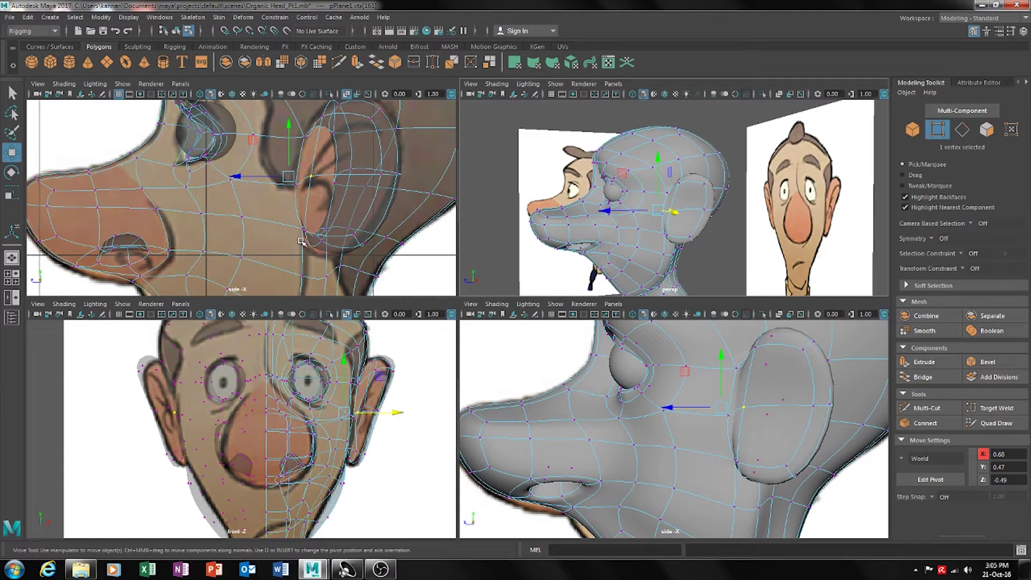
Reposition the lower ear vertex in the side view, add its rear neighbour and move both forward to about Z -0.80
{"action": "left_click_drag", "start_coordinate": [353, 253], "coordinate": [353, 252]}
{"action": "left_click", "coordinate": [356, 252]}
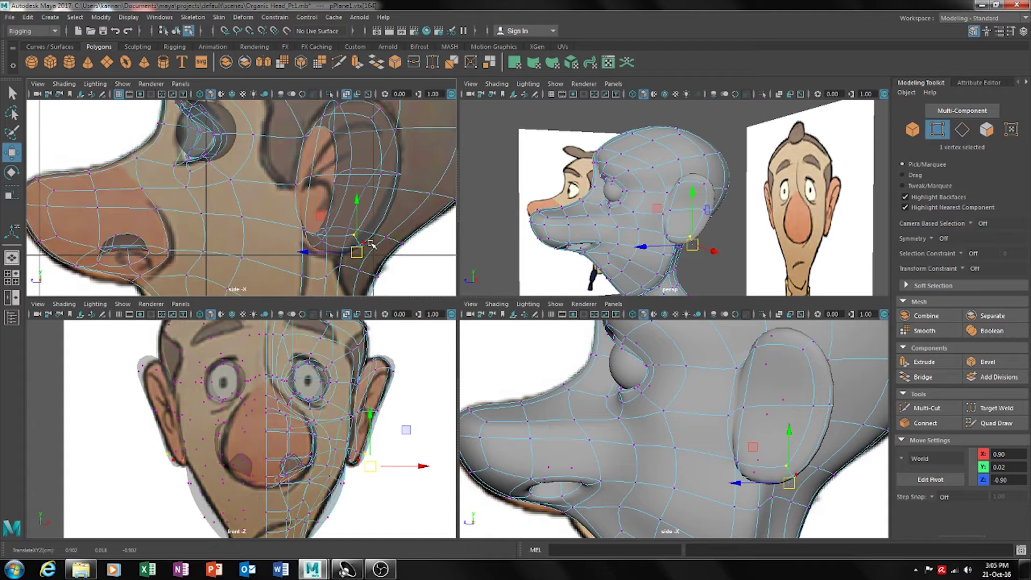
{"action": "left_click", "coordinate": [363, 243], "text": "shift"}
{"action": "left_click_drag", "start_coordinate": [350, 268], "coordinate": [324, 267]}
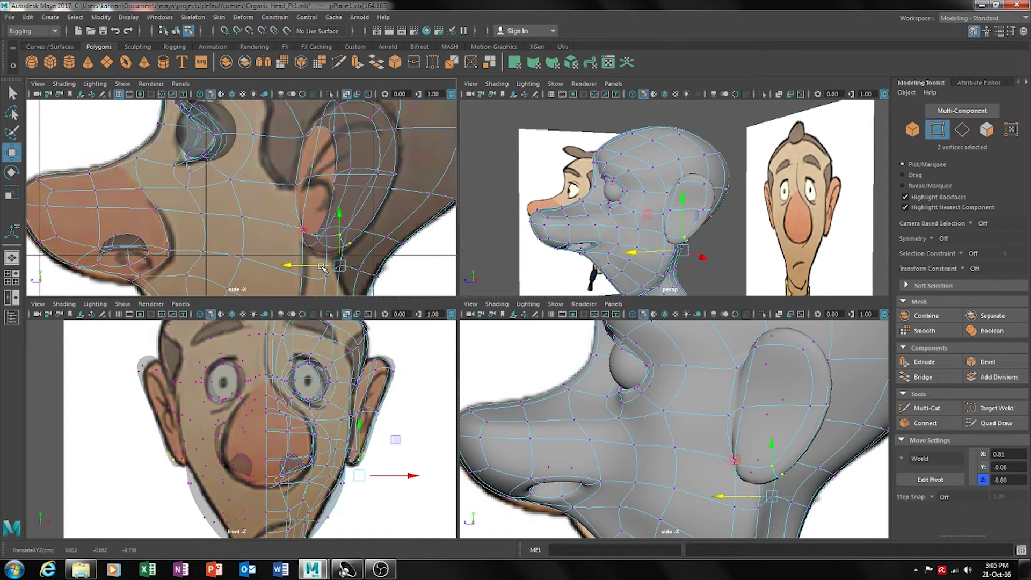
Switch to face selection and select the large upper and lower faces on the inside of the ear
{"action": "left_click_drag", "start_coordinate": [561, 232], "coordinate": [710, 237], "text": "alt"}
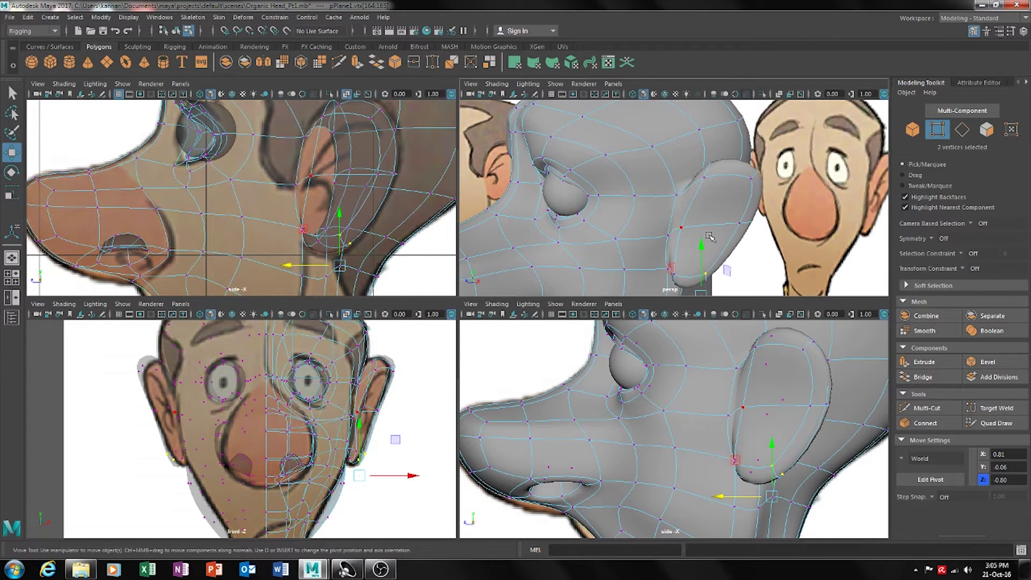
{"action": "right_click", "coordinate": [710, 237]}
{"action": "right_click_drag", "start_coordinate": [714, 205], "coordinate": [709, 265]}
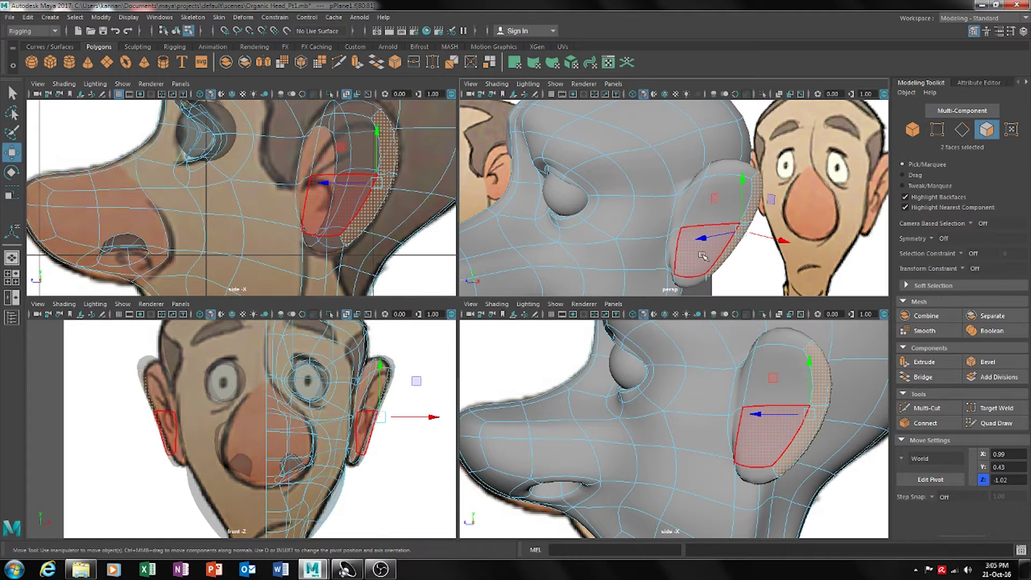
{"action": "left_click", "coordinate": [701, 230]}
{"action": "left_click", "coordinate": [720, 196], "text": "shift"}
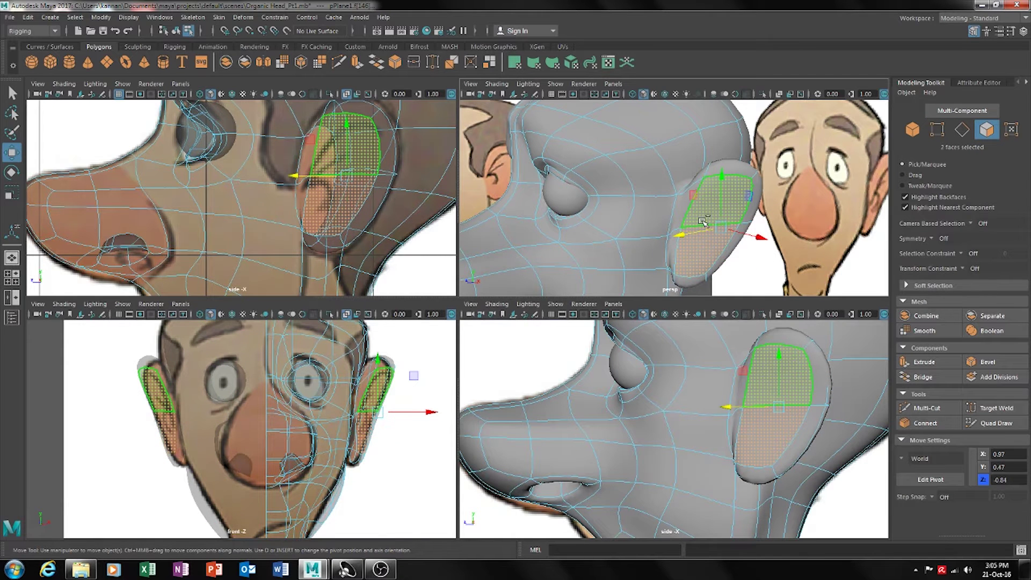
{"action": "left_click_drag", "start_coordinate": [802, 231], "coordinate": [611, 232], "text": "alt"}
{"action": "scroll", "coordinate": [612, 232], "scroll_direction": "up", "scroll_amount": 5}
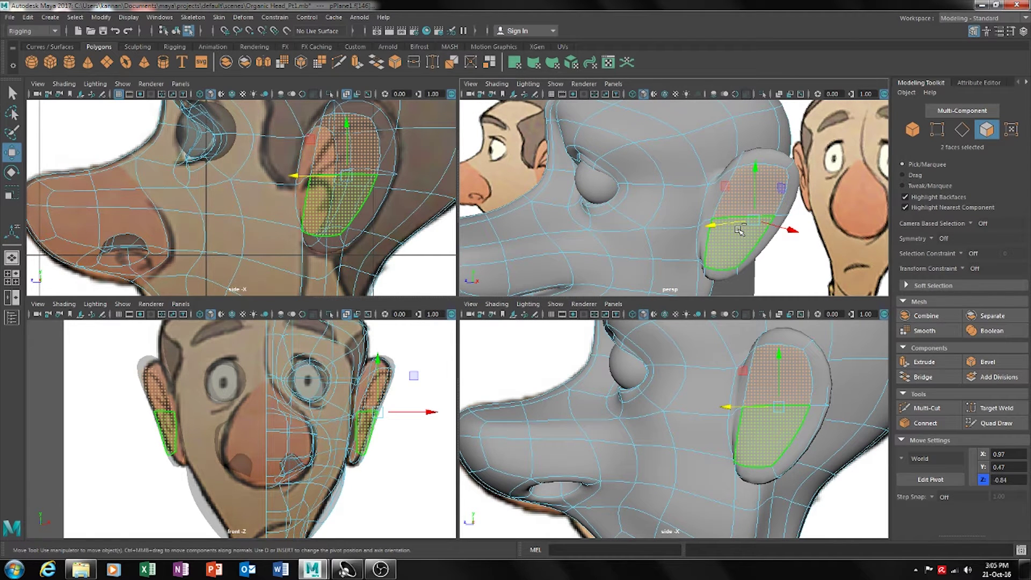
{"action": "key", "text": "ctrl+e"}
{"action": "left_click", "coordinate": [752, 240]}
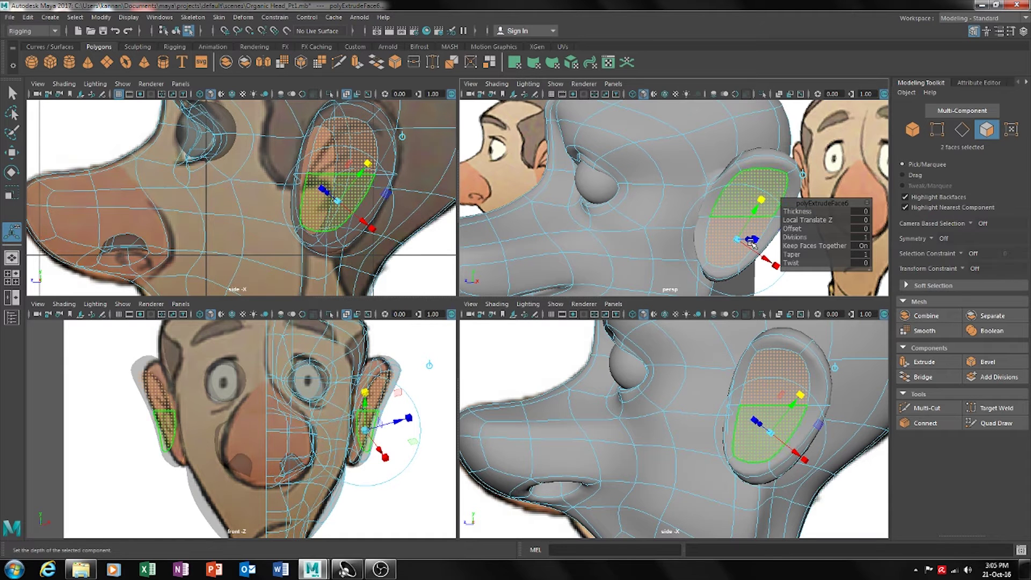
{"action": "left_click_drag", "start_coordinate": [739, 242], "coordinate": [714, 176]}
{"action": "key", "text": "ctrl+z"}
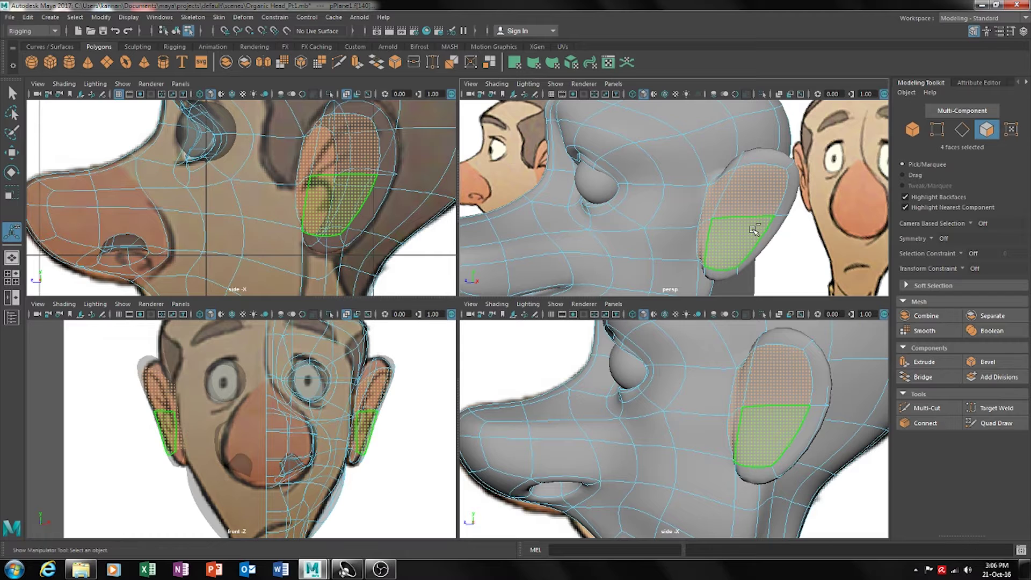
Extrude the four inner ear faces, shrink them within the rim and push them inward toward the head
{"action": "key", "text": "ctrl+e"}
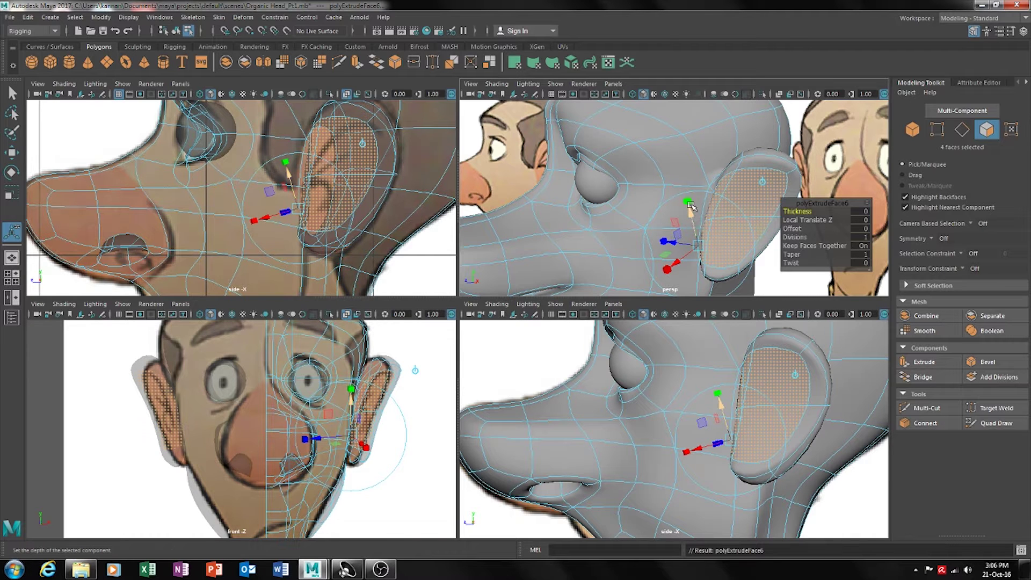
{"action": "left_click_drag", "start_coordinate": [697, 245], "coordinate": [764, 256]}
{"action": "key", "text": "w"}
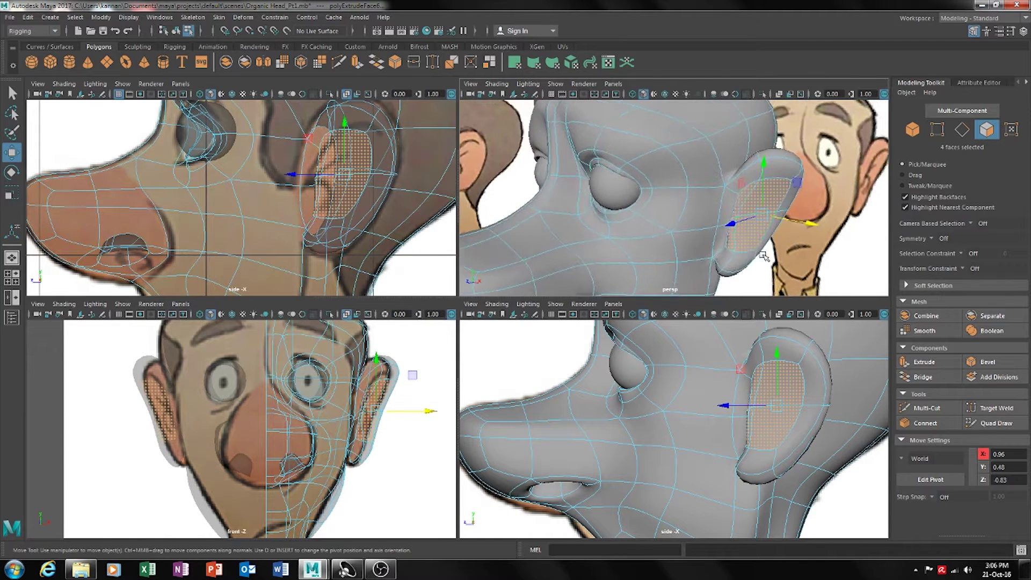
Select the middle vertex inside the ear and move it inward toward the head to about X 0.67
{"action": "right_click_drag", "start_coordinate": [764, 257], "coordinate": [792, 251], "text": "alt"}
{"action": "right_click", "coordinate": [789, 246]}
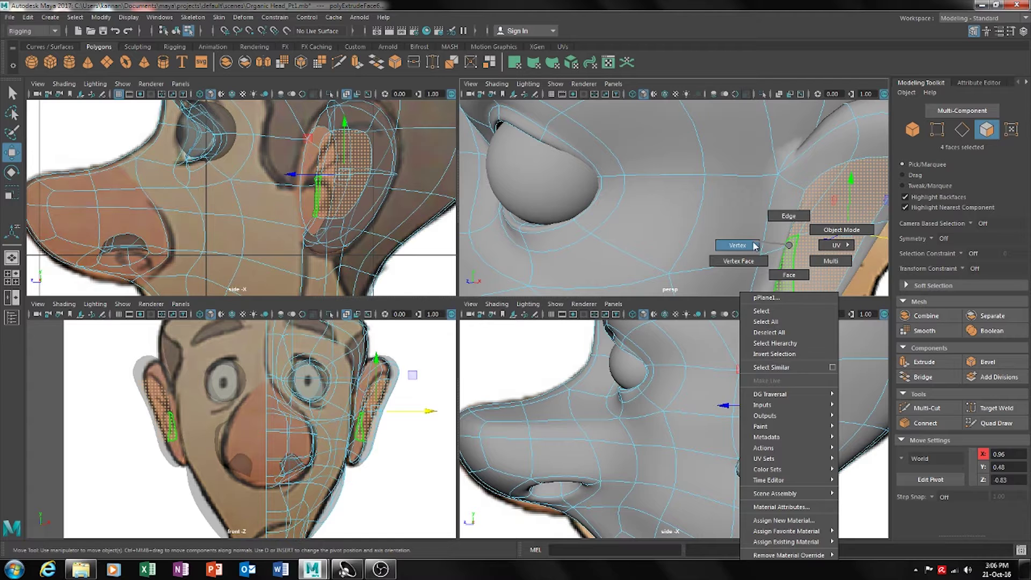
{"action": "left_click", "coordinate": [756, 246]}
{"action": "left_click", "coordinate": [797, 247]}
{"action": "left_click_drag", "start_coordinate": [772, 250], "coordinate": [723, 235]}
{"action": "left_click", "coordinate": [775, 250]}
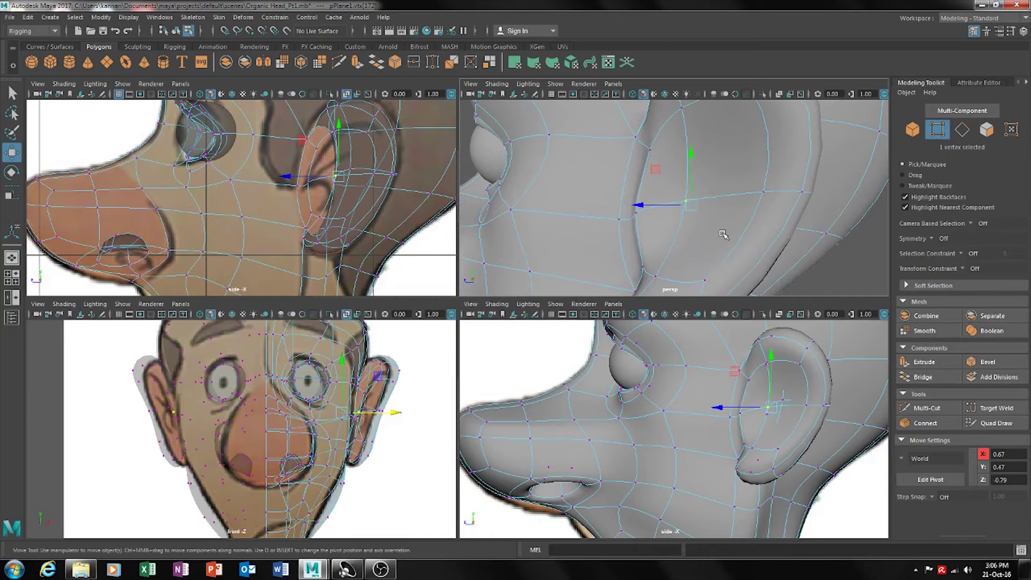
Lower the selected inner ear vertex to about Y 0.37 with the unsmoothed mesh shown, restore the smooth preview and return to object mode
{"action": "key", "text": "1"}
{"action": "left_click_drag", "start_coordinate": [768, 231], "coordinate": [752, 247], "text": "alt"}
{"action": "left_click_drag", "start_coordinate": [687, 185], "coordinate": [689, 203]}
{"action": "left_click_drag", "start_coordinate": [698, 225], "coordinate": [748, 230], "text": "alt"}
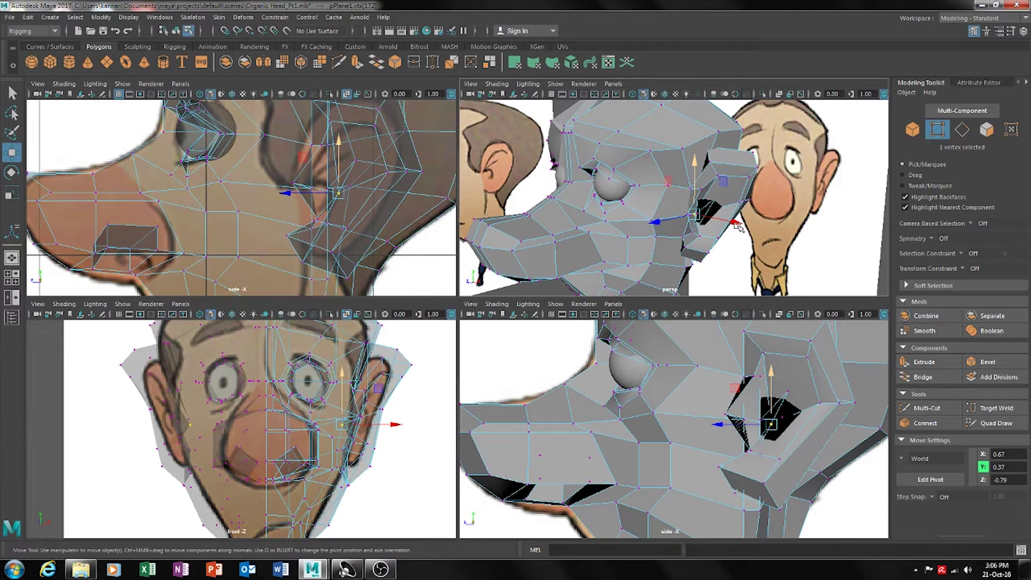
{"action": "key", "text": "3"}
{"action": "left_click_drag", "start_coordinate": [736, 256], "coordinate": [770, 240], "text": "alt"}
{"action": "left_click_drag", "start_coordinate": [769, 240], "coordinate": [703, 251], "text": "alt"}
{"action": "left_click", "coordinate": [781, 249]}
{"action": "right_click_drag", "start_coordinate": [701, 222], "coordinate": [745, 207]}
{"action": "left_click_drag", "start_coordinate": [745, 208], "coordinate": [795, 248], "text": "alt"}
{"action": "left_click", "coordinate": [701, 232]}
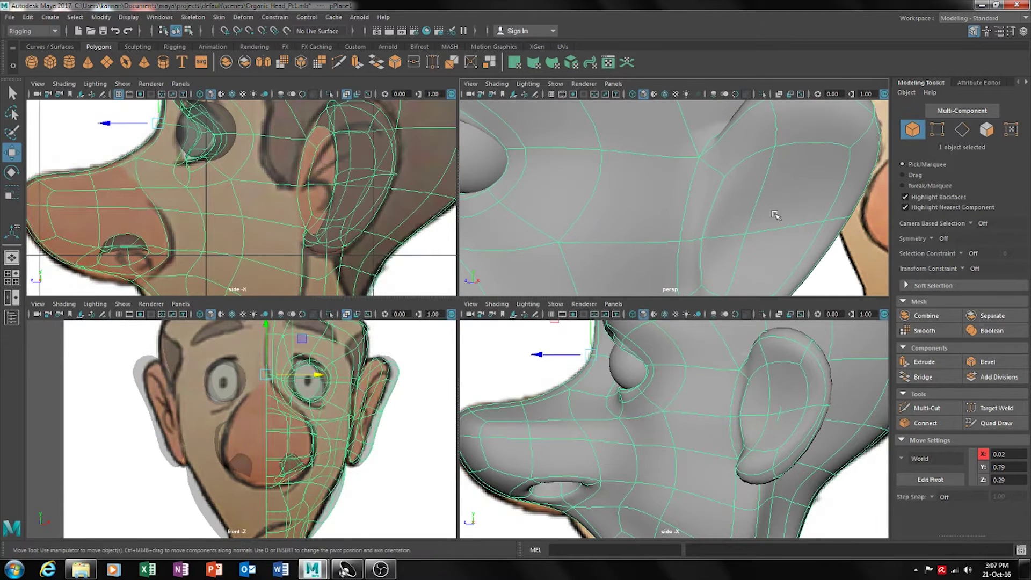
Select the vertex on the head just in front of the ear and move it sideways to about X 0.79
{"action": "left_click", "coordinate": [938, 130]}
{"action": "left_click", "coordinate": [681, 244]}
{"action": "left_click_drag", "start_coordinate": [658, 248], "coordinate": [765, 228]}
{"action": "mouse_move", "coordinate": [764, 228]}
{"action": "left_mouse_down", "text": "alt"}
{"action": "mouse_move", "coordinate": [720, 240]}
{"action": "mouse_move", "coordinate": [751, 221]}
{"action": "left_mouse_up", "text": "alt"}
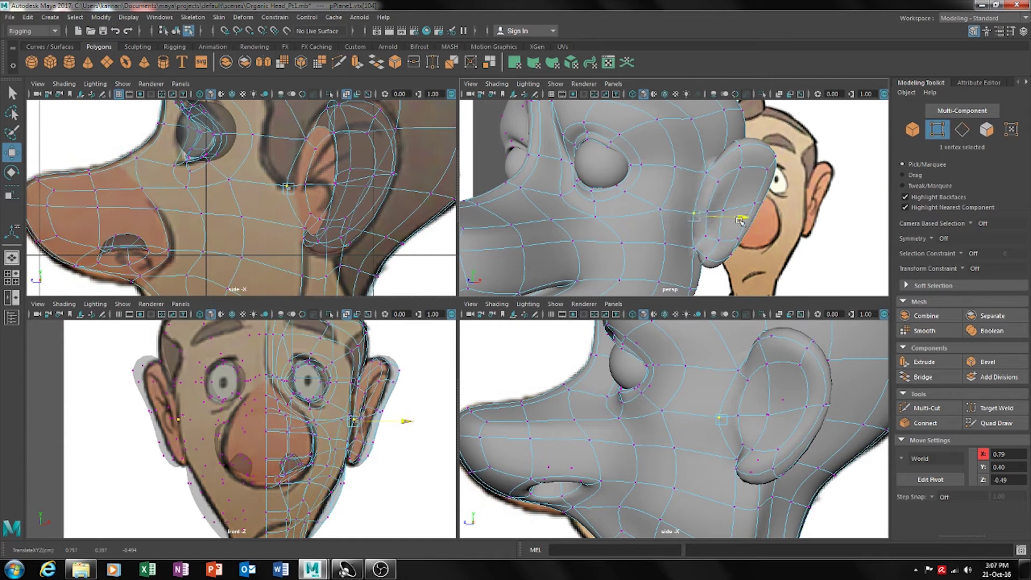
Select the middle vertex on the ear's front edge and position it at about X 0.80
{"action": "left_click", "coordinate": [794, 223]}
{"action": "left_click_drag", "start_coordinate": [806, 230], "coordinate": [651, 245], "text": "alt"}
{"action": "left_click", "coordinate": [701, 220]}
{"action": "mouse_move", "coordinate": [708, 185]}
{"action": "left_mouse_down", "text": "alt"}
{"action": "mouse_move", "coordinate": [696, 191]}
{"action": "mouse_move", "coordinate": [716, 193]}
{"action": "left_mouse_up", "text": "alt"}
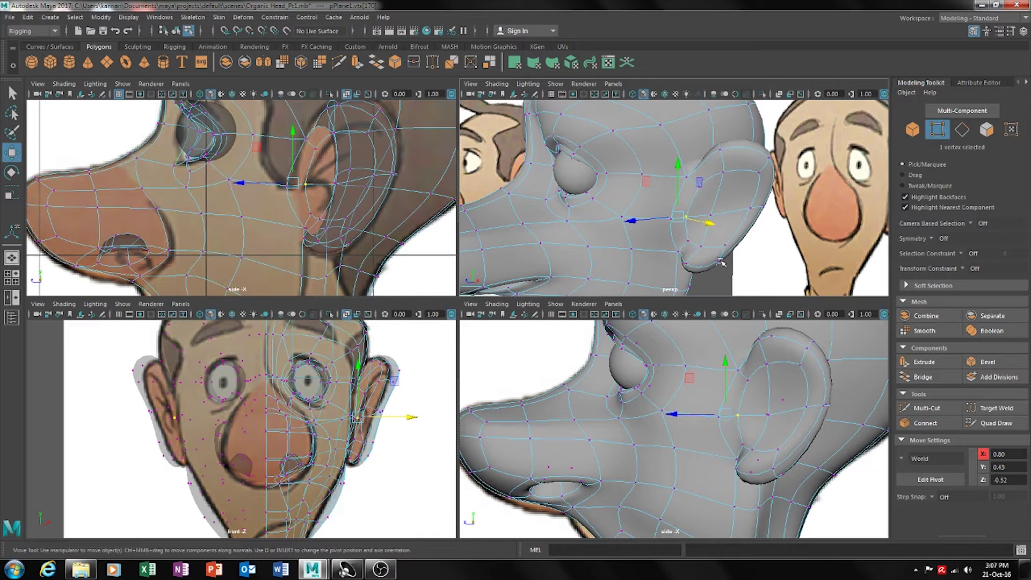
Extrude the lower front face inside the ear and move it into the head to about X 0.64 as an ear canal
{"action": "scroll", "coordinate": [722, 262], "scroll_direction": "up", "scroll_amount": 3}
{"action": "left_click", "coordinate": [987, 130]}
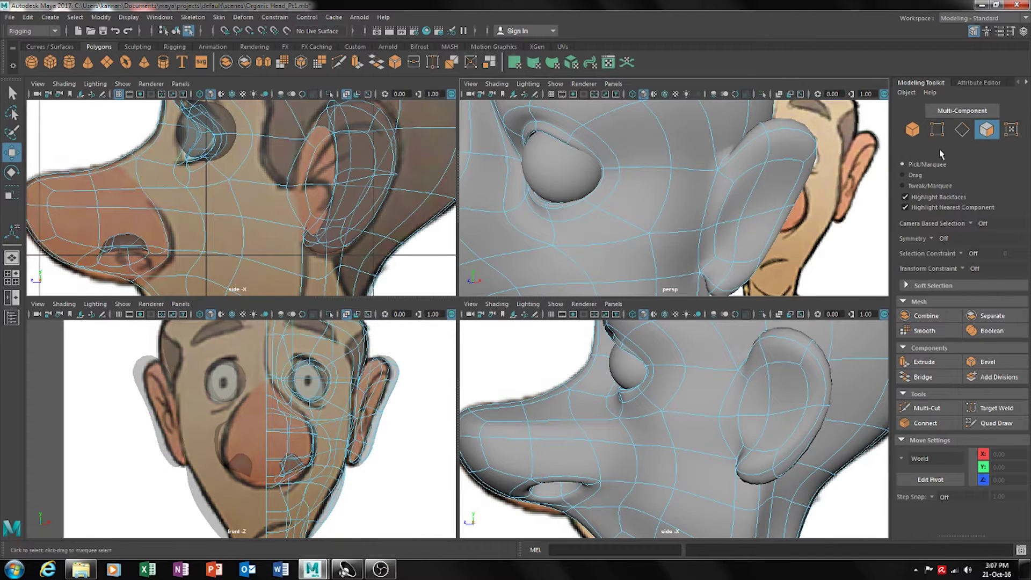
{"action": "left_click", "coordinate": [726, 241]}
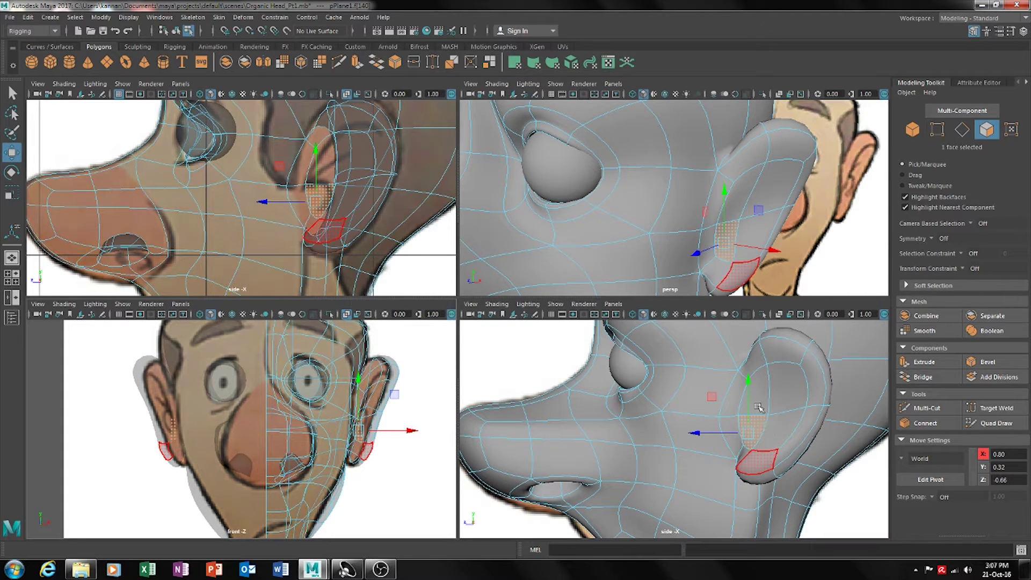
{"action": "left_click_drag", "start_coordinate": [771, 428], "coordinate": [776, 432], "text": "alt"}
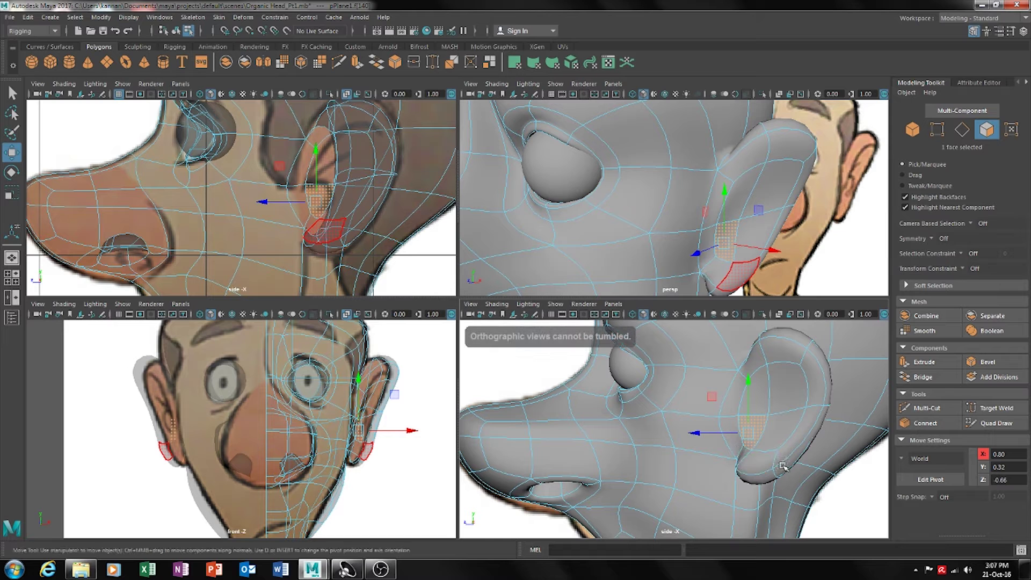
{"action": "key", "text": "ctrl+e"}
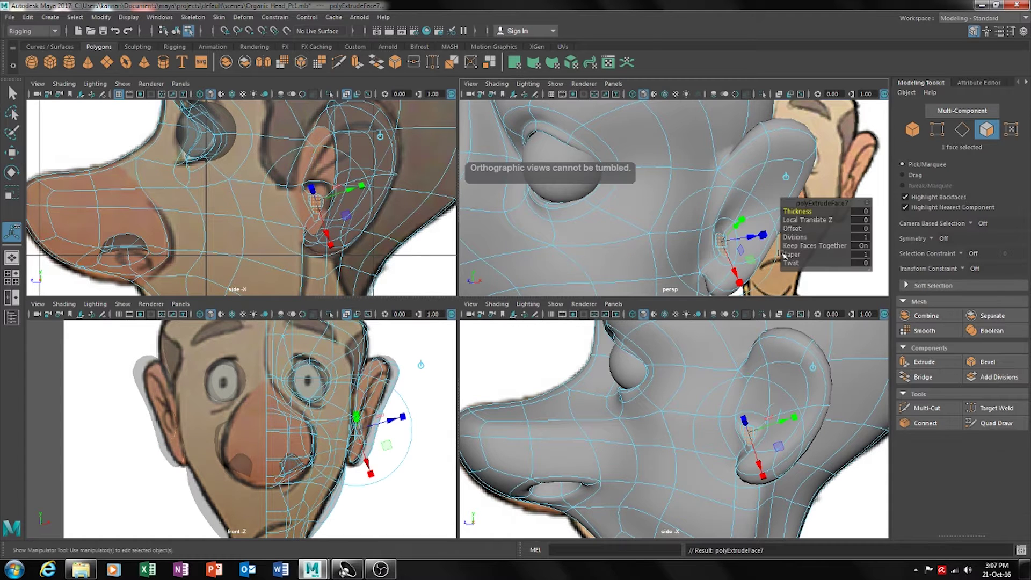
{"action": "left_click_drag", "start_coordinate": [779, 252], "coordinate": [659, 261]}
{"action": "left_click", "coordinate": [717, 258]}
{"action": "left_click", "coordinate": [739, 250]}
{"action": "left_click_drag", "start_coordinate": [559, 248], "coordinate": [698, 242]}
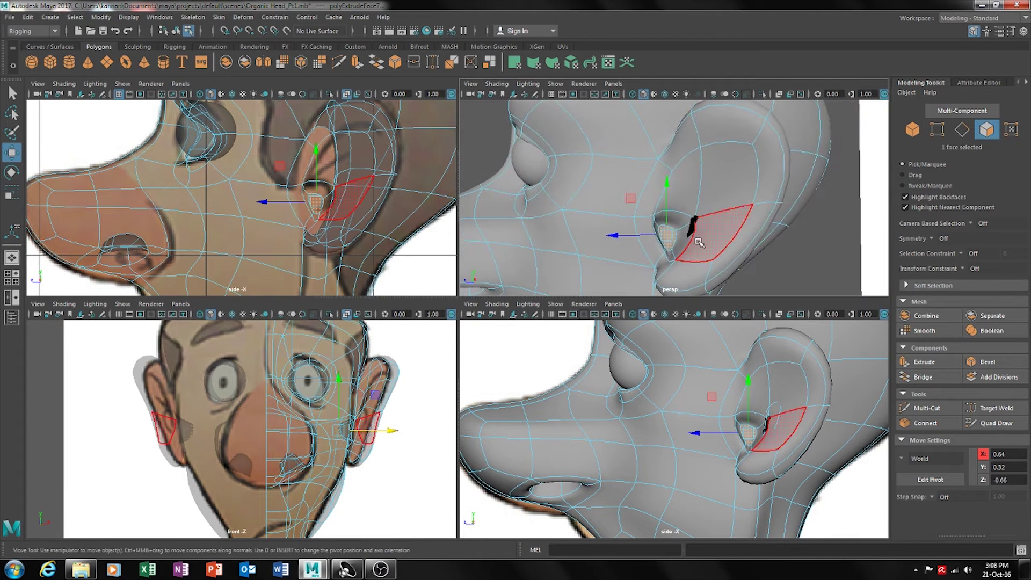
Adjust the vertices around the ear canal opening, moving the one on its front edge forward to about Z -0.58
{"action": "right_click", "coordinate": [697, 232]}
{"action": "left_click", "coordinate": [665, 226]}
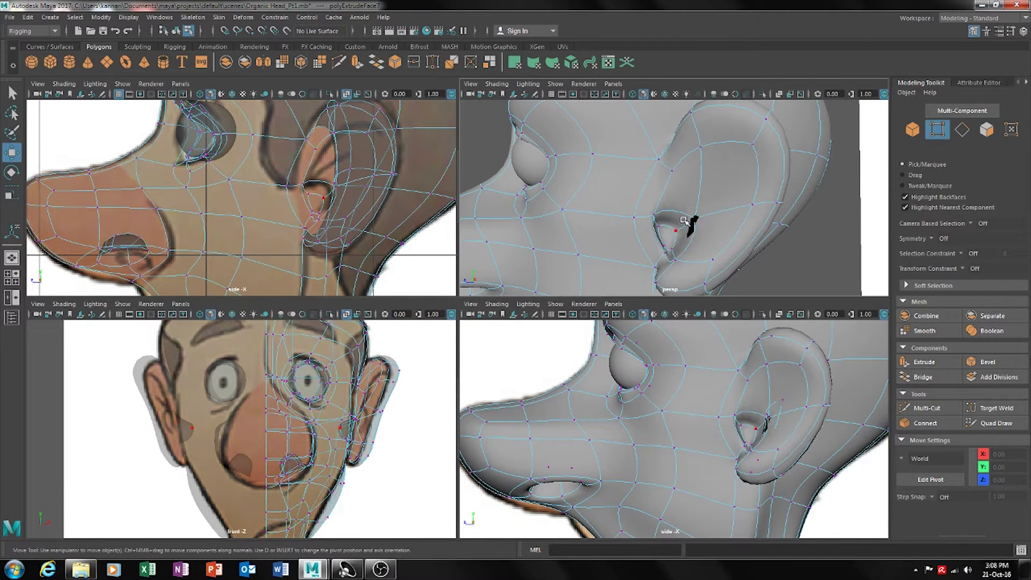
{"action": "left_click", "coordinate": [693, 221]}
{"action": "left_click_drag", "start_coordinate": [673, 225], "coordinate": [725, 235]}
{"action": "left_click_drag", "start_coordinate": [701, 196], "coordinate": [644, 232]}
{"action": "left_click", "coordinate": [721, 201]}
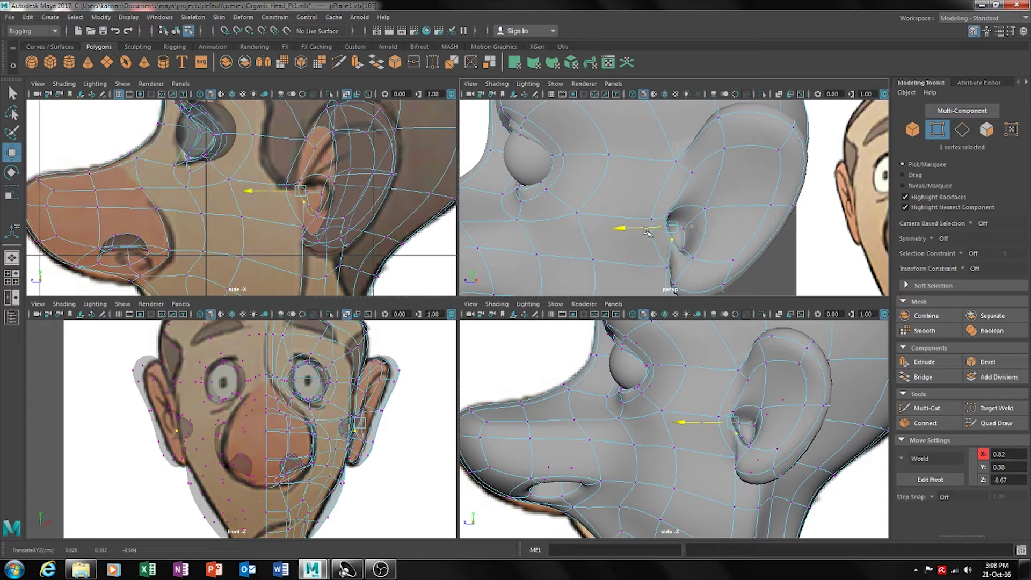
{"action": "left_click_drag", "start_coordinate": [710, 259], "coordinate": [840, 171], "text": "alt"}
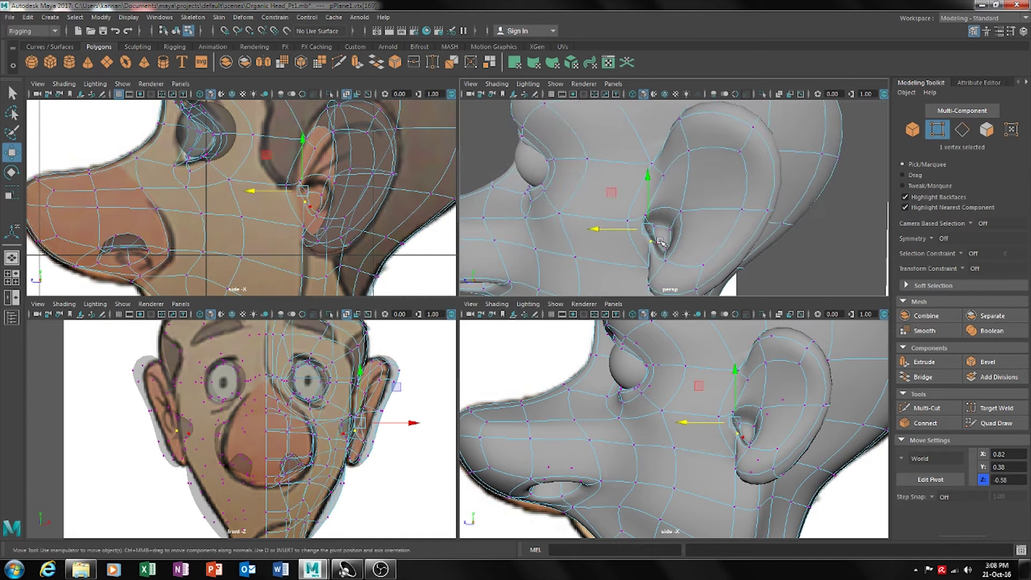
Select the ear canal's end face, move it deeper into the head to about X 0.61, and return to object mode
{"action": "left_click", "coordinate": [987, 130]}
{"action": "left_click_drag", "start_coordinate": [665, 217], "coordinate": [720, 272]}
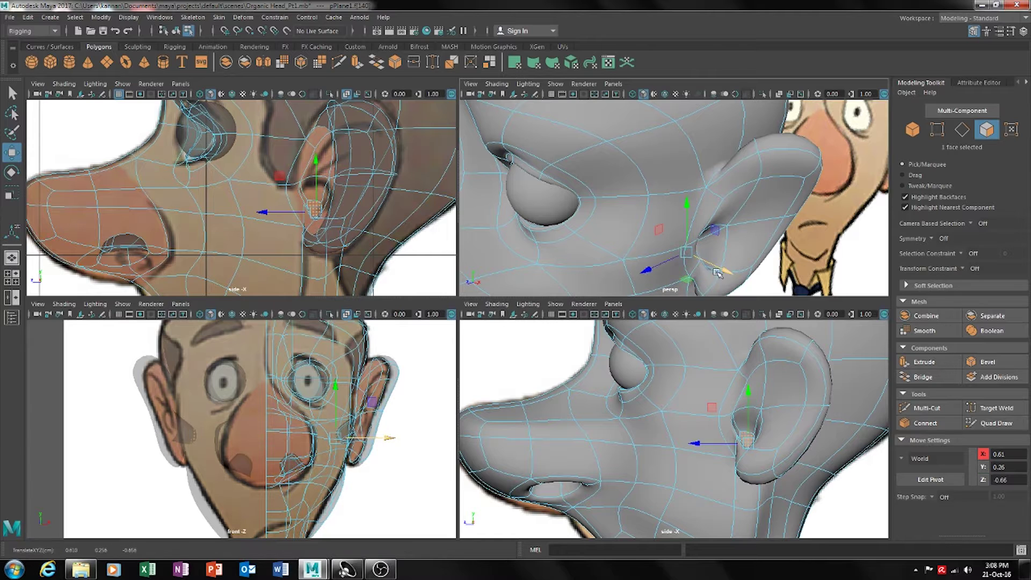
{"action": "left_click_drag", "start_coordinate": [652, 269], "coordinate": [642, 267]}
{"action": "left_click_drag", "start_coordinate": [709, 272], "coordinate": [661, 259], "text": "alt"}
{"action": "left_click", "coordinate": [744, 259]}
{"action": "right_click_drag", "start_coordinate": [662, 221], "coordinate": [722, 200]}
{"action": "left_click", "coordinate": [752, 239]}
{"action": "left_click_drag", "start_coordinate": [752, 245], "coordinate": [709, 242], "text": "alt"}
{"action": "left_click", "coordinate": [693, 236]}
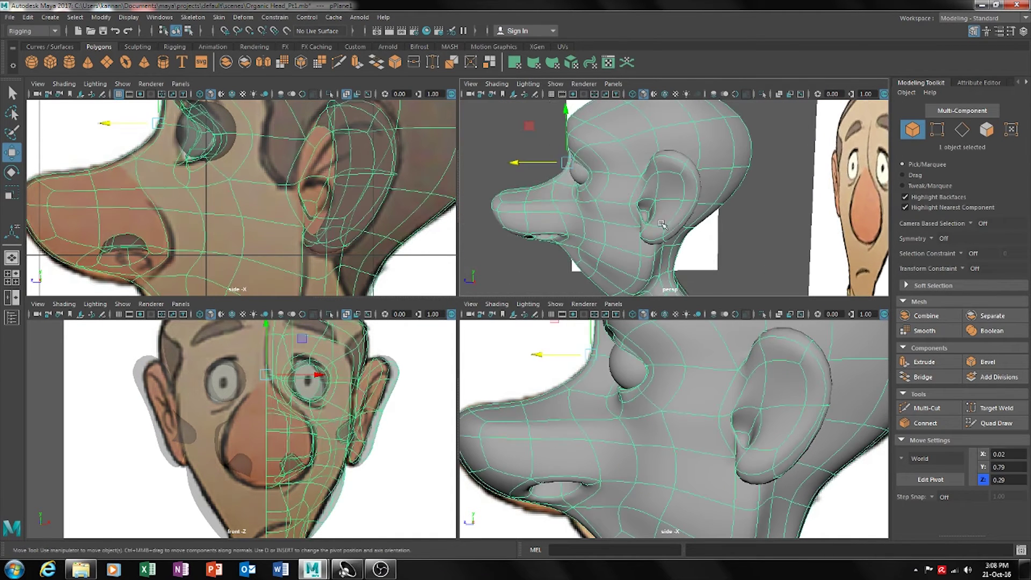
Adjust the vertex at the lower edge of the ear canal opening and return to object mode
{"action": "left_click", "coordinate": [937, 129]}
{"action": "scroll", "coordinate": [708, 260], "scroll_direction": "up", "scroll_amount": 5}
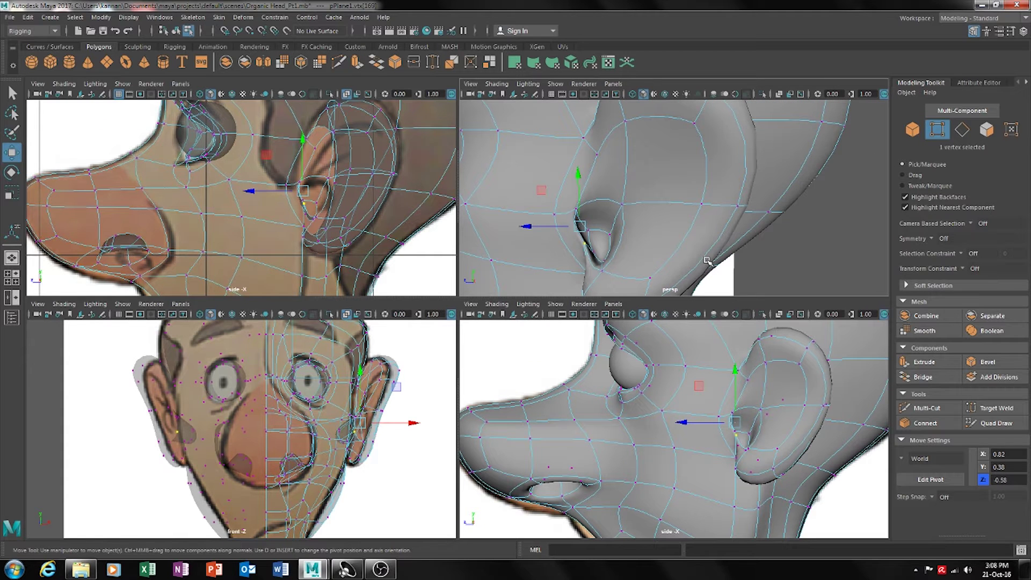
{"action": "left_click", "coordinate": [602, 255]}
{"action": "left_click_drag", "start_coordinate": [597, 237], "coordinate": [672, 255]}
{"action": "left_click", "coordinate": [830, 250]}
{"action": "right_click_drag", "start_coordinate": [672, 235], "coordinate": [717, 219]}
{"action": "left_click", "coordinate": [720, 256]}
{"action": "left_click_drag", "start_coordinate": [682, 263], "coordinate": [639, 253], "text": "alt"}
{"action": "scroll", "coordinate": [727, 263], "scroll_direction": "down", "scroll_amount": 5}
{"action": "scroll", "coordinate": [696, 265], "scroll_direction": "up", "scroll_amount": 5}
{"action": "scroll", "coordinate": [663, 258], "scroll_direction": "up", "scroll_amount": 5}
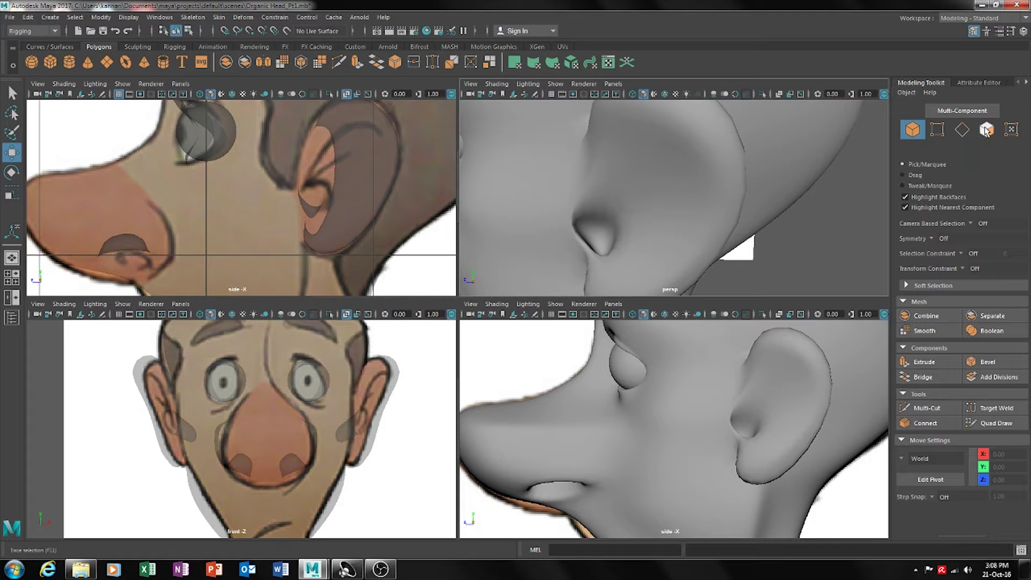
Select the front wall face of the ear canal, adjust its rotation and move it forward to about Z -0.57
{"action": "left_click", "coordinate": [578, 225]}
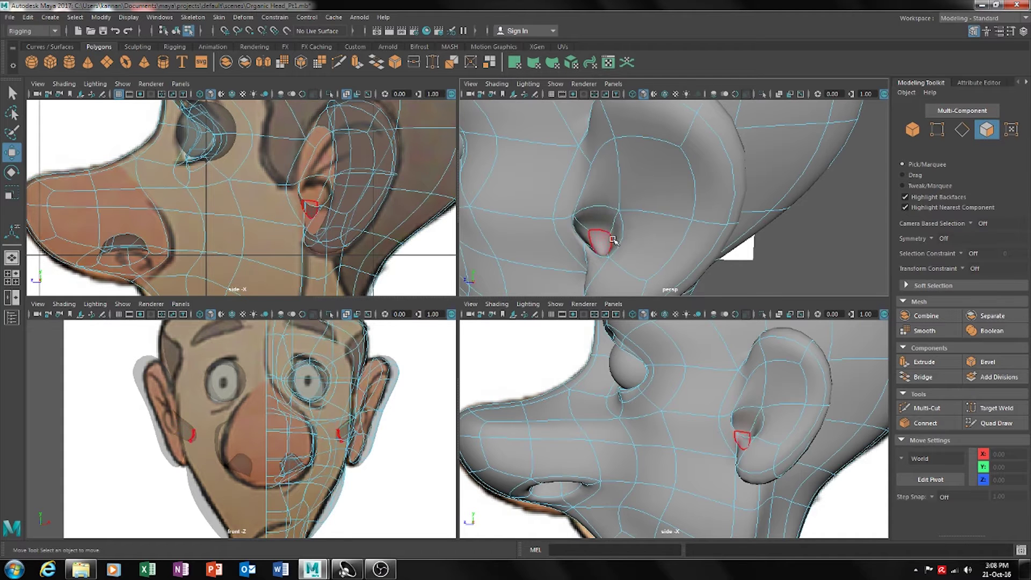
{"action": "left_click_drag", "start_coordinate": [577, 224], "coordinate": [598, 247], "text": "alt"}
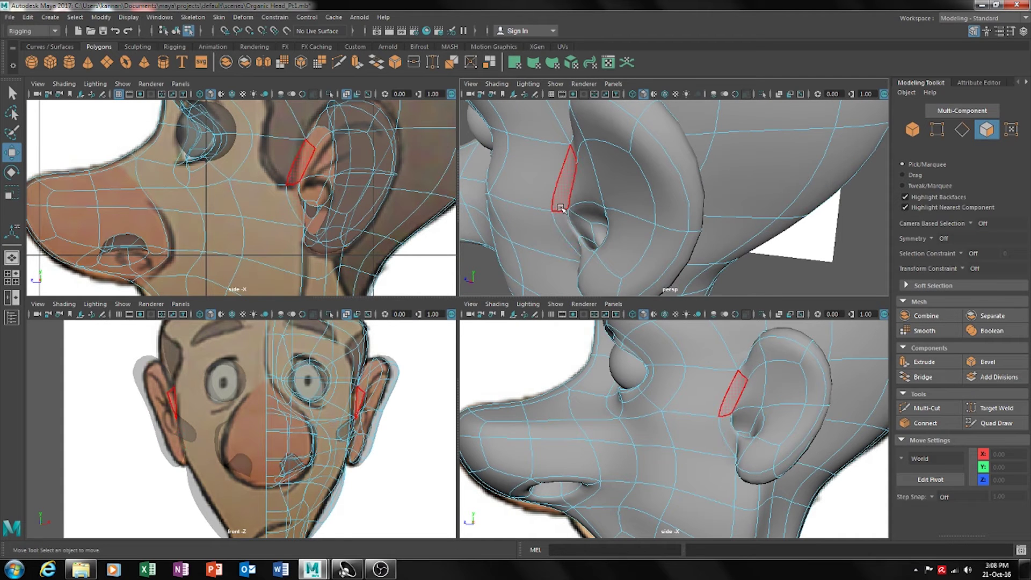
{"action": "left_click_drag", "start_coordinate": [577, 224], "coordinate": [587, 255], "text": "alt"}
{"action": "left_click", "coordinate": [611, 247]}
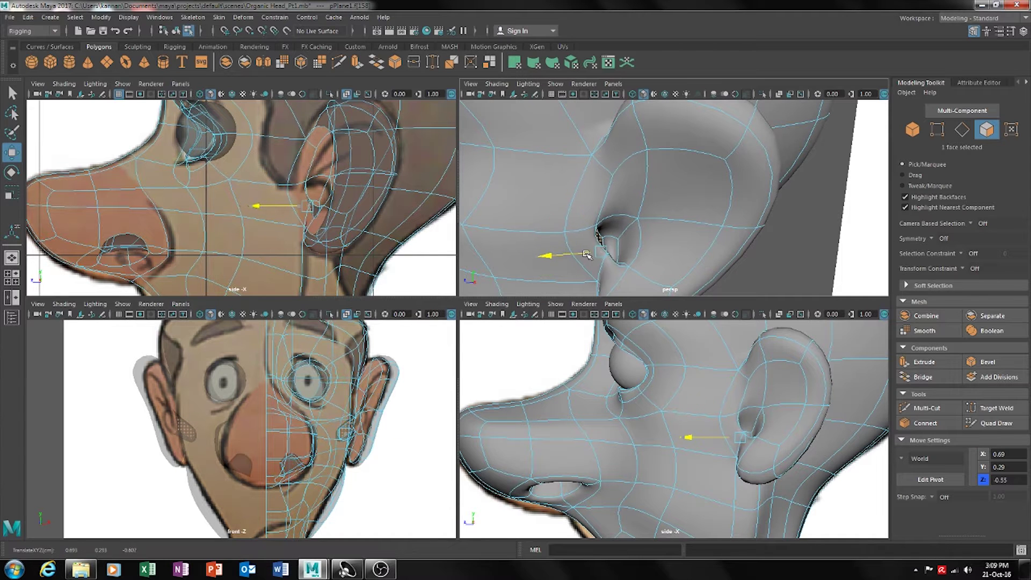
{"action": "key", "text": "e"}
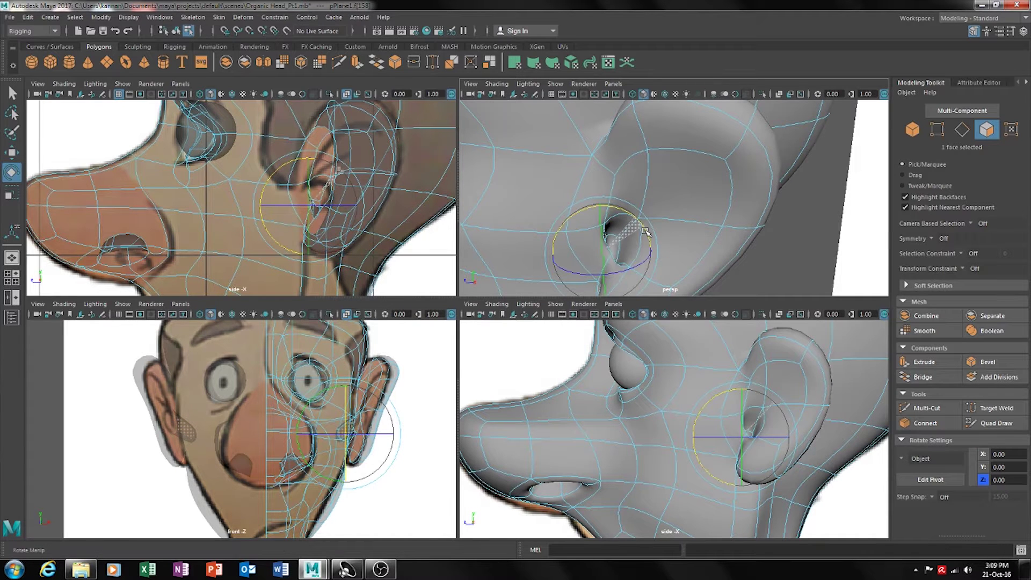
{"action": "key", "text": "w"}
{"action": "left_click_drag", "start_coordinate": [583, 257], "coordinate": [566, 256]}
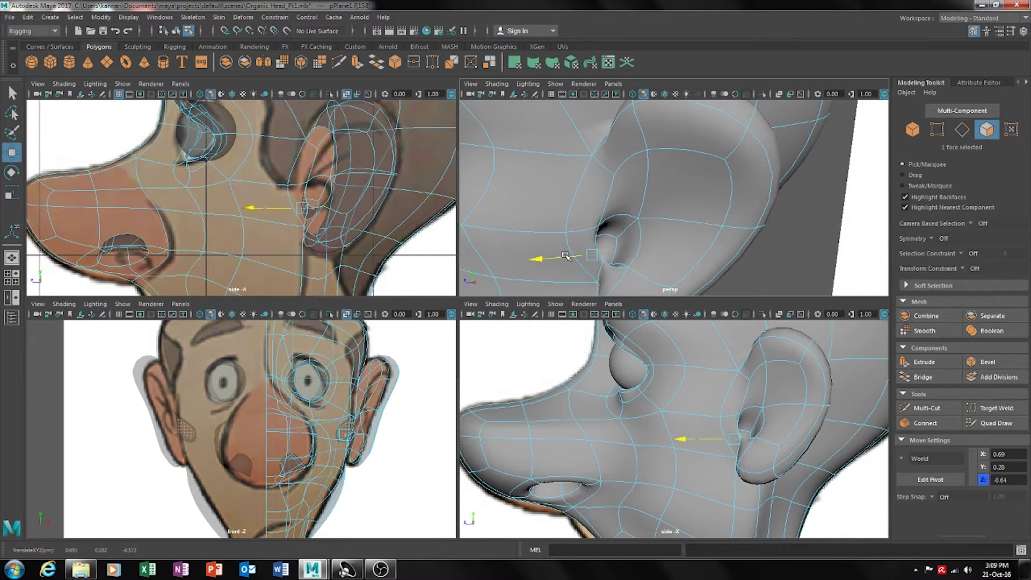
{"action": "left_click_drag", "start_coordinate": [631, 260], "coordinate": [590, 252], "text": "alt"}
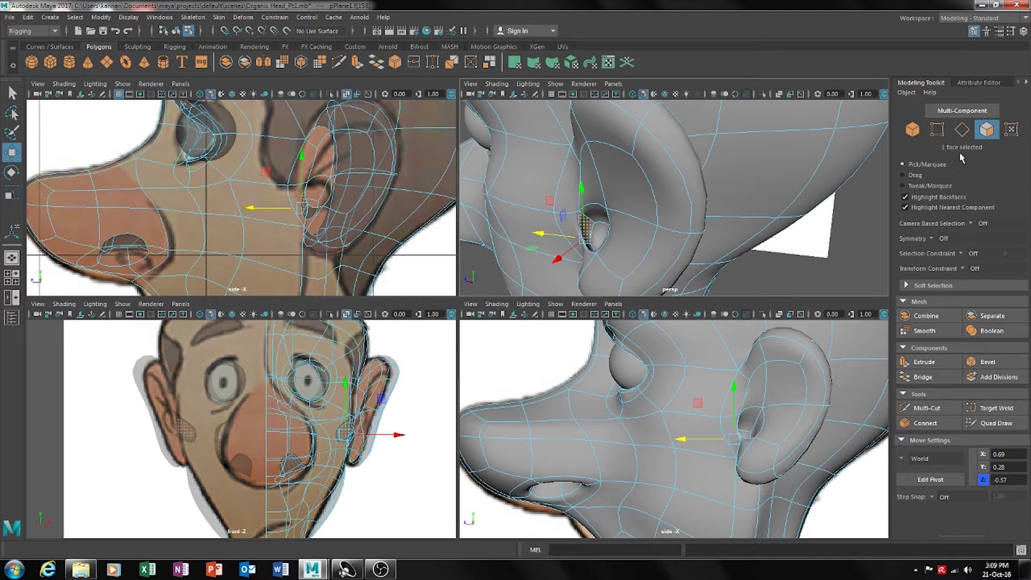
Return to object mode, deselect the head and examine the whole smoothed head and ears from the side and front
{"action": "left_click_drag", "start_coordinate": [790, 204], "coordinate": [684, 247], "text": "alt"}
{"action": "scroll", "coordinate": [752, 270], "scroll_direction": "down", "scroll_amount": 5}
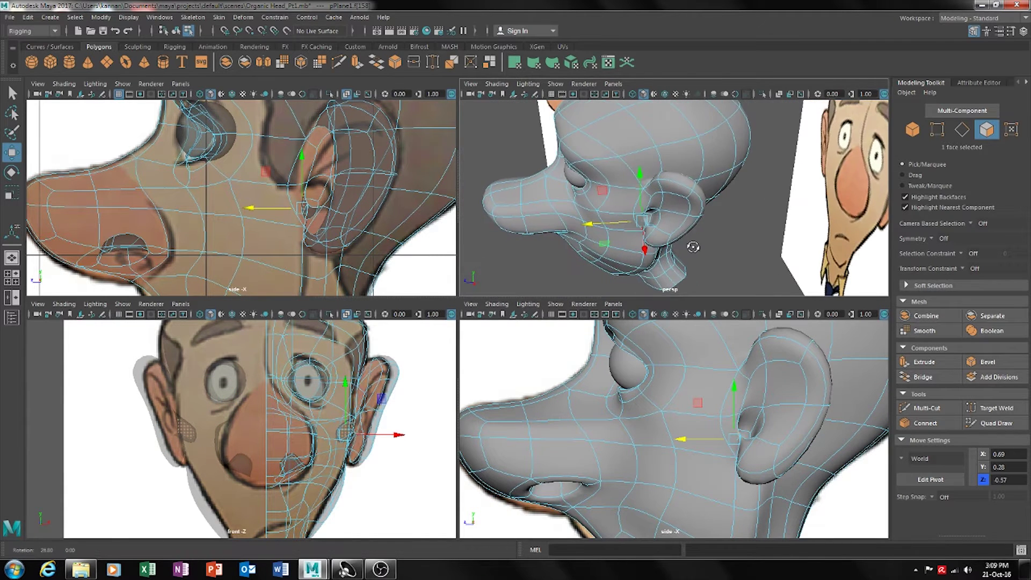
{"action": "left_click", "coordinate": [816, 187]}
{"action": "key", "text": "F8"}
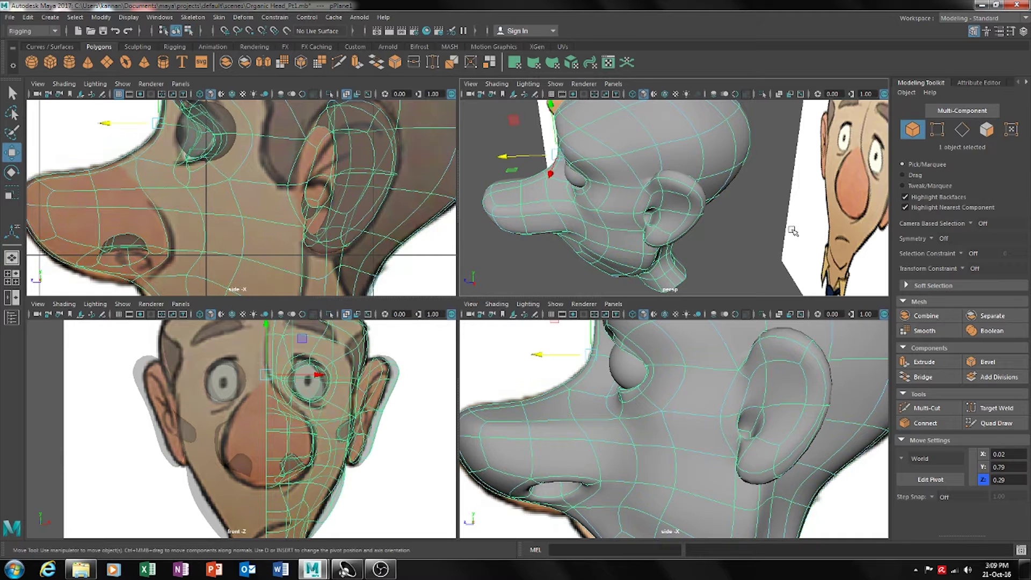
{"action": "left_click", "coordinate": [736, 246]}
{"action": "scroll", "coordinate": [714, 230], "scroll_direction": "down", "scroll_amount": 3}
{"action": "left_click_drag", "start_coordinate": [715, 230], "coordinate": [838, 213], "text": "alt"}
{"action": "right_click_drag", "start_coordinate": [838, 213], "coordinate": [718, 224], "text": "alt"}
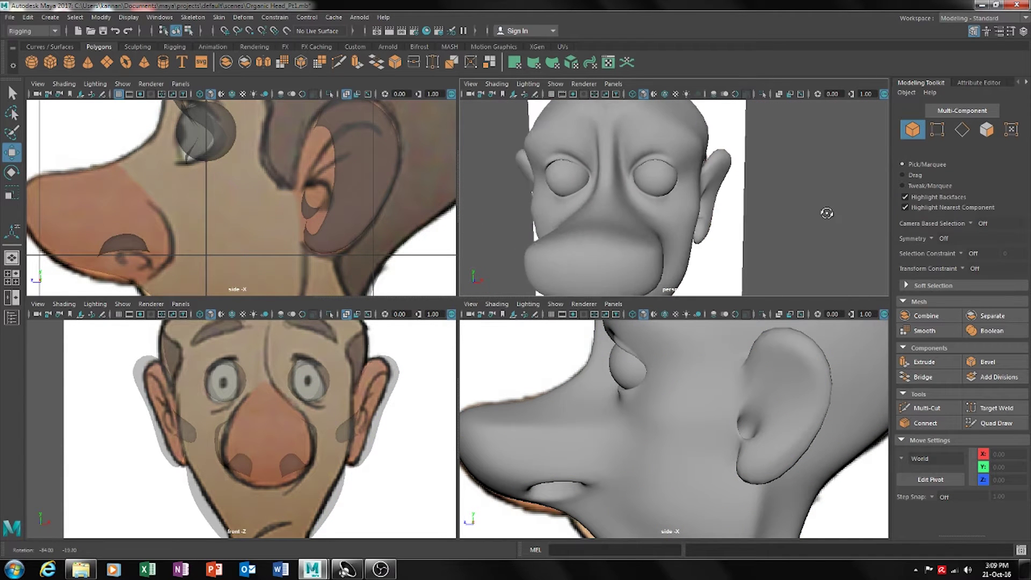
Select the front wall face inside the ear canal opening on the head and extrude it
{"action": "left_click_drag", "start_coordinate": [718, 224], "coordinate": [639, 218], "text": "alt"}
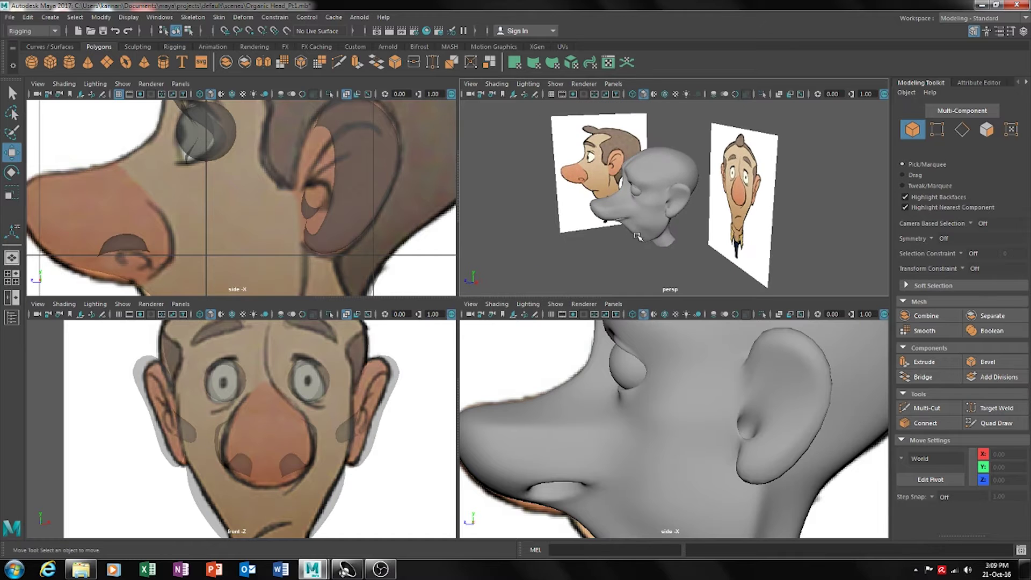
{"action": "left_click", "coordinate": [639, 219]}
{"action": "left_click_drag", "start_coordinate": [690, 242], "coordinate": [620, 215], "text": "alt"}
{"action": "left_click", "coordinate": [688, 252]}
{"action": "scroll", "coordinate": [756, 219], "scroll_direction": "up", "scroll_amount": 3}
{"action": "scroll", "coordinate": [699, 219], "scroll_direction": "up", "scroll_amount": 3}
{"action": "left_click", "coordinate": [628, 220]}
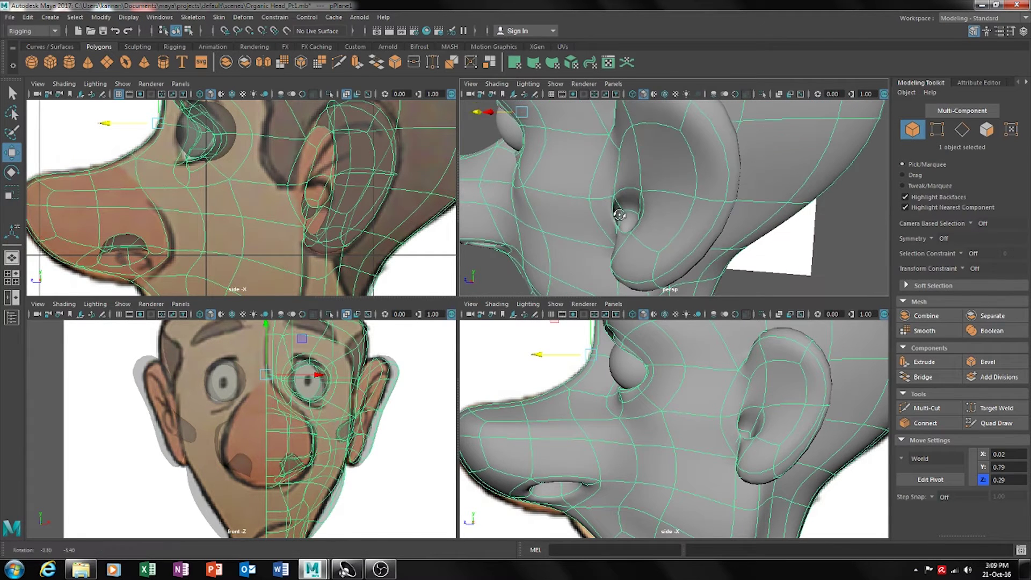
{"action": "left_click", "coordinate": [987, 131]}
{"action": "left_click", "coordinate": [633, 203]}
{"action": "right_click_drag", "start_coordinate": [642, 207], "coordinate": [669, 203], "text": "shift"}
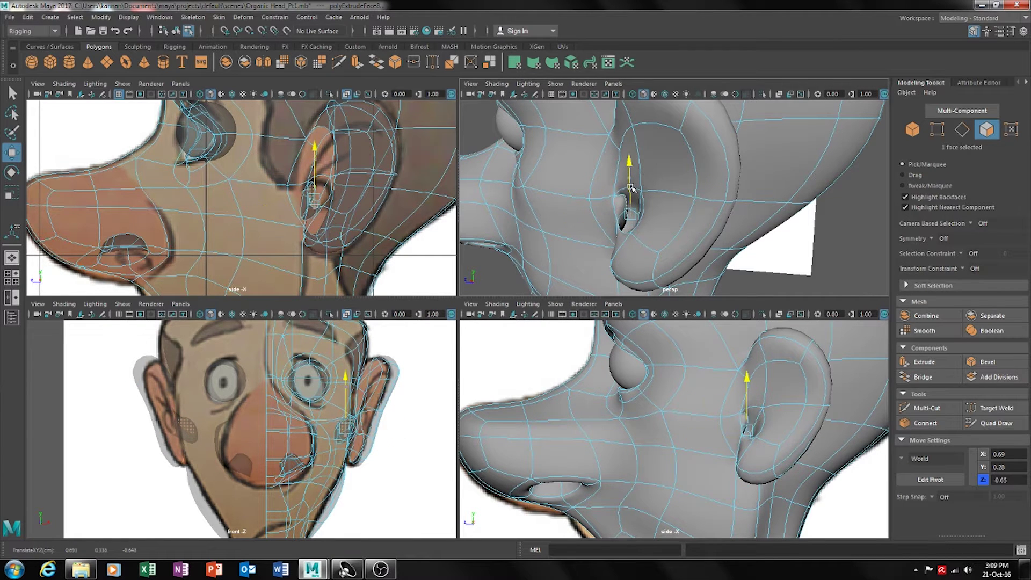
Scale the extruded ear canal face, move it to about X 0.75, Y 0.33, Z -0.70, and return to object mode
{"action": "key", "text": "r"}
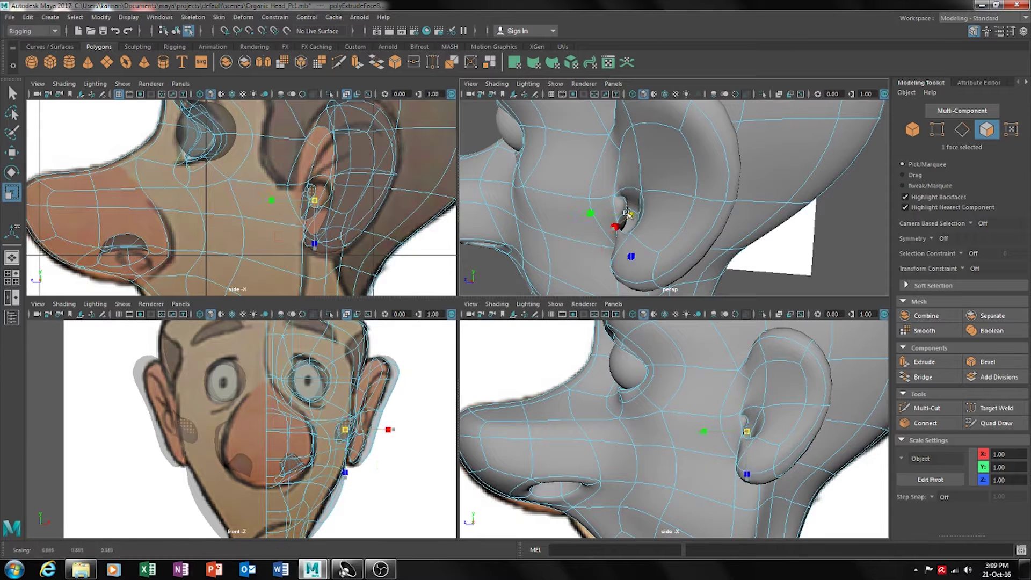
{"action": "key", "text": "w"}
{"action": "left_click_drag", "start_coordinate": [619, 206], "coordinate": [720, 239], "text": "alt"}
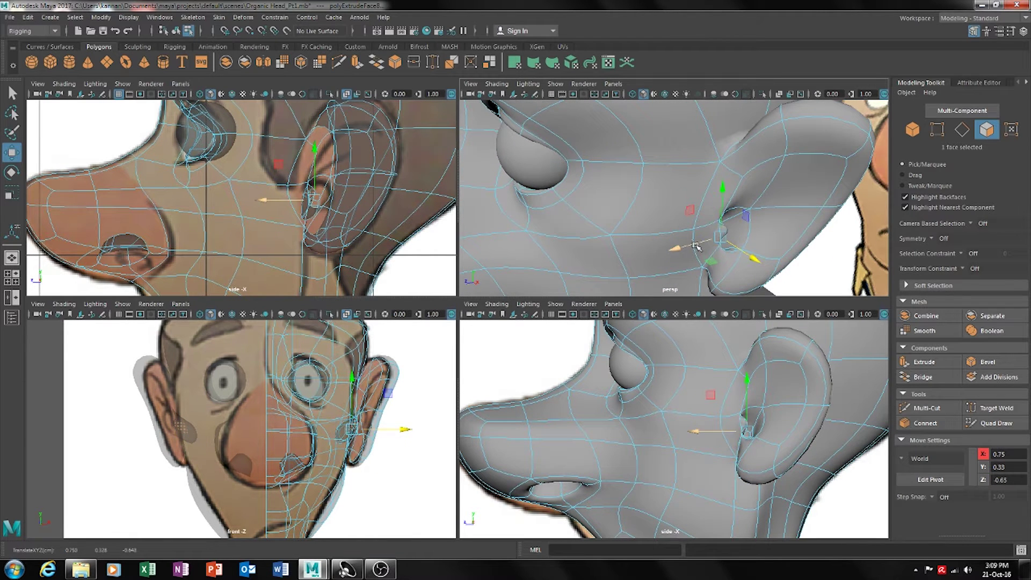
{"action": "left_click_drag", "start_coordinate": [705, 242], "coordinate": [698, 210], "text": "alt"}
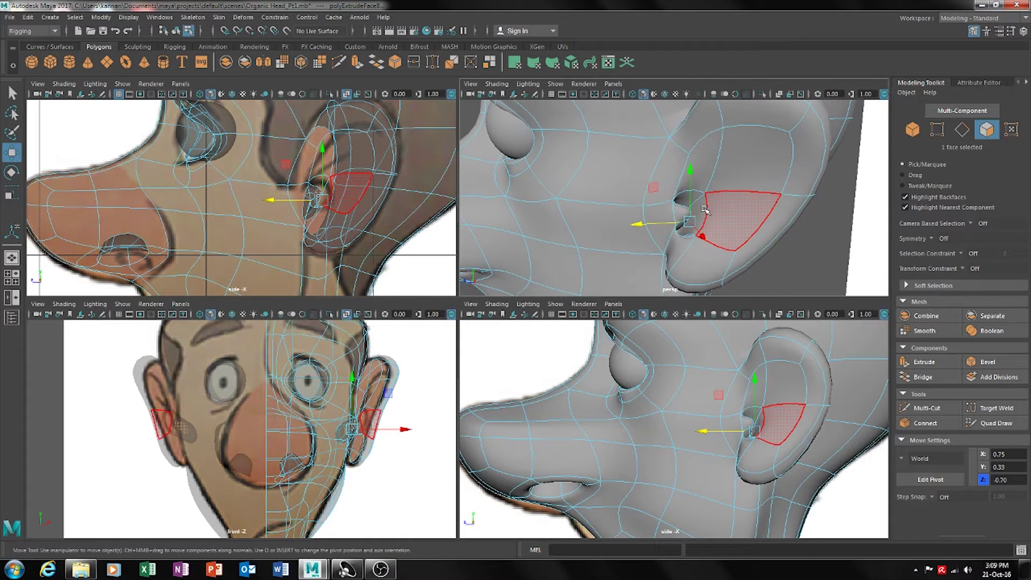
{"action": "key", "text": "r"}
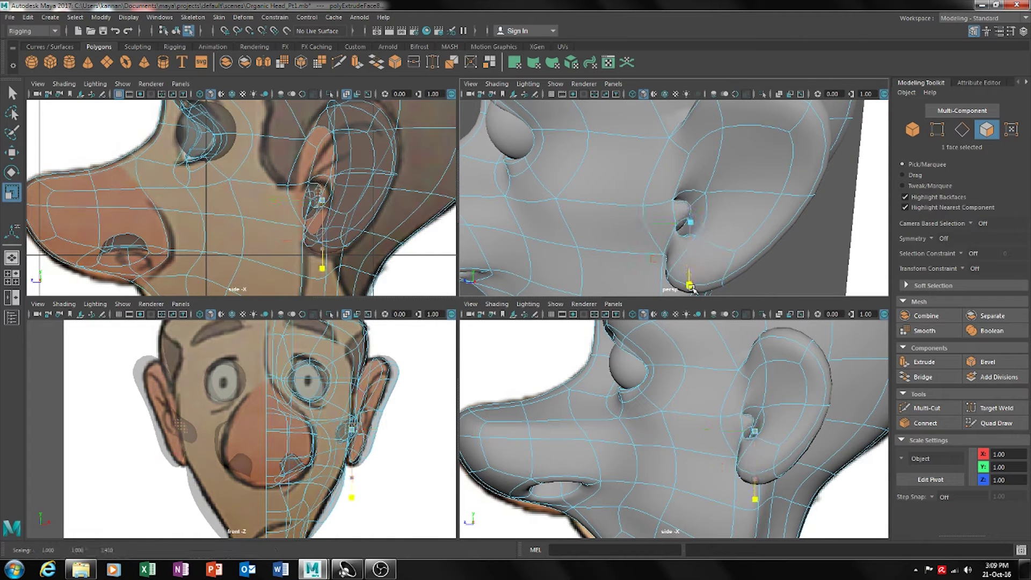
{"action": "left_click", "coordinate": [760, 235]}
{"action": "scroll", "coordinate": [760, 235], "scroll_direction": "down", "scroll_amount": 10}
{"action": "left_click_drag", "start_coordinate": [760, 235], "coordinate": [696, 185], "text": "alt"}
{"action": "left_click", "coordinate": [695, 186]}
{"action": "right_click", "coordinate": [690, 187]}
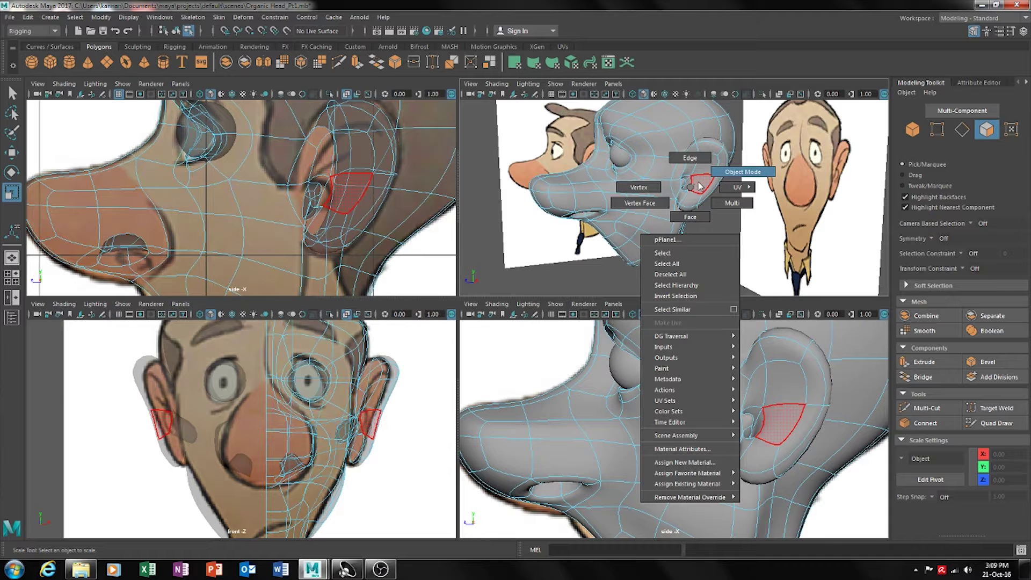
{"action": "left_click", "coordinate": [739, 172]}
Move the ear vertex just above the canal opening to about X 0.77, Y 0.57, Z -0.72
{"action": "left_click_drag", "start_coordinate": [720, 231], "coordinate": [752, 224], "text": "alt"}
{"action": "left_click", "coordinate": [693, 215]}
{"action": "scroll", "coordinate": [752, 224], "scroll_direction": "up", "scroll_amount": 5}
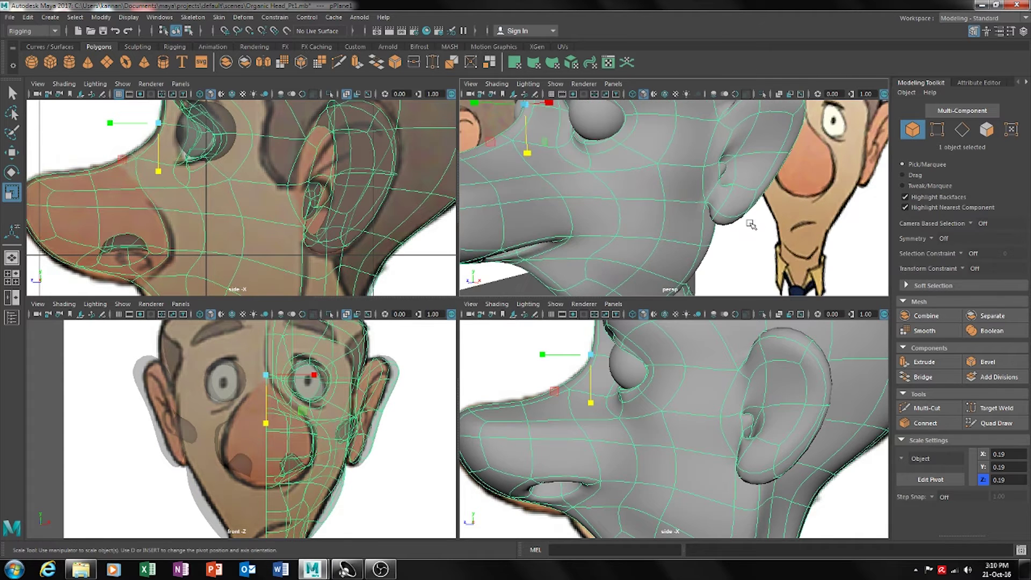
{"action": "key", "text": "F11"}
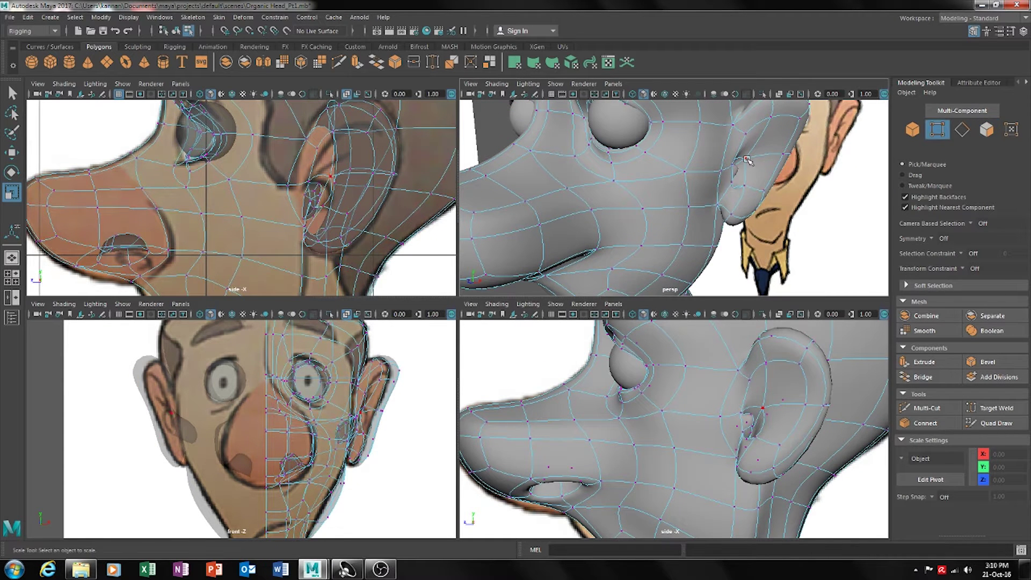
{"action": "key", "text": "w"}
{"action": "left_click", "coordinate": [747, 160]}
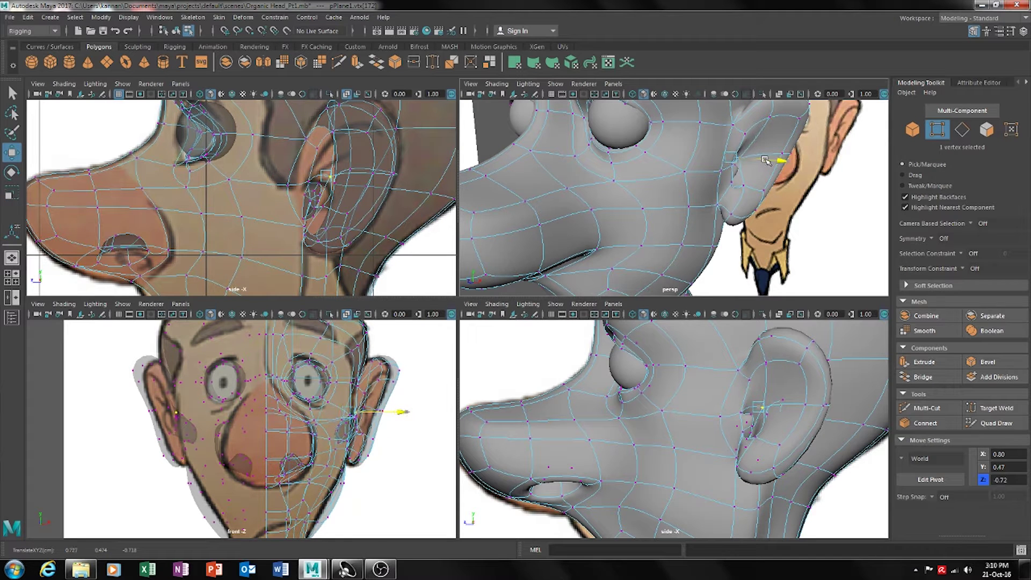
{"action": "left_click_drag", "start_coordinate": [816, 194], "coordinate": [741, 168], "text": "alt"}
{"action": "left_click_drag", "start_coordinate": [789, 211], "coordinate": [740, 212], "text": "alt"}
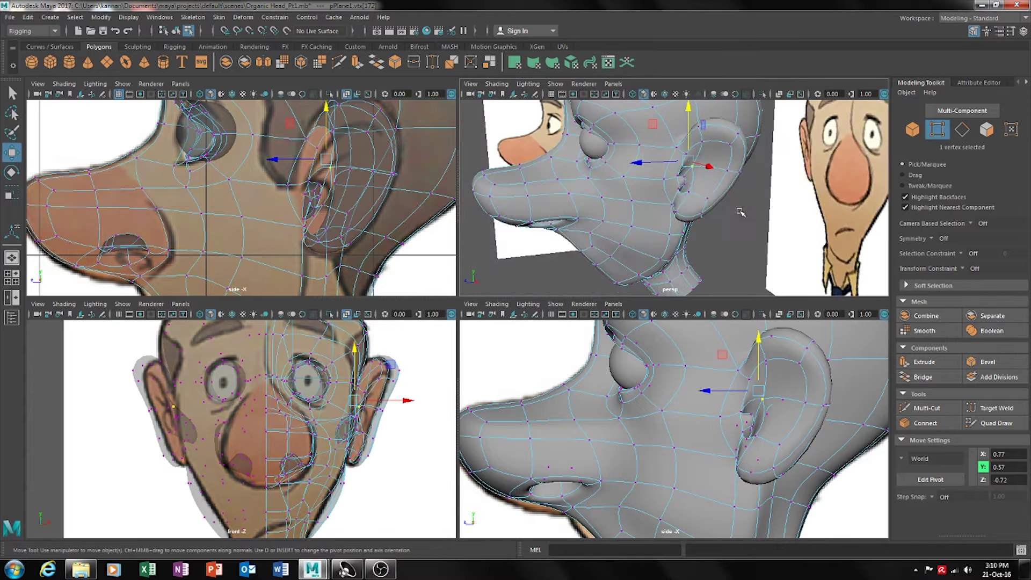
Return to object mode, deselect the head and examine the ear and the whole smoothed head from several angles
{"action": "left_click", "coordinate": [938, 130]}
{"action": "left_click", "coordinate": [728, 232]}
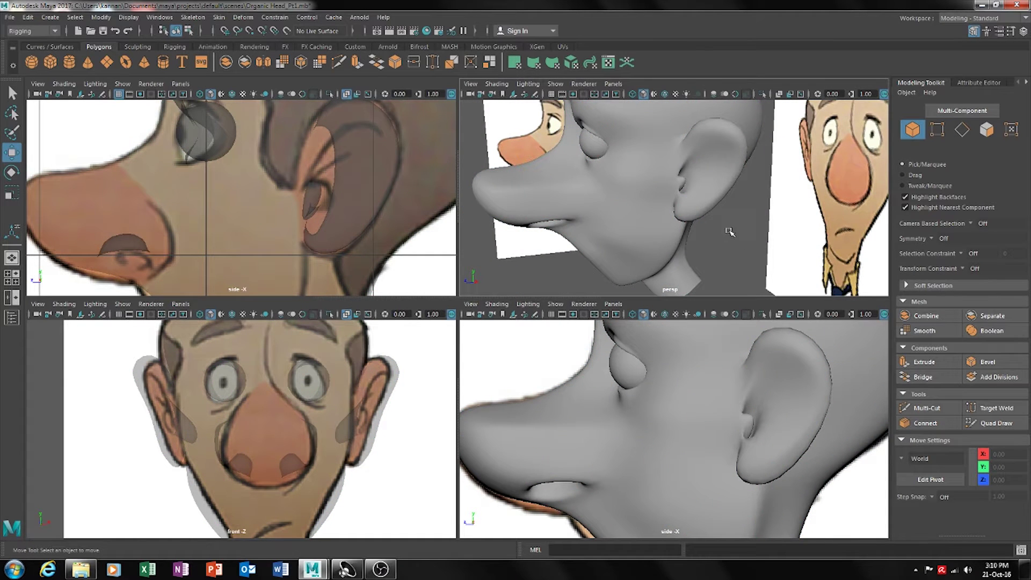
{"action": "left_click_drag", "start_coordinate": [722, 155], "coordinate": [725, 224], "text": "alt"}
{"action": "scroll", "coordinate": [618, 212], "scroll_direction": "up", "scroll_amount": 5}
{"action": "scroll", "coordinate": [607, 206], "scroll_direction": "down", "scroll_amount": 5}
{"action": "scroll", "coordinate": [663, 224], "scroll_direction": "down", "scroll_amount": 3}
{"action": "left_click_drag", "start_coordinate": [663, 224], "coordinate": [614, 226], "text": "alt"}
{"action": "scroll", "coordinate": [614, 225], "scroll_direction": "up", "scroll_amount": 3}
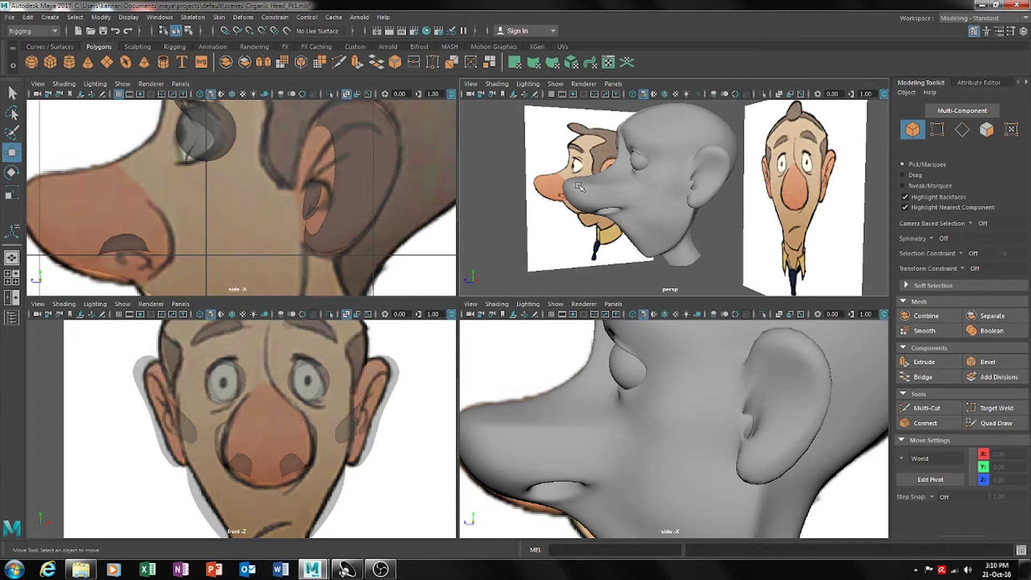
Move the two vertices on the underside of the nose to about Y -0.16, Z 0.82 to follow the side reference
{"action": "left_click", "coordinate": [245, 232]}
{"action": "scroll", "coordinate": [299, 230], "scroll_direction": "up", "scroll_amount": 4}
{"action": "scroll", "coordinate": [290, 210], "scroll_direction": "up", "scroll_amount": 2}
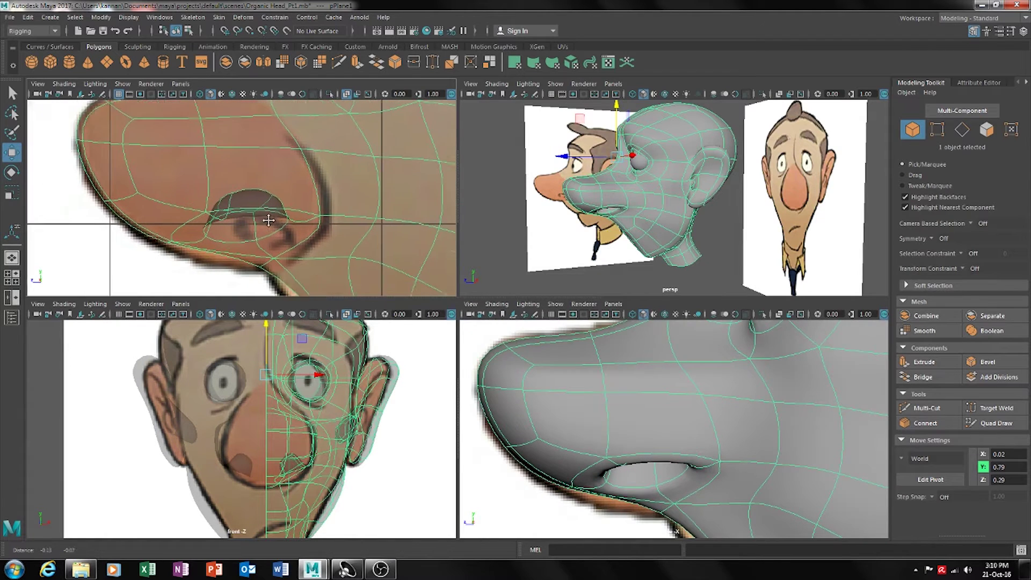
{"action": "left_click", "coordinate": [936, 131]}
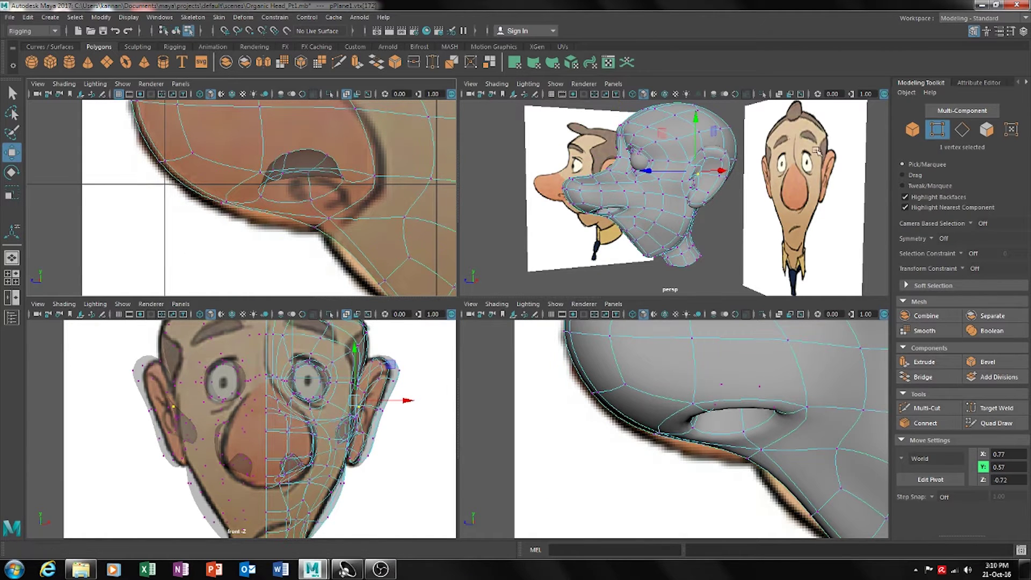
{"action": "left_click_drag", "start_coordinate": [247, 193], "coordinate": [213, 206]}
{"action": "scroll", "coordinate": [340, 226], "scroll_direction": "down", "scroll_amount": 5}
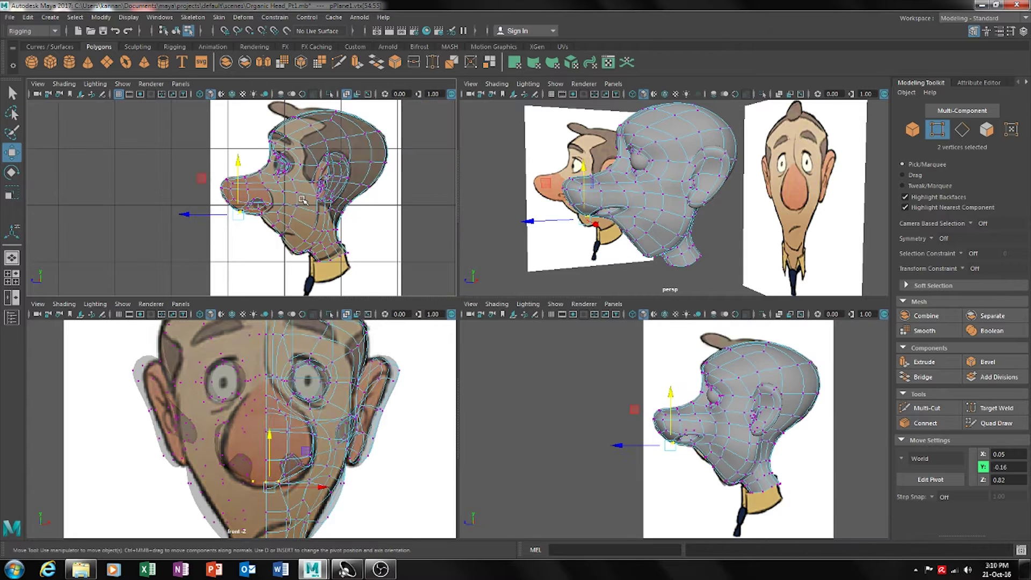
Adjust two vertex pairs along the top of the nose to the side reference, the rear pair to about Y 0.55, and return to object mode
{"action": "scroll", "coordinate": [386, 228], "scroll_direction": "up", "scroll_amount": 5}
{"action": "scroll", "coordinate": [386, 228], "scroll_direction": "up", "scroll_amount": 3}
{"action": "middle_click_drag", "start_coordinate": [385, 228], "coordinate": [265, 226], "text": "alt"}
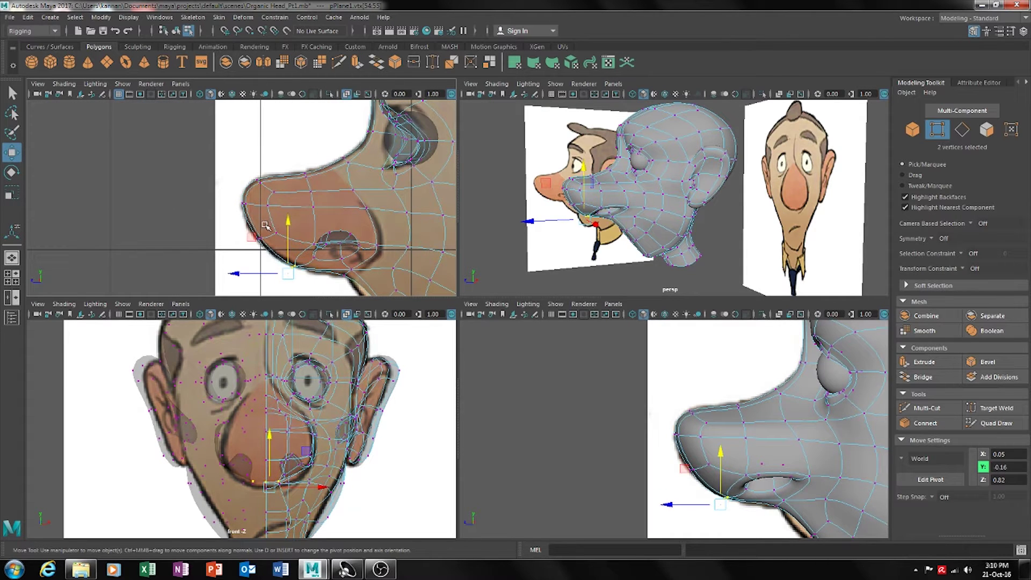
{"action": "left_click_drag", "start_coordinate": [256, 181], "coordinate": [315, 178]}
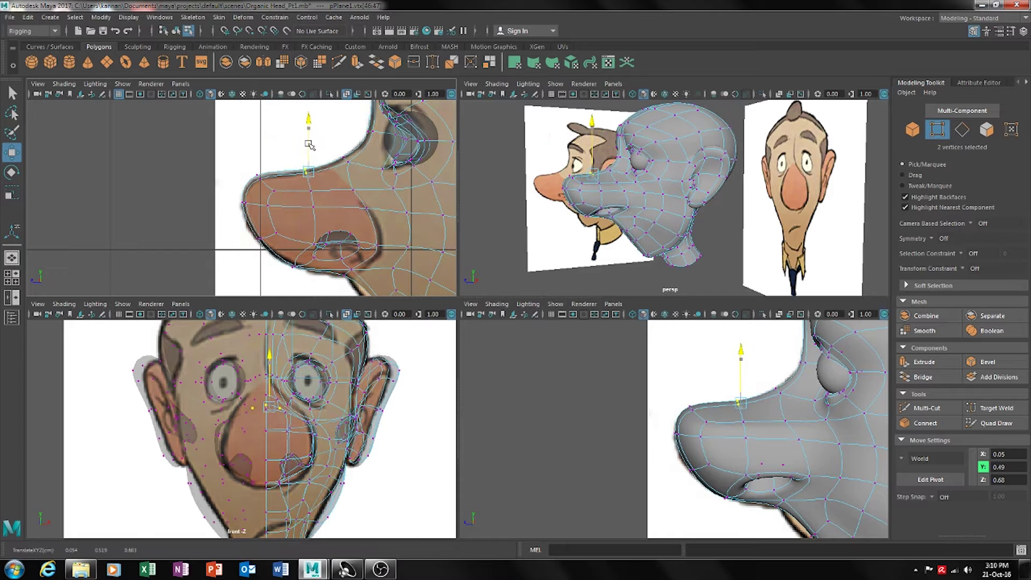
{"action": "left_click_drag", "start_coordinate": [352, 167], "coordinate": [332, 155]}
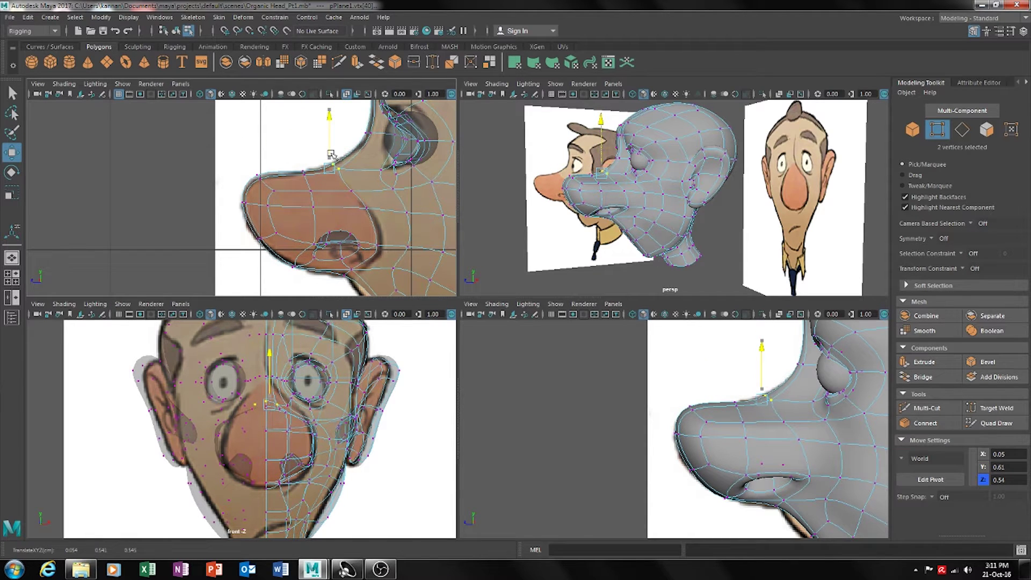
{"action": "middle_click_drag", "start_coordinate": [370, 220], "coordinate": [346, 216], "text": "alt"}
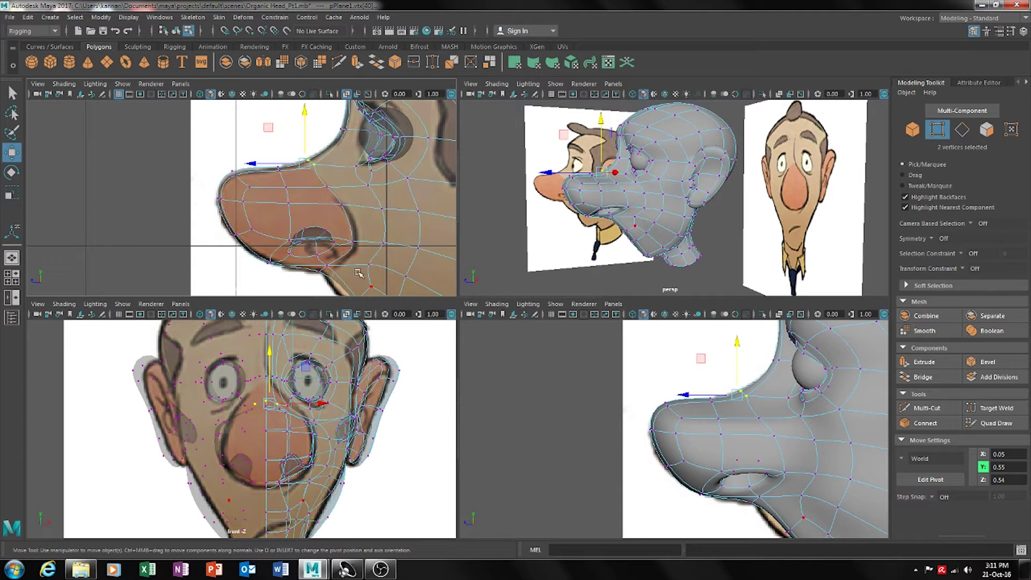
{"action": "key", "text": "F8"}
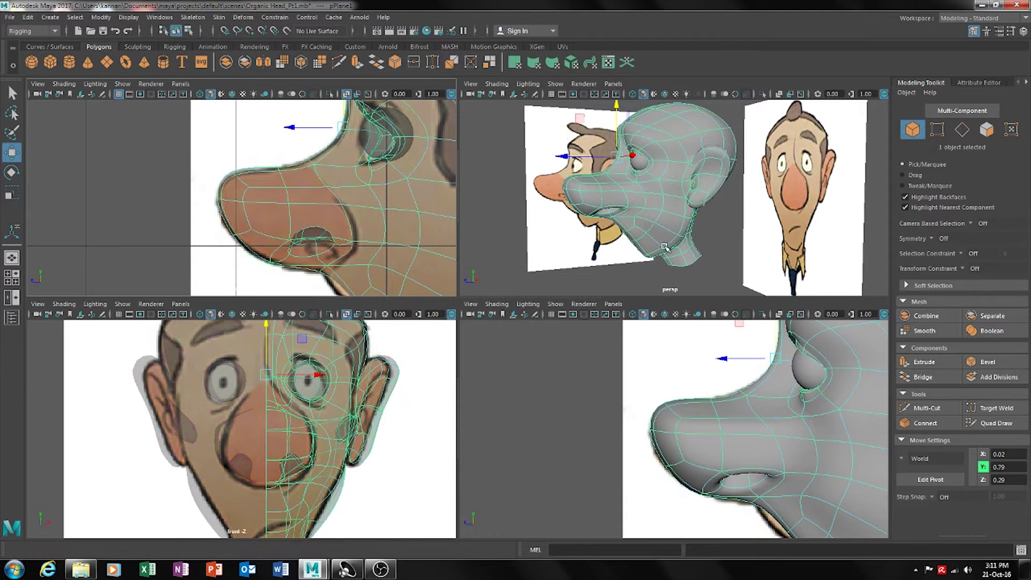
Try extruding the face on the side of the nose above the nostril opening
{"action": "left_click", "coordinate": [642, 282]}
{"action": "left_click_drag", "start_coordinate": [681, 235], "coordinate": [765, 205], "text": "alt"}
{"action": "left_click_drag", "start_coordinate": [769, 168], "coordinate": [758, 208], "text": "alt"}
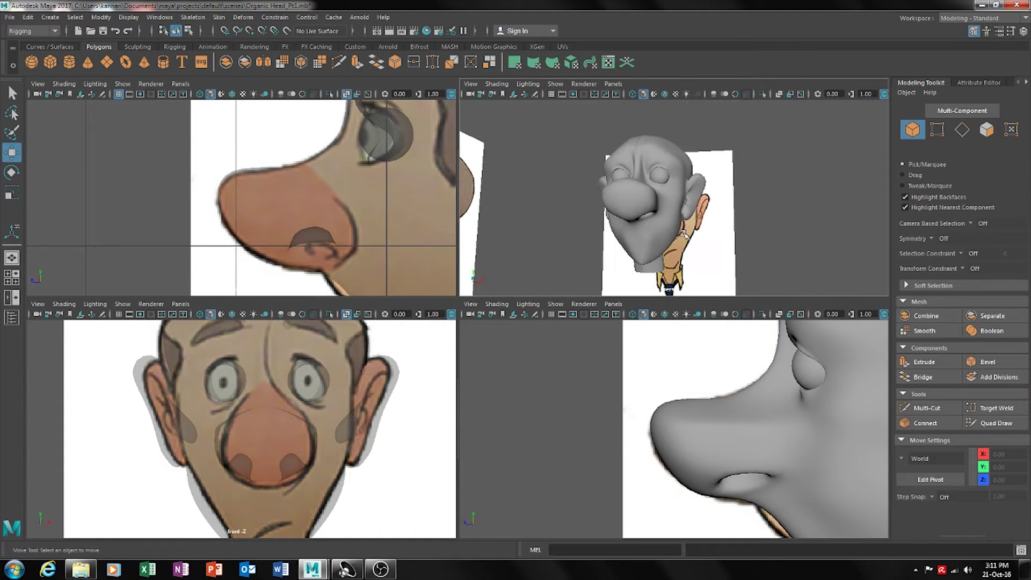
{"action": "left_click_drag", "start_coordinate": [605, 245], "coordinate": [595, 187], "text": "alt"}
{"action": "left_click", "coordinate": [611, 217]}
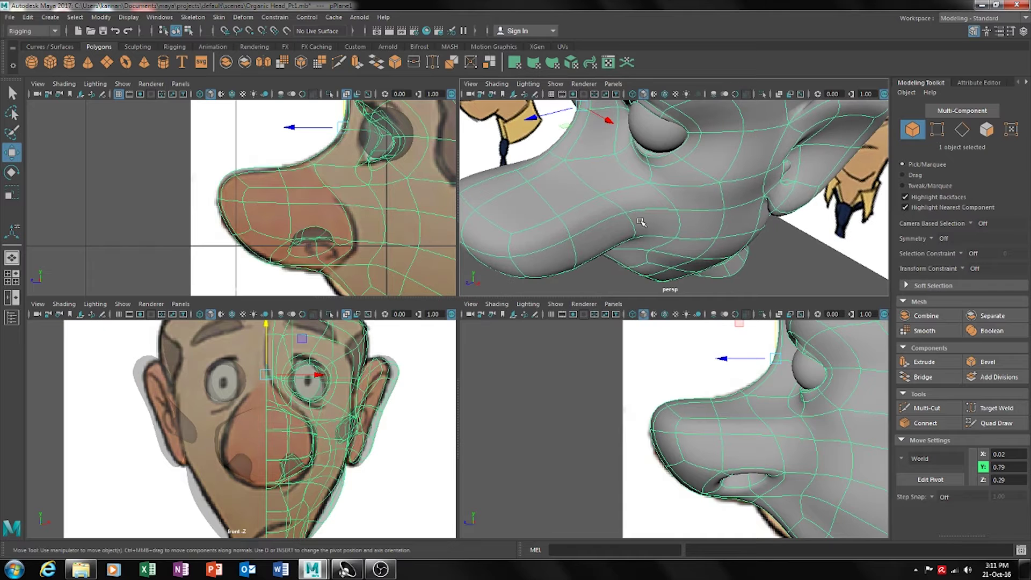
{"action": "left_click_drag", "start_coordinate": [596, 242], "coordinate": [629, 246], "text": "alt"}
{"action": "left_click", "coordinate": [987, 132]}
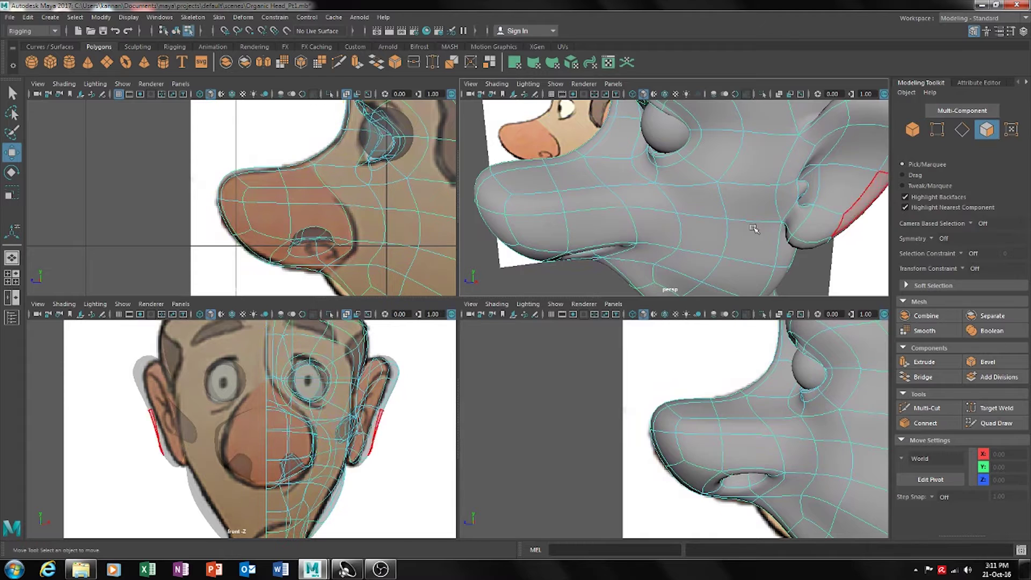
{"action": "left_click", "coordinate": [602, 234]}
{"action": "key", "text": "ctrl+e"}
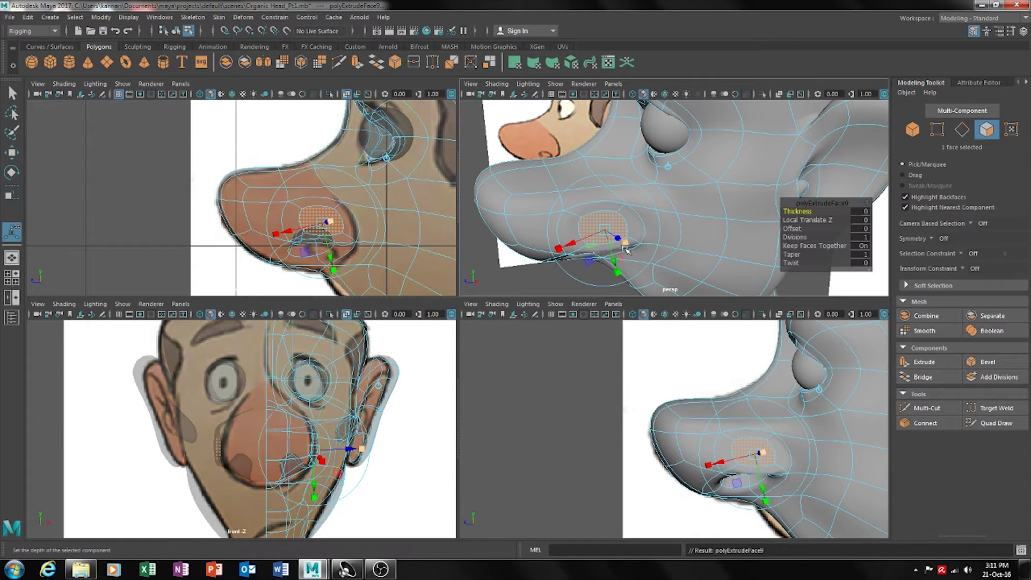
Pull the extruded nose face outward to about X 0.62, Y 0.18, Z 0.37 and return to object mode to examine the nose
{"action": "left_click_drag", "start_coordinate": [617, 239], "coordinate": [678, 192]}
{"action": "key", "text": "w"}
{"action": "left_click", "coordinate": [693, 268]}
{"action": "left_click_drag", "start_coordinate": [693, 268], "coordinate": [762, 211], "text": "alt"}
{"action": "right_click", "coordinate": [643, 236]}
{"action": "left_click", "coordinate": [673, 217]}
{"action": "left_click_drag", "start_coordinate": [776, 258], "coordinate": [637, 173], "text": "alt"}
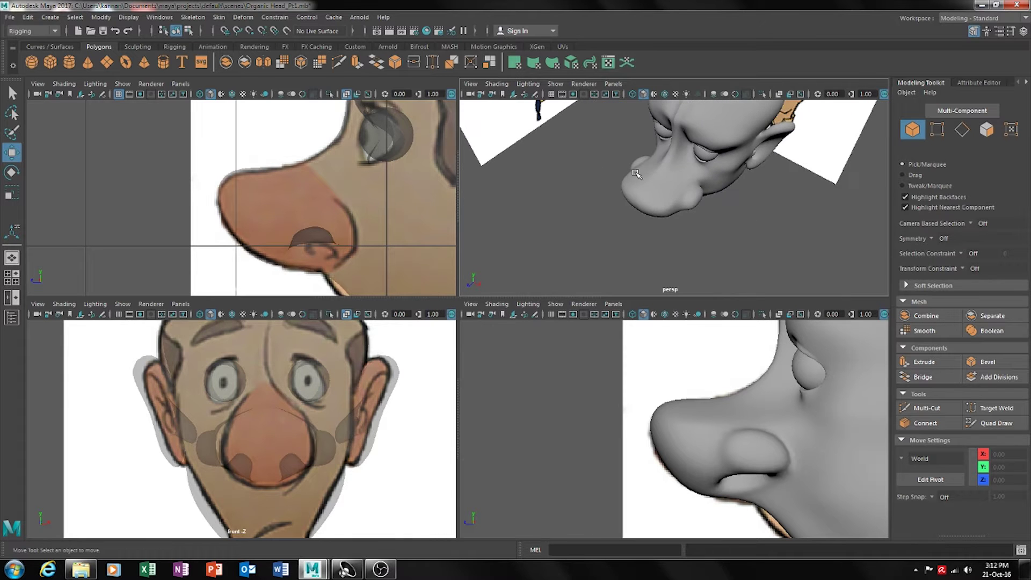
Undo the moves and the extrusion of the face on the side of the nose
{"action": "left_click", "coordinate": [687, 219]}
{"action": "key", "text": "F11"}
{"action": "left_click", "coordinate": [695, 218]}
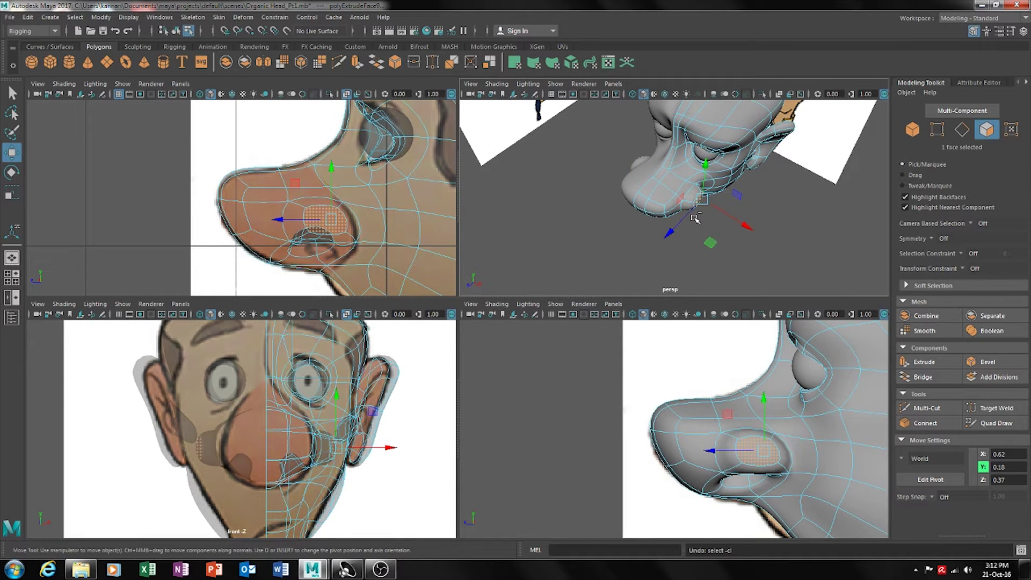
{"action": "key", "text": "ctrl+z"}
{"action": "mouse_move", "coordinate": [695, 219]}
{"action": "left_mouse_down", "text": "alt"}
{"action": "mouse_move", "coordinate": [721, 227]}
{"action": "mouse_move", "coordinate": [715, 221]}
{"action": "left_mouse_up", "text": "alt"}
{"action": "key", "text": "ctrl+z"}
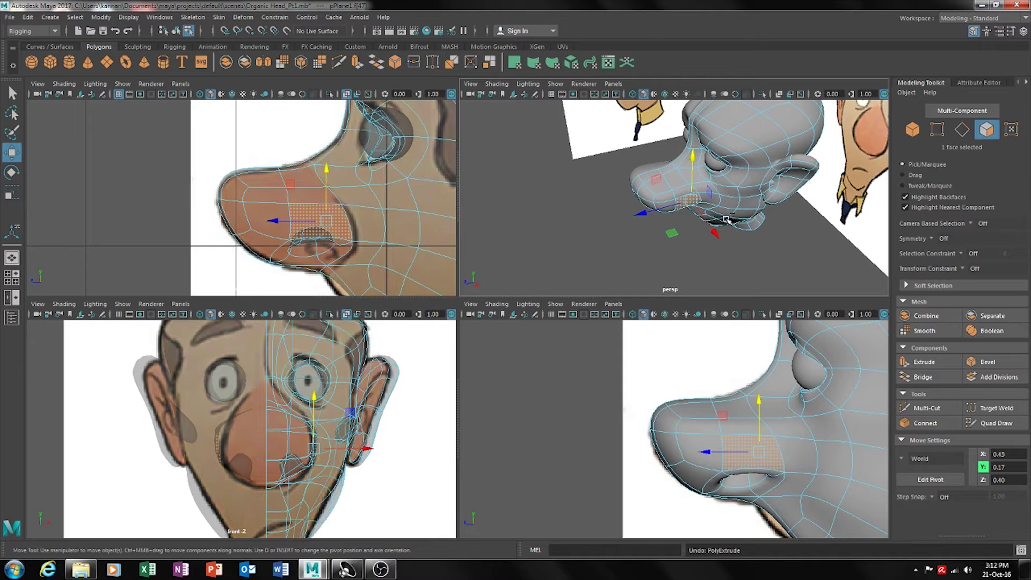
Select the six edges running around the back of the nose and bevel them with a fraction of 0.1
{"action": "left_click", "coordinate": [714, 259]}
{"action": "left_click_drag", "start_coordinate": [714, 260], "coordinate": [692, 253], "text": "alt"}
{"action": "left_click_drag", "start_coordinate": [740, 210], "coordinate": [879, 180], "text": "alt"}
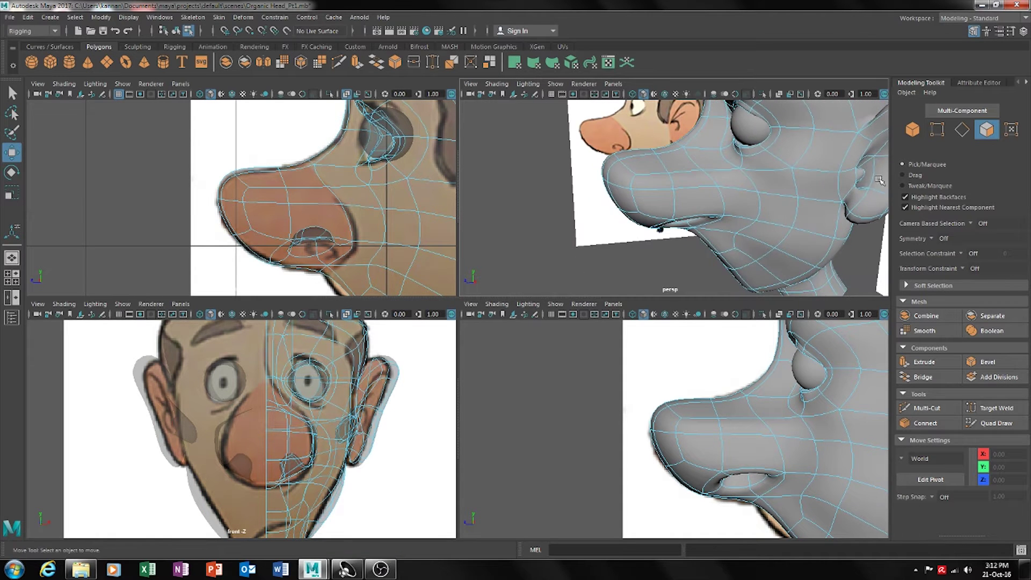
{"action": "double_click", "coordinate": [716, 176]}
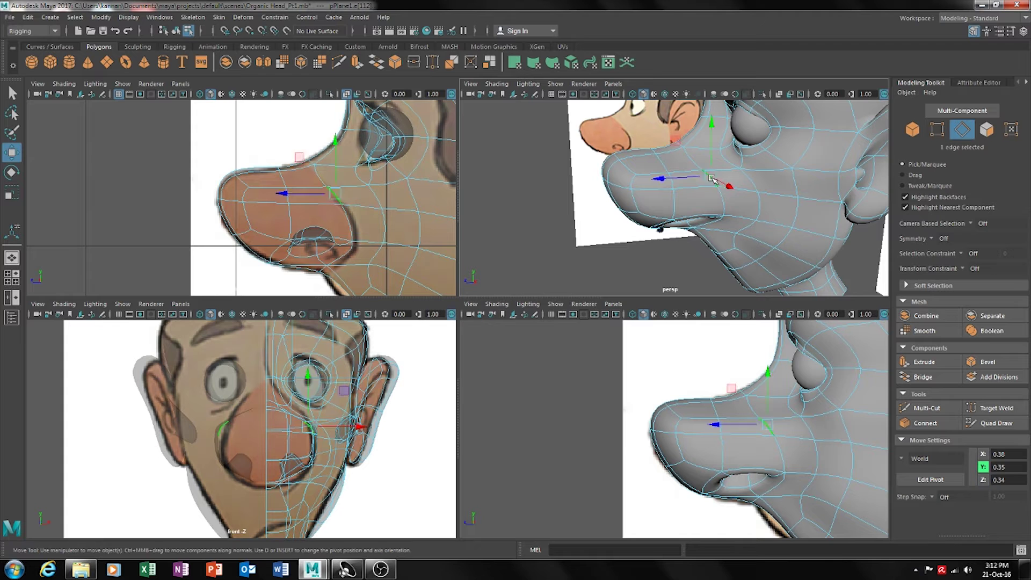
{"action": "left_click_drag", "start_coordinate": [718, 177], "coordinate": [737, 188], "text": "alt"}
{"action": "left_click", "coordinate": [720, 230], "text": "shift"}
{"action": "left_click", "coordinate": [693, 254], "text": "shift"}
{"action": "left_click_drag", "start_coordinate": [737, 186], "coordinate": [722, 245], "text": "alt"}
{"action": "left_click_drag", "start_coordinate": [698, 157], "coordinate": [689, 201], "text": "alt"}
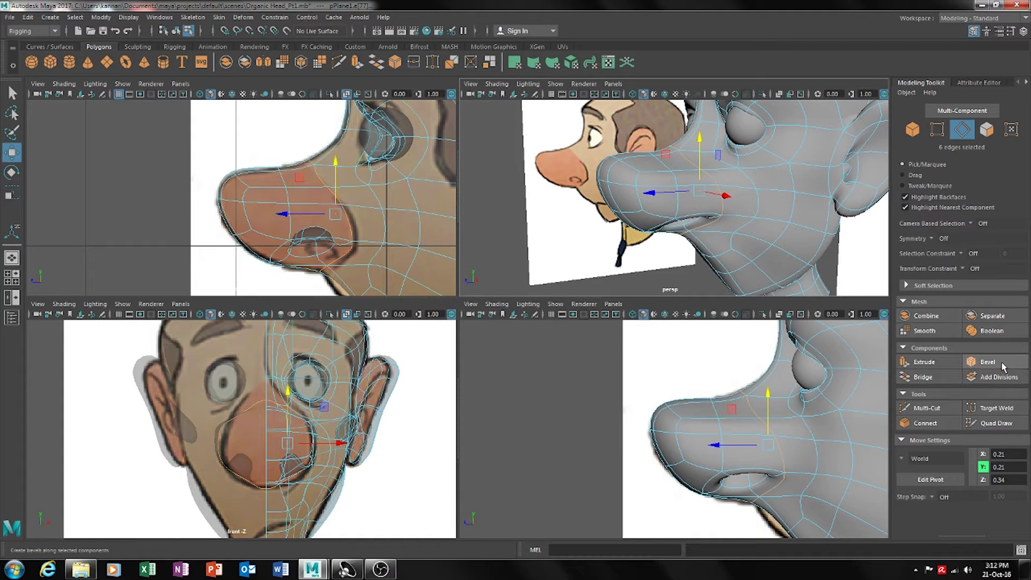
{"action": "left_click", "coordinate": [987, 362]}
{"action": "left_click_drag", "start_coordinate": [808, 212], "coordinate": [806, 212]}
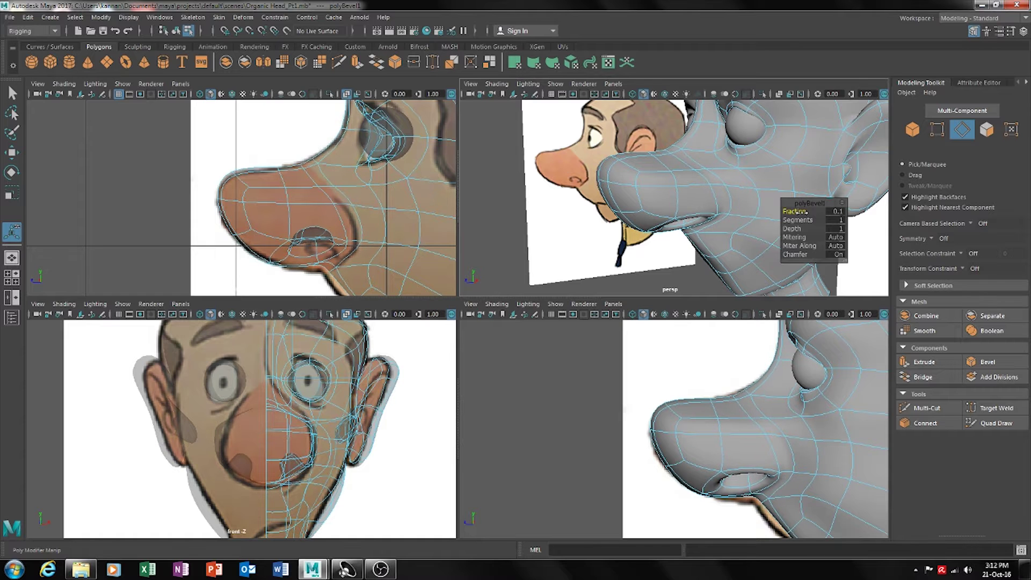
{"action": "left_click_drag", "start_coordinate": [792, 279], "coordinate": [725, 287], "text": "alt"}
{"action": "left_click", "coordinate": [741, 263]}
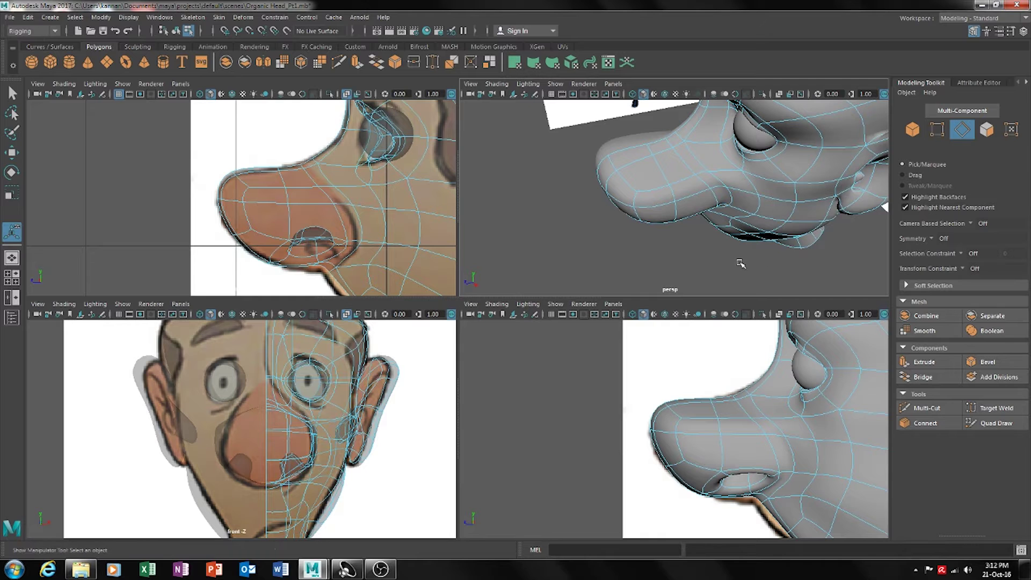
{"action": "left_click_drag", "start_coordinate": [695, 205], "coordinate": [881, 139], "text": "alt"}
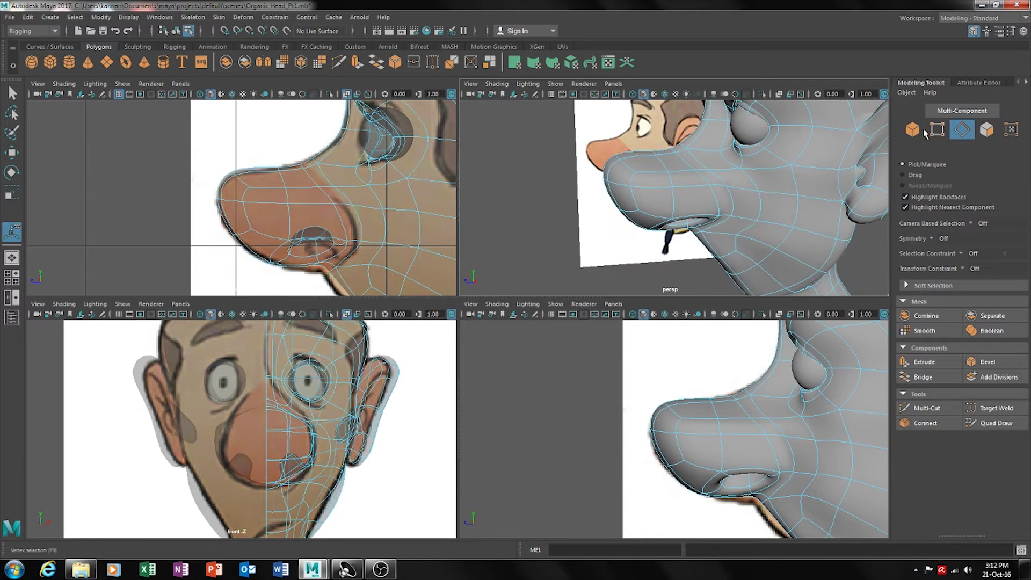
Select the edge in the crease at the back of the nose and move it to about X 0.53, Y 0.17, Z 0.23
{"action": "left_click", "coordinate": [985, 130]}
{"action": "left_click_drag", "start_coordinate": [702, 198], "coordinate": [723, 244], "text": "alt"}
{"action": "left_click", "coordinate": [697, 199]}
{"action": "key", "text": "w"}
{"action": "key", "text": "e"}
{"action": "key", "text": "w"}
{"action": "left_click_drag", "start_coordinate": [769, 220], "coordinate": [704, 236], "text": "alt"}
{"action": "left_click", "coordinate": [701, 235]}
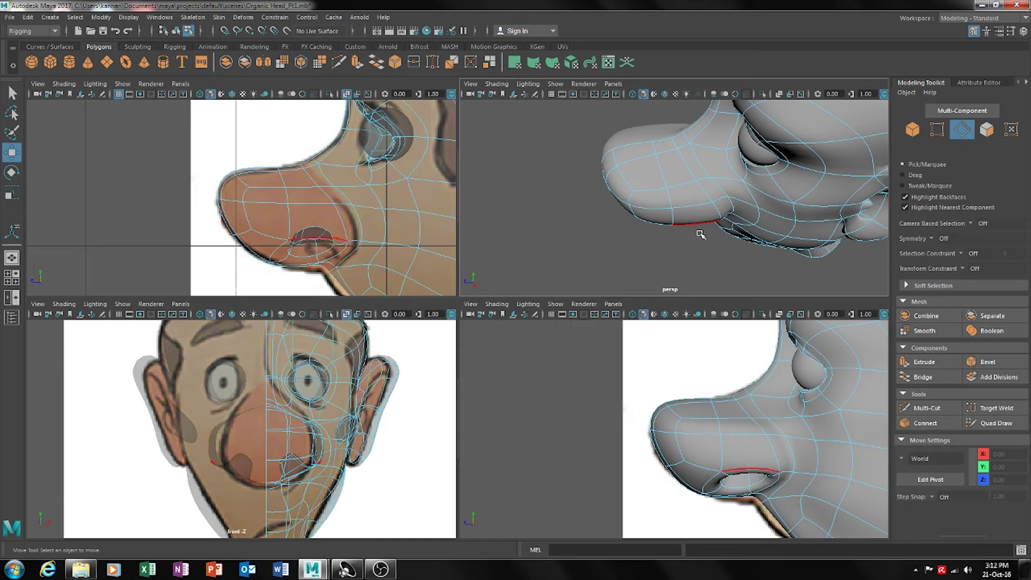
{"action": "left_click", "coordinate": [715, 212]}
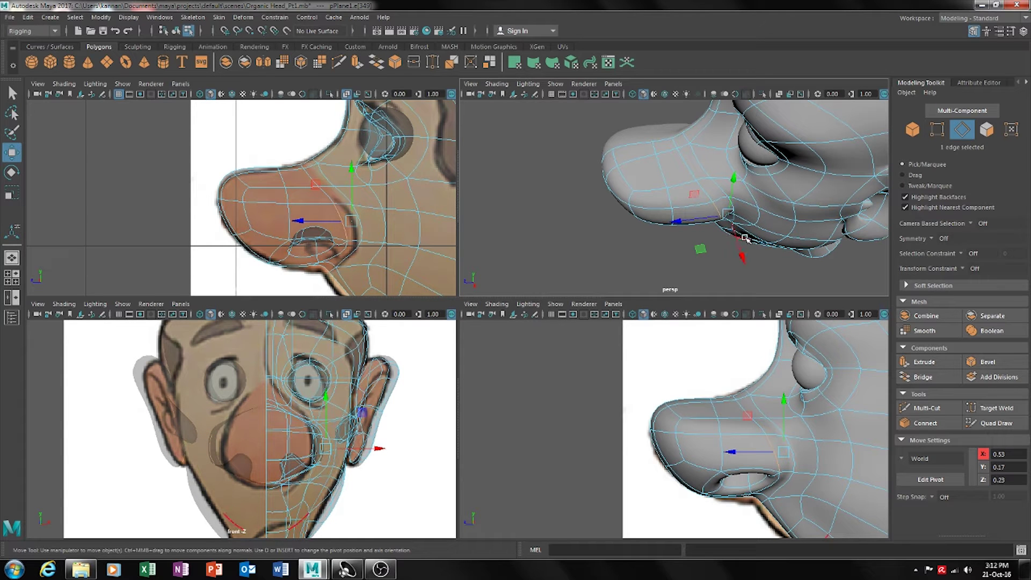
{"action": "left_click", "coordinate": [732, 213]}
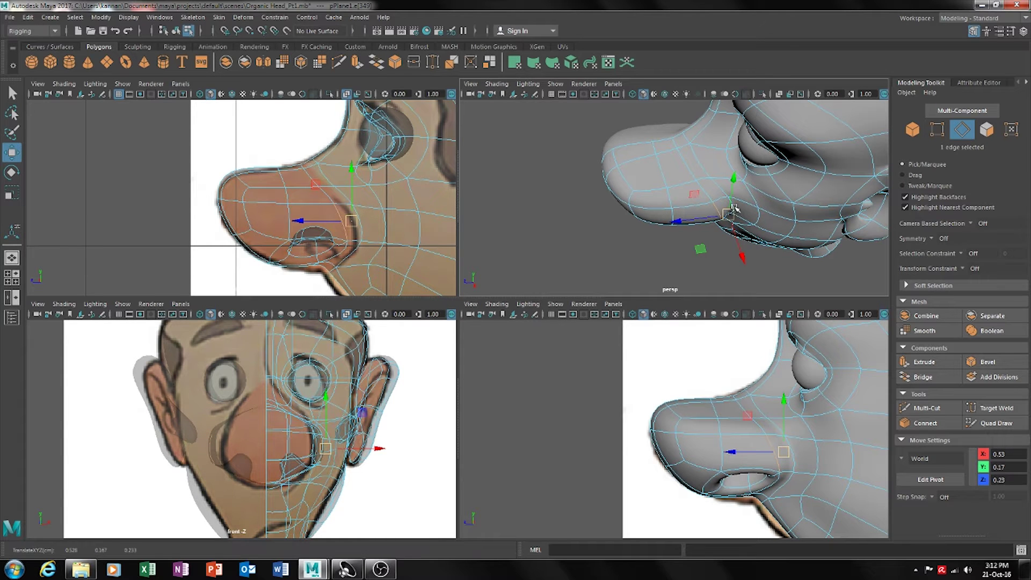
{"action": "left_click", "coordinate": [735, 212]}
{"action": "left_click_drag", "start_coordinate": [739, 231], "coordinate": [621, 237]}
{"action": "left_click", "coordinate": [670, 234]}
Raise two edges on the nose bridge, one to about Y 0.61, Z 0.39 and the one before it to about Y 0.60, Z 0.48
{"action": "left_click", "coordinate": [699, 153]}
{"action": "scroll", "coordinate": [695, 157], "scroll_direction": "up", "scroll_amount": 5}
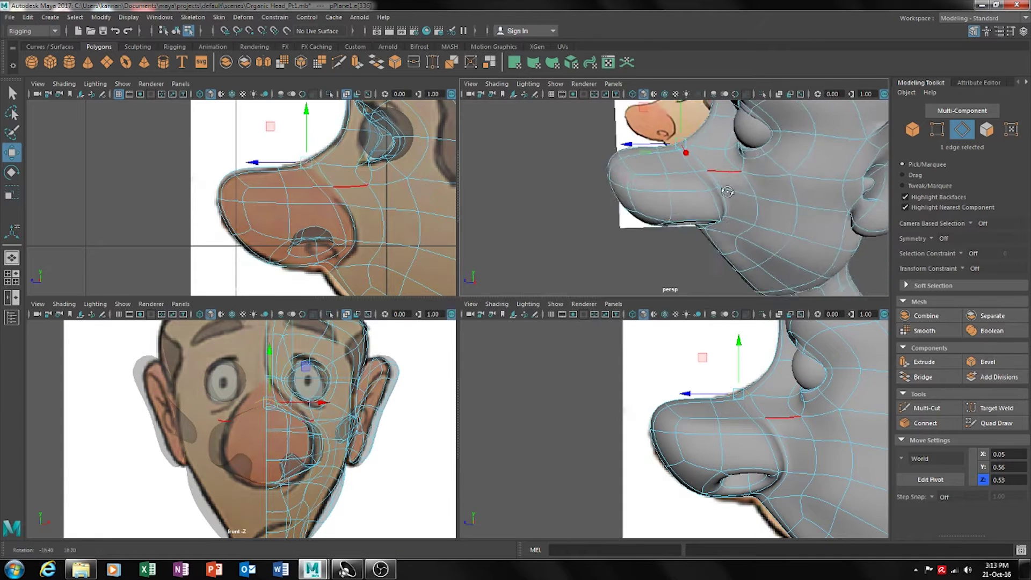
{"action": "middle_click_drag", "start_coordinate": [714, 203], "coordinate": [660, 263], "text": "alt"}
{"action": "left_click_drag", "start_coordinate": [602, 170], "coordinate": [656, 123]}
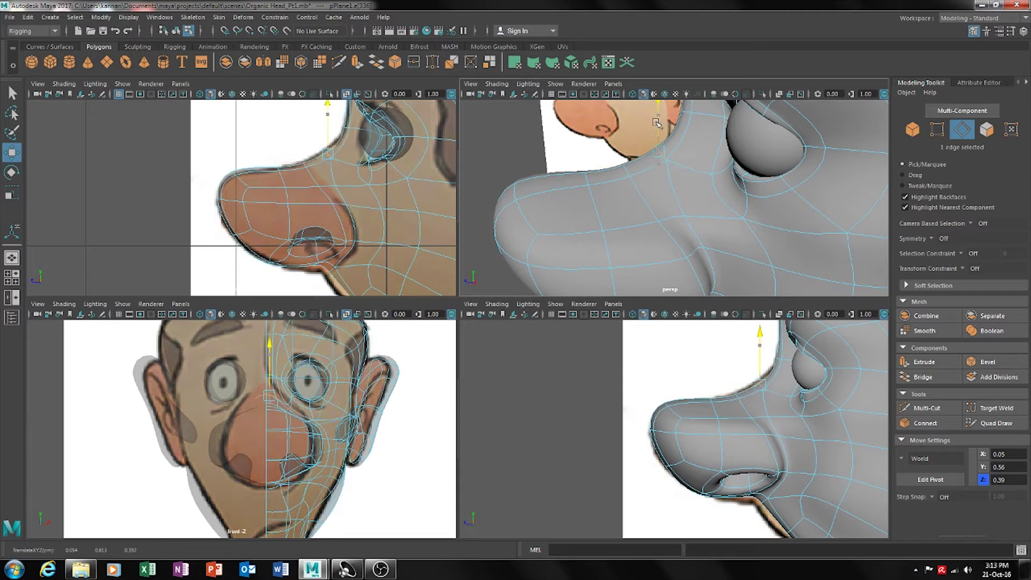
{"action": "left_click_drag", "start_coordinate": [628, 166], "coordinate": [641, 135]}
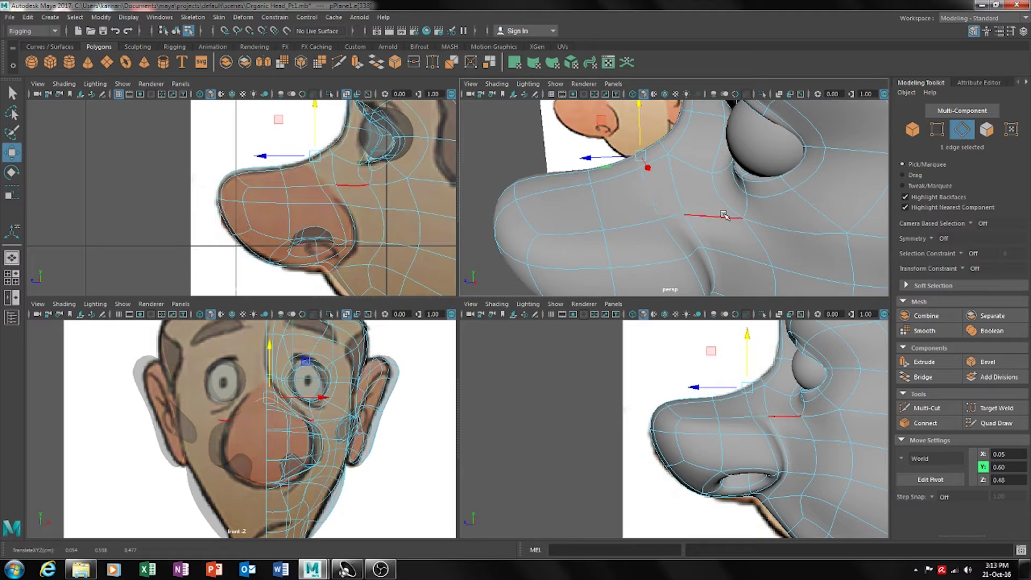
Select the vertex at the upper end of the crease behind the nose and shift it slightly back along Z
{"action": "left_click", "coordinate": [934, 132]}
{"action": "left_click", "coordinate": [661, 220]}
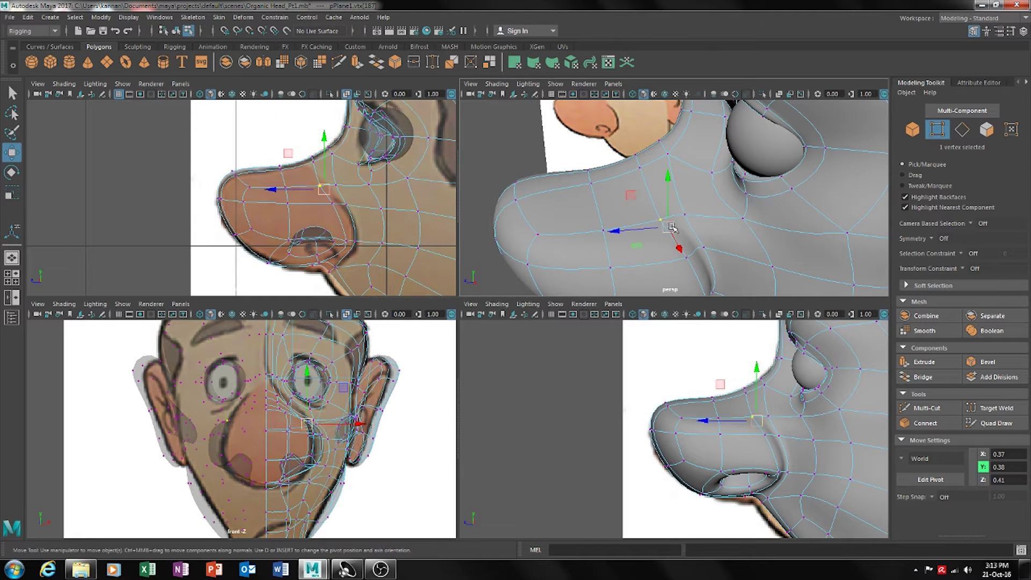
{"action": "left_click_drag", "start_coordinate": [637, 232], "coordinate": [652, 229]}
{"action": "left_click_drag", "start_coordinate": [711, 241], "coordinate": [692, 178], "text": "alt"}
{"action": "left_click_drag", "start_coordinate": [638, 215], "coordinate": [678, 243], "text": "alt"}
{"action": "middle_click_drag", "start_coordinate": [678, 242], "coordinate": [677, 242], "text": "alt"}
{"action": "left_click_drag", "start_coordinate": [678, 242], "coordinate": [630, 200], "text": "alt"}
Return to object mode and examine the nose against the side and front reference images
{"action": "left_click", "coordinate": [912, 131]}
{"action": "scroll", "coordinate": [713, 237], "scroll_direction": "down", "scroll_amount": 5}
{"action": "left_click_drag", "start_coordinate": [713, 238], "coordinate": [639, 203], "text": "alt"}
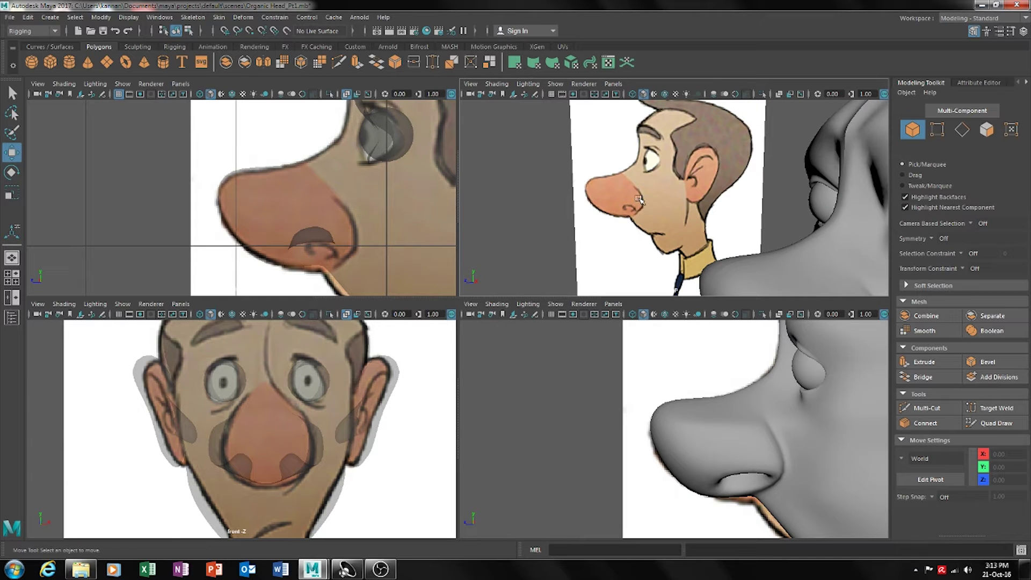
{"action": "left_click_drag", "start_coordinate": [645, 207], "coordinate": [574, 172], "text": "alt"}
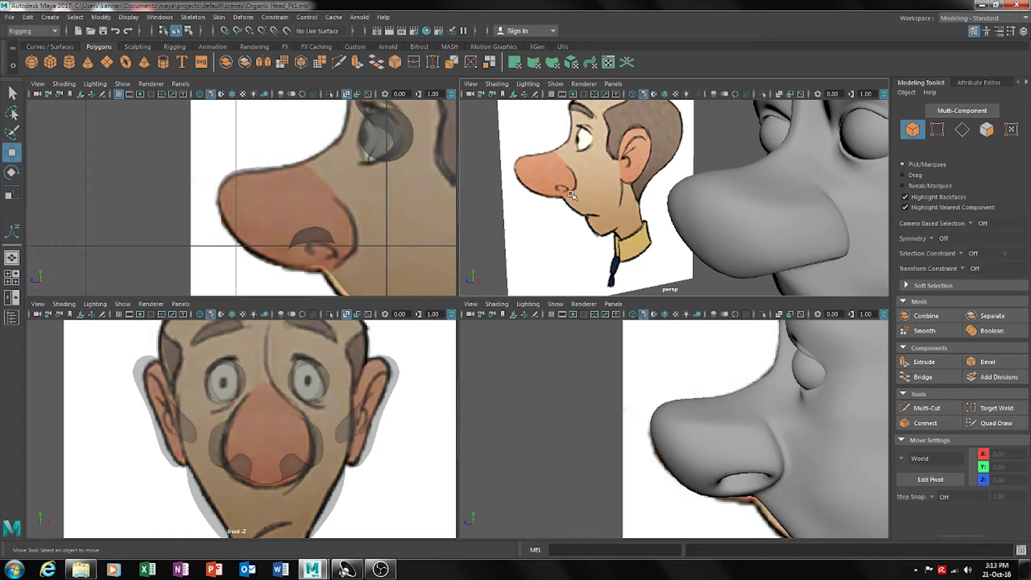
{"action": "mouse_move", "coordinate": [793, 226]}
{"action": "left_mouse_down", "text": "alt"}
{"action": "mouse_move", "coordinate": [753, 228]}
{"action": "mouse_move", "coordinate": [819, 246]}
{"action": "mouse_move", "coordinate": [747, 199]}
{"action": "mouse_move", "coordinate": [762, 194]}
{"action": "mouse_move", "coordinate": [762, 215]}
{"action": "mouse_move", "coordinate": [777, 223]}
{"action": "mouse_move", "coordinate": [793, 214]}
{"action": "left_mouse_up", "text": "alt"}
{"action": "left_click", "coordinate": [764, 189]}
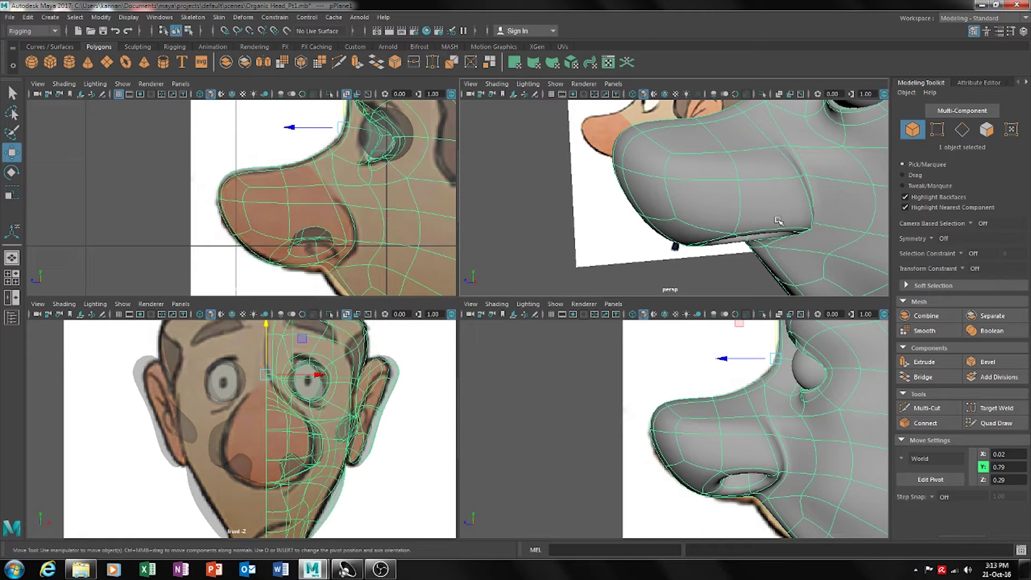
{"action": "scroll", "coordinate": [371, 399], "scroll_direction": "up", "scroll_amount": 5}
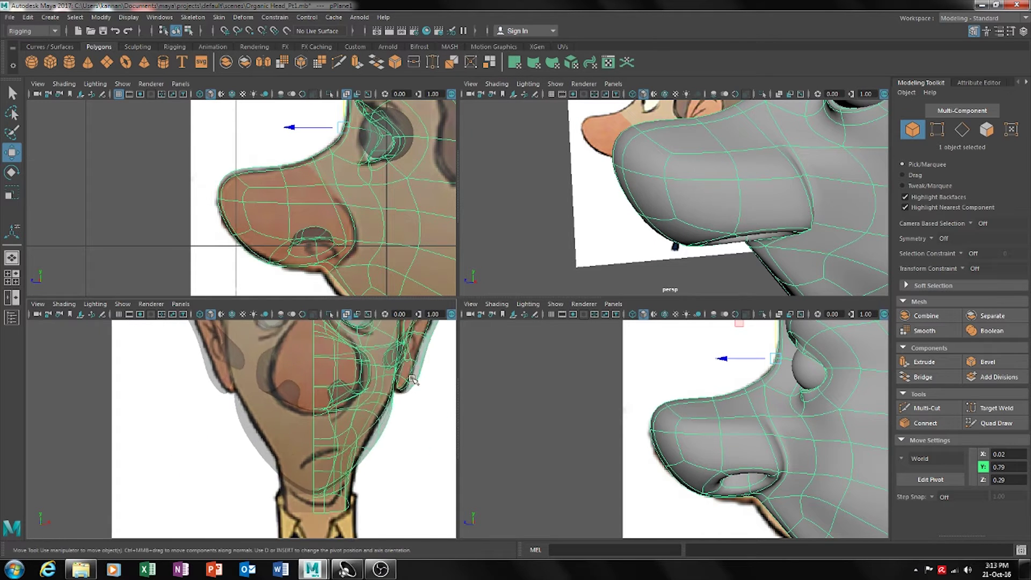
{"action": "scroll", "coordinate": [372, 399], "scroll_direction": "up", "scroll_amount": 4}
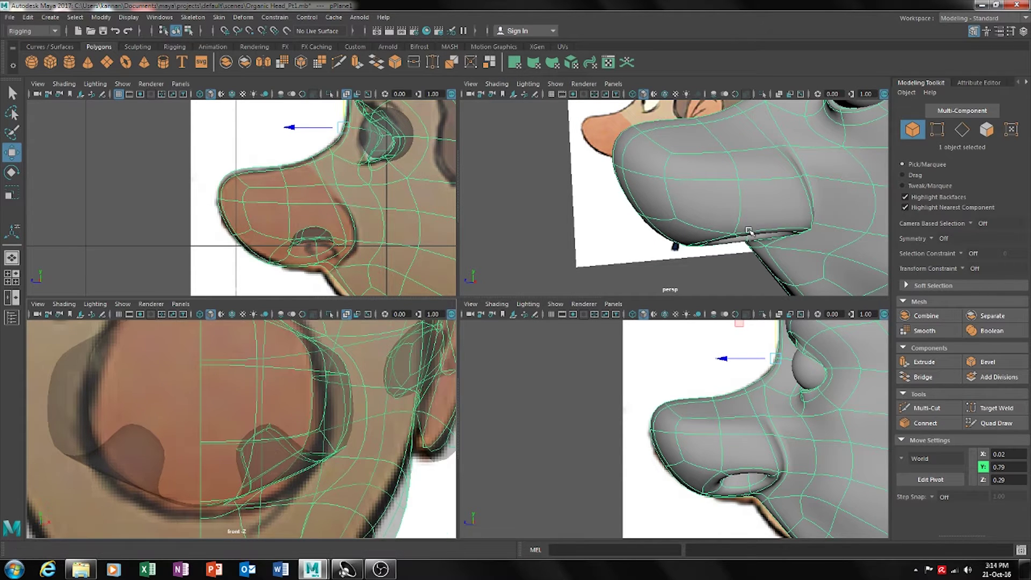
Select the face on the side of the nose above the nostril and move it along X to about 0.44
{"action": "left_click", "coordinate": [990, 133]}
{"action": "left_click", "coordinate": [804, 184]}
{"action": "left_click_drag", "start_coordinate": [782, 237], "coordinate": [829, 157], "text": "alt"}
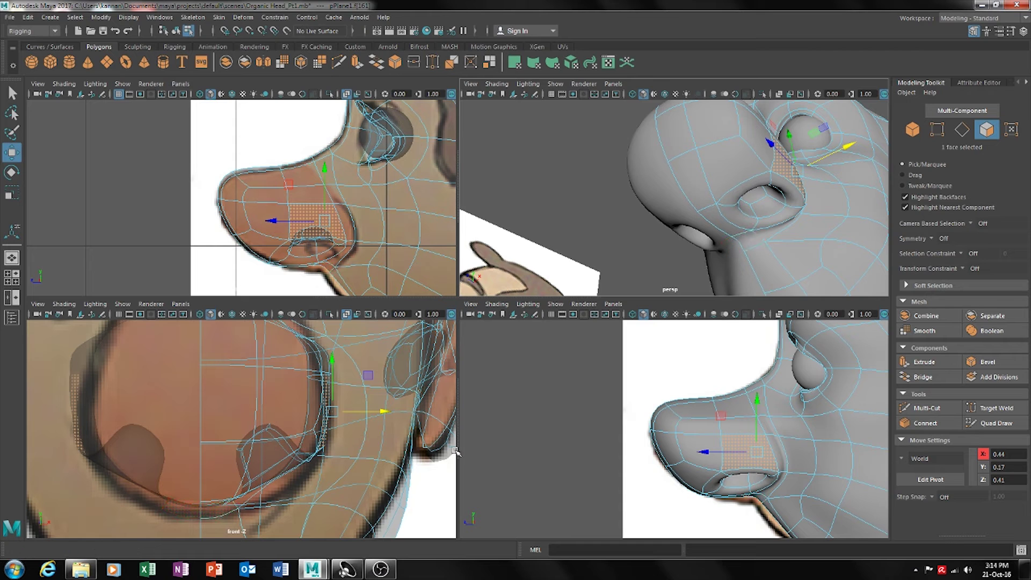
Select the five faces around the nostril opening and lower them to about Y -0.12
{"action": "left_click", "coordinate": [754, 218]}
{"action": "left_click", "coordinate": [780, 212], "text": "shift"}
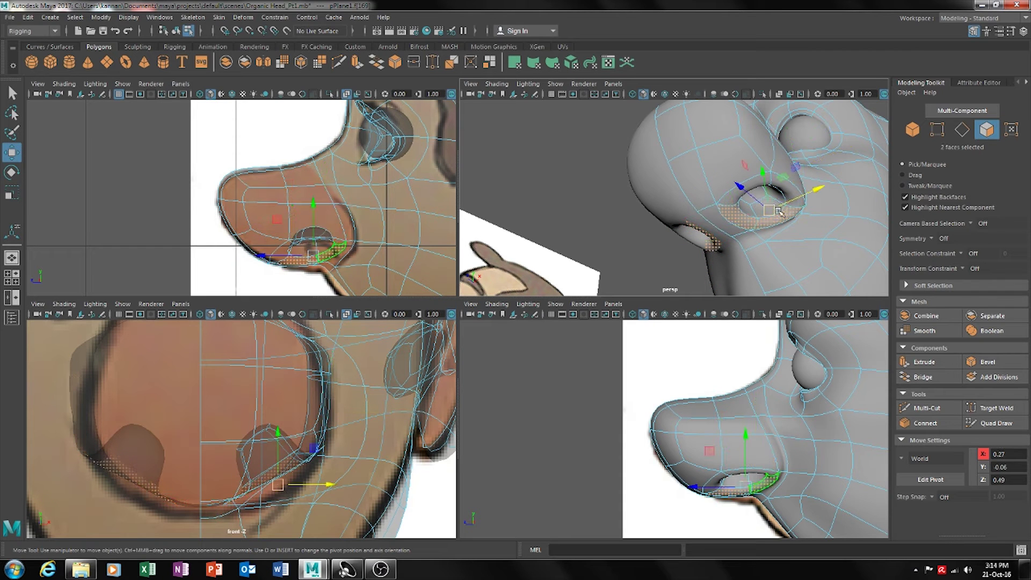
{"action": "left_click", "coordinate": [756, 185], "text": "shift"}
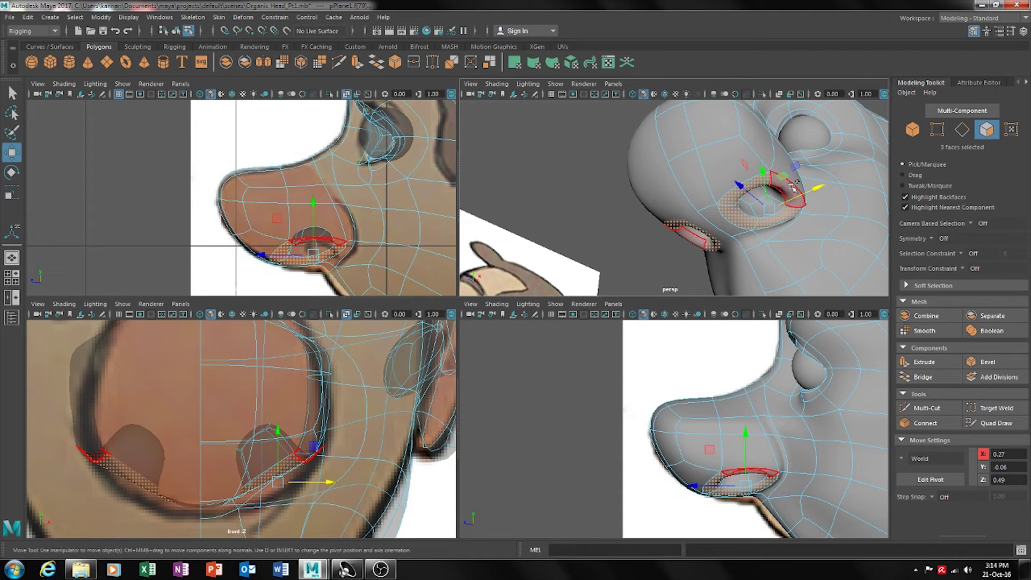
{"action": "left_click", "coordinate": [788, 194], "text": "shift"}
{"action": "left_click_drag", "start_coordinate": [765, 178], "coordinate": [760, 196]}
{"action": "left_click", "coordinate": [751, 218], "text": "shift"}
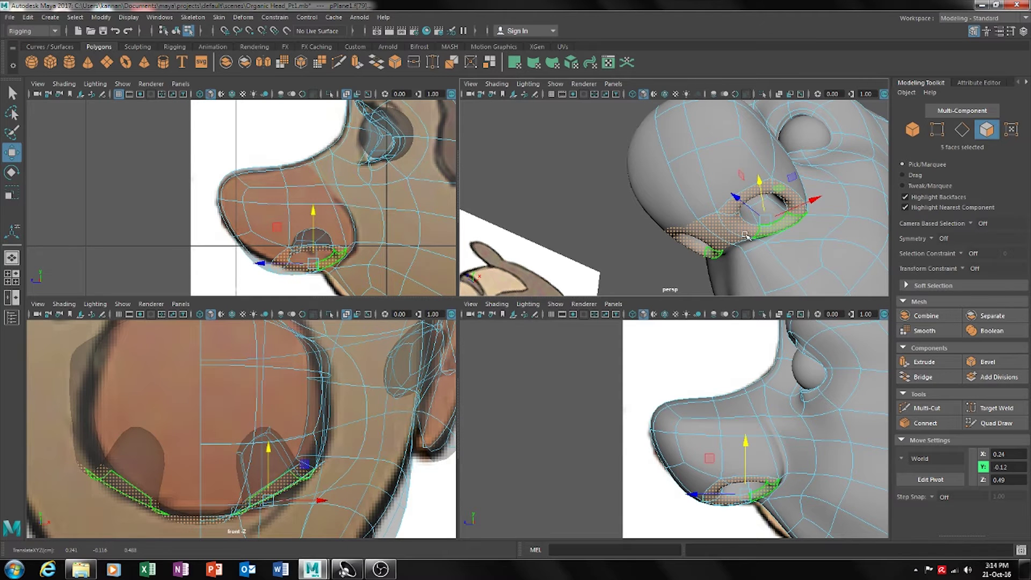
Lower the two vertices on the underside of the nose in front of the nostril to about Y -0.13
{"action": "left_click_drag", "start_coordinate": [782, 234], "coordinate": [659, 210], "text": "alt"}
{"action": "left_click", "coordinate": [933, 134]}
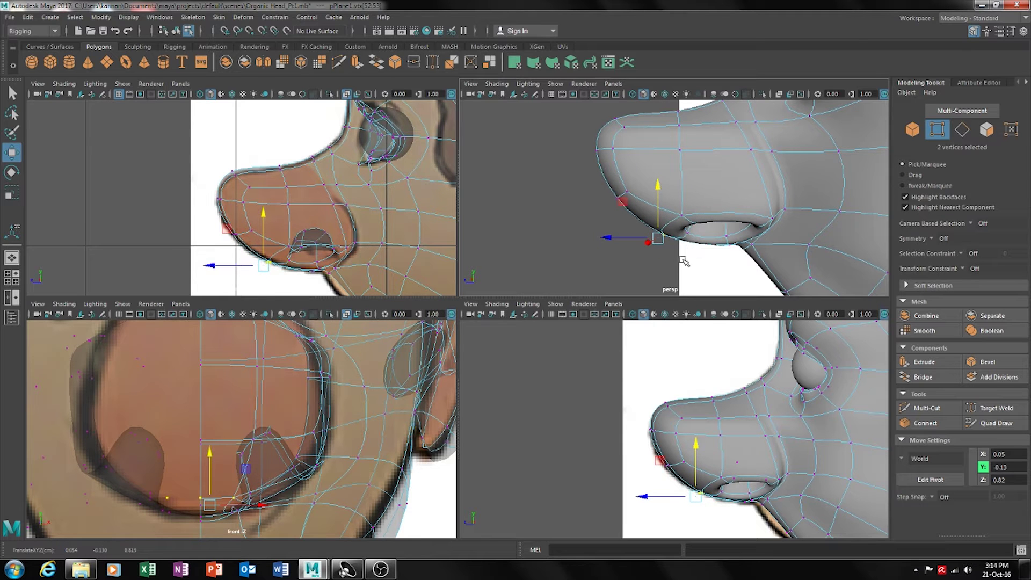
{"action": "left_click", "coordinate": [662, 273]}
{"action": "left_click_drag", "start_coordinate": [661, 273], "coordinate": [925, 143], "text": "alt"}
Select the three vertices on the outer side of the nose tip and adjust them to round the nose's front outline
{"action": "left_click", "coordinate": [913, 129]}
{"action": "left_click", "coordinate": [801, 211]}
{"action": "left_click_drag", "start_coordinate": [801, 212], "coordinate": [755, 222], "text": "alt"}
{"action": "left_click", "coordinate": [708, 237]}
{"action": "scroll", "coordinate": [705, 249], "scroll_direction": "up", "scroll_amount": 5}
{"action": "scroll", "coordinate": [705, 250], "scroll_direction": "down", "scroll_amount": 5}
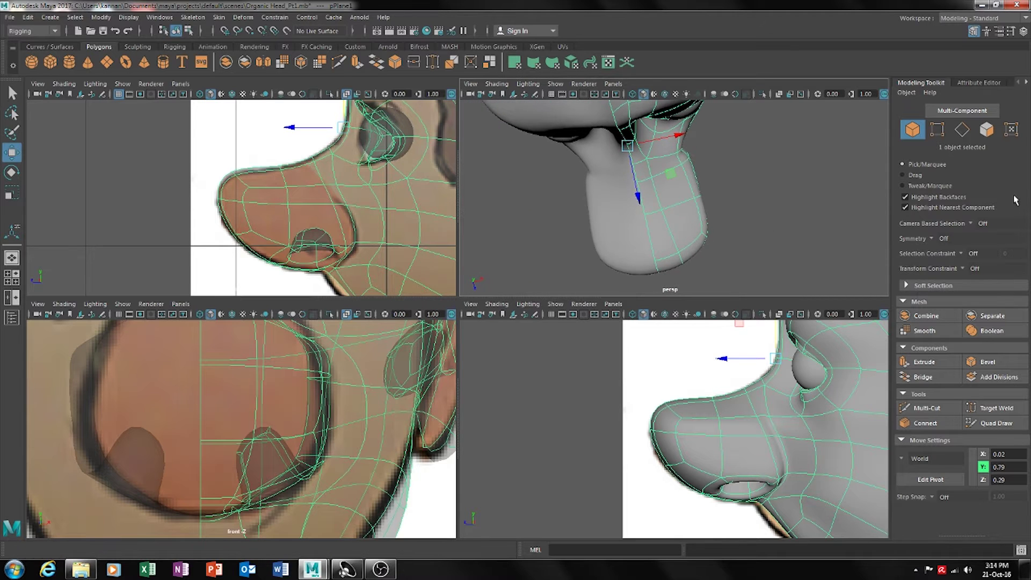
{"action": "left_click", "coordinate": [943, 135]}
{"action": "left_click_drag", "start_coordinate": [705, 249], "coordinate": [703, 248]}
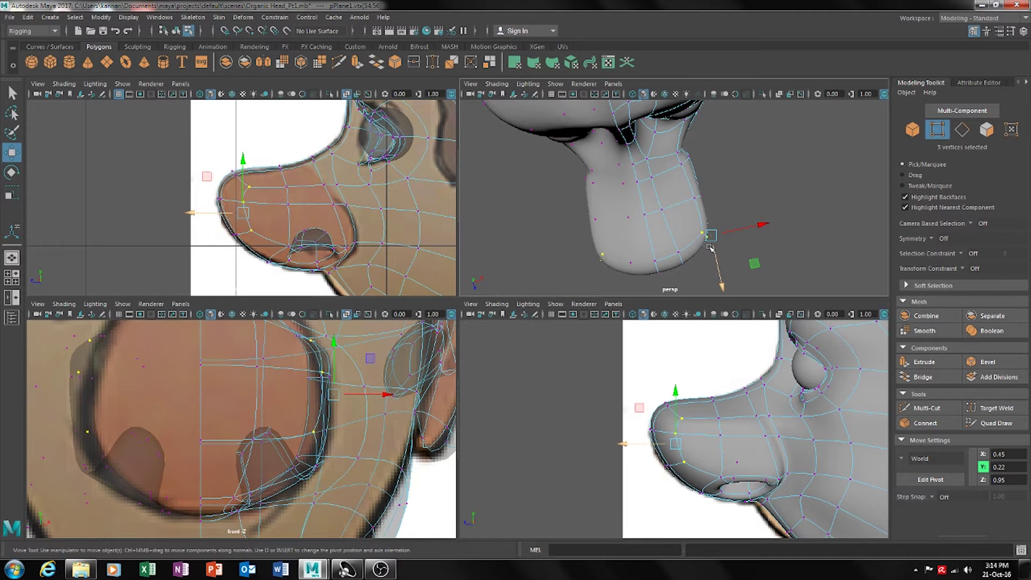
{"action": "key", "text": "4"}
{"action": "mouse_move", "coordinate": [746, 231]}
{"action": "left_mouse_down"}
{"action": "mouse_move", "coordinate": [729, 234]}
{"action": "mouse_move", "coordinate": [755, 245]}
{"action": "mouse_move", "coordinate": [741, 209]}
{"action": "mouse_move", "coordinate": [801, 198]}
{"action": "mouse_move", "coordinate": [790, 177]}
{"action": "left_mouse_up"}
{"action": "key", "text": "5"}
Return to object mode and check the nose's proportions on the whole head from the front
{"action": "left_click", "coordinate": [775, 217]}
{"action": "left_click_drag", "start_coordinate": [774, 217], "coordinate": [796, 235], "text": "alt"}
{"action": "left_click", "coordinate": [939, 135]}
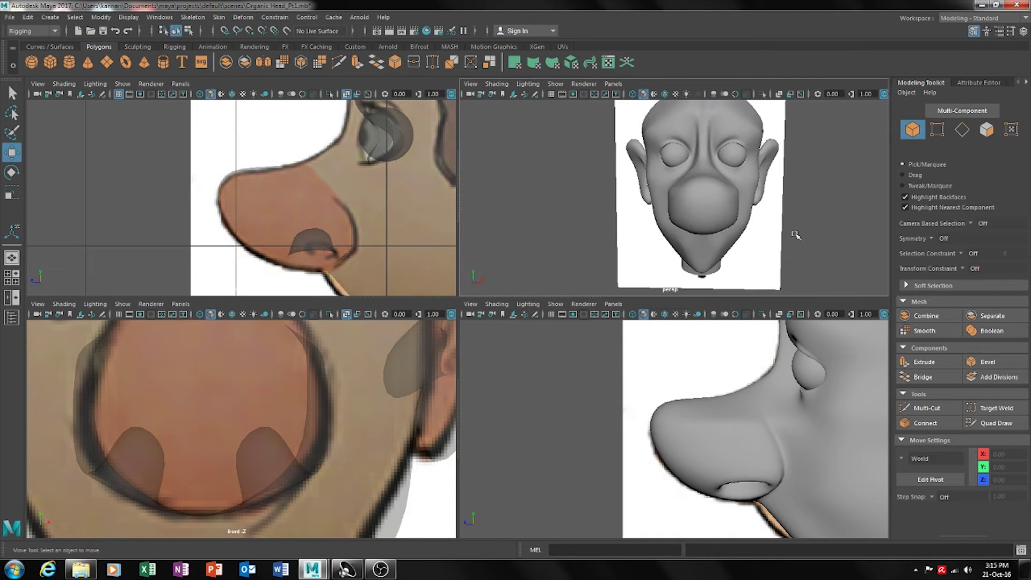
{"action": "mouse_move", "coordinate": [720, 235]}
{"action": "left_mouse_down", "text": "alt"}
{"action": "mouse_move", "coordinate": [706, 231]}
{"action": "mouse_move", "coordinate": [714, 250]}
{"action": "mouse_move", "coordinate": [732, 246]}
{"action": "left_mouse_up", "text": "alt"}
{"action": "left_click_drag", "start_coordinate": [681, 220], "coordinate": [747, 238], "text": "alt"}
{"action": "left_click", "coordinate": [715, 228]}
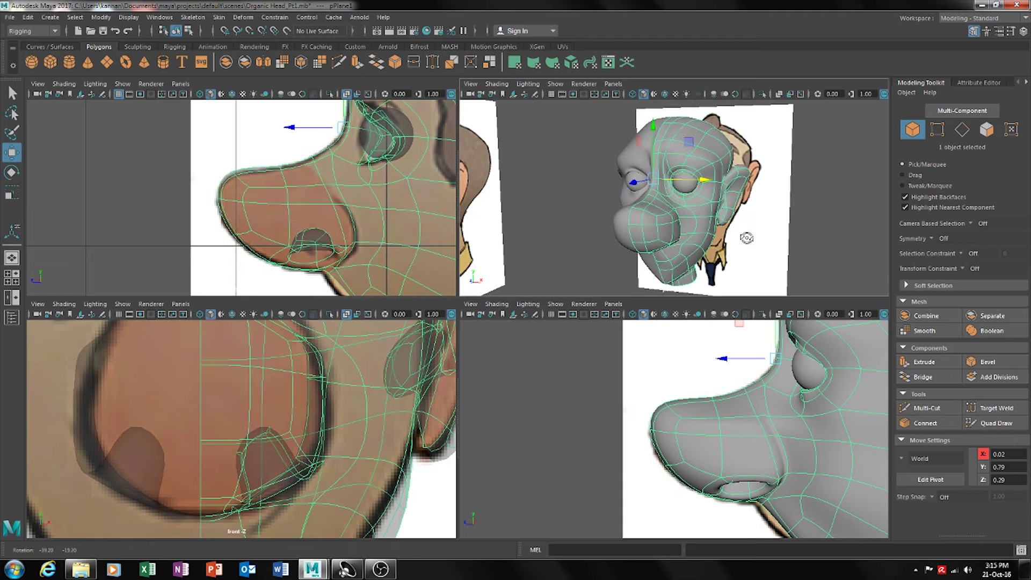
Enlarge the perspective view and examine the nose, cheek and mouth area from several angles beside both reference images
{"action": "key", "text": "space"}
{"action": "left_click_drag", "start_coordinate": [670, 272], "coordinate": [451, 267], "text": "alt"}
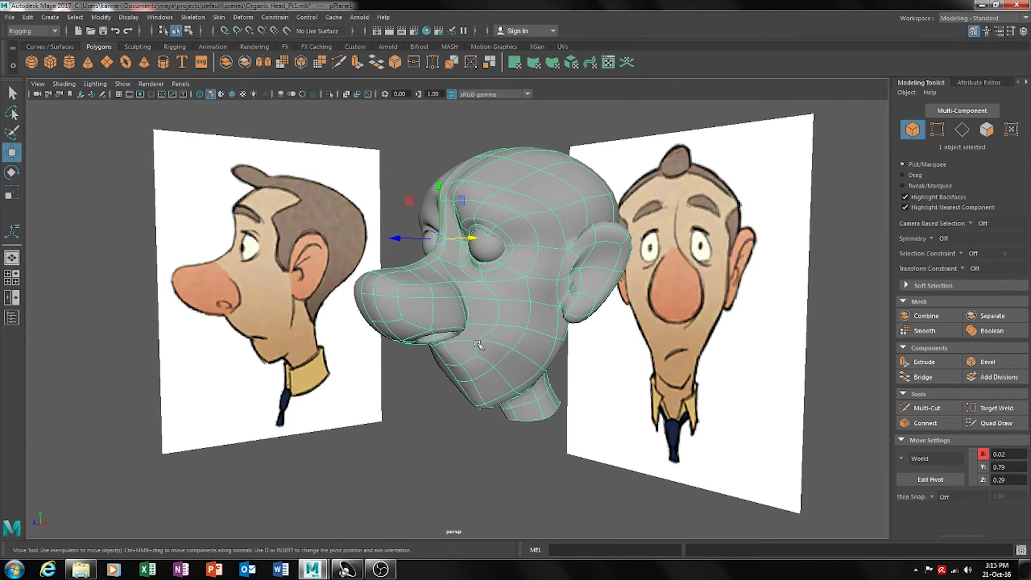
{"action": "left_click_drag", "start_coordinate": [465, 360], "coordinate": [526, 309], "text": "alt"}
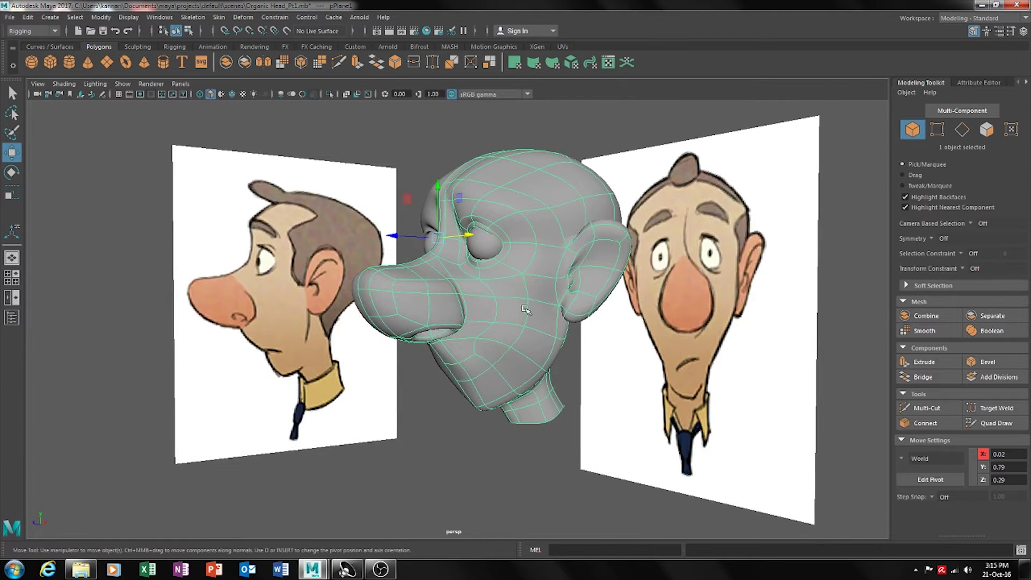
{"action": "left_click_drag", "start_coordinate": [467, 393], "coordinate": [530, 362], "text": "alt"}
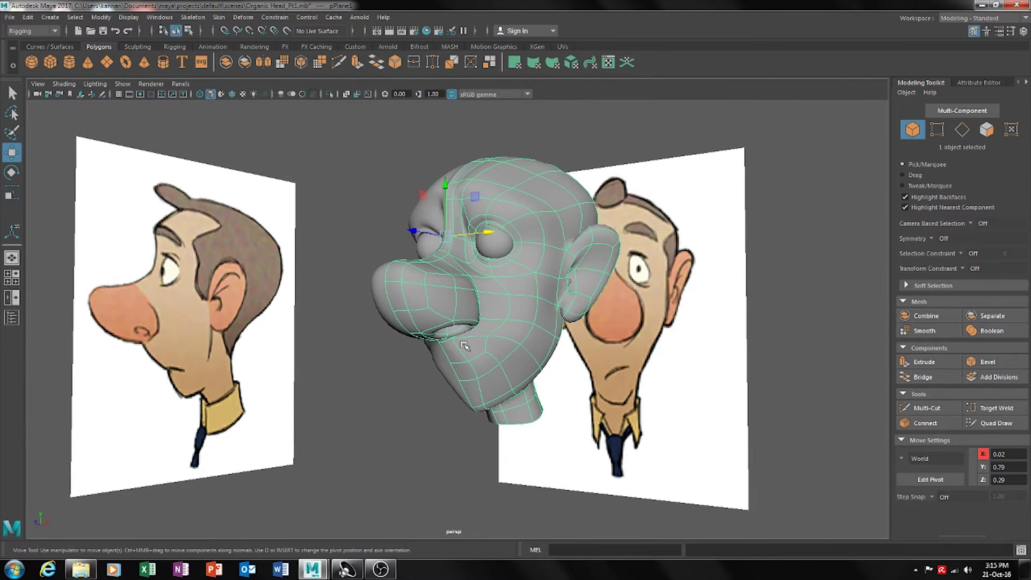
{"action": "left_click_drag", "start_coordinate": [553, 375], "coordinate": [466, 379], "text": "alt"}
{"action": "left_click_drag", "start_coordinate": [576, 390], "coordinate": [543, 393], "text": "alt"}
{"action": "left_click_drag", "start_coordinate": [569, 359], "coordinate": [591, 373], "text": "alt"}
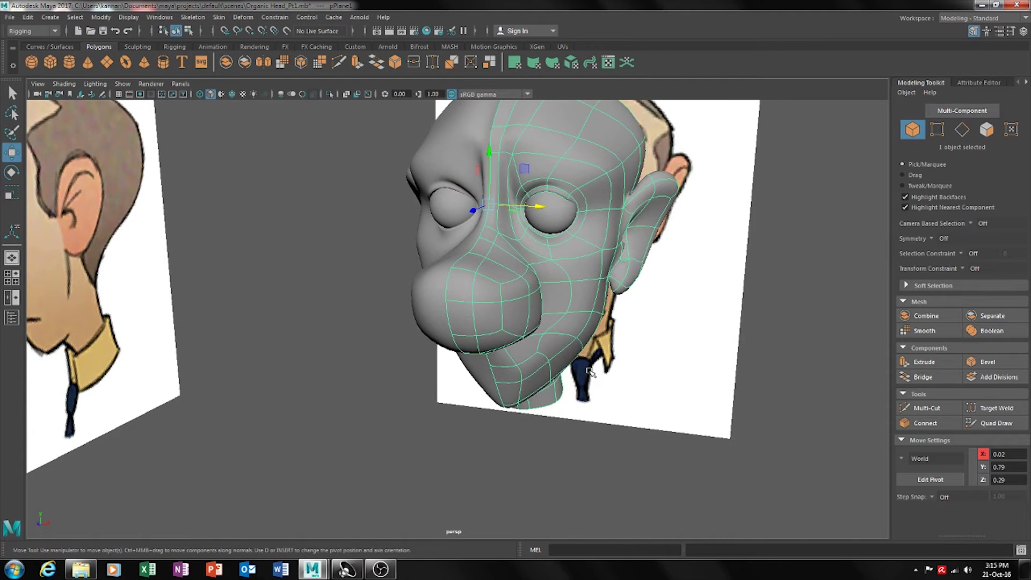
{"action": "left_click_drag", "start_coordinate": [576, 395], "coordinate": [543, 379], "text": "alt"}
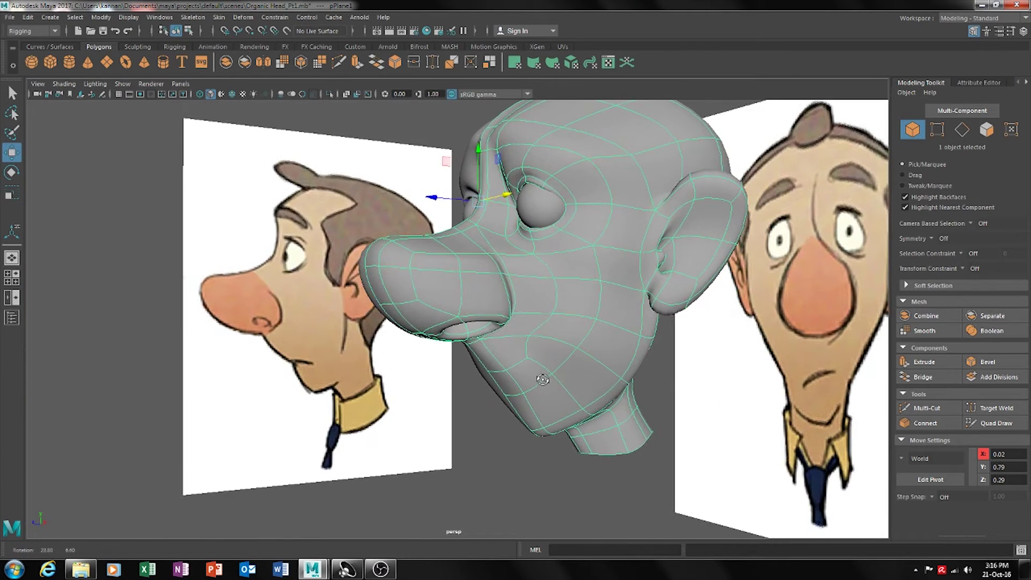
{"action": "left_click", "coordinate": [495, 430]}
{"action": "left_click_drag", "start_coordinate": [495, 430], "coordinate": [417, 259], "text": "alt"}
{"action": "left_click", "coordinate": [596, 413]}
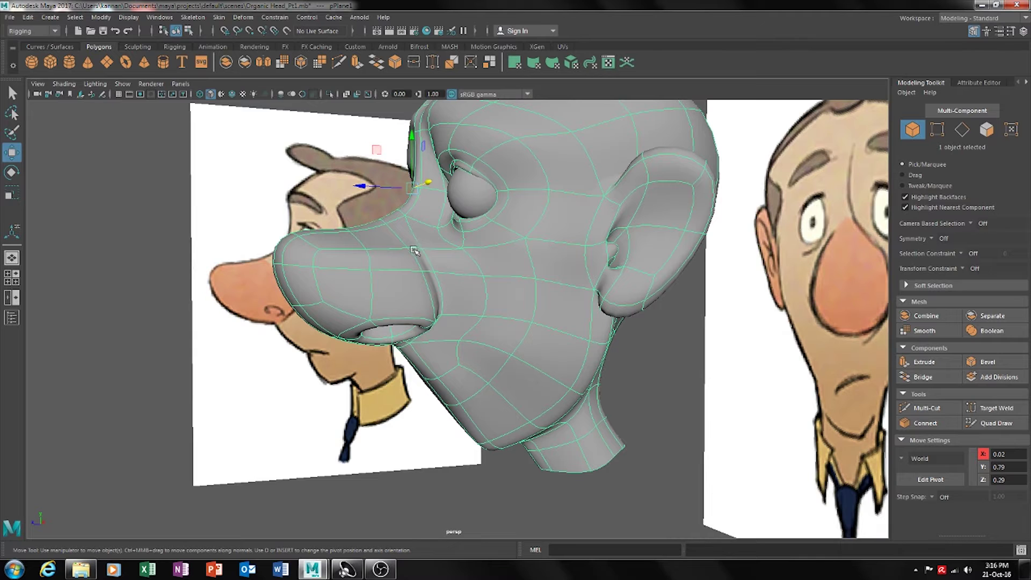
{"action": "left_click_drag", "start_coordinate": [441, 262], "coordinate": [460, 330], "text": "alt"}
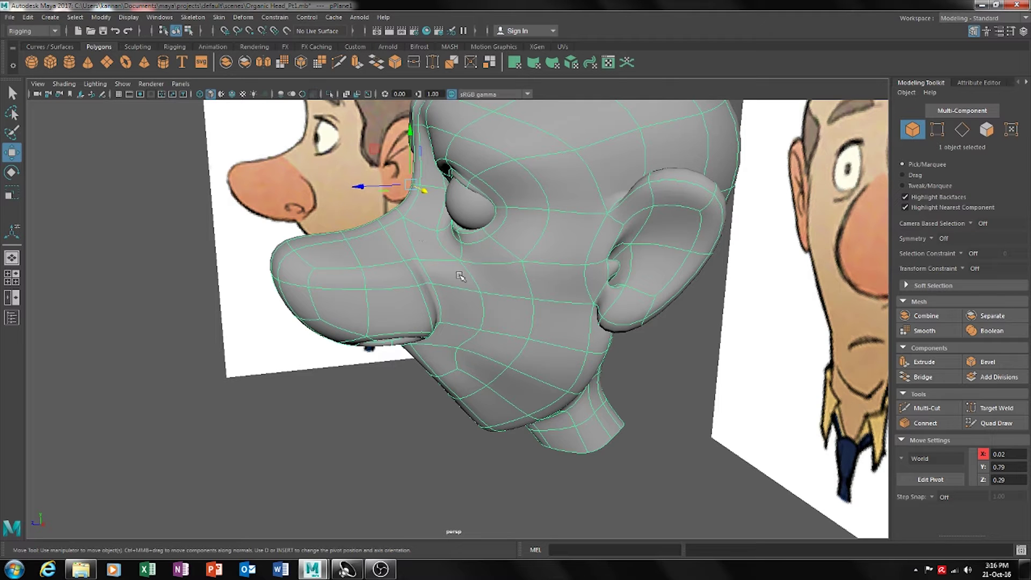
{"action": "left_click_drag", "start_coordinate": [439, 367], "coordinate": [424, 363], "text": "alt"}
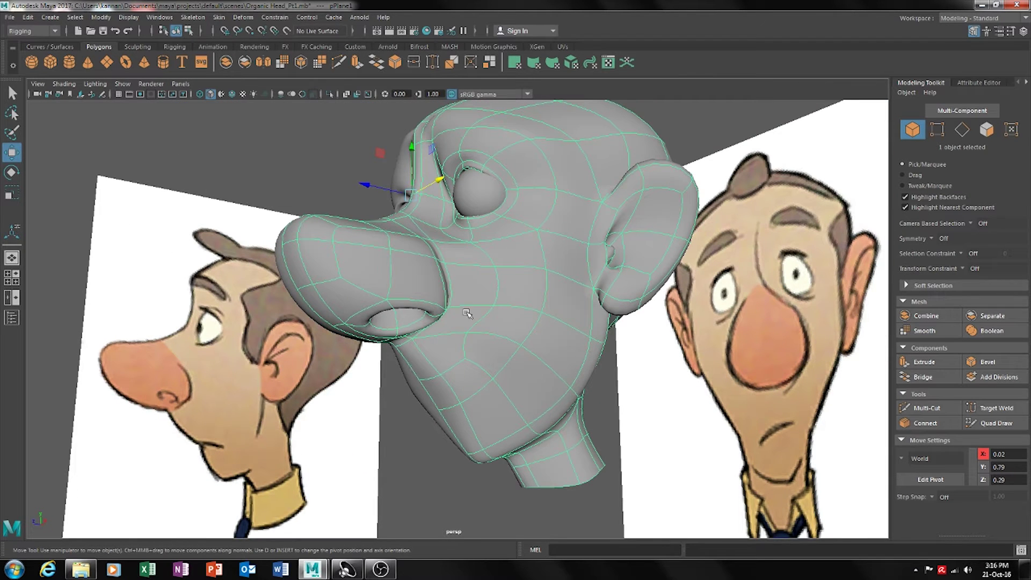
{"action": "left_click_drag", "start_coordinate": [488, 346], "coordinate": [494, 353], "text": "alt"}
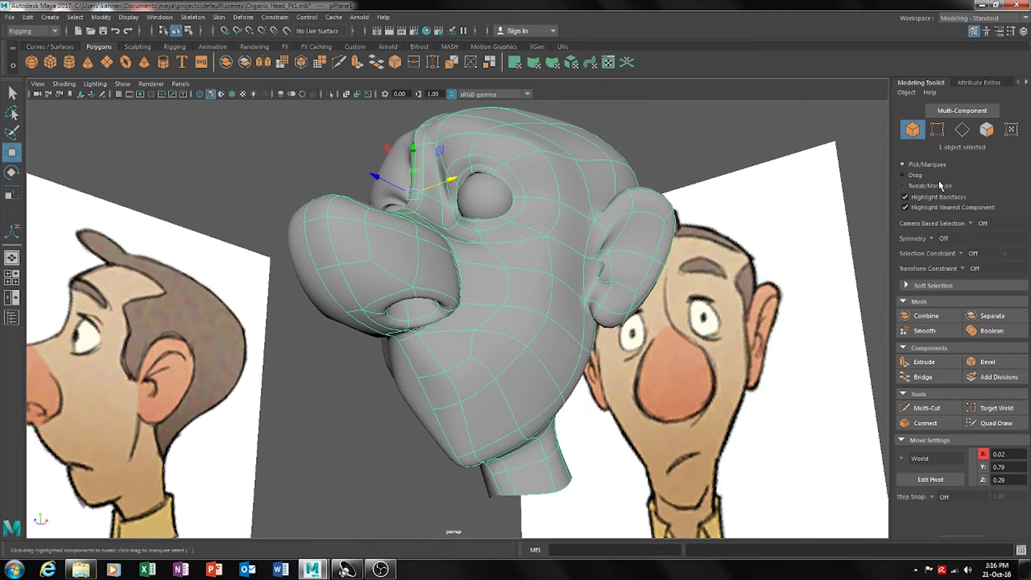
Select the two mouth faces below the nose, extrude them inward with a local Z translate of -0.149, and clear the selection
{"action": "left_click", "coordinate": [989, 130]}
{"action": "left_click", "coordinate": [446, 392]}
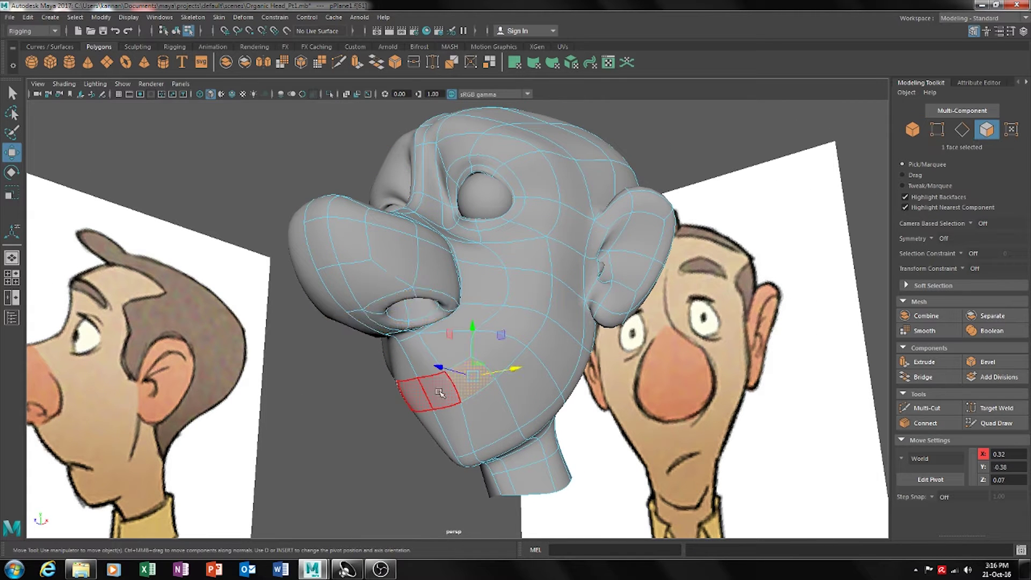
{"action": "left_click", "coordinate": [409, 391], "text": "shift"}
{"action": "left_click_drag", "start_coordinate": [543, 366], "coordinate": [516, 375], "text": "alt"}
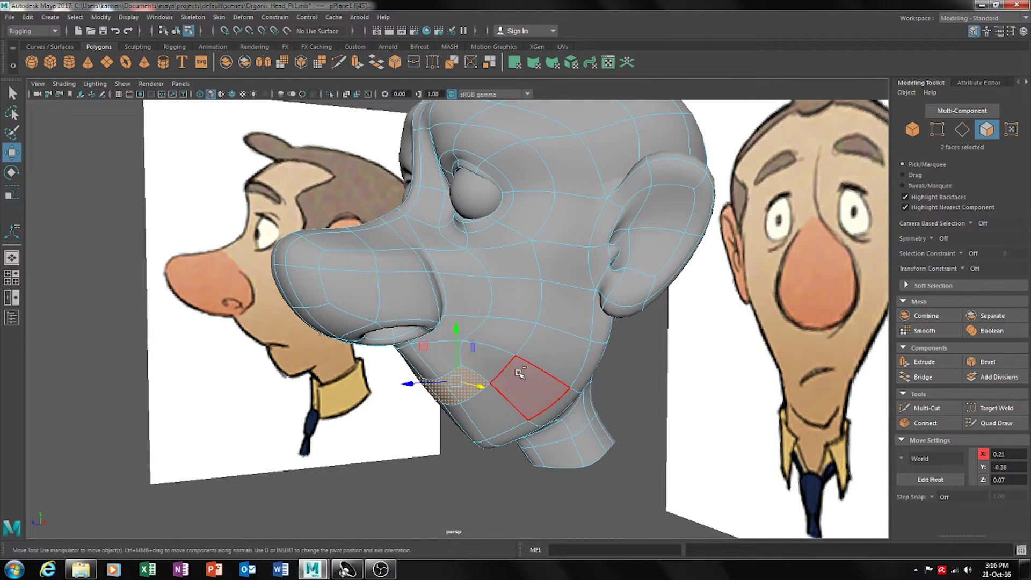
{"action": "key", "text": "ctrl+e"}
{"action": "left_click_drag", "start_coordinate": [554, 402], "coordinate": [637, 388], "text": "alt"}
{"action": "left_click_drag", "start_coordinate": [546, 375], "coordinate": [441, 393], "text": "alt"}
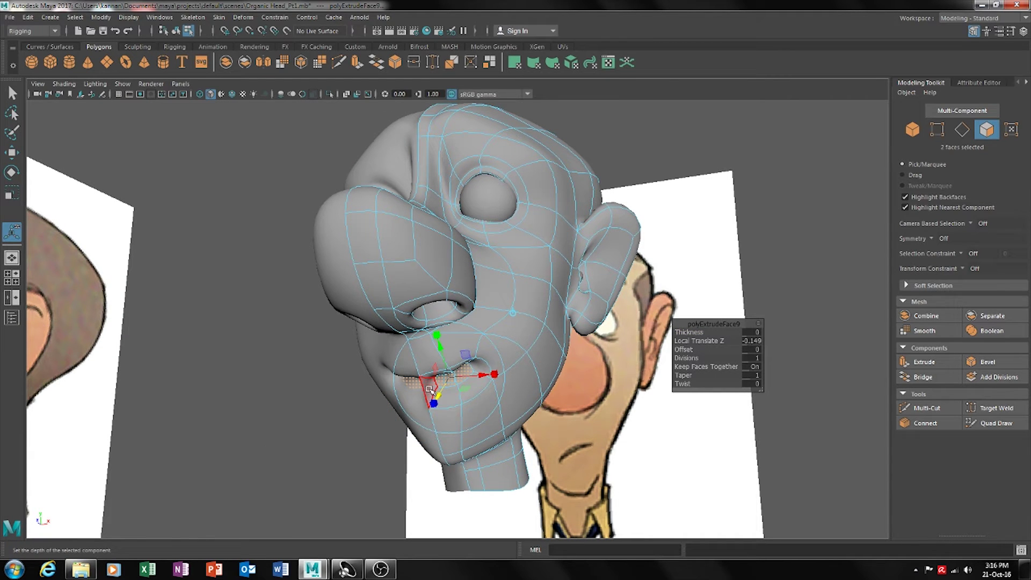
{"action": "left_click", "coordinate": [430, 389]}
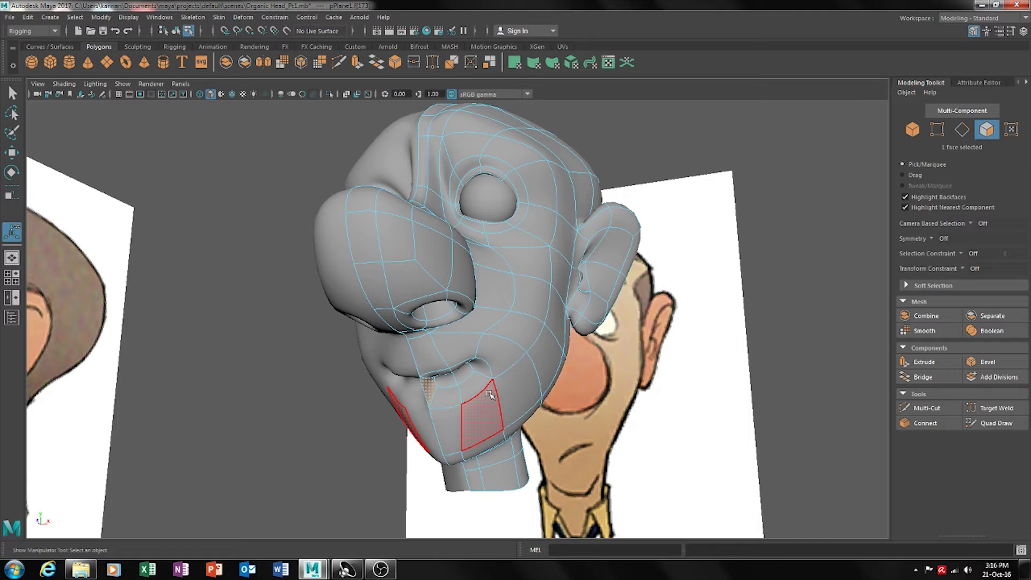
{"action": "left_click", "coordinate": [629, 359]}
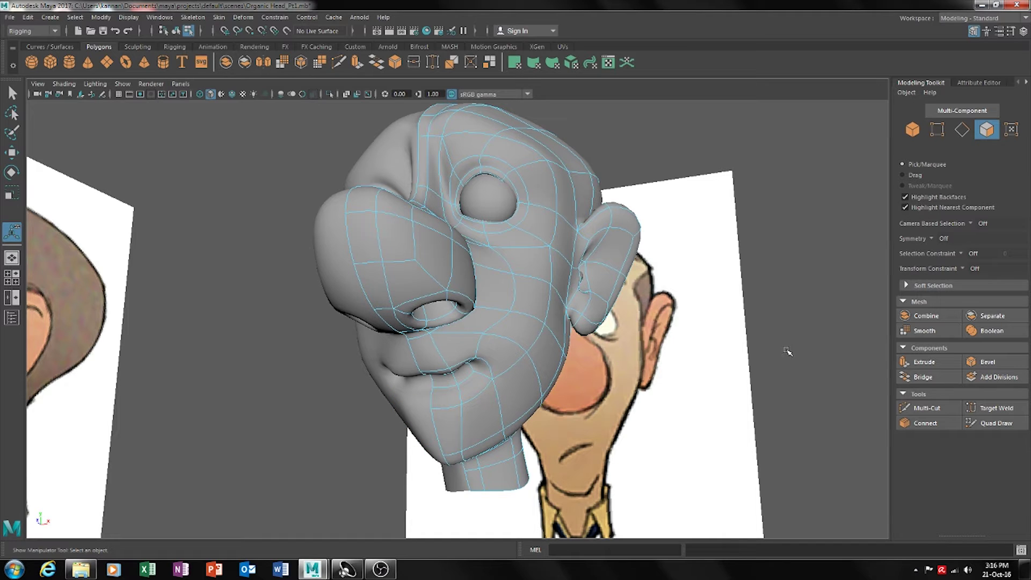
Move the lower-lip face beside the centre line forward to Z 0.22 and down to Y -0.46, and clear the selection
{"action": "left_click_drag", "start_coordinate": [787, 351], "coordinate": [421, 395], "text": "alt"}
{"action": "left_click", "coordinate": [451, 399]}
{"action": "key", "text": "w"}
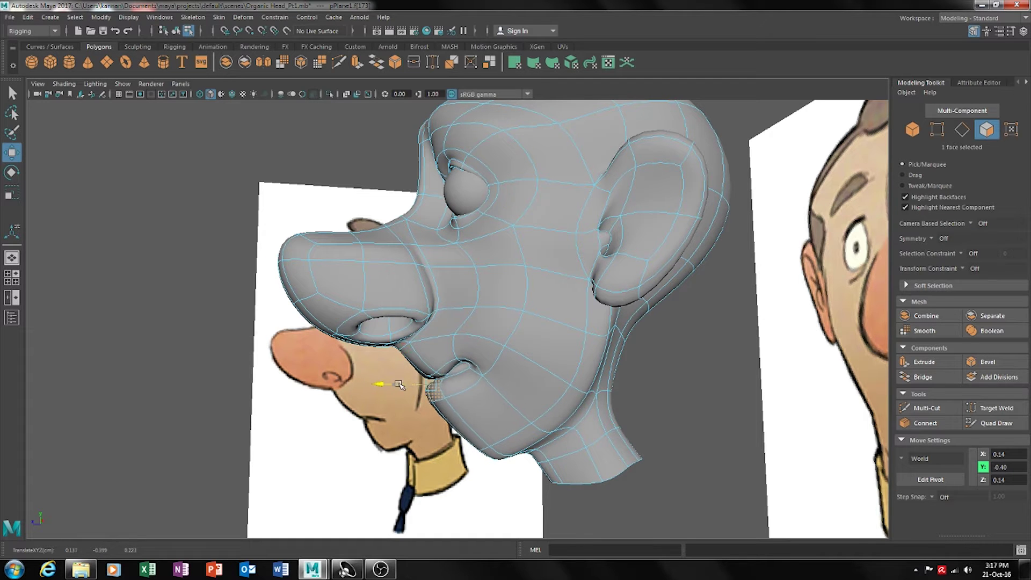
{"action": "left_click", "coordinate": [617, 410]}
{"action": "left_click_drag", "start_coordinate": [618, 410], "coordinate": [523, 417], "text": "alt"}
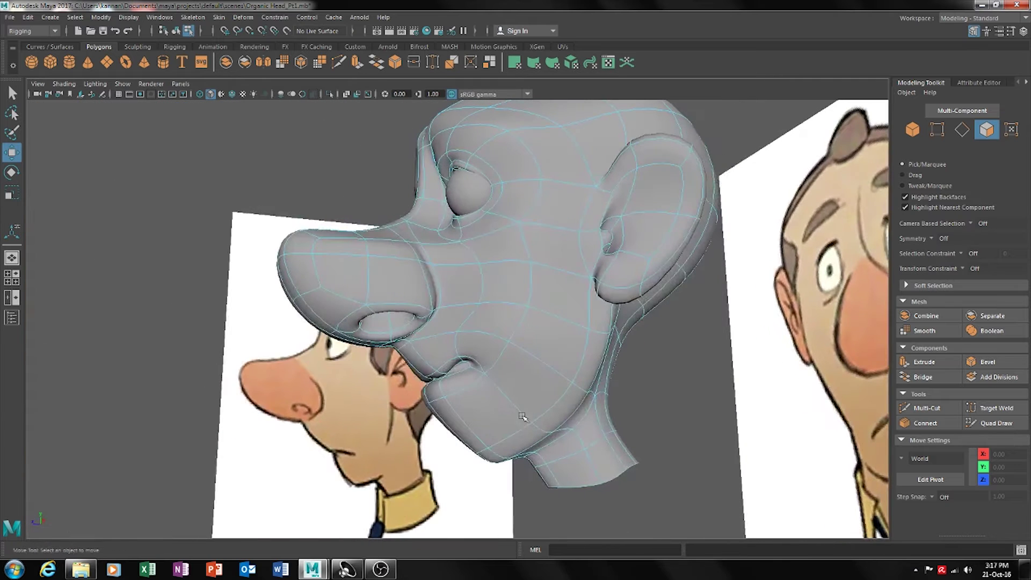
{"action": "left_click", "coordinate": [435, 393]}
{"action": "left_click_drag", "start_coordinate": [436, 392], "coordinate": [430, 363], "text": "alt"}
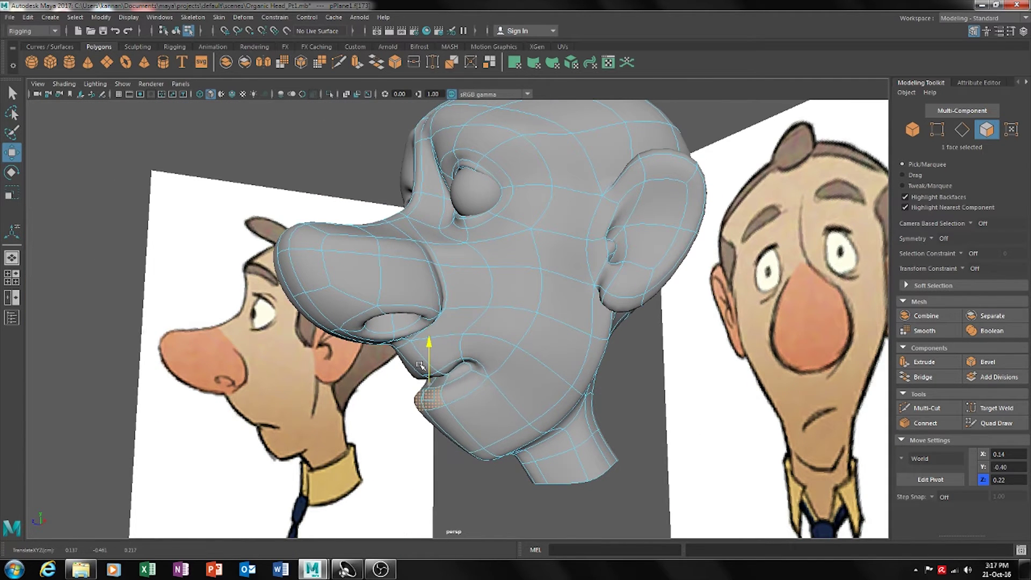
{"action": "left_click_drag", "start_coordinate": [507, 379], "coordinate": [465, 367], "text": "alt"}
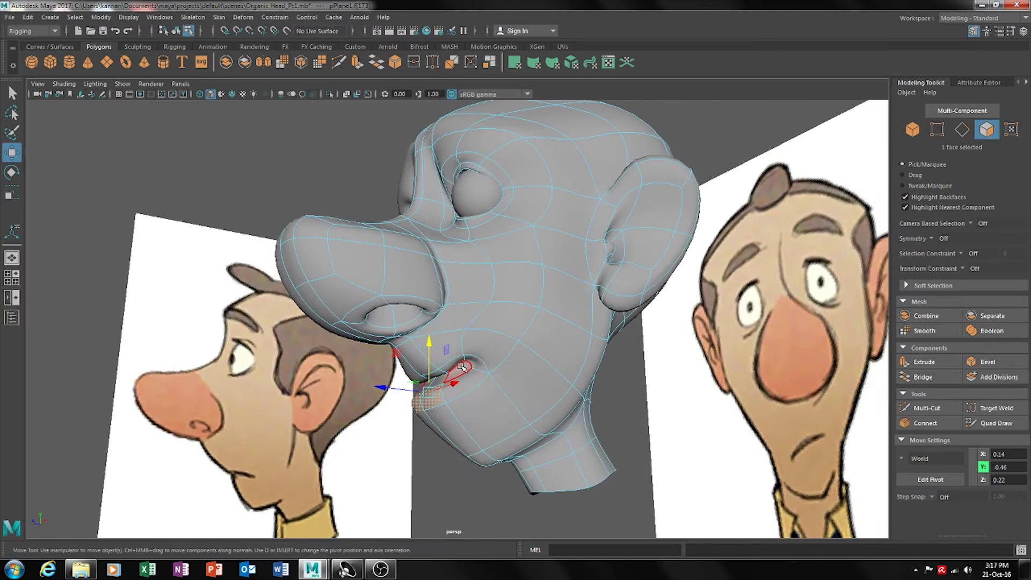
{"action": "left_click_drag", "start_coordinate": [546, 344], "coordinate": [516, 397], "text": "alt"}
{"action": "left_click", "coordinate": [653, 390]}
Return to object mode and examine the lips and mouth corner on the whole head from several angles
{"action": "left_click", "coordinate": [989, 132]}
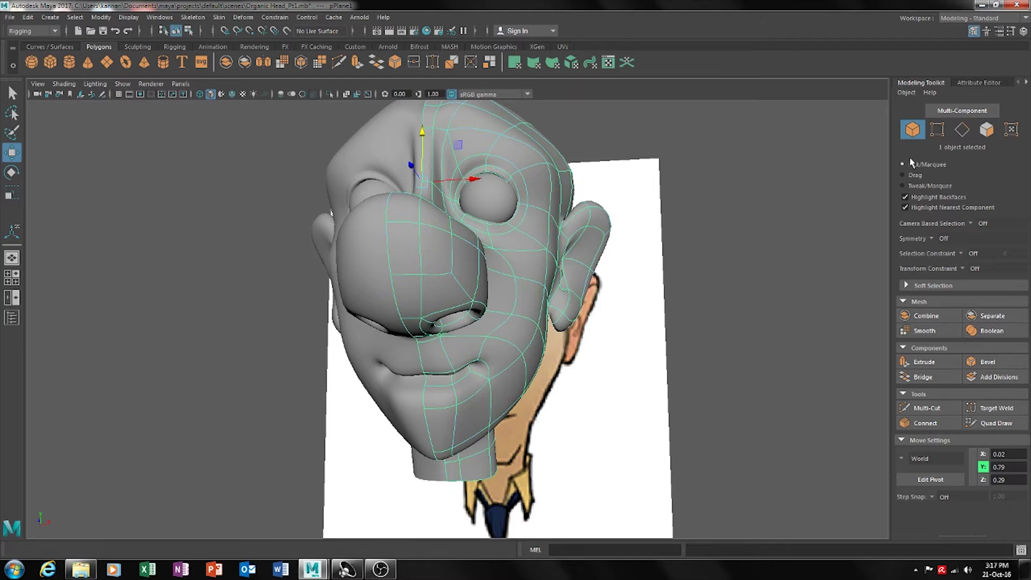
{"action": "left_click_drag", "start_coordinate": [661, 335], "coordinate": [428, 359], "text": "alt"}
{"action": "left_click", "coordinate": [505, 391]}
{"action": "left_click_drag", "start_coordinate": [523, 385], "coordinate": [477, 378], "text": "alt"}
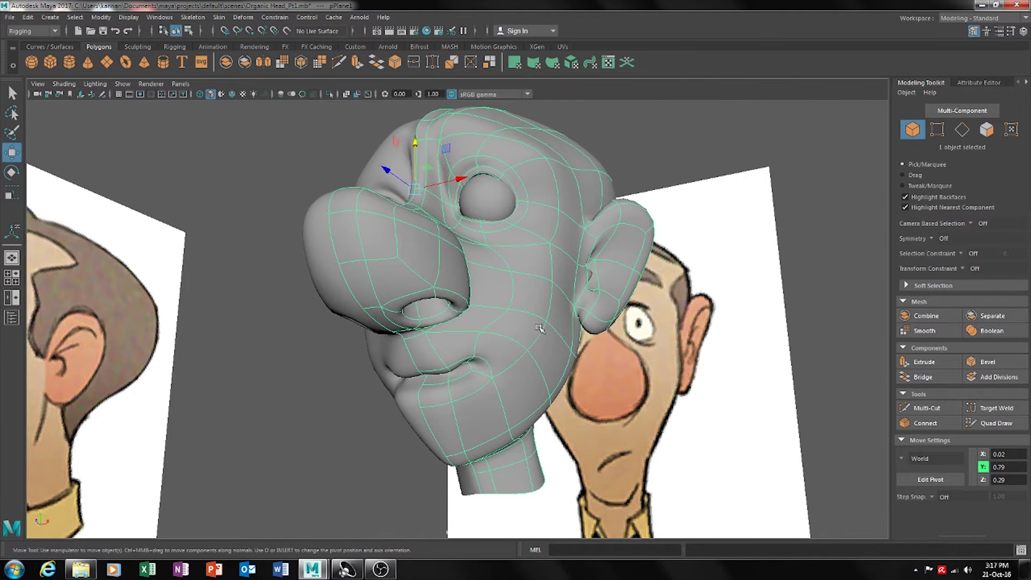
{"action": "left_click_drag", "start_coordinate": [533, 366], "coordinate": [513, 372], "text": "alt"}
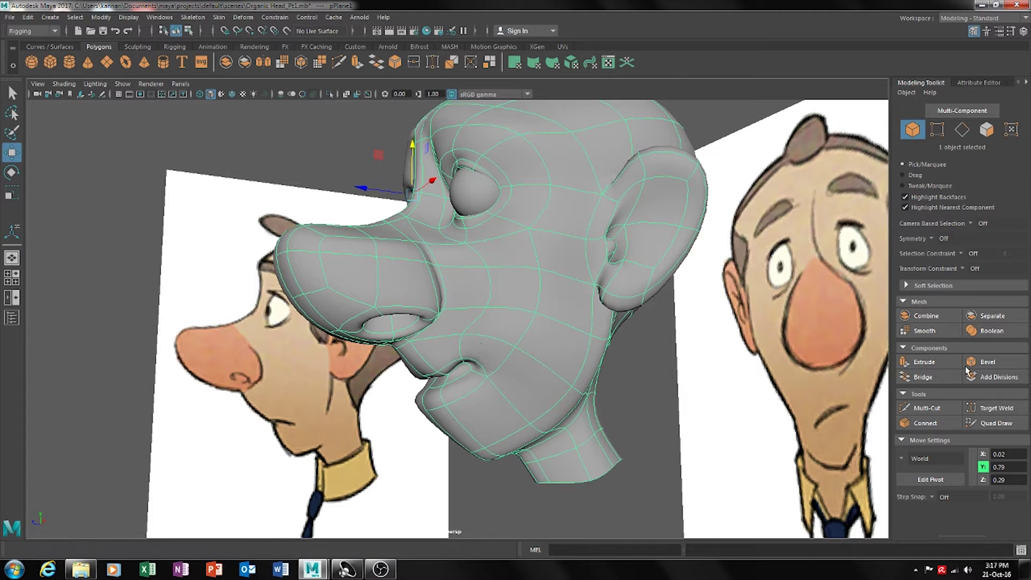
Use Multi-Cut to draw an edge path from the mouth corner up and across the cheek and jaw to just below the ear
{"action": "left_click", "coordinate": [927, 408]}
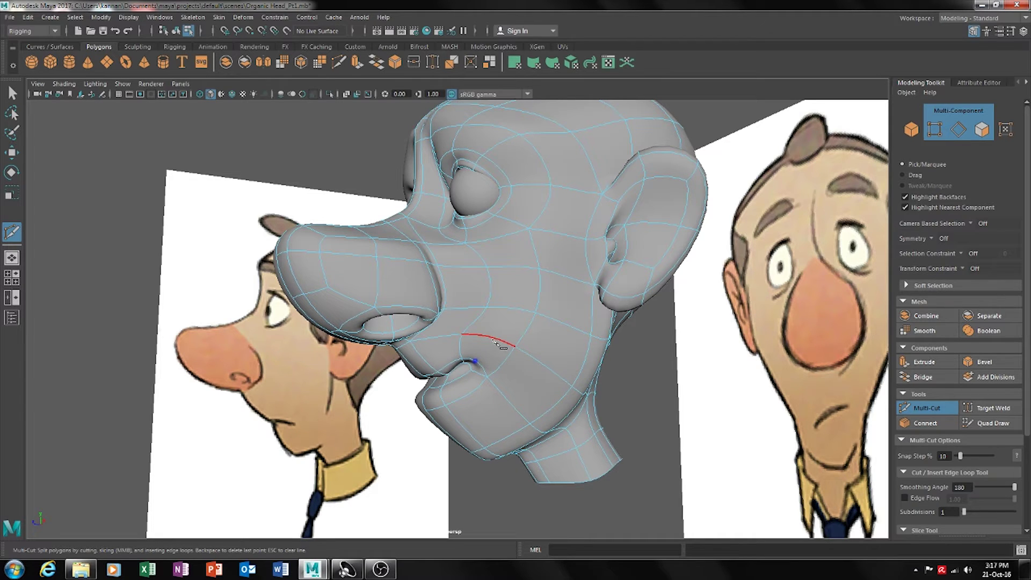
{"action": "left_click", "coordinate": [521, 337]}
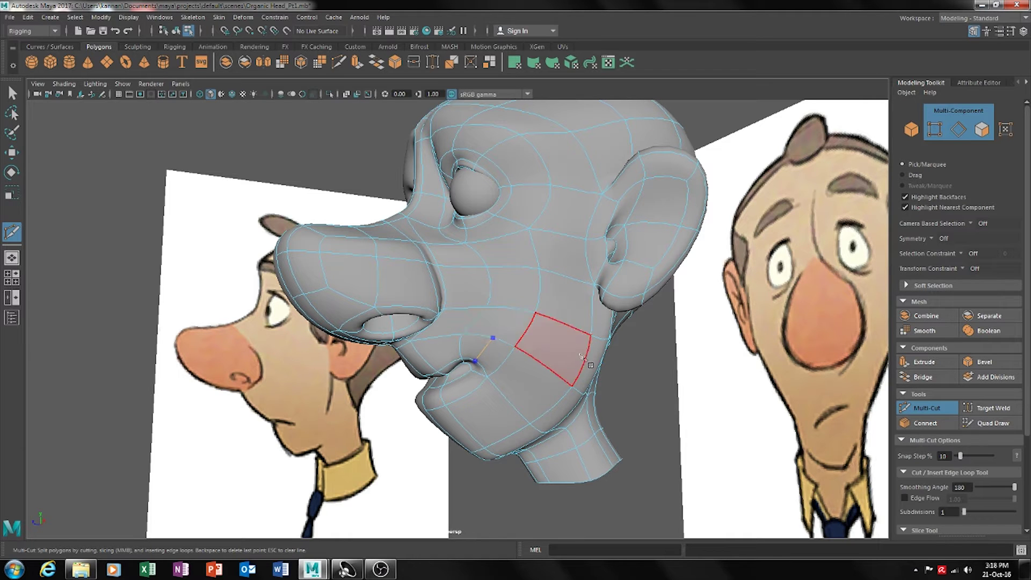
{"action": "left_click_drag", "start_coordinate": [639, 376], "coordinate": [594, 376], "text": "alt"}
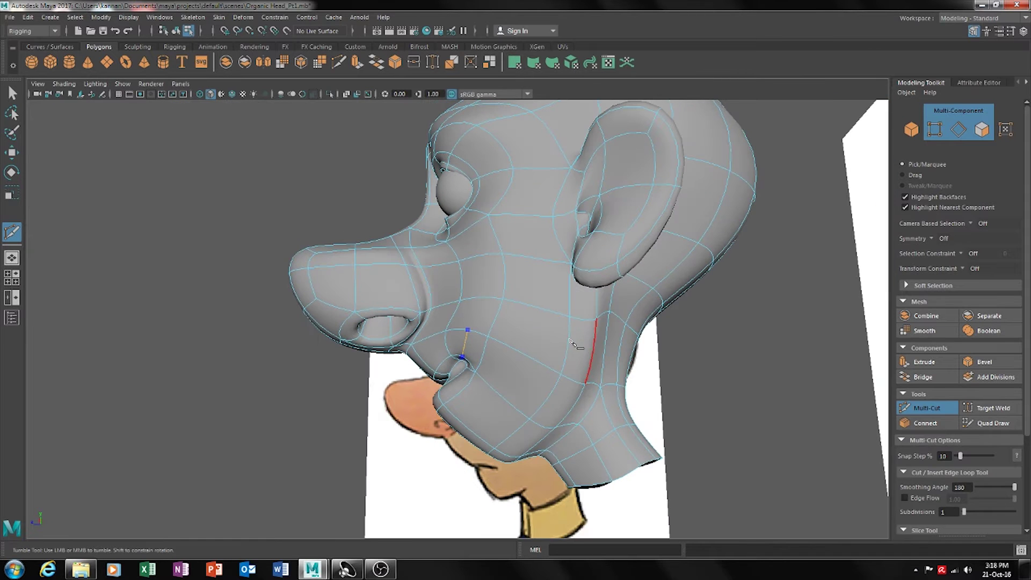
{"action": "left_click", "coordinate": [499, 319]}
{"action": "left_click_drag", "start_coordinate": [600, 349], "coordinate": [724, 416], "text": "alt"}
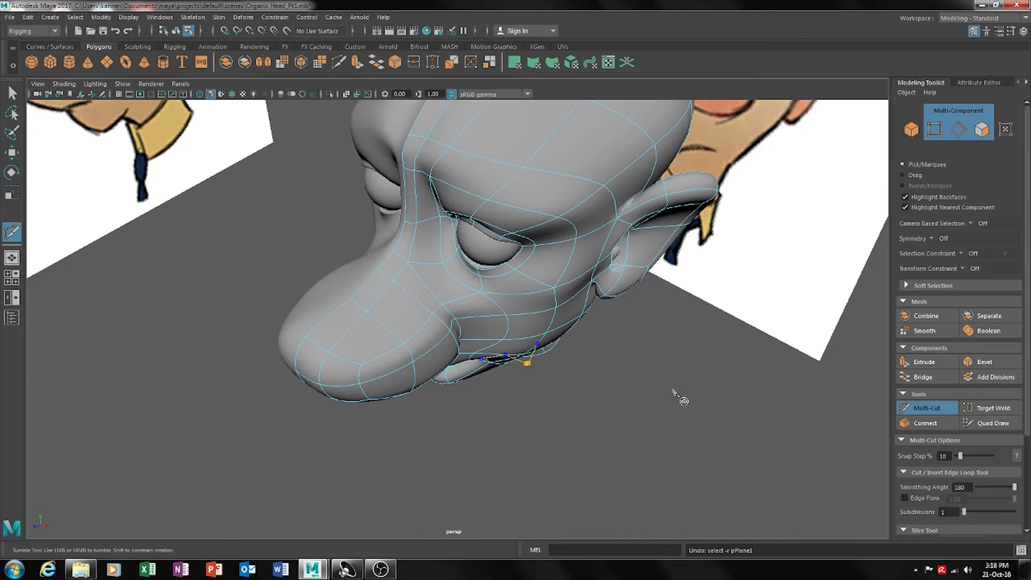
{"action": "left_click_drag", "start_coordinate": [652, 424], "coordinate": [519, 350], "text": "alt"}
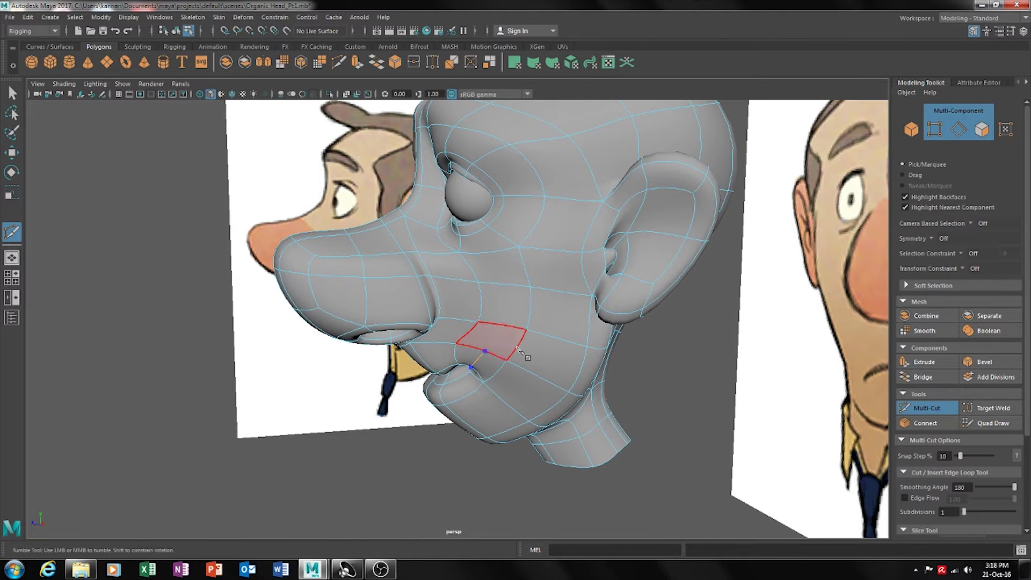
{"action": "left_click_drag", "start_coordinate": [641, 371], "coordinate": [548, 368], "text": "alt"}
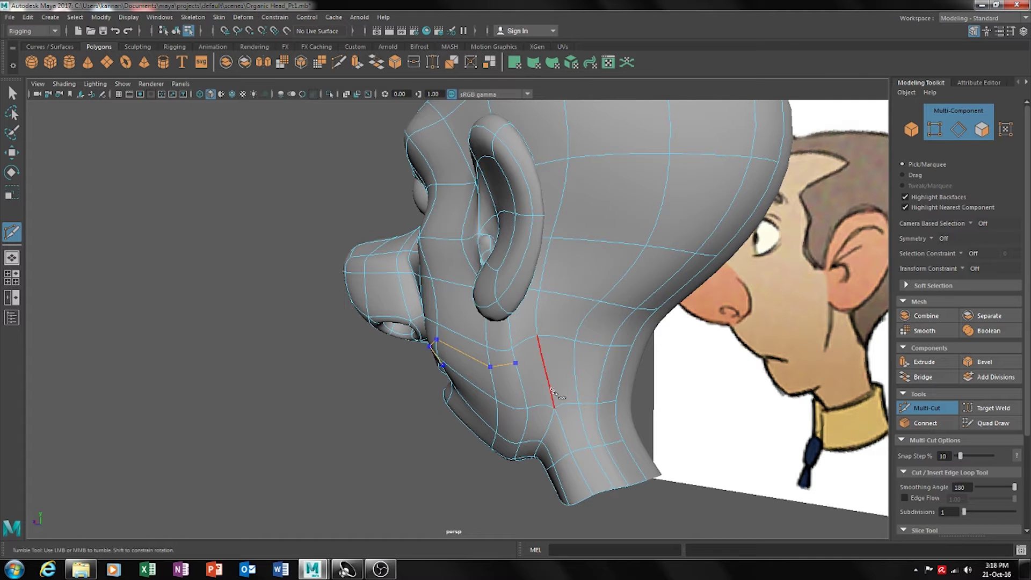
{"action": "left_click", "coordinate": [539, 339]}
{"action": "left_click_drag", "start_coordinate": [561, 379], "coordinate": [602, 381], "text": "alt"}
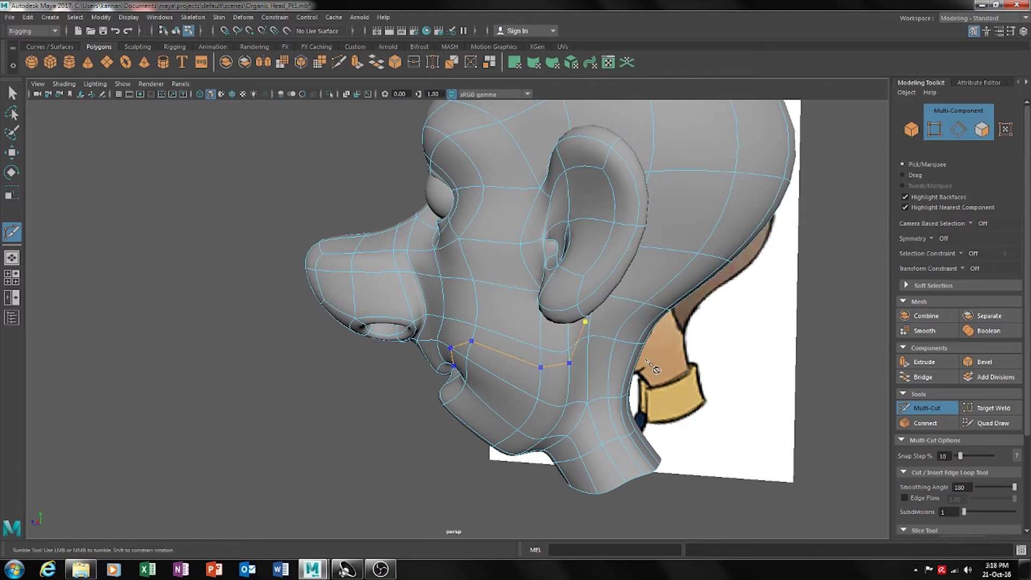
{"action": "key", "text": "Return"}
{"action": "left_click_drag", "start_coordinate": [602, 368], "coordinate": [661, 386], "text": "alt"}
{"action": "key", "text": "w"}
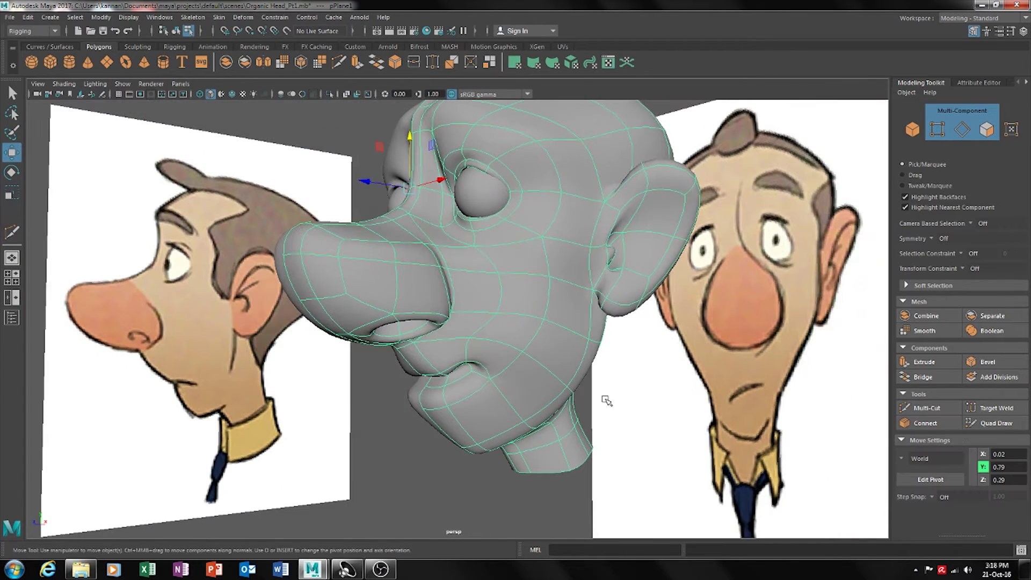
Deselect the head mesh and check the mouth and cheek shading from a front three-quarter view
{"action": "left_click_drag", "start_coordinate": [610, 473], "coordinate": [553, 495], "text": "alt"}
{"action": "left_click", "coordinate": [564, 453]}
{"action": "left_click_drag", "start_coordinate": [565, 453], "coordinate": [653, 437], "text": "alt"}
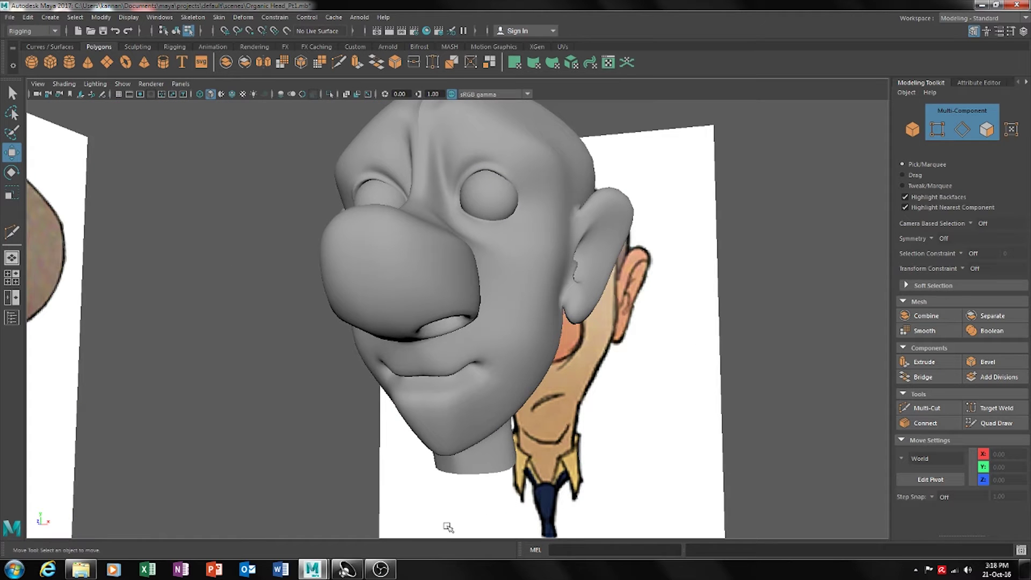
Switch to Windows Explorer and look through Local Disk (H:) for a folder of modeling references
{"action": "left_click", "coordinate": [80, 569]}
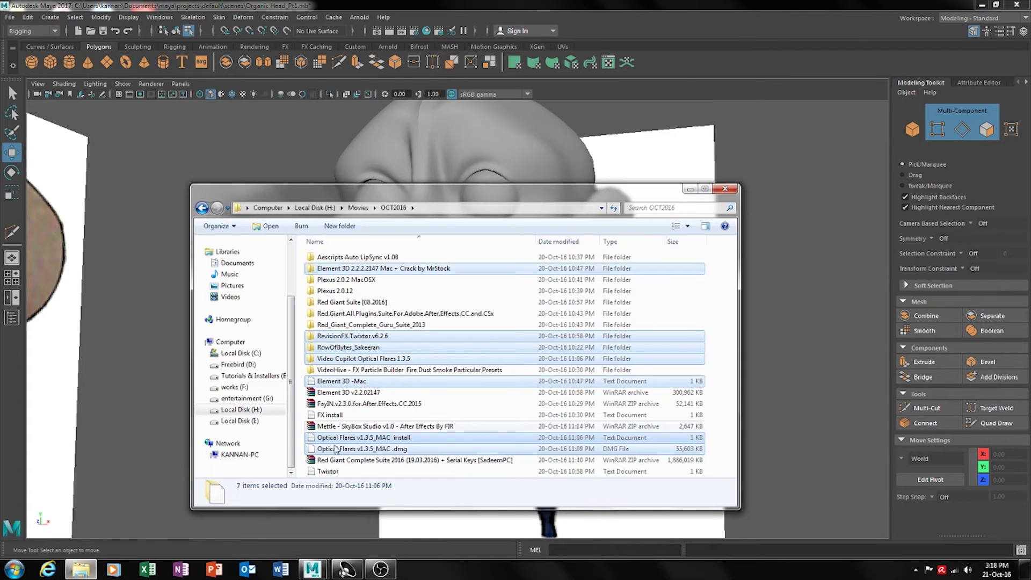
{"action": "left_click", "coordinate": [315, 207]}
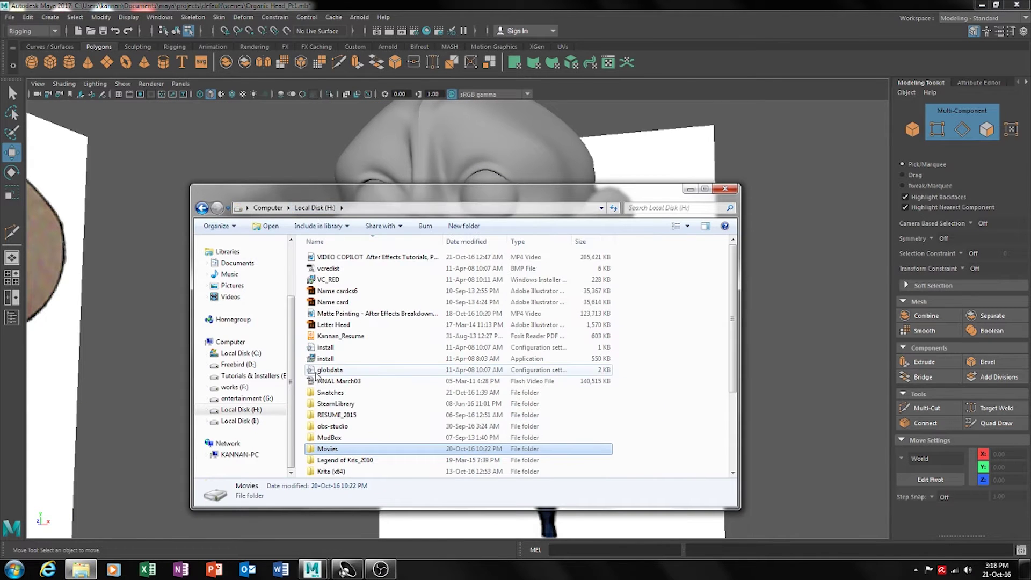
{"action": "scroll", "coordinate": [349, 445], "scroll_direction": "down", "scroll_amount": 1}
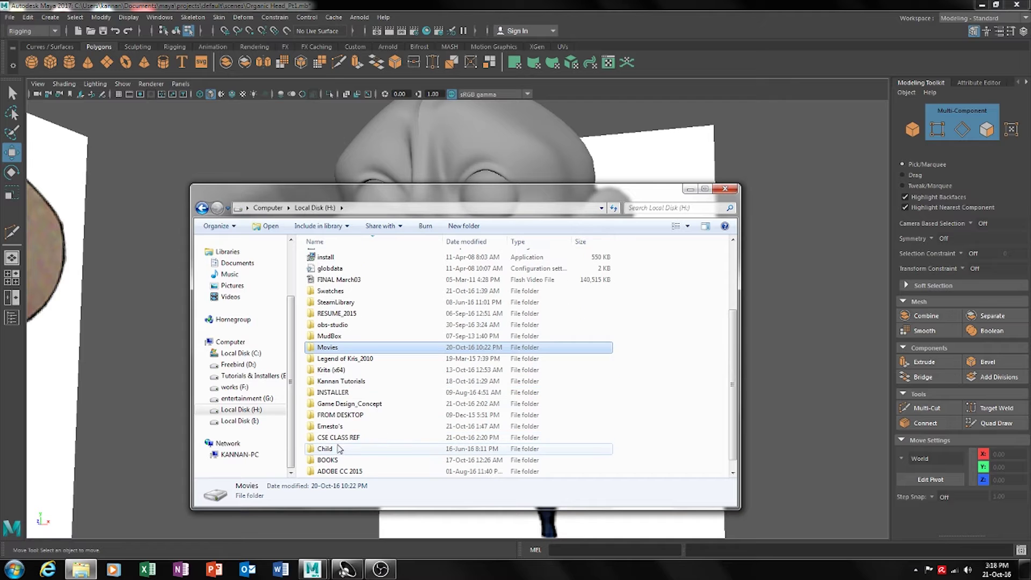
{"action": "left_click", "coordinate": [344, 407]}
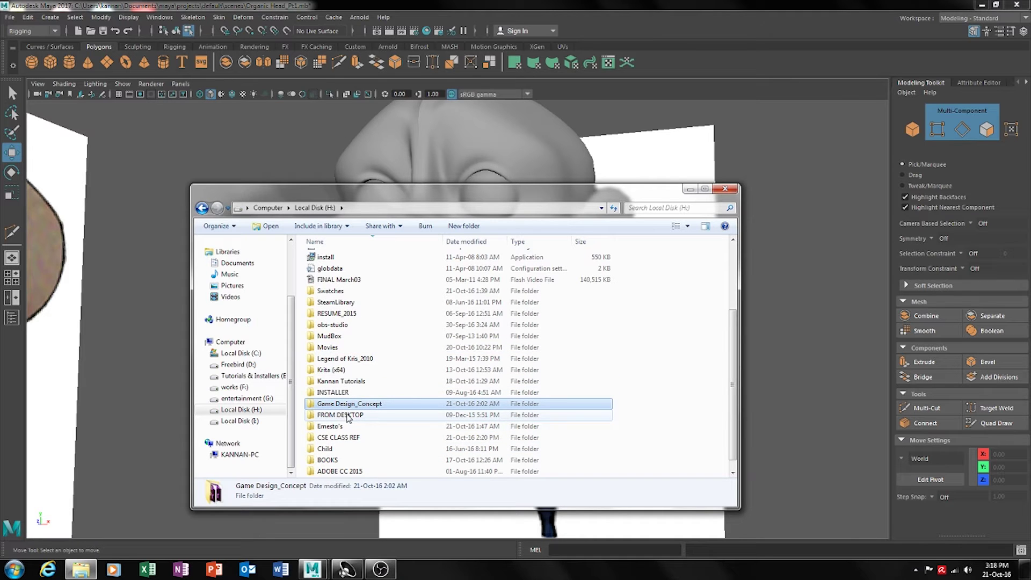
{"action": "scroll", "coordinate": [338, 445], "scroll_direction": "up", "scroll_amount": 1}
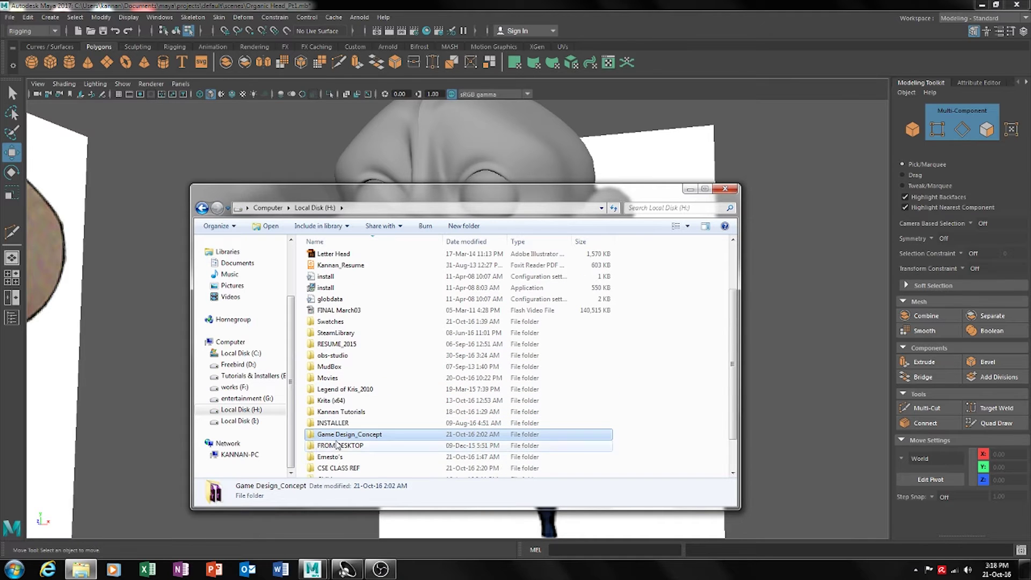
Open the R&D folder on Tutorials & Installers (E:) and browse its 3D Modeling Techniques subfolder
{"action": "left_click", "coordinate": [253, 376]}
{"action": "double_click", "coordinate": [411, 376]}
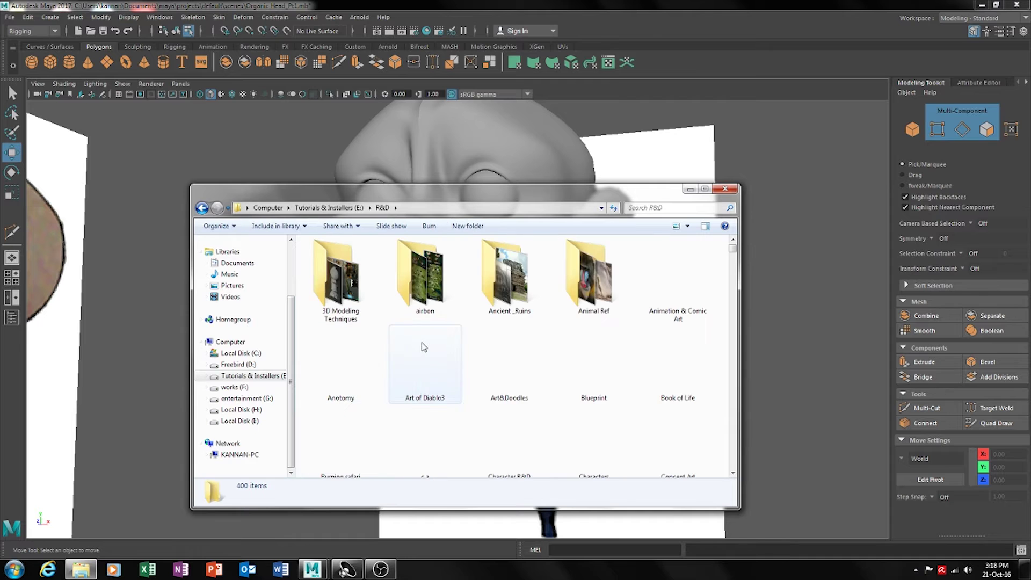
{"action": "double_click", "coordinate": [352, 300]}
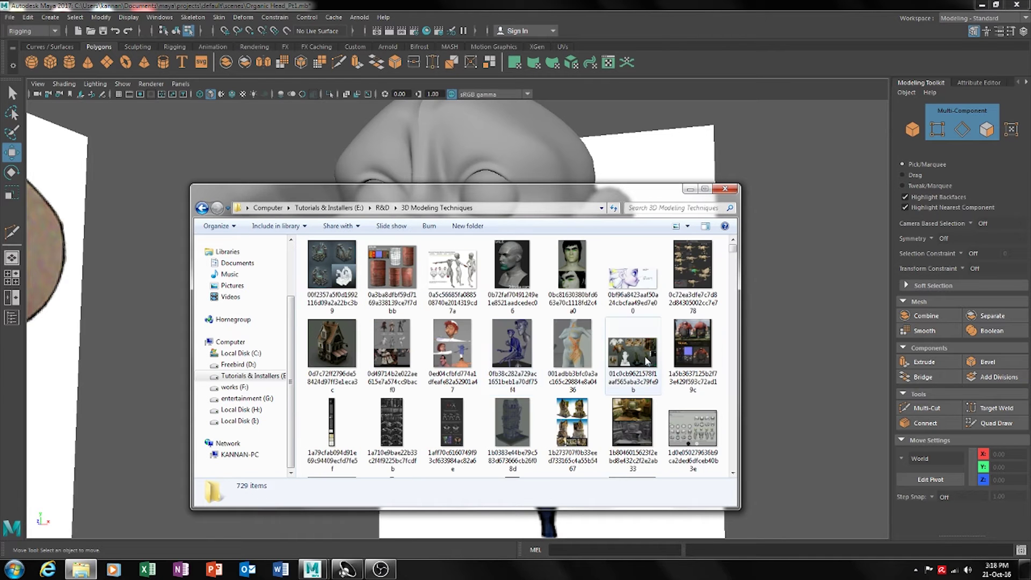
{"action": "scroll", "coordinate": [647, 361], "scroll_direction": "down", "scroll_amount": 3}
{"action": "scroll", "coordinate": [537, 357], "scroll_direction": "up", "scroll_amount": 3}
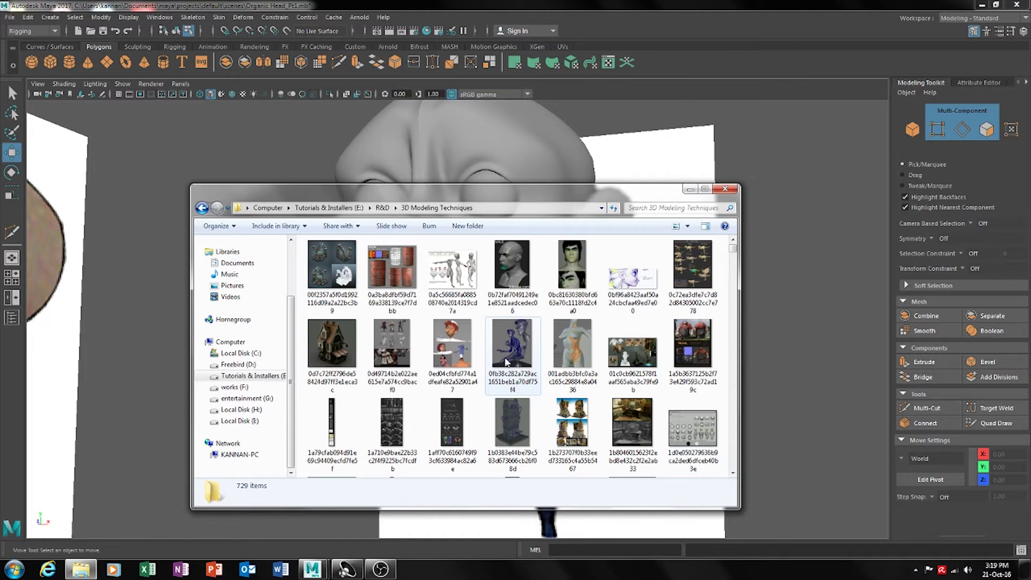
Open the Ratatouille wireframe reference image, examine the edge flow on the characters' faces, and close the image
{"action": "double_click", "coordinate": [469, 354]}
{"action": "scroll", "coordinate": [670, 352], "scroll_direction": "up", "scroll_amount": 4}
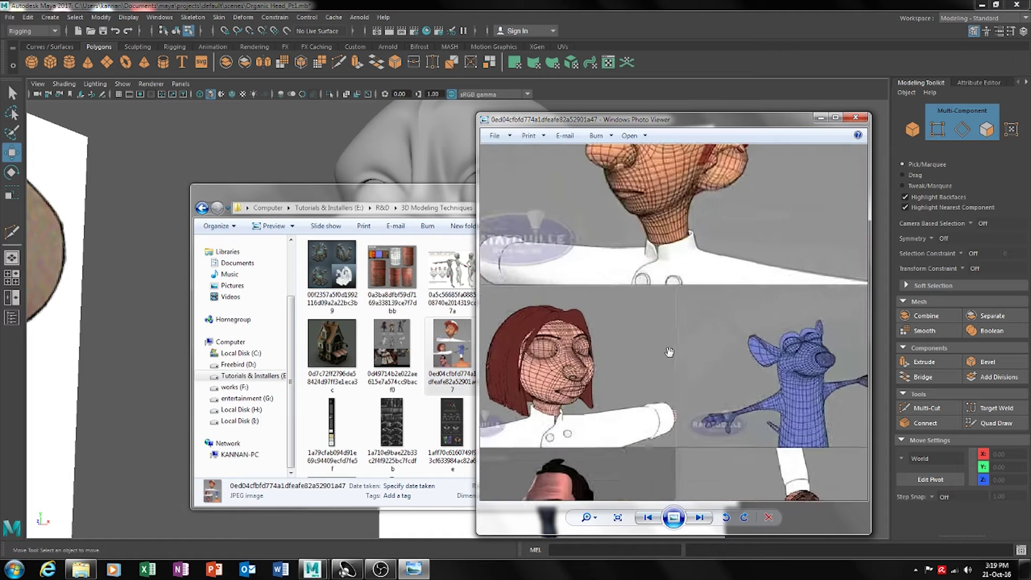
{"action": "scroll", "coordinate": [669, 352], "scroll_direction": "down", "scroll_amount": 1}
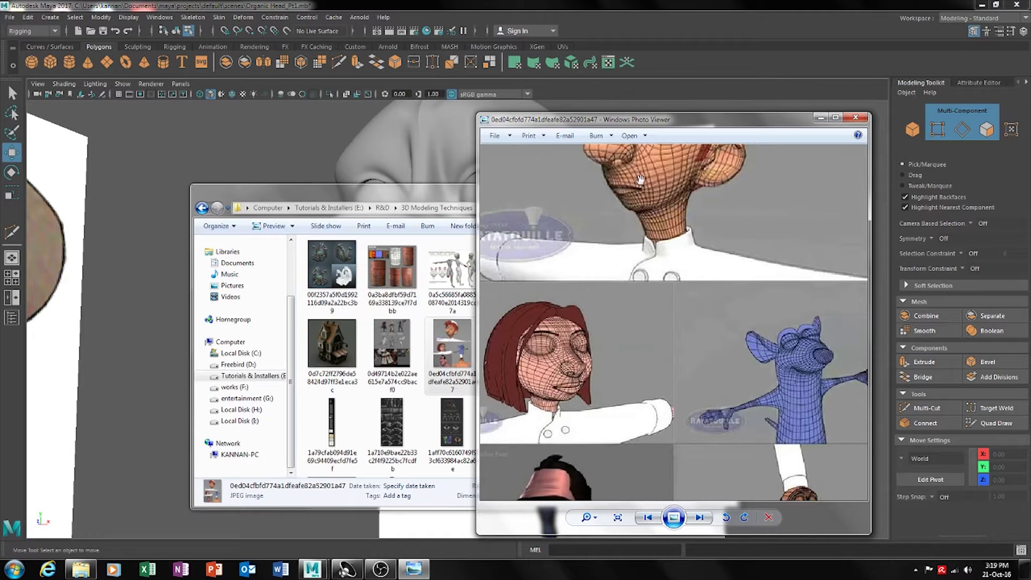
{"action": "scroll", "coordinate": [657, 239], "scroll_direction": "down", "scroll_amount": 1}
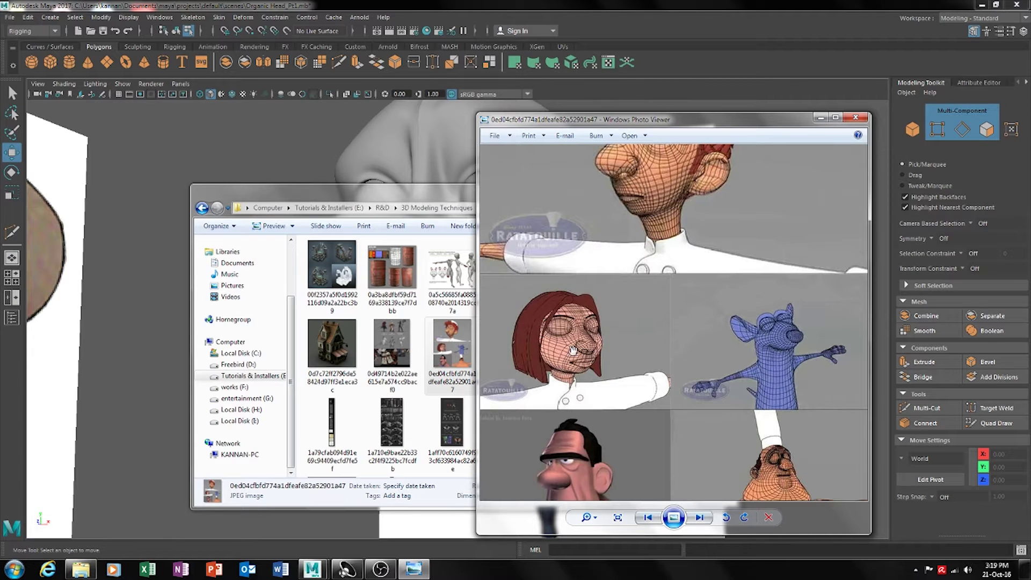
{"action": "scroll", "coordinate": [632, 423], "scroll_direction": "down", "scroll_amount": 1}
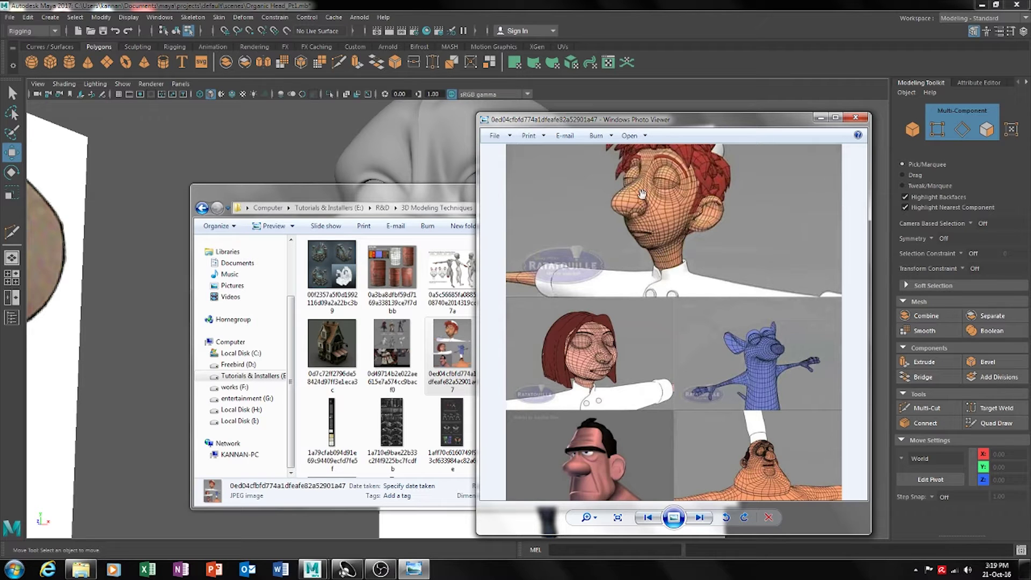
{"action": "left_click", "coordinate": [856, 118]}
Find and open the 3D.sk photo of a woman's face with a drawn wireframe, and study the edge loops around the mouth
{"action": "scroll", "coordinate": [445, 385], "scroll_direction": "down", "scroll_amount": 10}
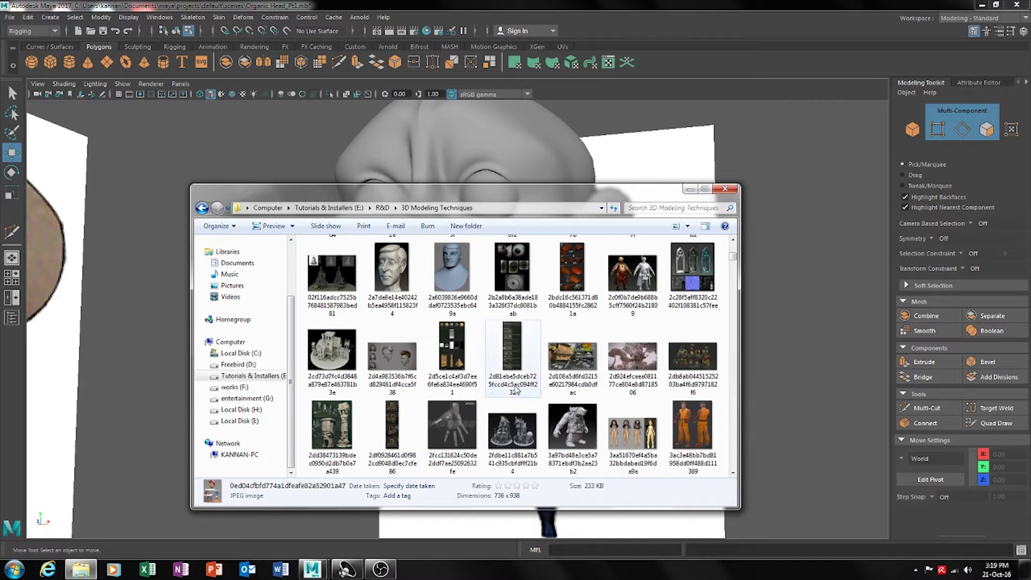
{"action": "scroll", "coordinate": [562, 400], "scroll_direction": "down", "scroll_amount": 5}
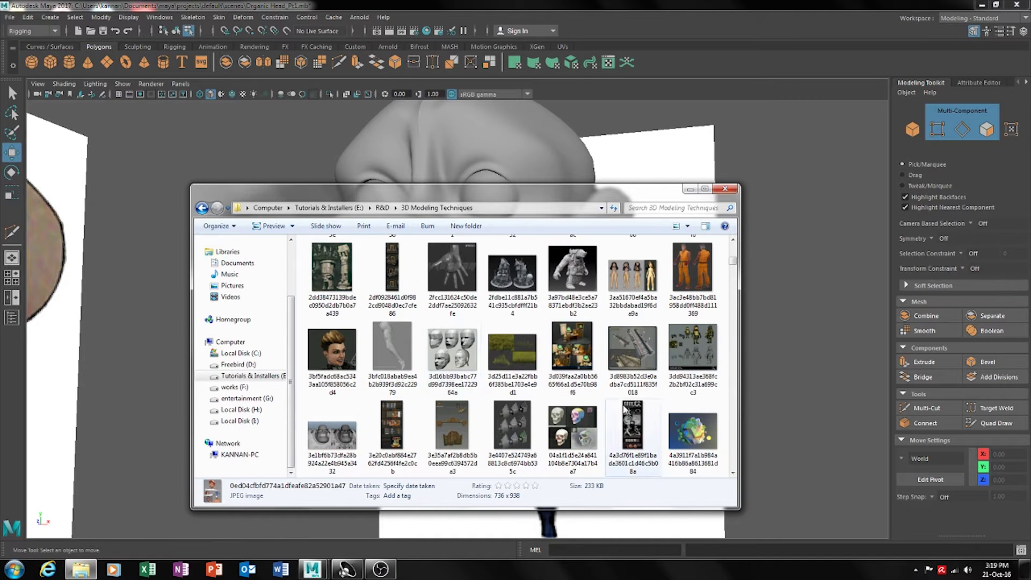
{"action": "scroll", "coordinate": [622, 409], "scroll_direction": "down", "scroll_amount": 3}
{"action": "scroll", "coordinate": [559, 462], "scroll_direction": "down", "scroll_amount": 3}
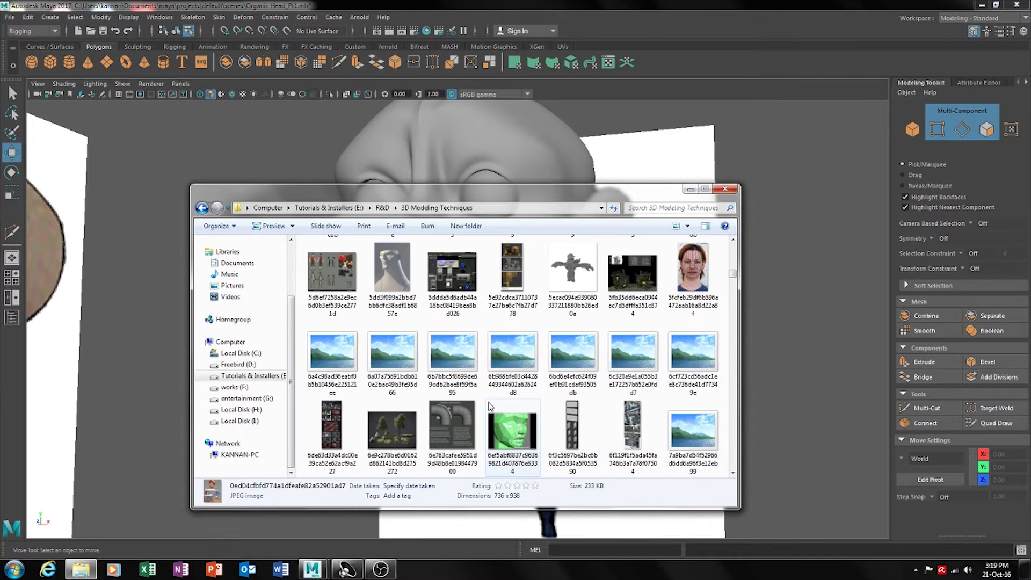
{"action": "double_click", "coordinate": [693, 267]}
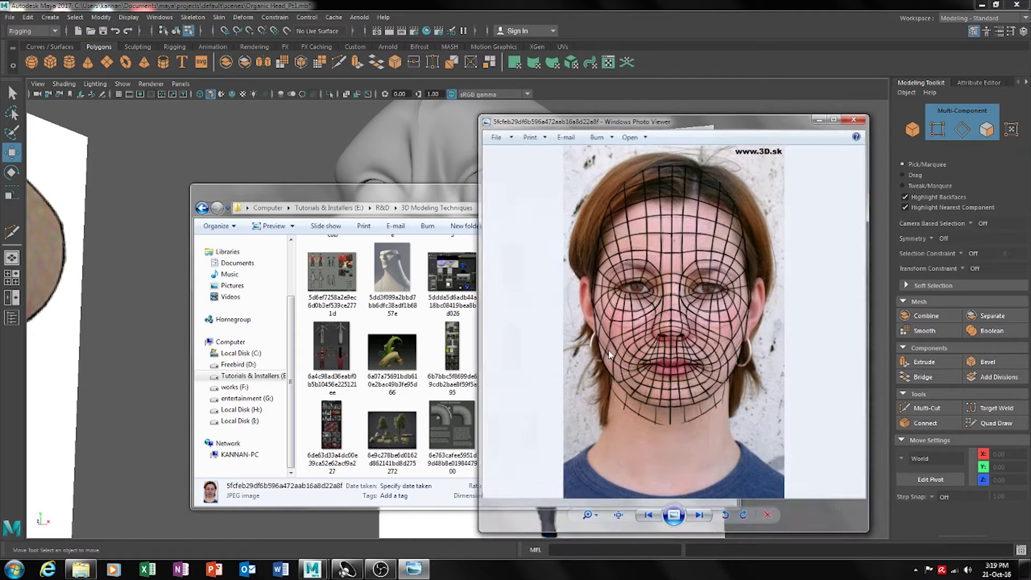
{"action": "scroll", "coordinate": [641, 388], "scroll_direction": "up", "scroll_amount": 4}
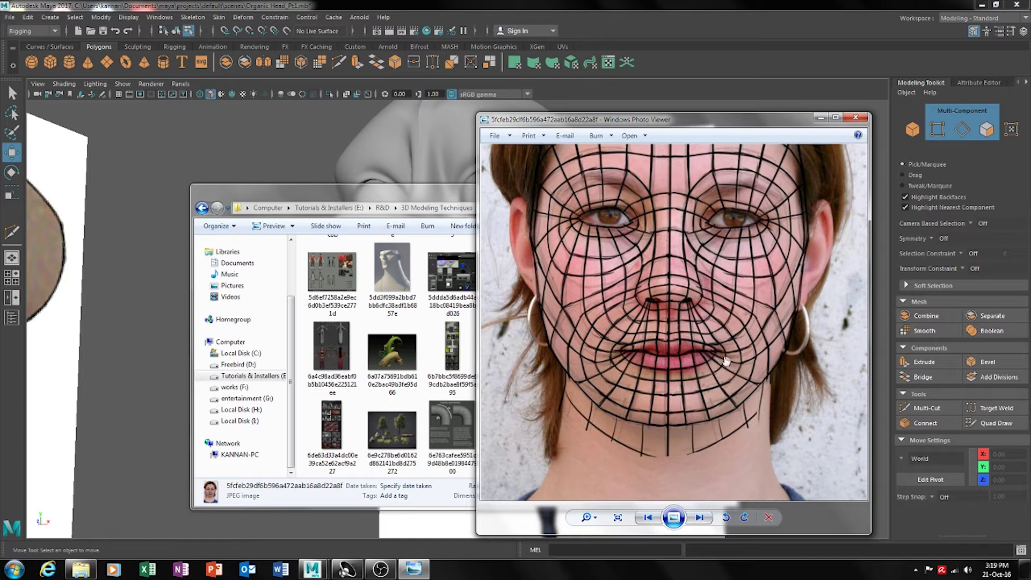
{"action": "scroll", "coordinate": [726, 360], "scroll_direction": "up", "scroll_amount": 3}
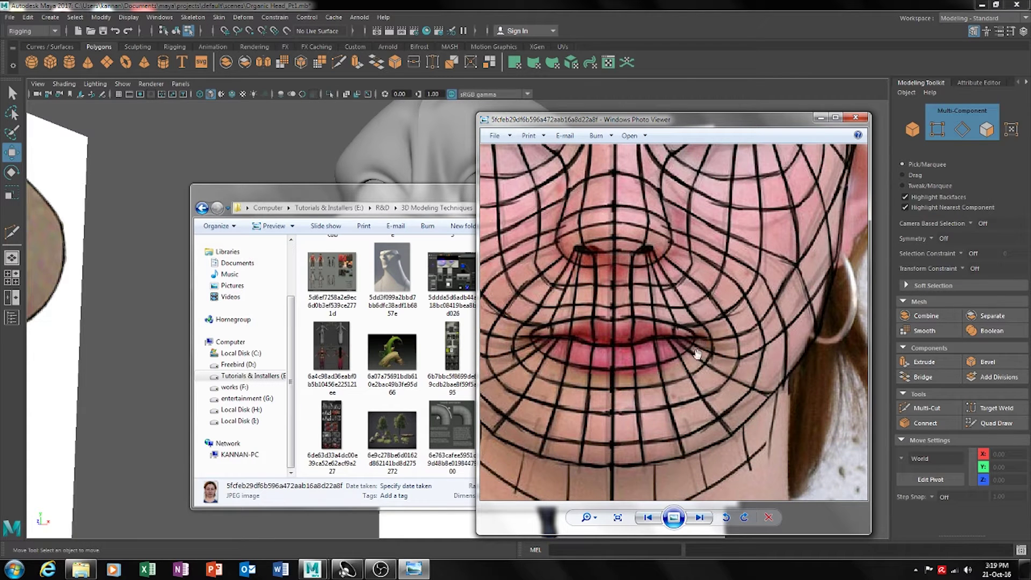
{"action": "scroll", "coordinate": [749, 371], "scroll_direction": "down", "scroll_amount": 1}
{"action": "scroll", "coordinate": [710, 354], "scroll_direction": "down", "scroll_amount": 1}
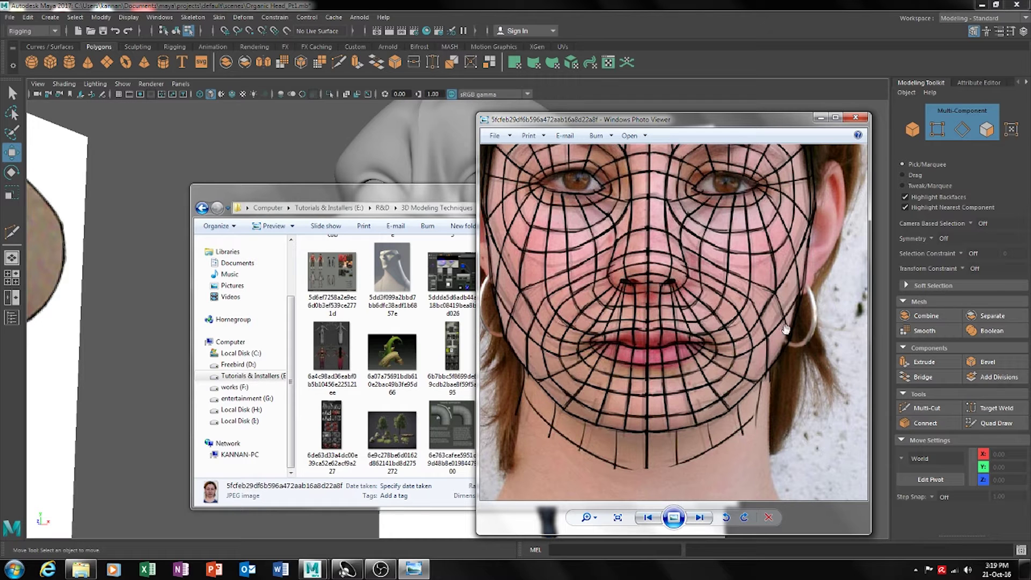
Study the wireframe loops around the eyes and mouth on the woman's face photo, and close the image
{"action": "scroll", "coordinate": [682, 256], "scroll_direction": "down", "scroll_amount": 3}
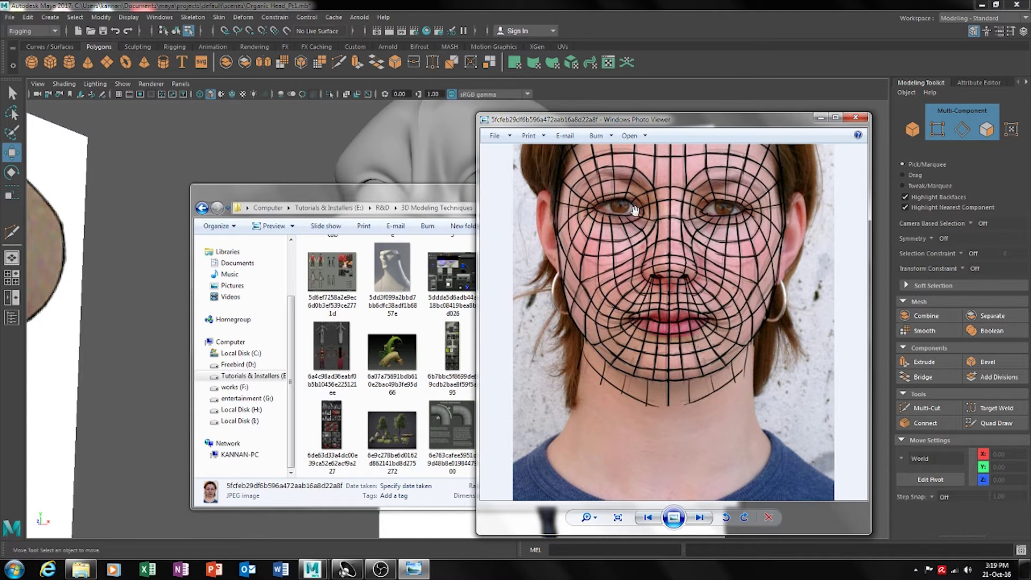
{"action": "scroll", "coordinate": [634, 212], "scroll_direction": "up", "scroll_amount": 1}
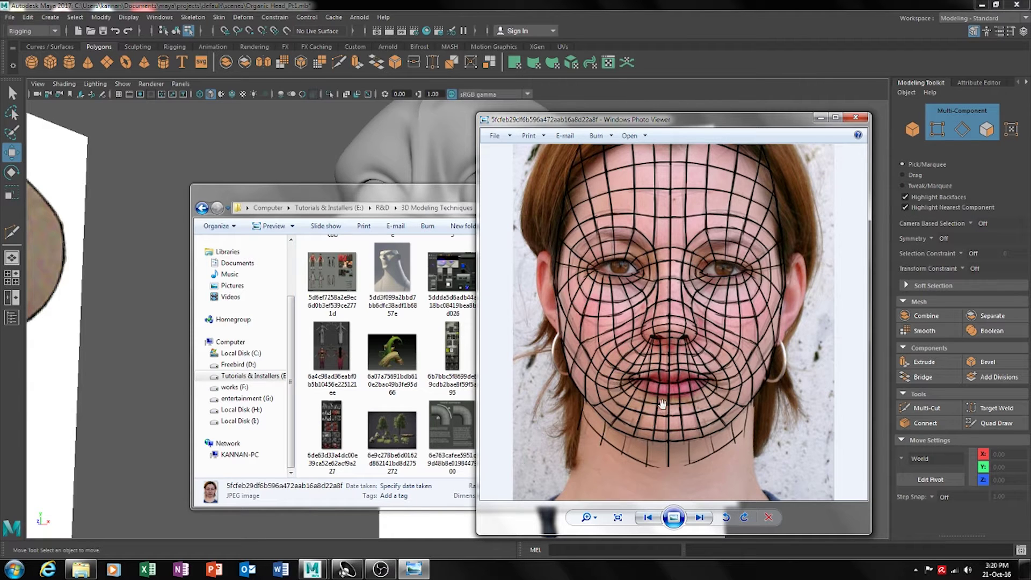
{"action": "left_click", "coordinate": [858, 118]}
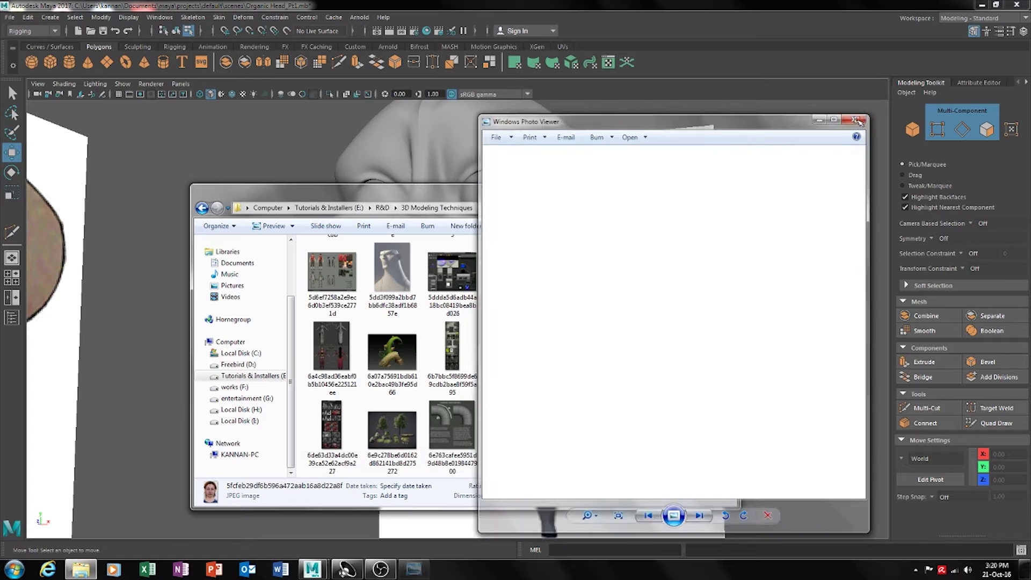
Look through the 3D Modeling Techniques thumbnails for another facial topology reference image
{"action": "scroll", "coordinate": [546, 399], "scroll_direction": "down", "scroll_amount": 2}
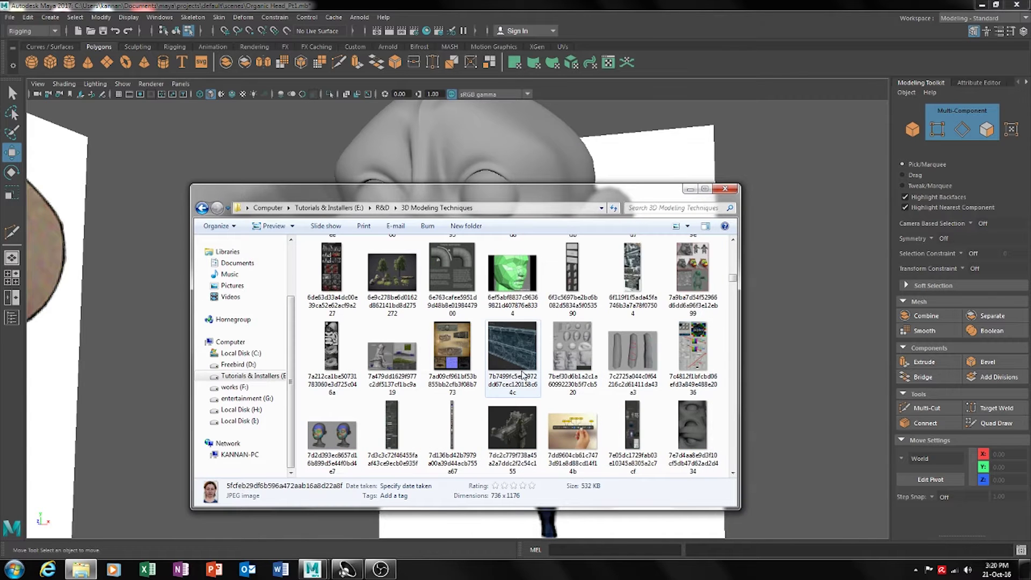
{"action": "scroll", "coordinate": [522, 375], "scroll_direction": "down", "scroll_amount": 2}
{"action": "scroll", "coordinate": [593, 386], "scroll_direction": "down", "scroll_amount": 2}
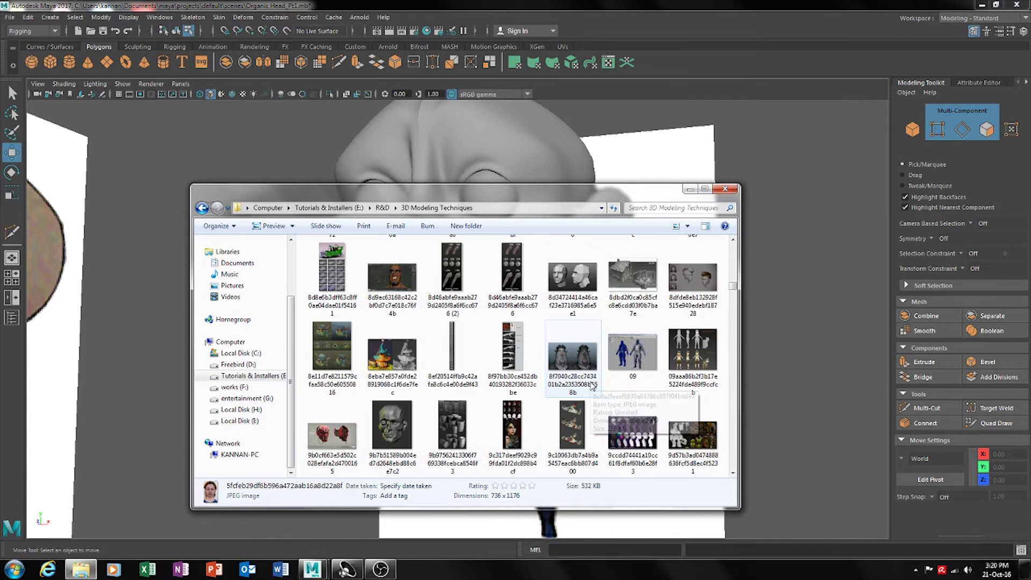
{"action": "scroll", "coordinate": [606, 331], "scroll_direction": "down", "scroll_amount": 2}
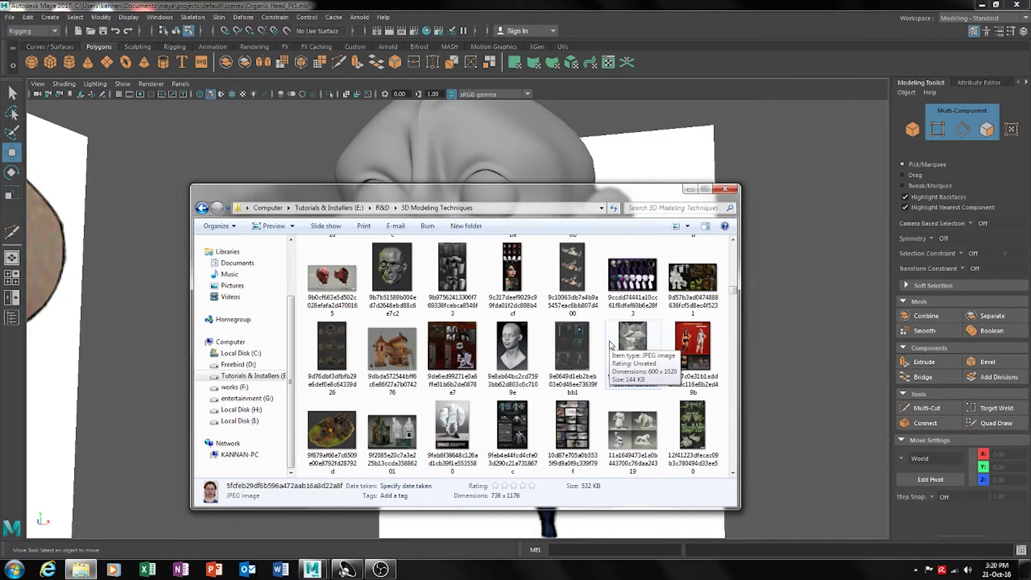
{"action": "scroll", "coordinate": [611, 344], "scroll_direction": "down", "scroll_amount": 2}
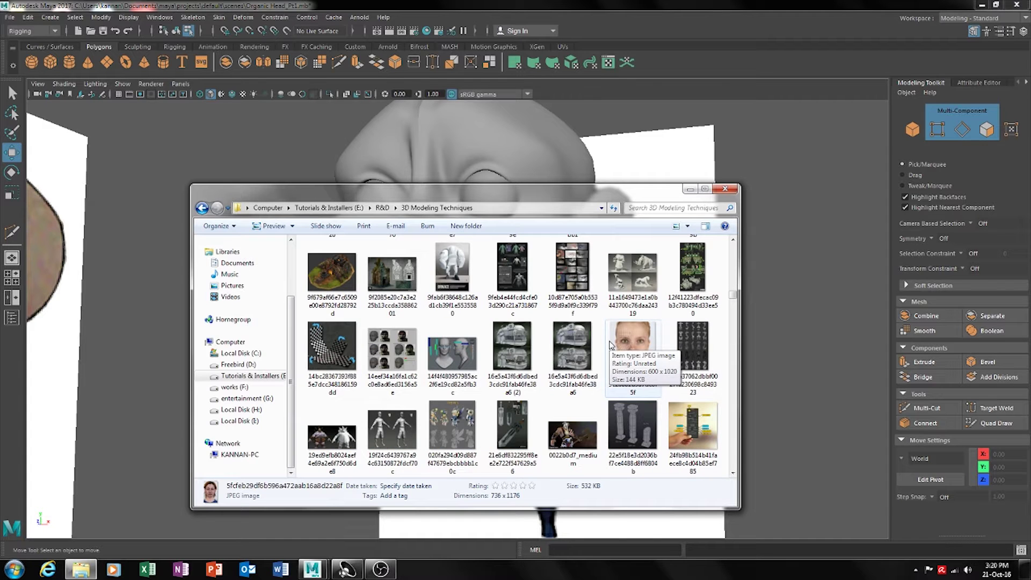
{"action": "scroll", "coordinate": [672, 391], "scroll_direction": "down", "scroll_amount": 2}
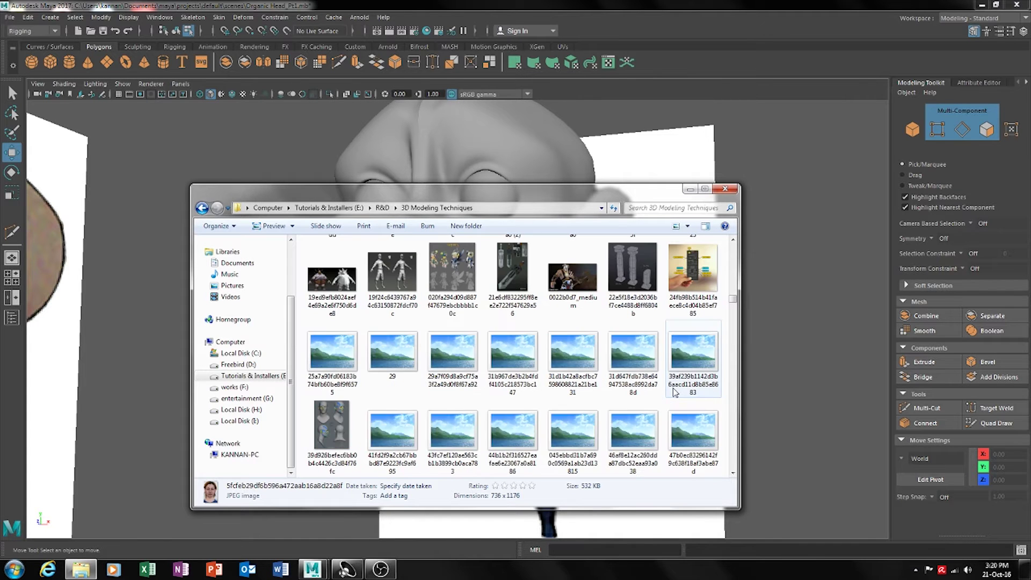
{"action": "scroll", "coordinate": [675, 392], "scroll_direction": "down", "scroll_amount": 2}
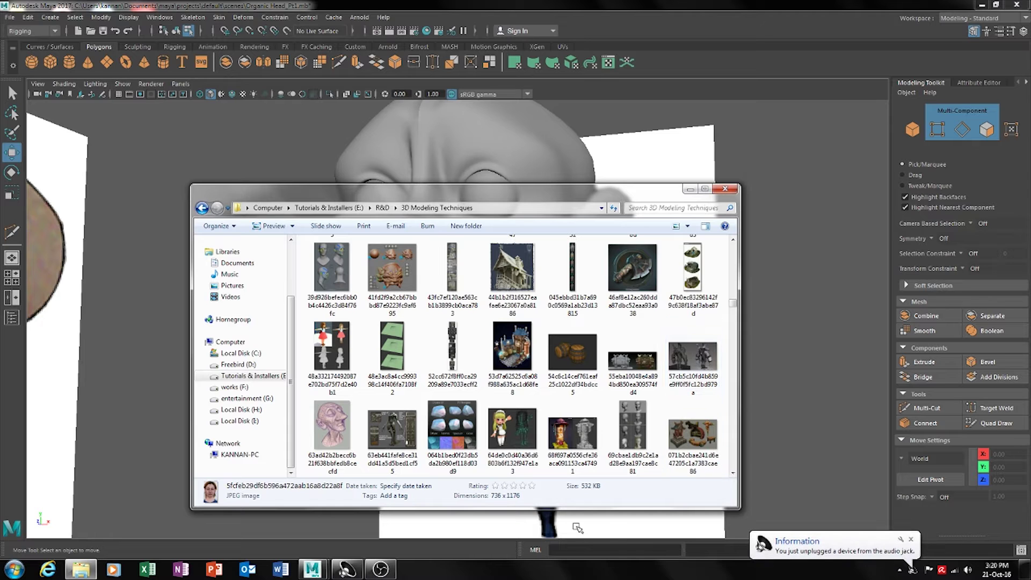
Confirm Headphone as the plugged-in device in Realtek HD Audio Manager and minimize the window
{"action": "left_click", "coordinate": [347, 569]}
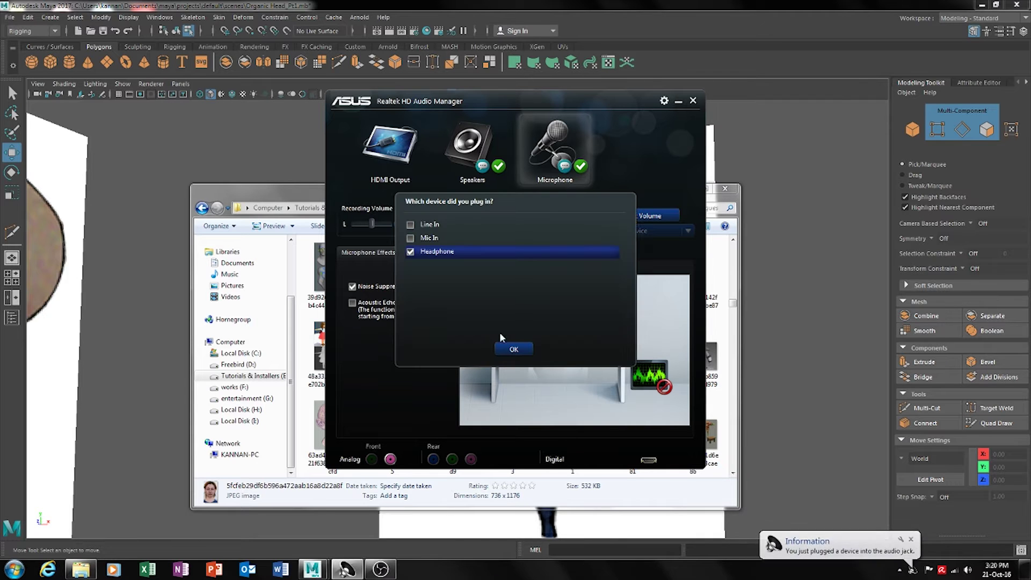
{"action": "left_click", "coordinate": [515, 349]}
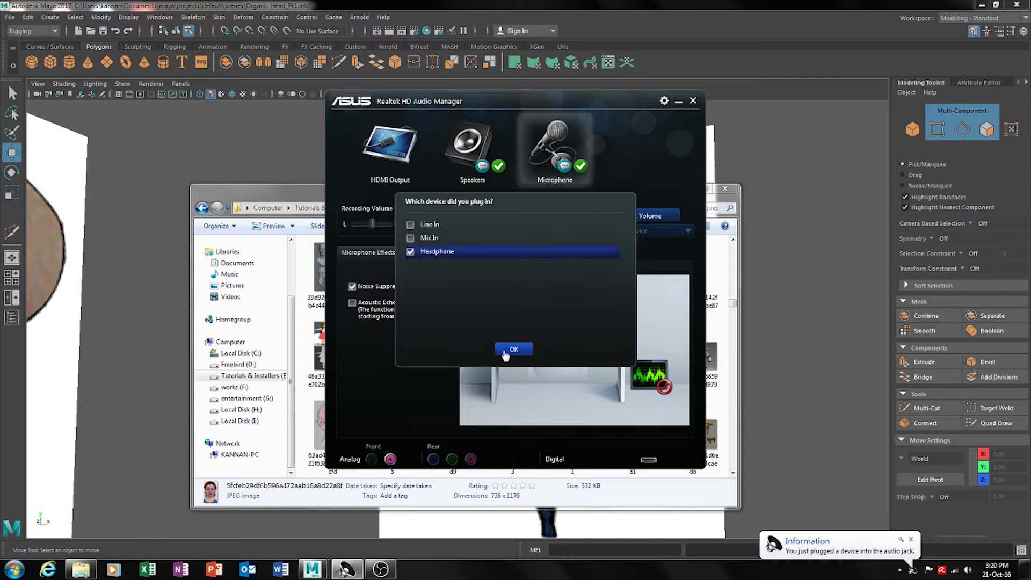
{"action": "left_click", "coordinate": [513, 350]}
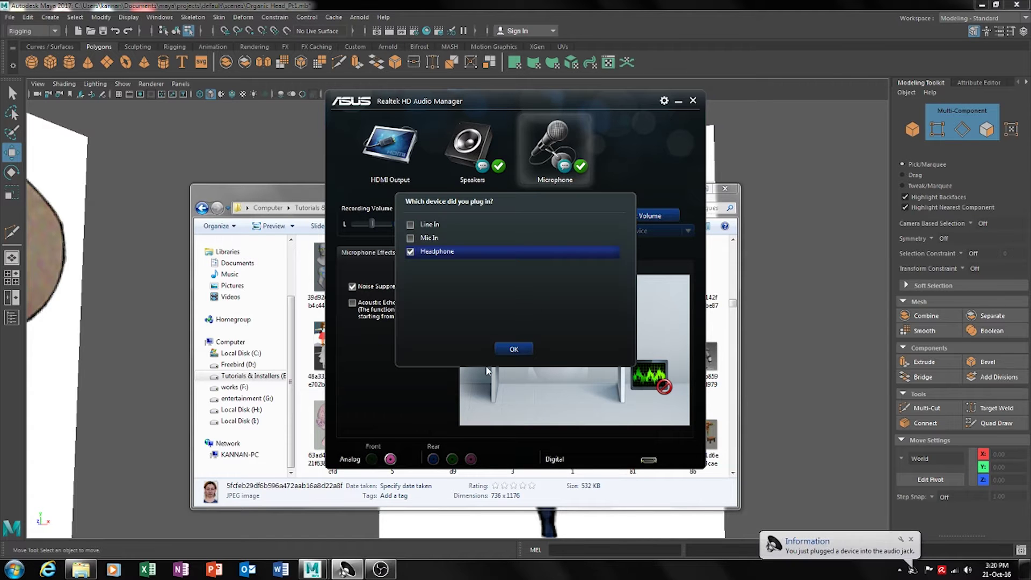
{"action": "left_click", "coordinate": [515, 349]}
{"action": "left_click", "coordinate": [678, 102]}
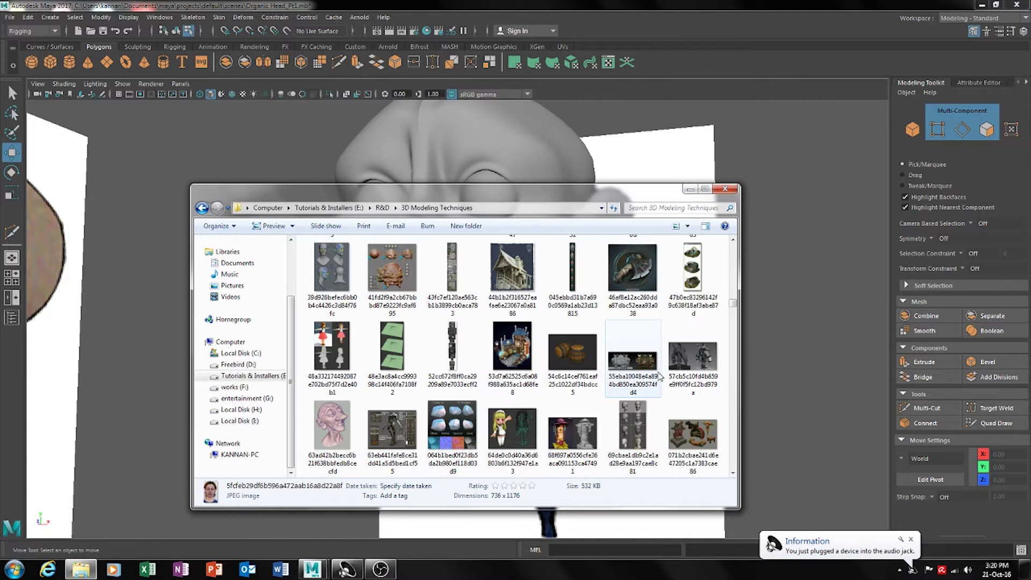
Find and open the man's face photo with coloured topology overlays, examine the eye and mouth loops, and close it
{"action": "scroll", "coordinate": [611, 393], "scroll_direction": "down", "scroll_amount": 3}
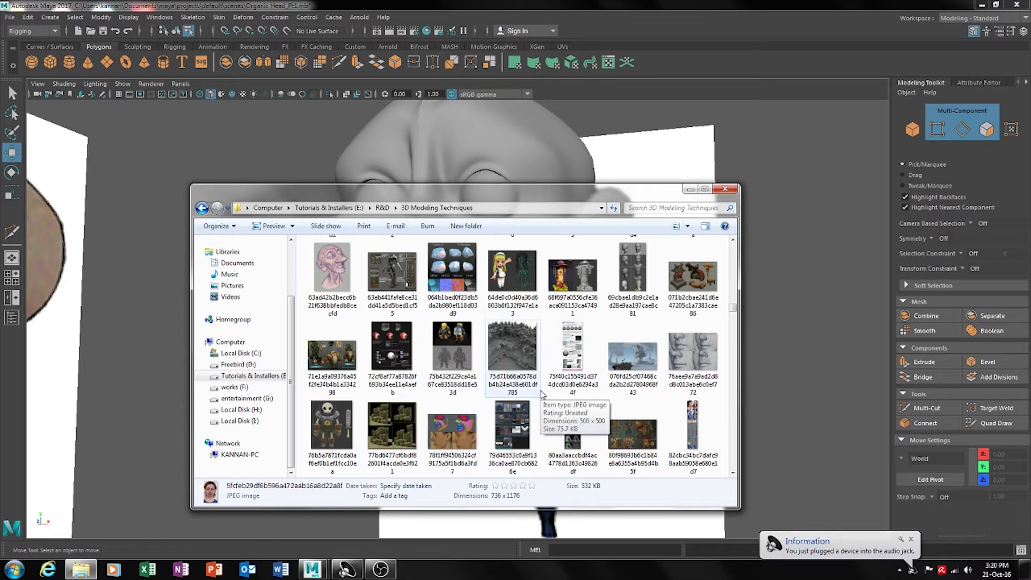
{"action": "scroll", "coordinate": [546, 376], "scroll_direction": "down", "scroll_amount": 3}
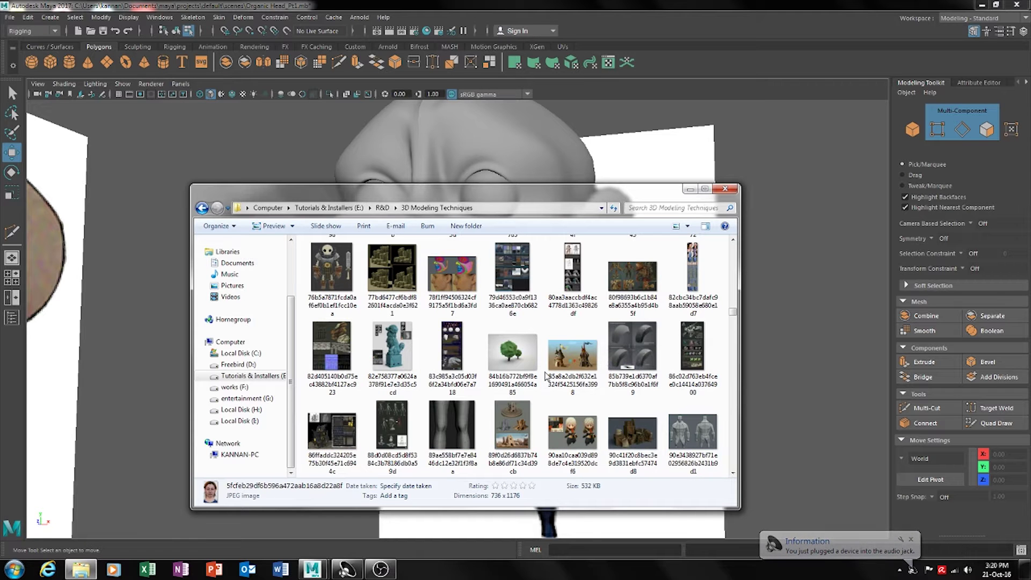
{"action": "scroll", "coordinate": [548, 376], "scroll_direction": "down", "scroll_amount": 3}
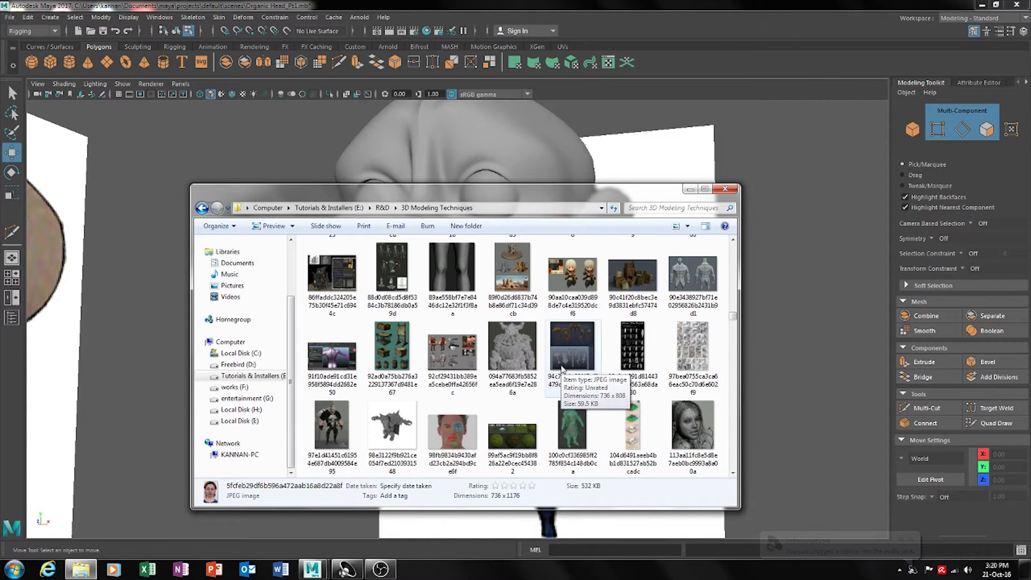
{"action": "double_click", "coordinate": [452, 429]}
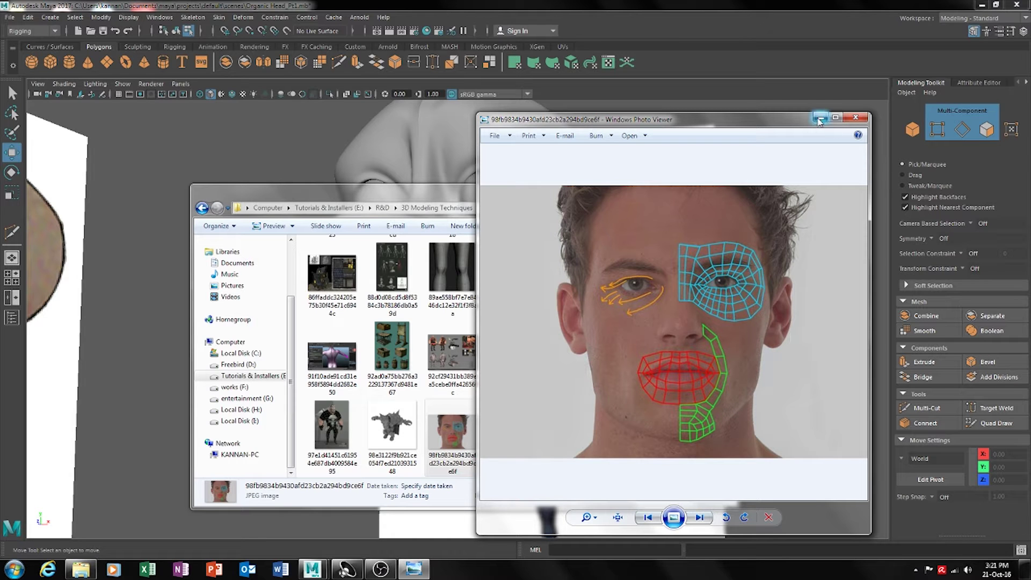
{"action": "left_click", "coordinate": [855, 118]}
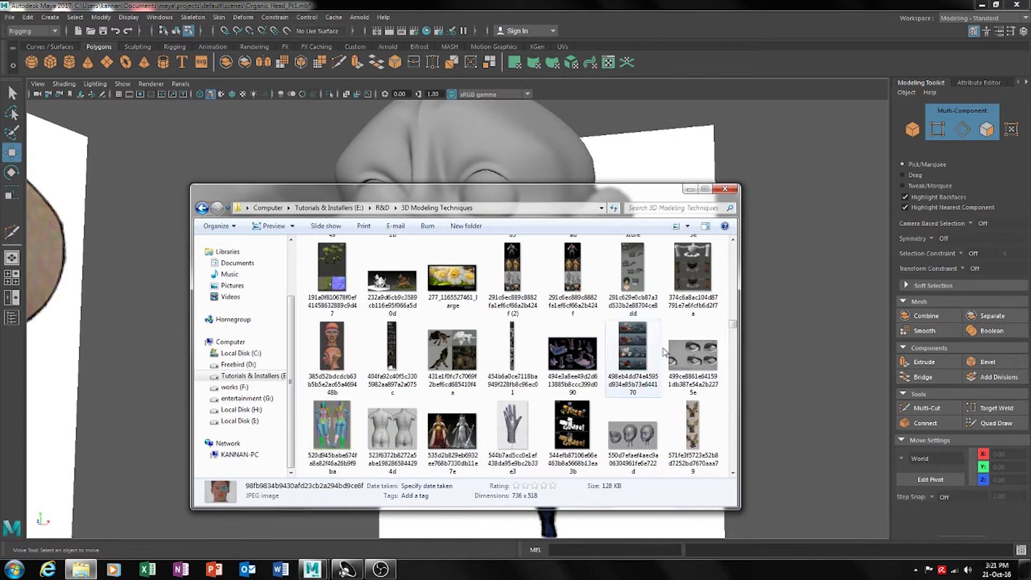
Open the head wireframe reference with coloured edge loops and confirm the Headphone device in the audio manager
{"action": "double_click", "coordinate": [332, 347]}
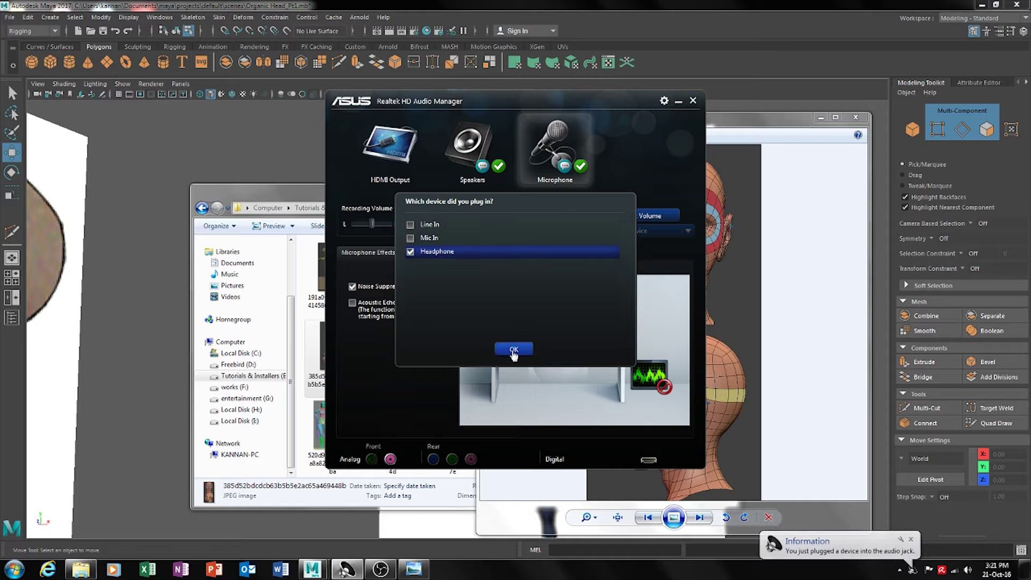
{"action": "left_click", "coordinate": [514, 352]}
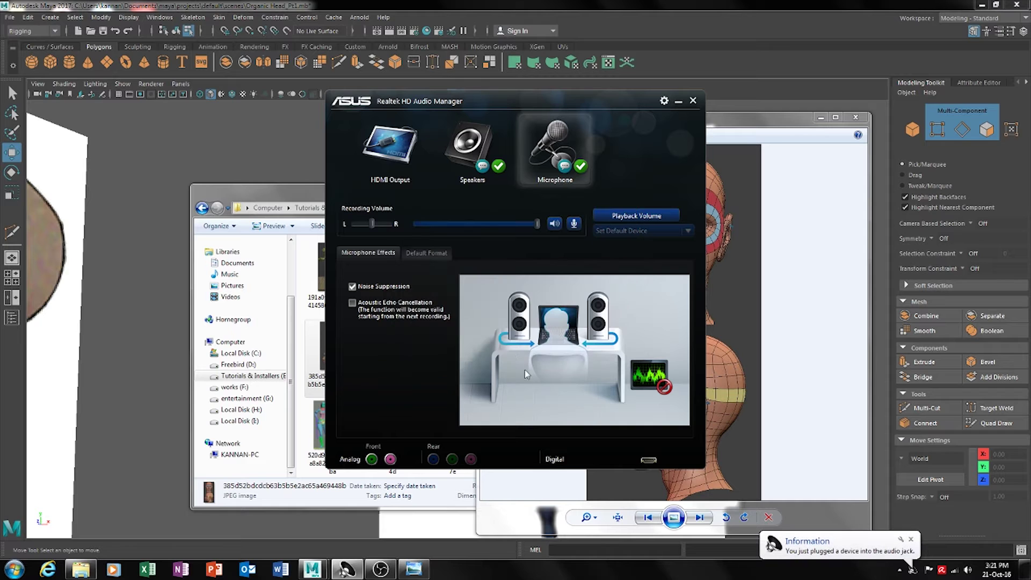
{"action": "left_click", "coordinate": [693, 101]}
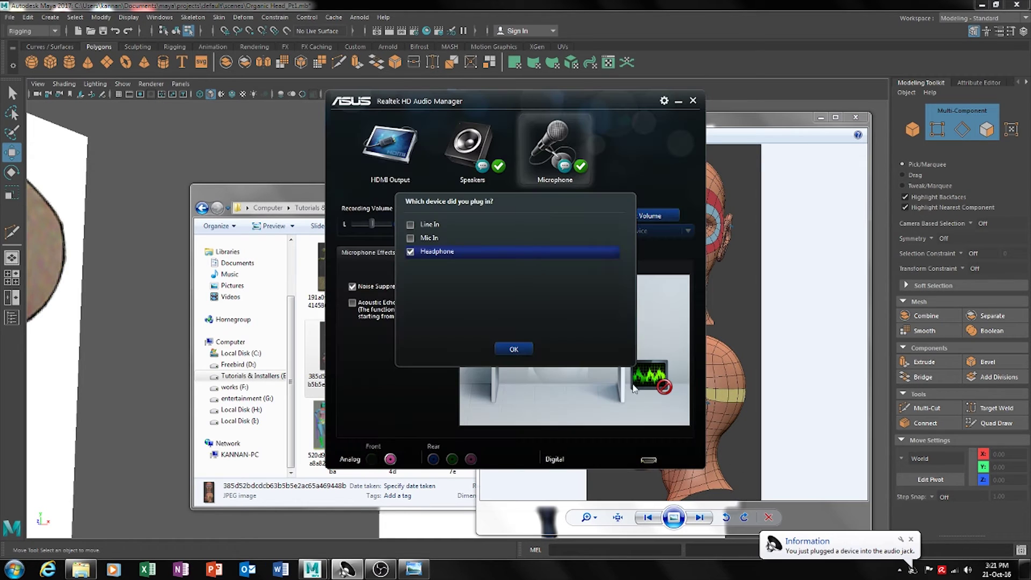
{"action": "left_click", "coordinate": [514, 352]}
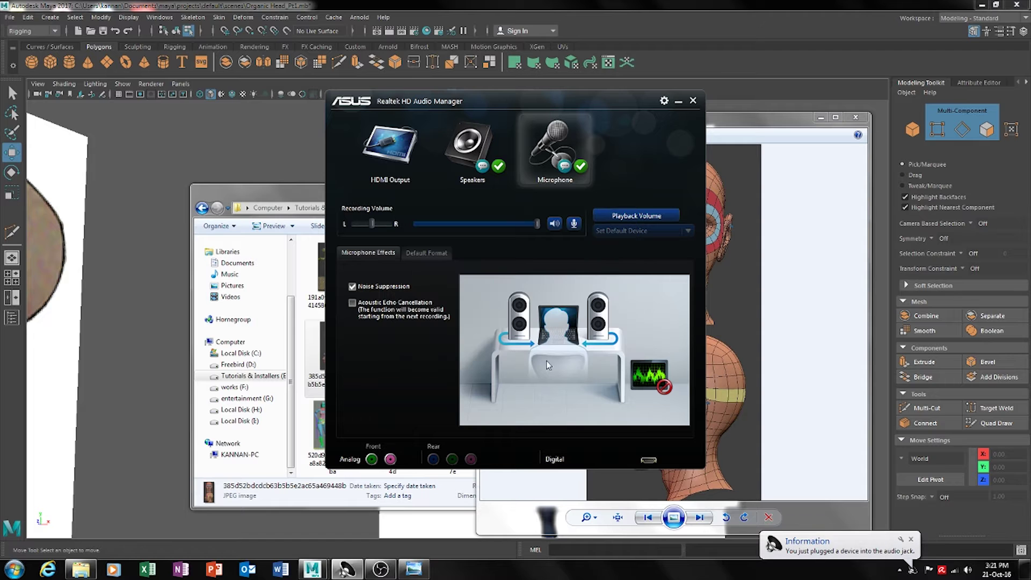
{"action": "left_click", "coordinate": [678, 100]}
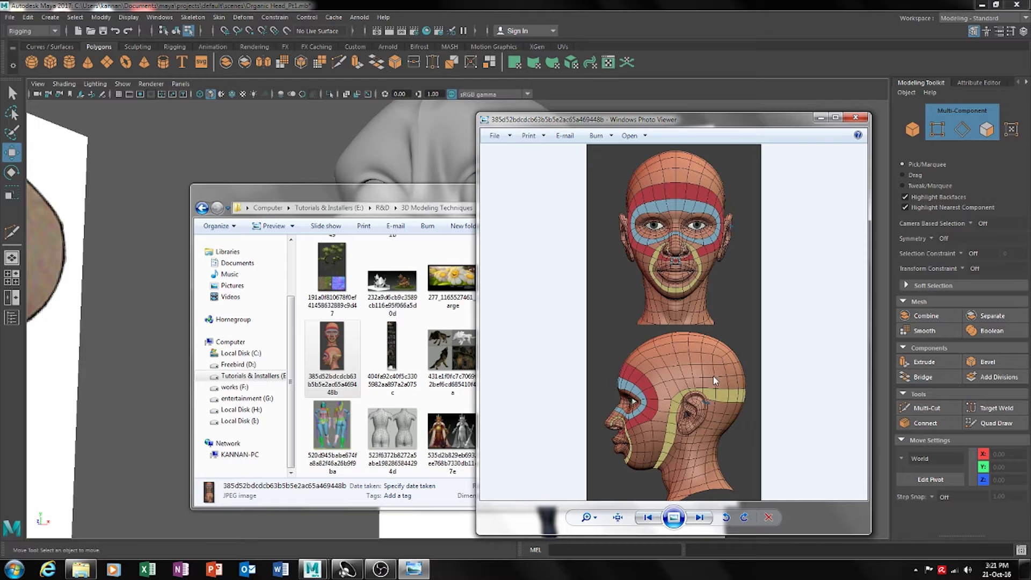
Examine the coloured edge loops around the mouth, eyes and ear in the head's front and side views, and close the image
{"action": "scroll", "coordinate": [715, 380], "scroll_direction": "up", "scroll_amount": 5}
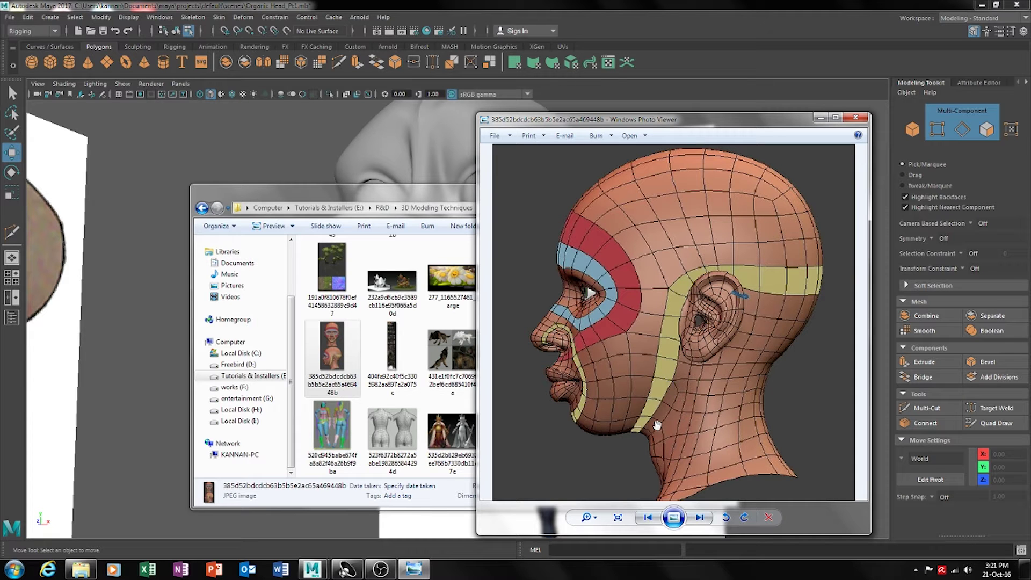
{"action": "scroll", "coordinate": [693, 384], "scroll_direction": "down", "scroll_amount": 2}
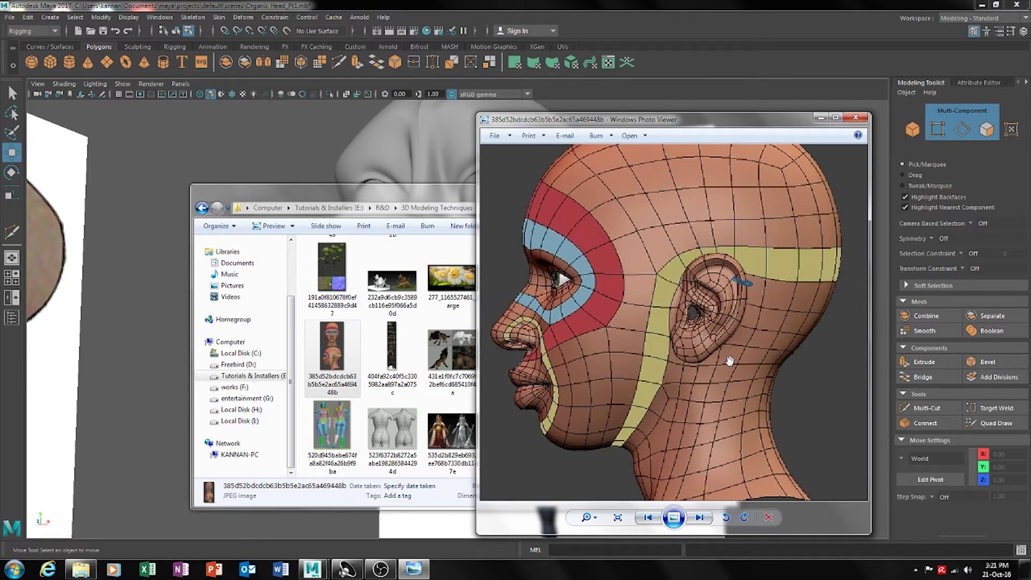
{"action": "left_click_drag", "start_coordinate": [702, 290], "coordinate": [703, 412]}
{"action": "scroll", "coordinate": [709, 360], "scroll_direction": "up", "scroll_amount": 1}
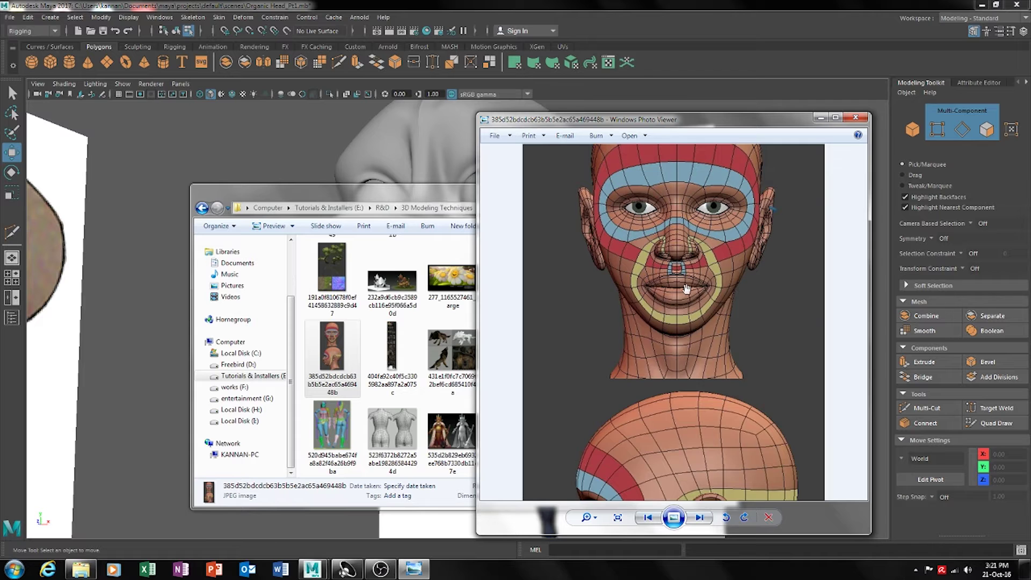
{"action": "left_click_drag", "start_coordinate": [687, 289], "coordinate": [678, 368]}
{"action": "scroll", "coordinate": [678, 368], "scroll_direction": "up", "scroll_amount": 1}
{"action": "scroll", "coordinate": [714, 373], "scroll_direction": "up", "scroll_amount": 2}
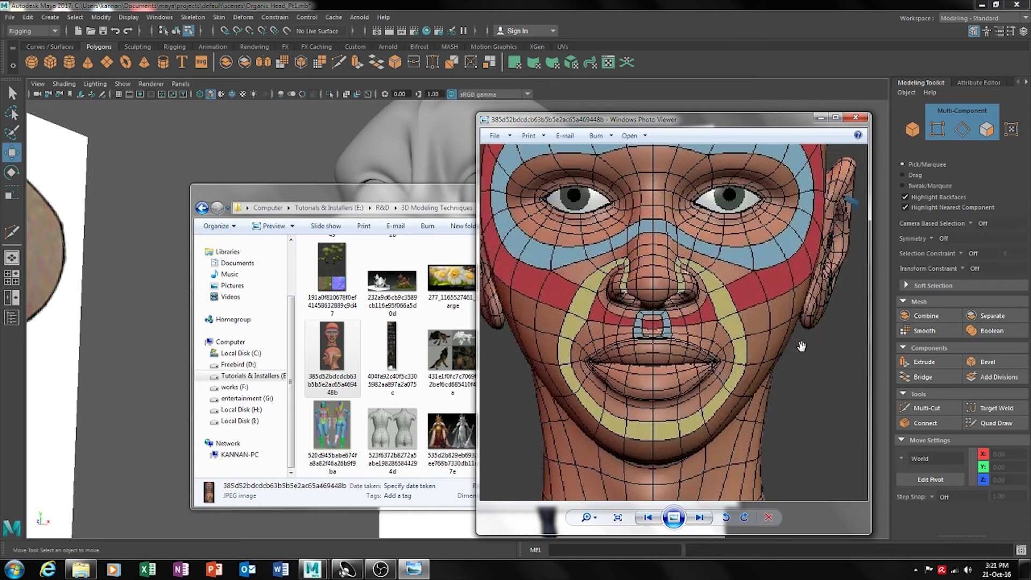
{"action": "scroll", "coordinate": [649, 332], "scroll_direction": "down", "scroll_amount": 1}
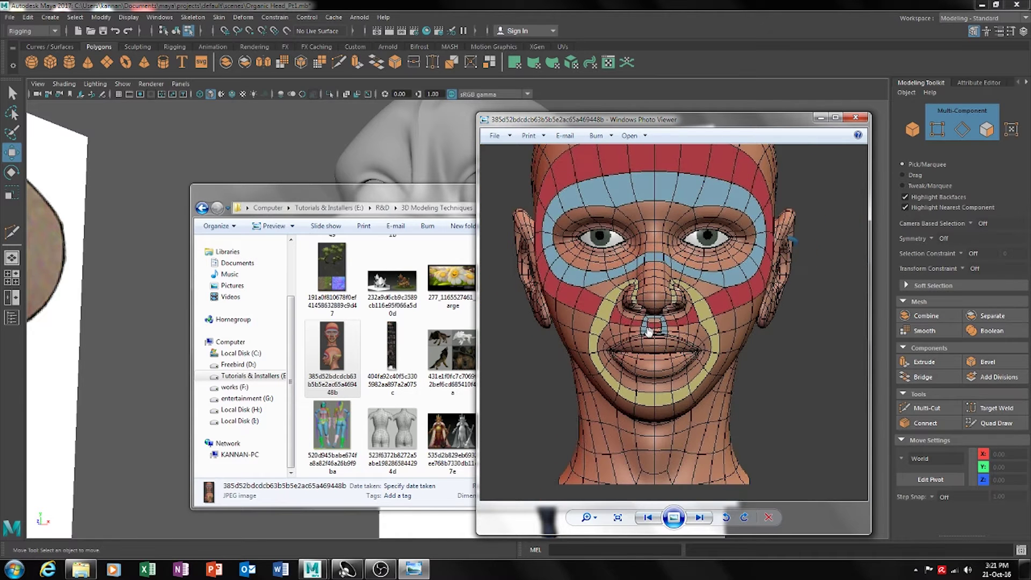
{"action": "scroll", "coordinate": [720, 287], "scroll_direction": "down", "scroll_amount": 3}
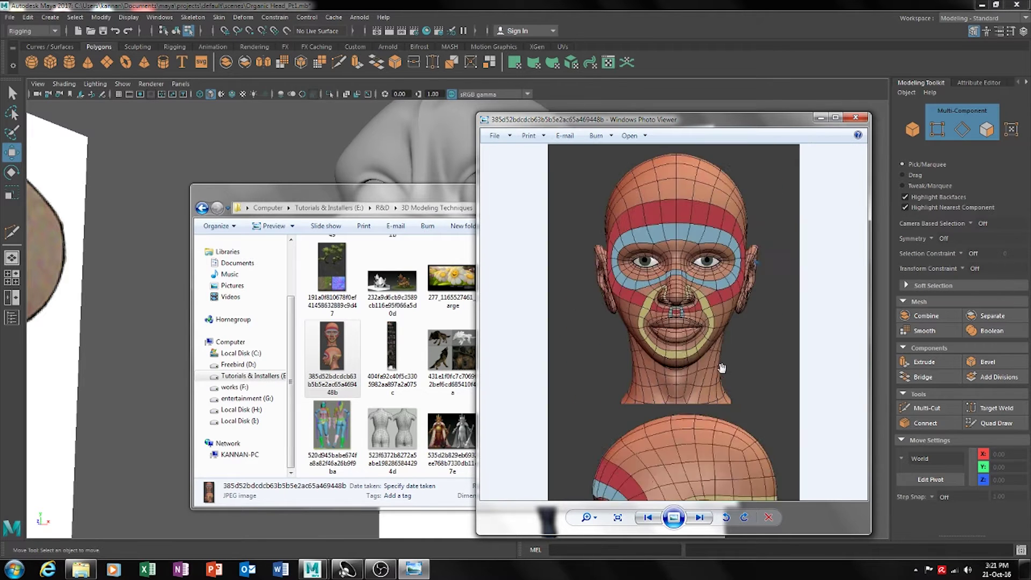
{"action": "left_click_drag", "start_coordinate": [717, 412], "coordinate": [718, 348]}
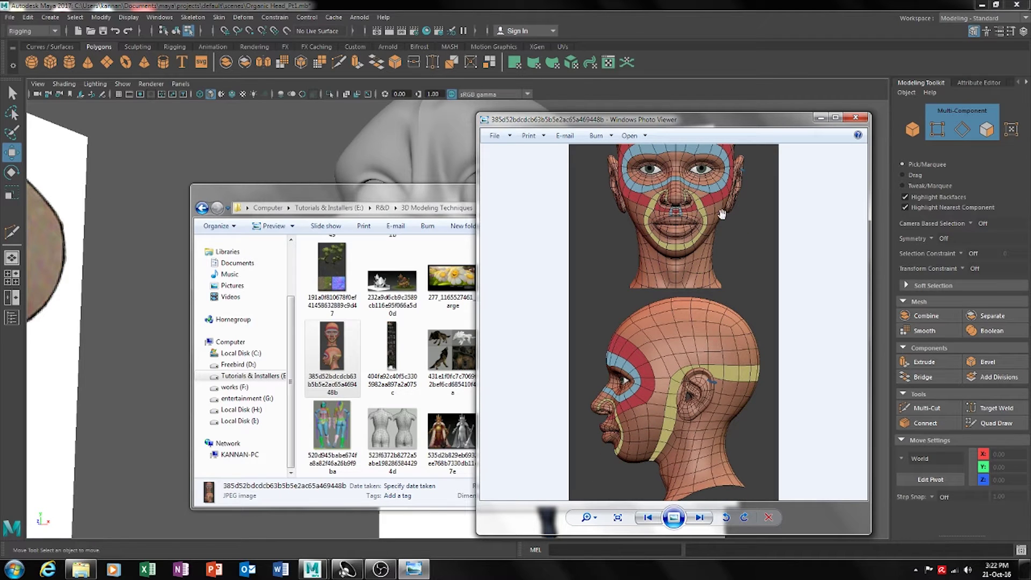
{"action": "left_click_drag", "start_coordinate": [722, 214], "coordinate": [720, 287]}
{"action": "left_click_drag", "start_coordinate": [709, 422], "coordinate": [702, 320]}
{"action": "left_click", "coordinate": [863, 119]}
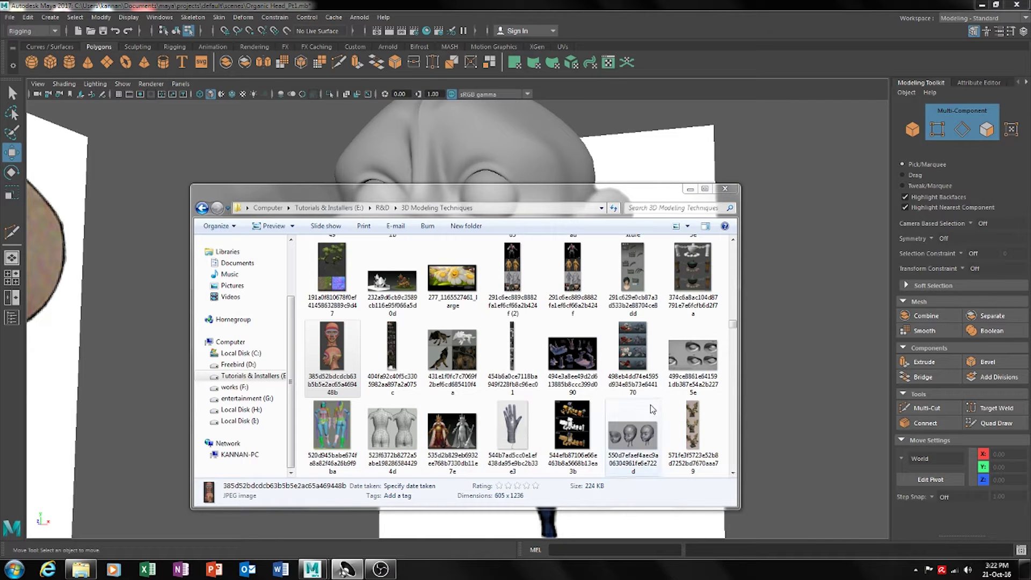
Skim the remaining reference thumbnails and minimize Windows Explorer to return to Maya
{"action": "left_click", "coordinate": [649, 368]}
{"action": "scroll", "coordinate": [686, 377], "scroll_direction": "down", "scroll_amount": 5}
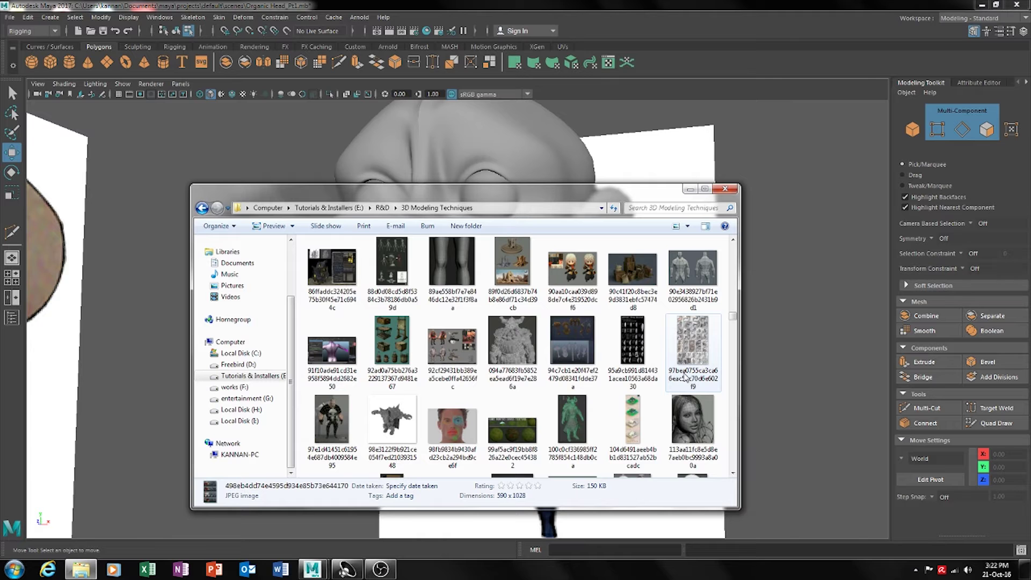
{"action": "left_click", "coordinate": [691, 192]}
Select two vertices on the cheek beside the head's nose and move them along the X axis to adjust the cheek surface
{"action": "left_click_drag", "start_coordinate": [561, 293], "coordinate": [535, 366], "text": "alt"}
{"action": "left_click", "coordinate": [484, 354]}
{"action": "scroll", "coordinate": [477, 326], "scroll_direction": "up", "scroll_amount": 3}
{"action": "left_click_drag", "start_coordinate": [477, 326], "coordinate": [624, 295], "text": "alt"}
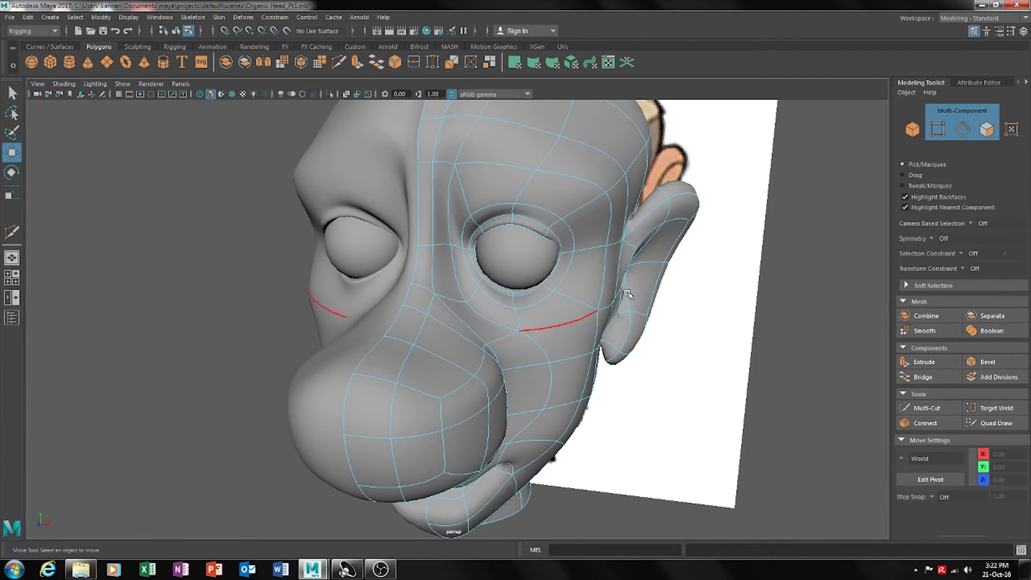
{"action": "left_click_drag", "start_coordinate": [448, 199], "coordinate": [521, 287], "text": "alt"}
{"action": "left_click_drag", "start_coordinate": [505, 339], "coordinate": [579, 349], "text": "alt"}
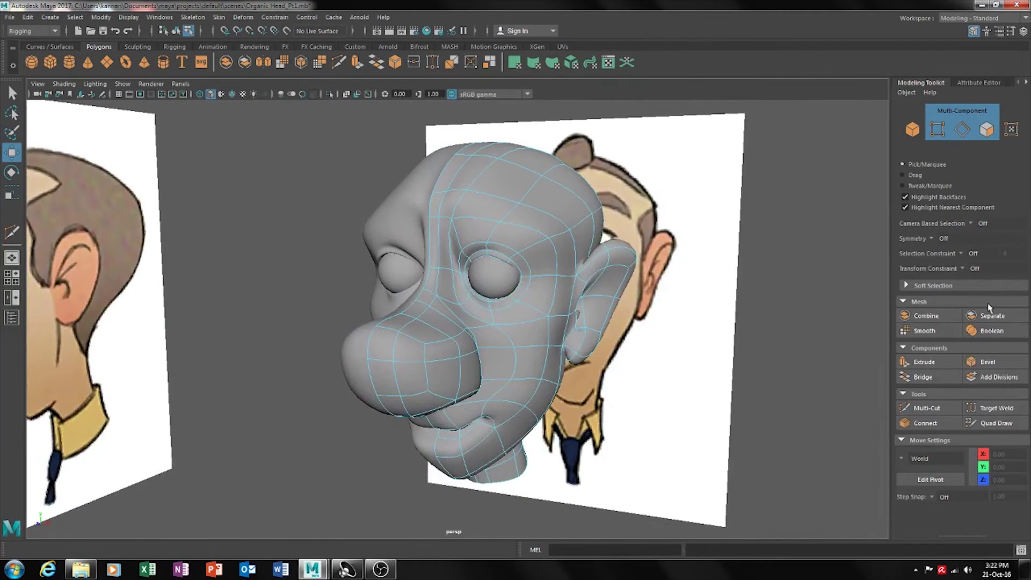
{"action": "left_click", "coordinate": [936, 133]}
{"action": "left_click", "coordinate": [517, 348]}
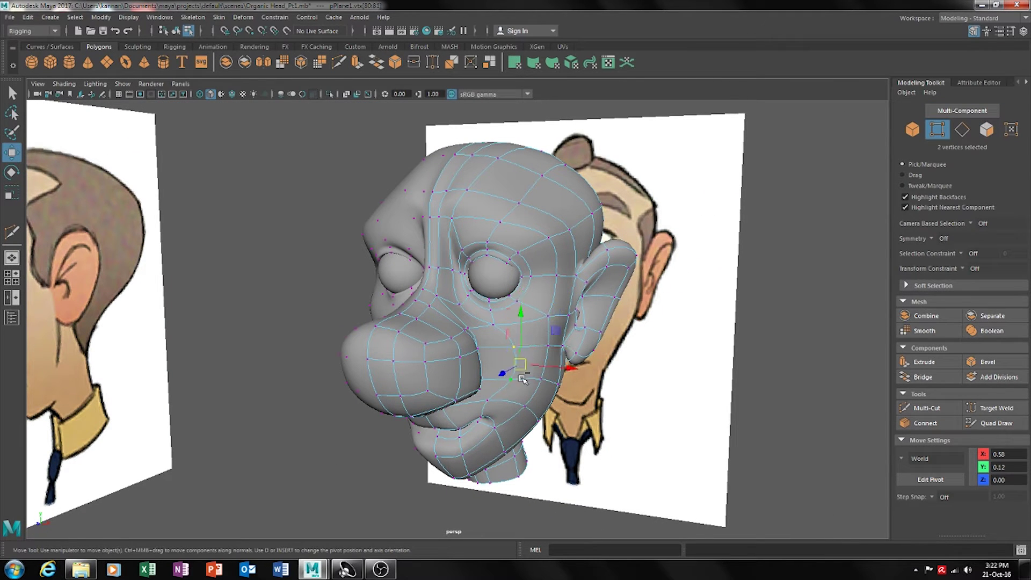
{"action": "mouse_move", "coordinate": [552, 367]}
{"action": "left_mouse_down"}
{"action": "mouse_move", "coordinate": [534, 361]}
{"action": "mouse_move", "coordinate": [484, 413]}
{"action": "mouse_move", "coordinate": [440, 390]}
{"action": "mouse_move", "coordinate": [435, 417]}
{"action": "mouse_move", "coordinate": [569, 348]}
{"action": "mouse_move", "coordinate": [555, 365]}
{"action": "left_mouse_up"}
{"action": "left_click_drag", "start_coordinate": [554, 366], "coordinate": [473, 322], "text": "alt"}
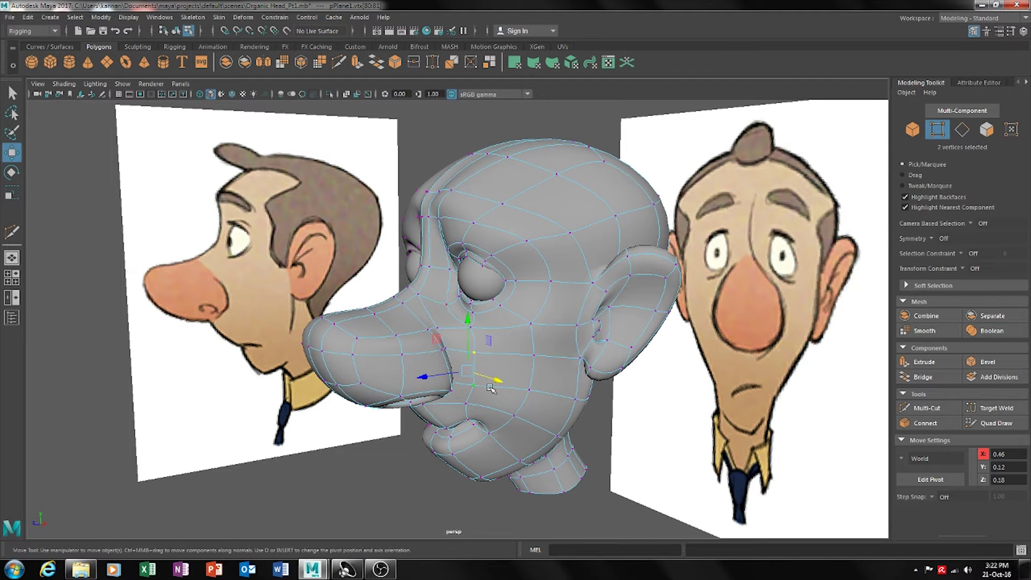
Reposition the cheek vertices beside the nose and mouth corner to refine the side of the face
{"action": "left_click_drag", "start_coordinate": [449, 374], "coordinate": [532, 375]}
{"action": "left_click_drag", "start_coordinate": [532, 375], "coordinate": [458, 367], "text": "alt"}
{"action": "left_click", "coordinate": [489, 398]}
{"action": "left_click_drag", "start_coordinate": [484, 412], "coordinate": [456, 442], "text": "alt"}
{"action": "left_click_drag", "start_coordinate": [456, 336], "coordinate": [412, 408], "text": "alt"}
{"action": "left_click_drag", "start_coordinate": [478, 450], "coordinate": [558, 375], "text": "alt"}
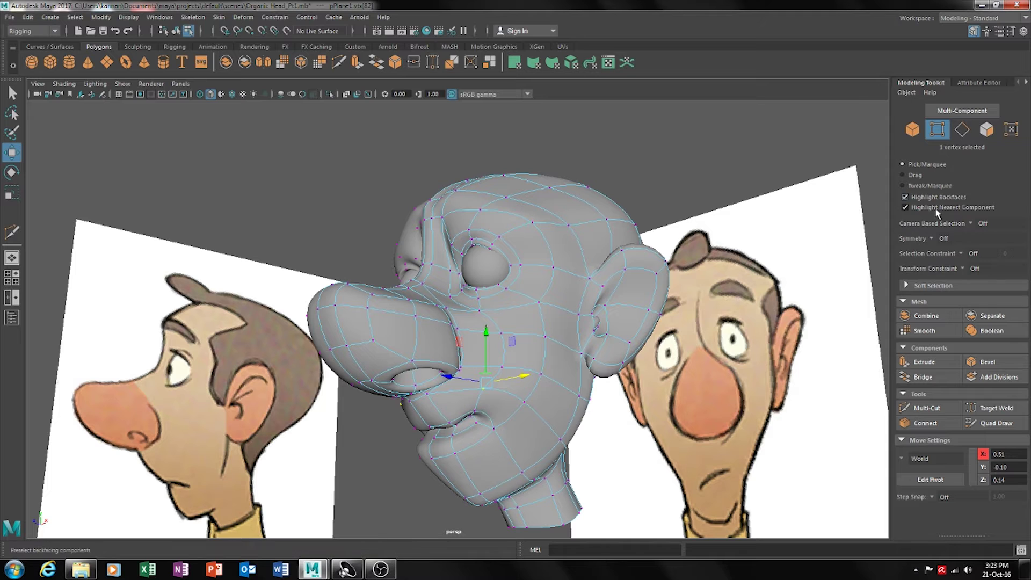
Bevel the edges running around the lower lip and mouth corner with a fraction of 0.4
{"action": "key", "text": "F10"}
{"action": "left_click", "coordinate": [440, 426]}
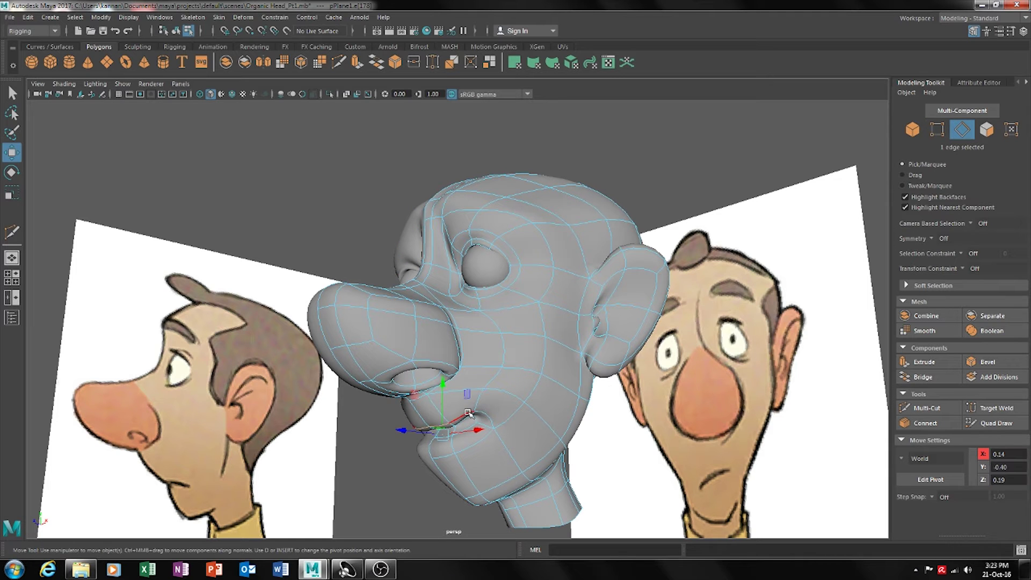
{"action": "double_click", "coordinate": [487, 412], "text": "shift"}
{"action": "left_click", "coordinate": [466, 448], "text": "shift"}
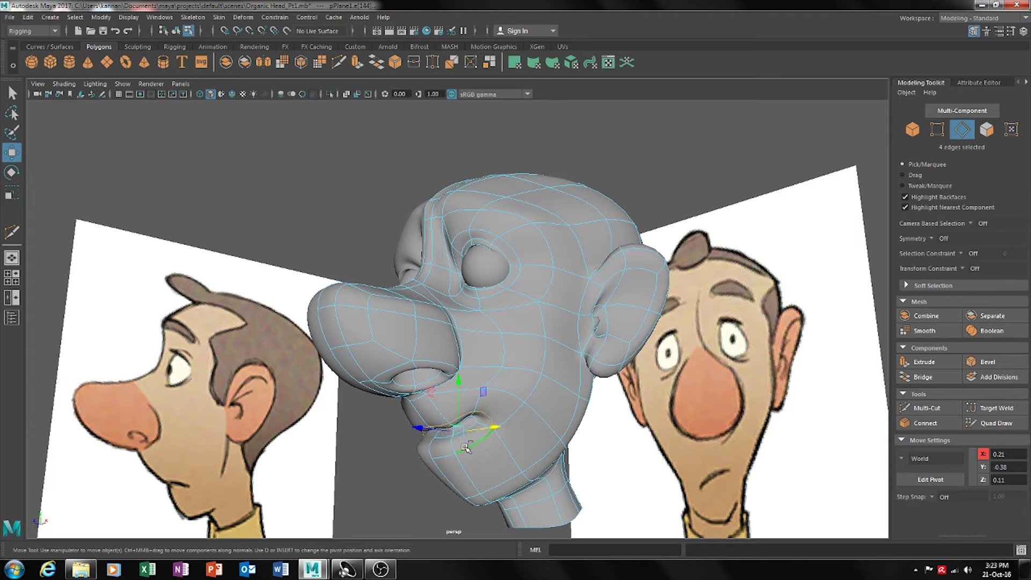
{"action": "left_click_drag", "start_coordinate": [586, 439], "coordinate": [670, 416], "text": "alt"}
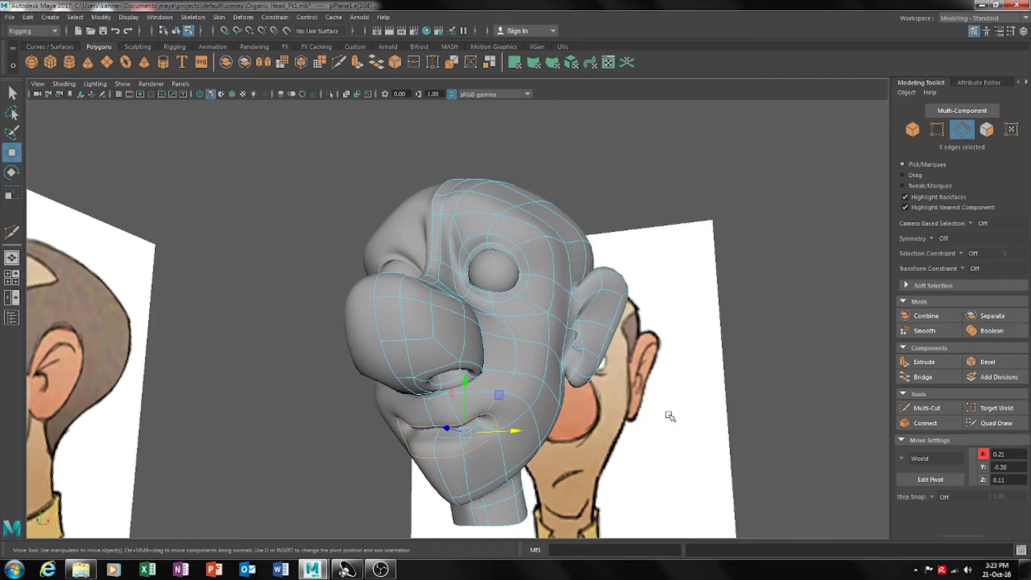
{"action": "left_click_drag", "start_coordinate": [524, 436], "coordinate": [635, 419], "text": "alt"}
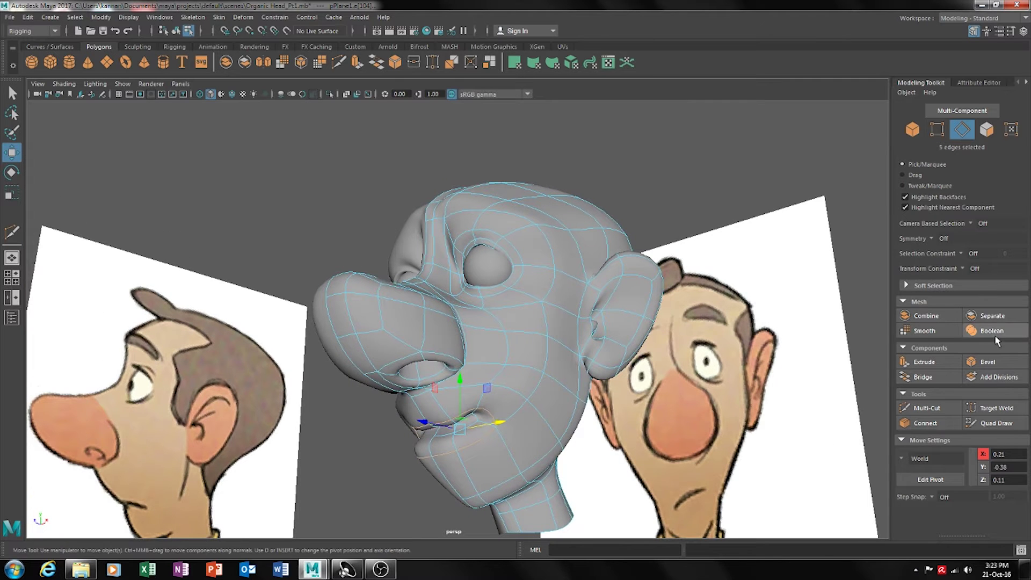
{"action": "left_click", "coordinate": [1000, 364]}
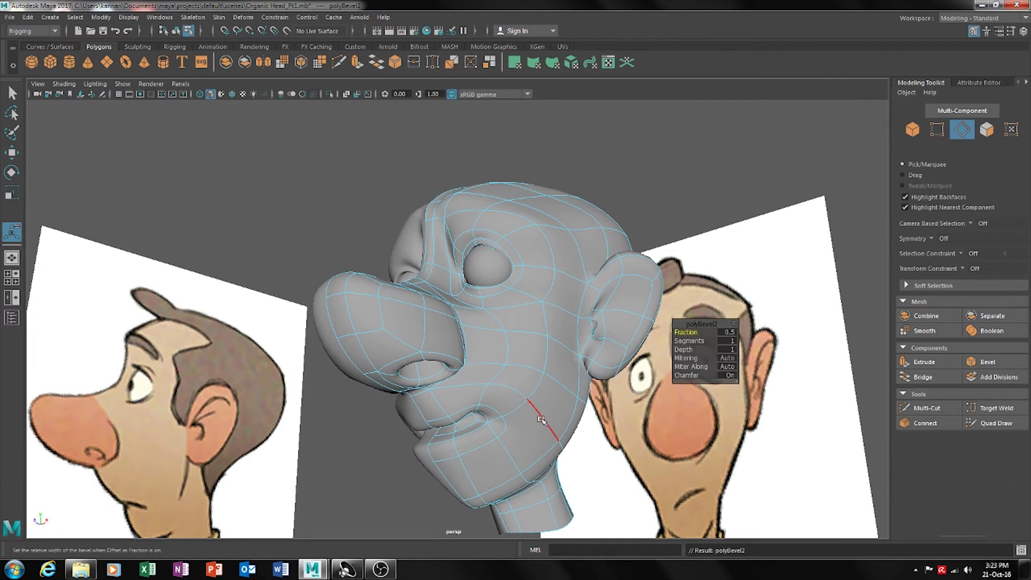
{"action": "left_click_drag", "start_coordinate": [689, 332], "coordinate": [694, 332]}
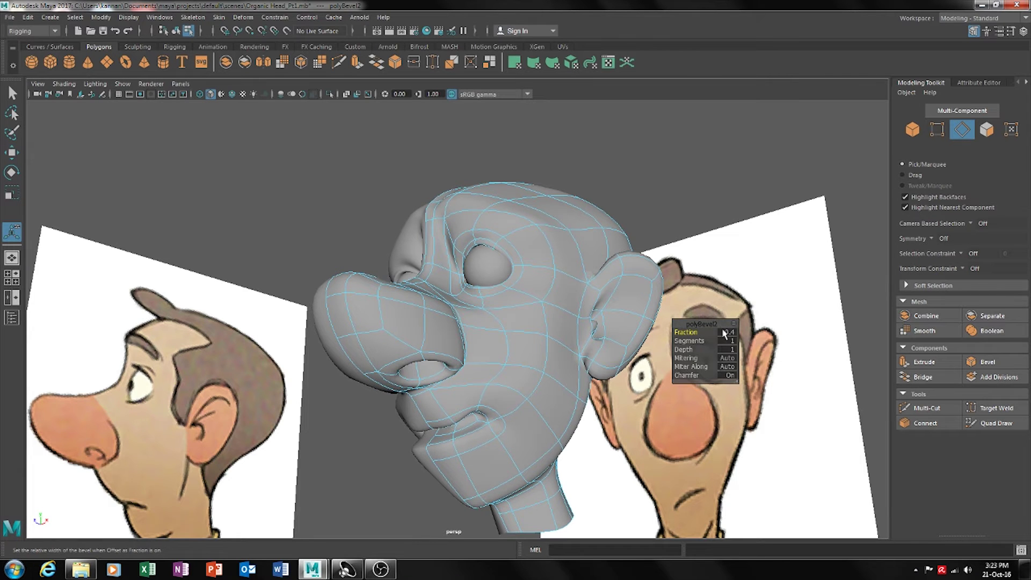
Display the head mesh unsmoothed and inspect its low-poly edge flow from the side
{"action": "left_click_drag", "start_coordinate": [848, 282], "coordinate": [504, 441], "text": "alt"}
{"action": "key", "text": "1"}
{"action": "left_click_drag", "start_coordinate": [580, 466], "coordinate": [517, 456], "text": "alt"}
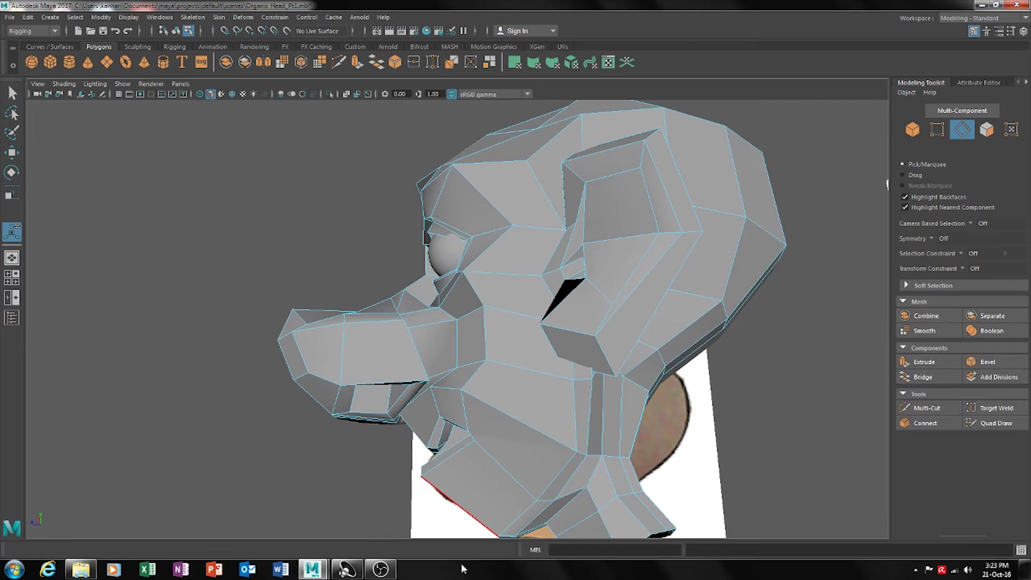
Switch to File Explorer's 3D Modeling Techniques folder and examine the colour-coded face topology image around the mouth
{"action": "left_click", "coordinate": [75, 573]}
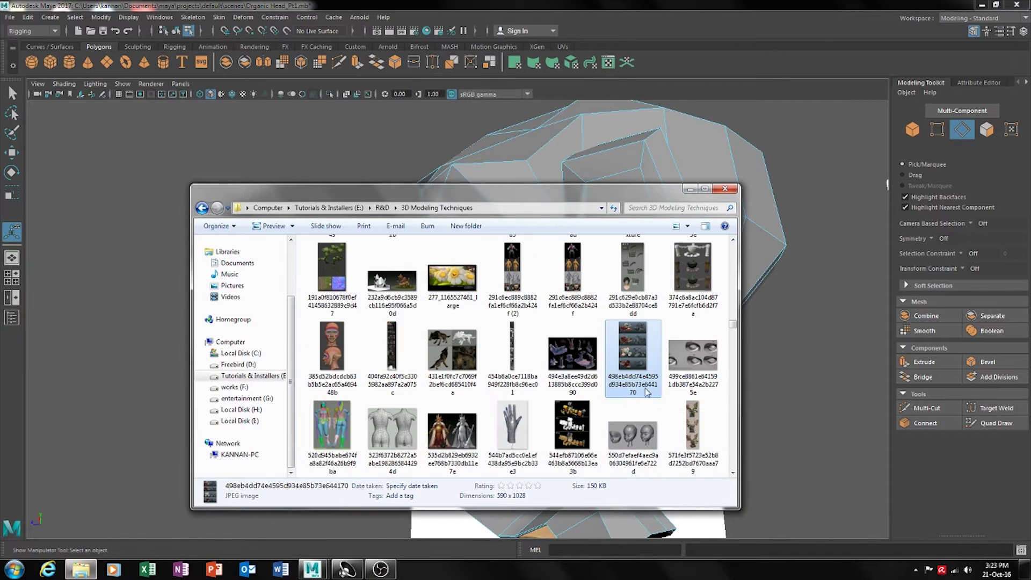
{"action": "scroll", "coordinate": [591, 403], "scroll_direction": "down", "scroll_amount": 2}
{"action": "scroll", "coordinate": [529, 392], "scroll_direction": "down", "scroll_amount": 4}
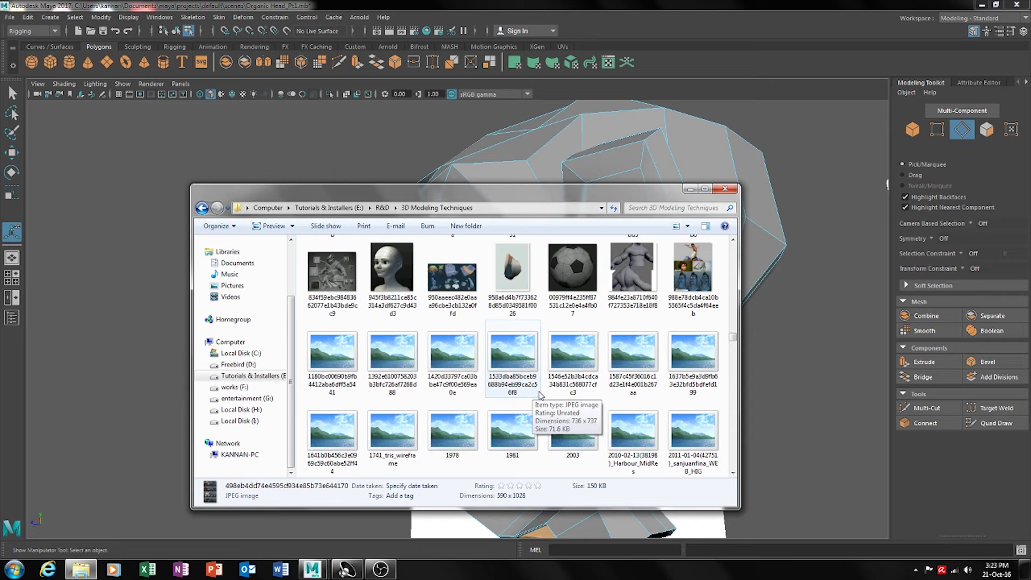
{"action": "scroll", "coordinate": [634, 383], "scroll_direction": "down", "scroll_amount": 8}
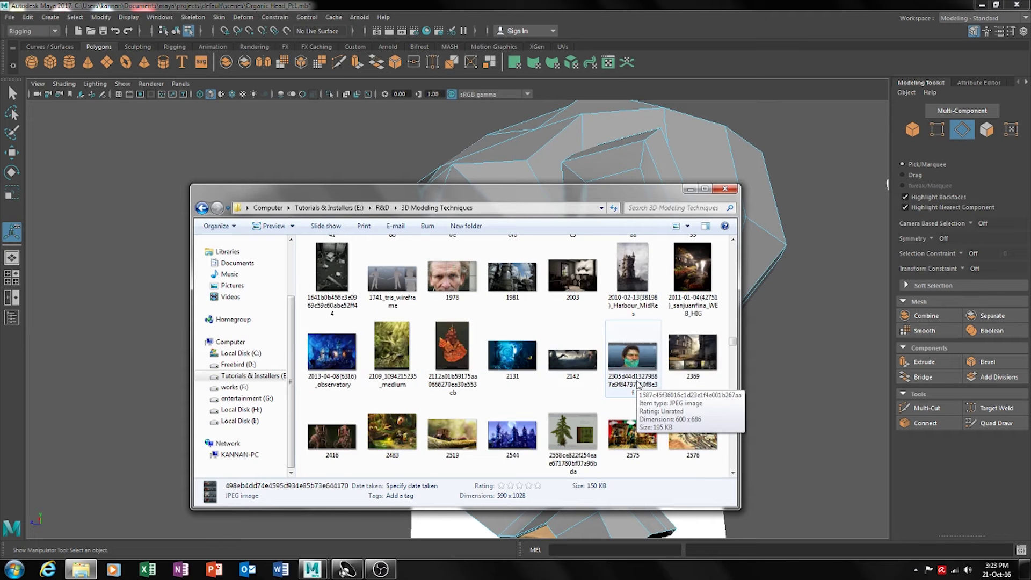
{"action": "scroll", "coordinate": [632, 390], "scroll_direction": "down", "scroll_amount": 5}
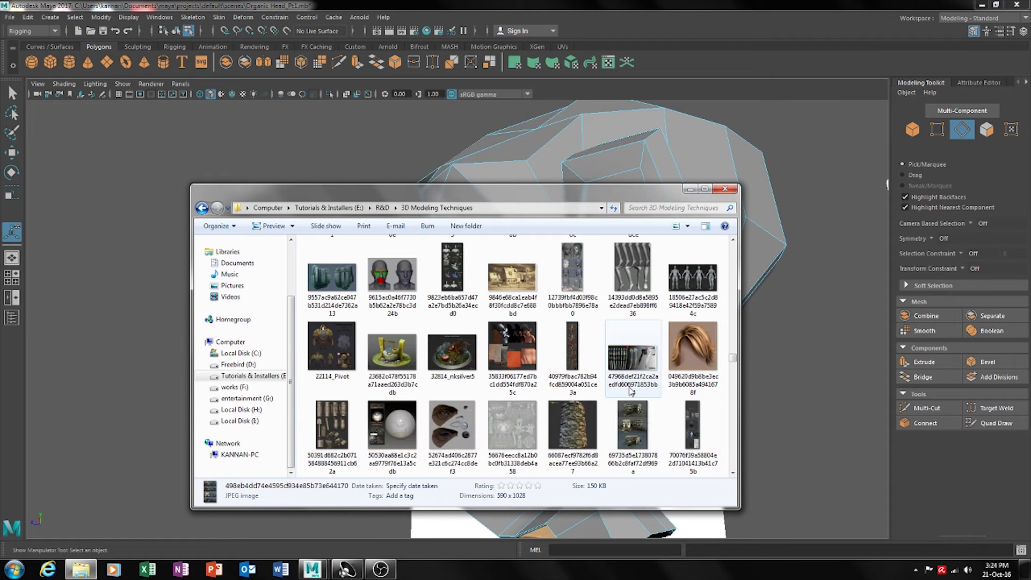
{"action": "double_click", "coordinate": [404, 285]}
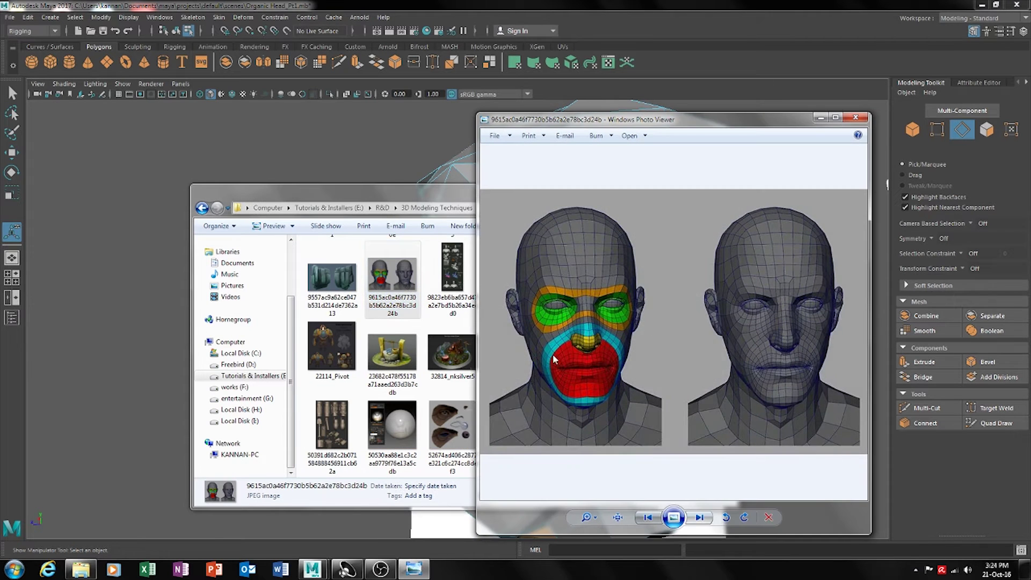
{"action": "scroll", "coordinate": [619, 369], "scroll_direction": "up", "scroll_amount": 4}
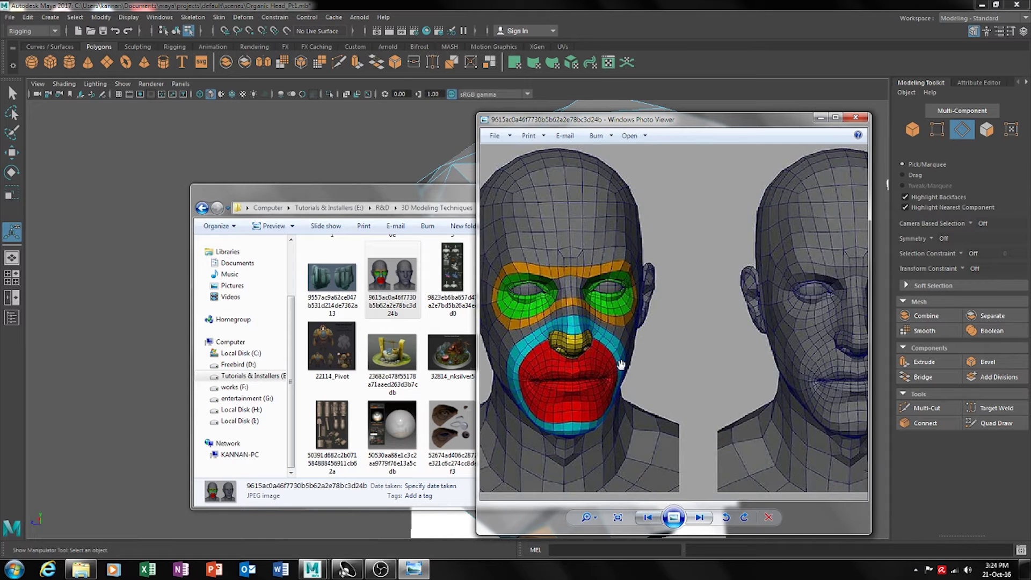
{"action": "left_click_drag", "start_coordinate": [585, 363], "coordinate": [671, 366]}
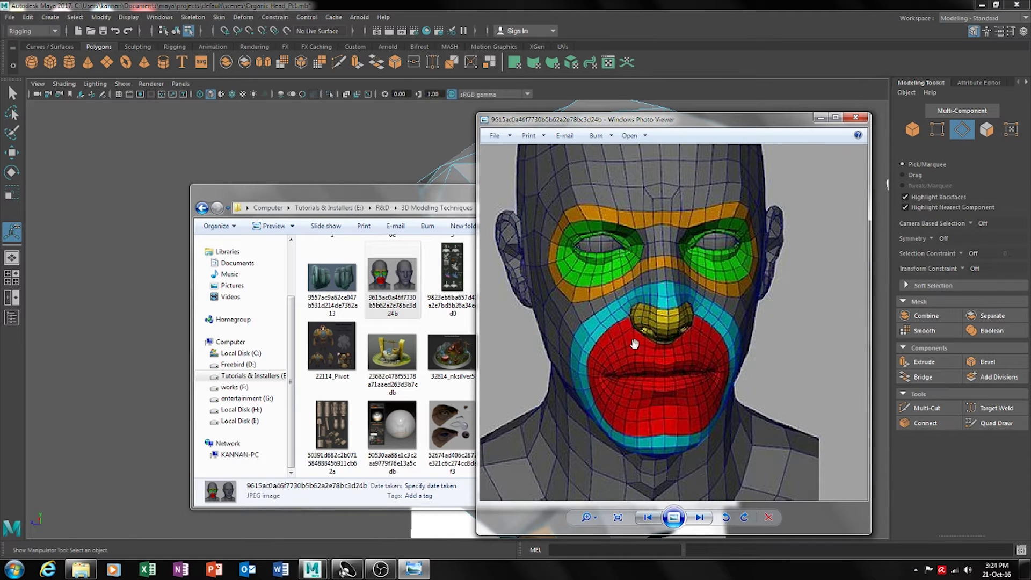
{"action": "left_click", "coordinate": [856, 118]}
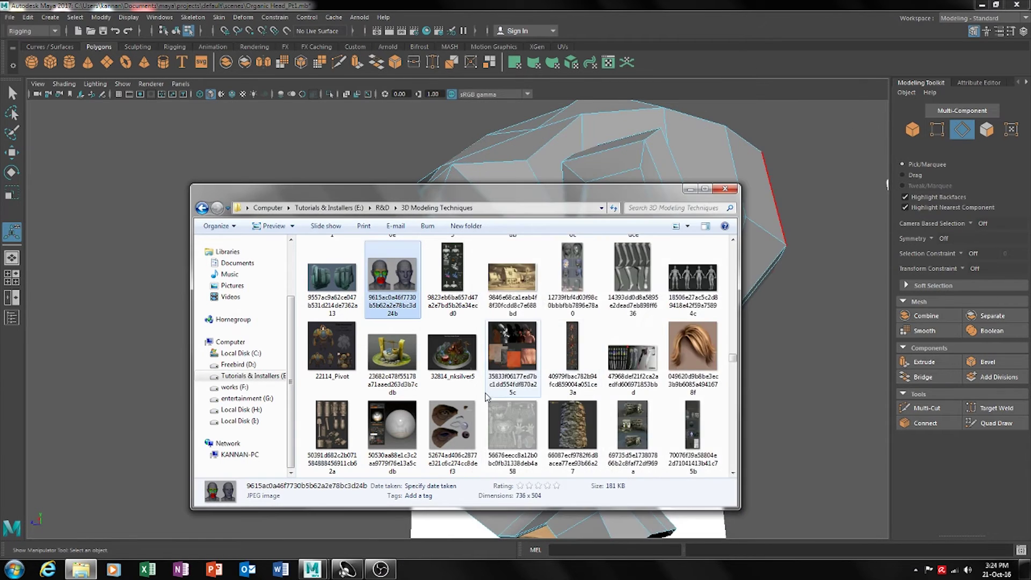
Find and view the cartoon head reference with red and green edge loops, minimising the windows when done
{"action": "scroll", "coordinate": [527, 376], "scroll_direction": "down", "scroll_amount": 3}
{"action": "scroll", "coordinate": [526, 387], "scroll_direction": "down", "scroll_amount": 3}
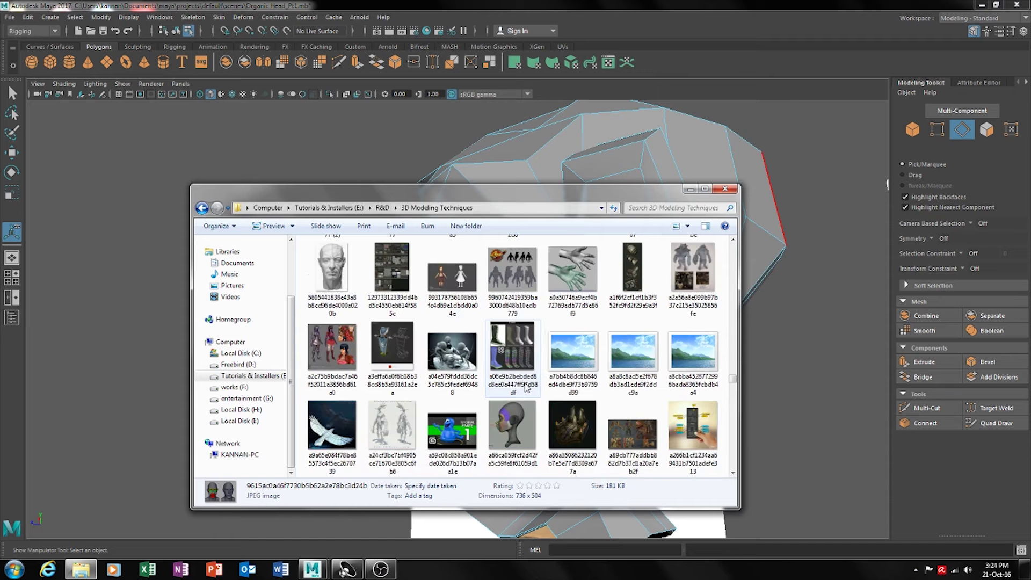
{"action": "scroll", "coordinate": [526, 387], "scroll_direction": "down", "scroll_amount": 3}
{"action": "scroll", "coordinate": [526, 387], "scroll_direction": "down", "scroll_amount": 6}
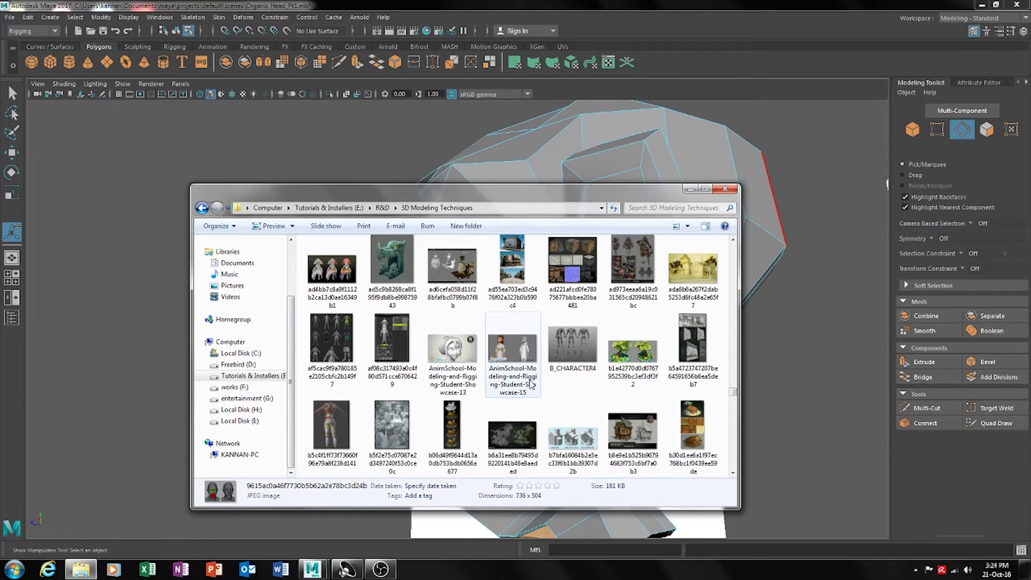
{"action": "scroll", "coordinate": [531, 383], "scroll_direction": "down", "scroll_amount": 6}
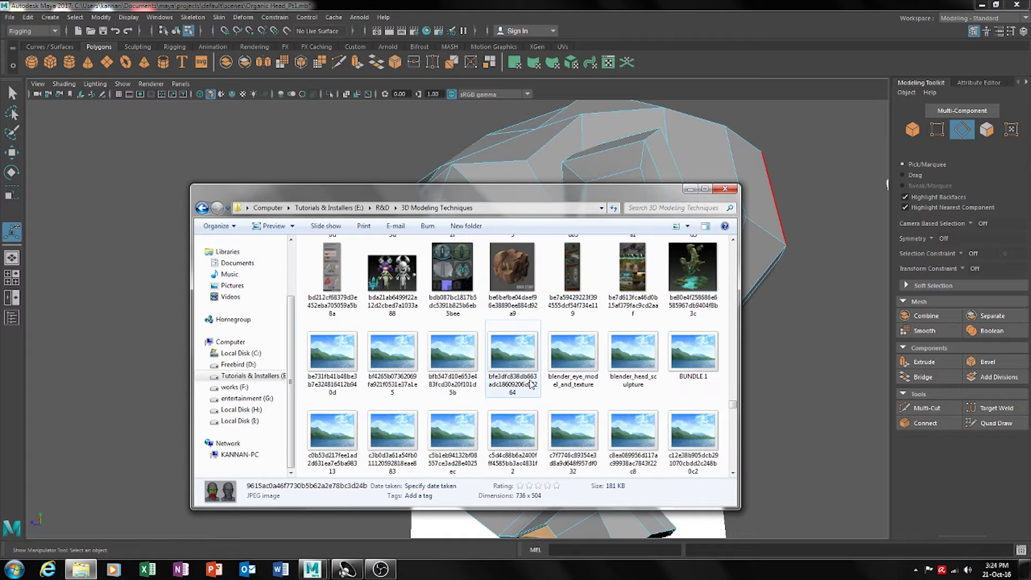
{"action": "scroll", "coordinate": [531, 385], "scroll_direction": "down", "scroll_amount": 3}
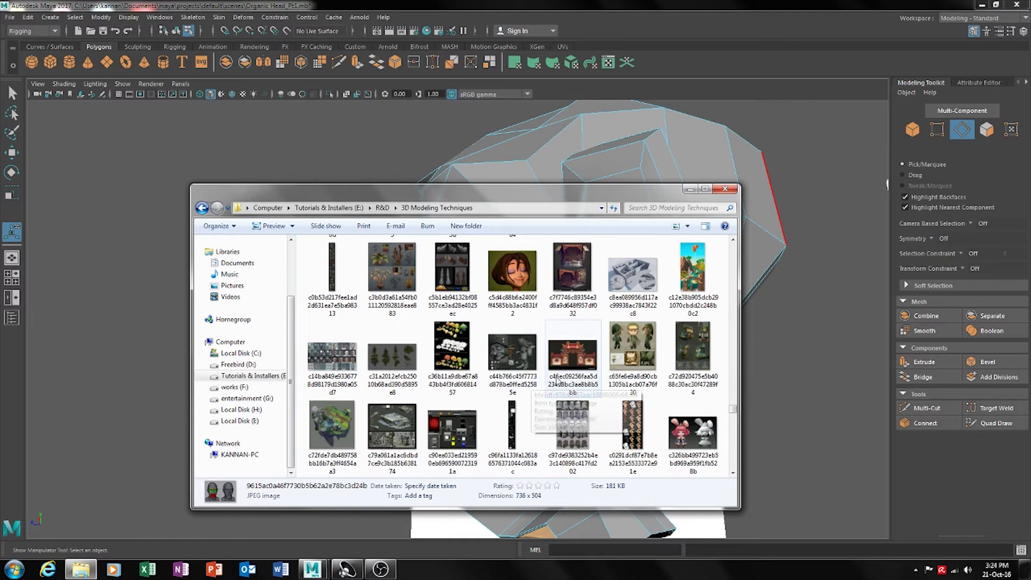
{"action": "scroll", "coordinate": [416, 344], "scroll_direction": "down", "scroll_amount": 3}
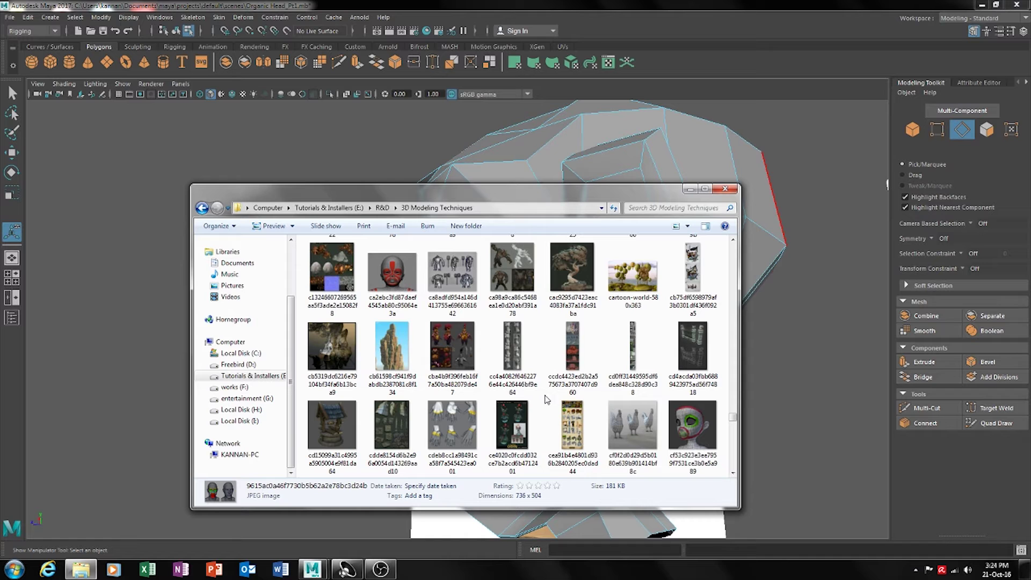
{"action": "double_click", "coordinate": [696, 427]}
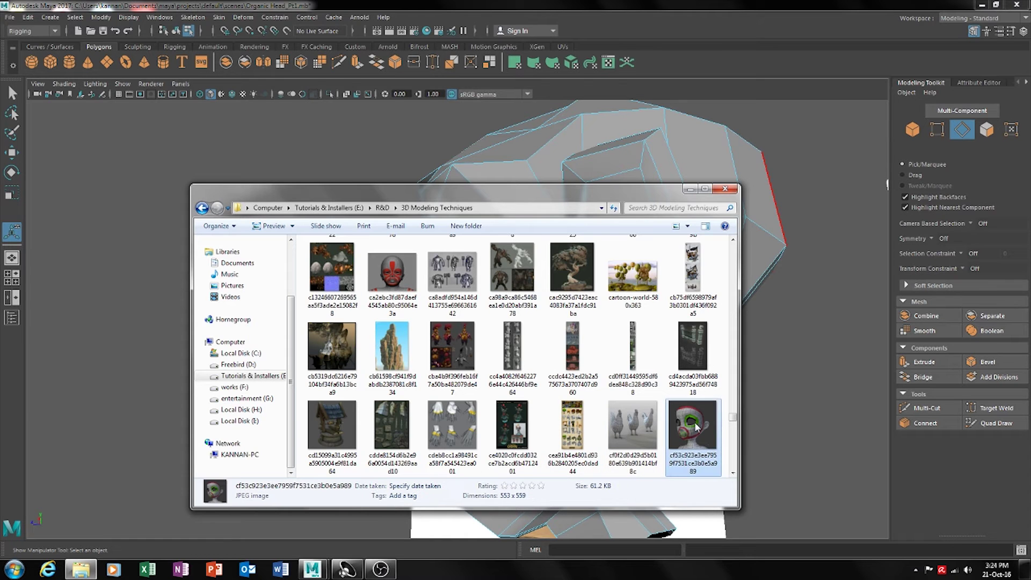
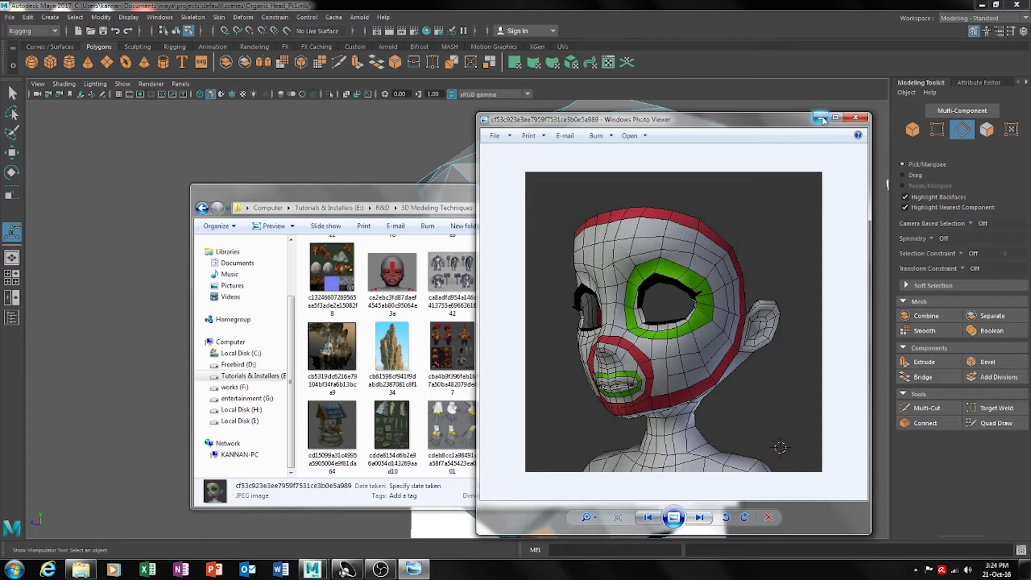
{"action": "left_click", "coordinate": [820, 118]}
{"action": "left_click", "coordinate": [702, 190]}
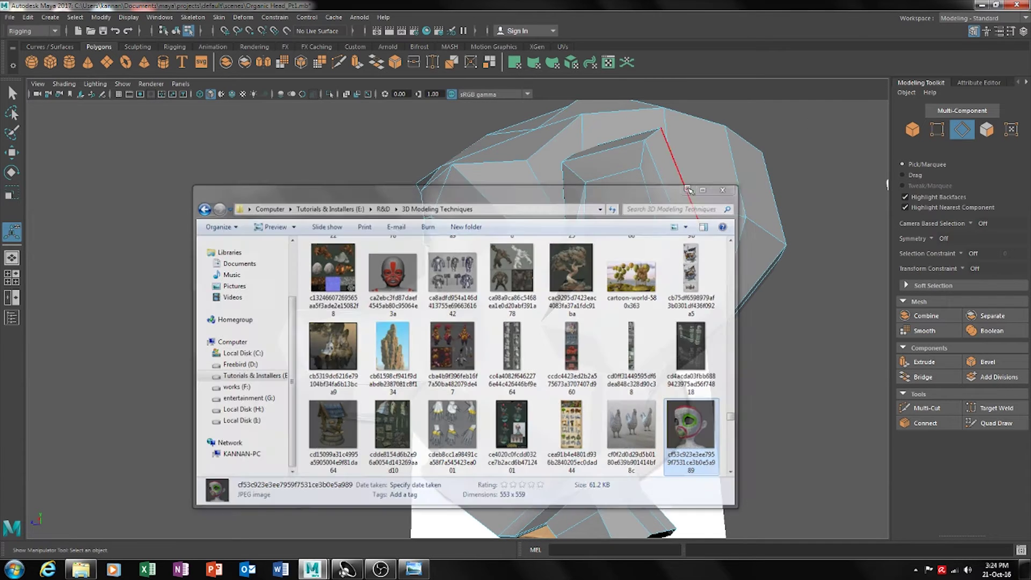
Move the two edges at the upper mouth corner down to about Y -0.33 and check the shape in smooth preview
{"action": "left_click_drag", "start_coordinate": [710, 309], "coordinate": [516, 373], "text": "alt"}
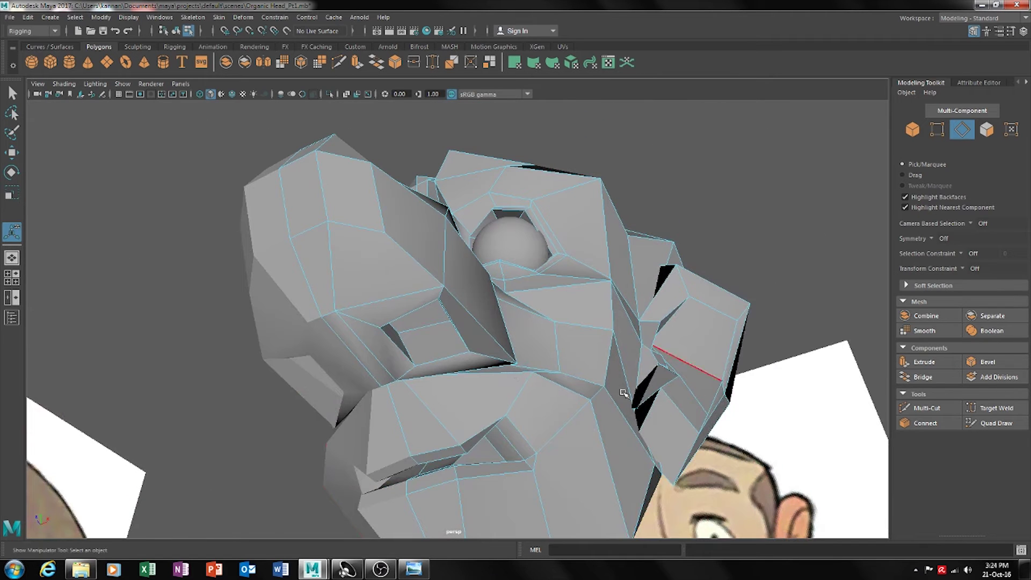
{"action": "left_click", "coordinate": [500, 424]}
{"action": "left_click_drag", "start_coordinate": [500, 424], "coordinate": [475, 391], "text": "alt"}
{"action": "left_click", "coordinate": [481, 390], "text": "shift"}
{"action": "key", "text": "w"}
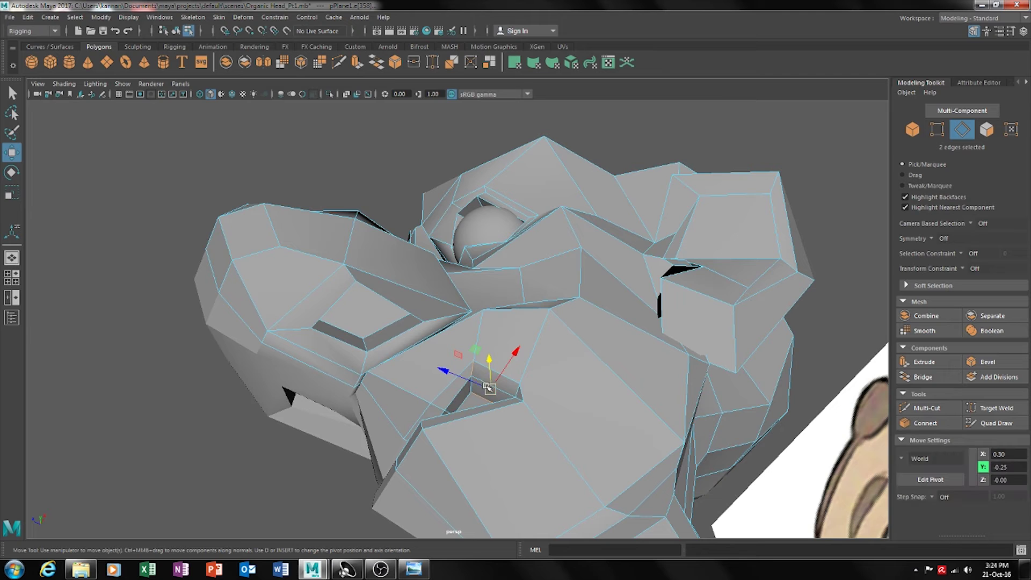
{"action": "left_click", "coordinate": [469, 386]}
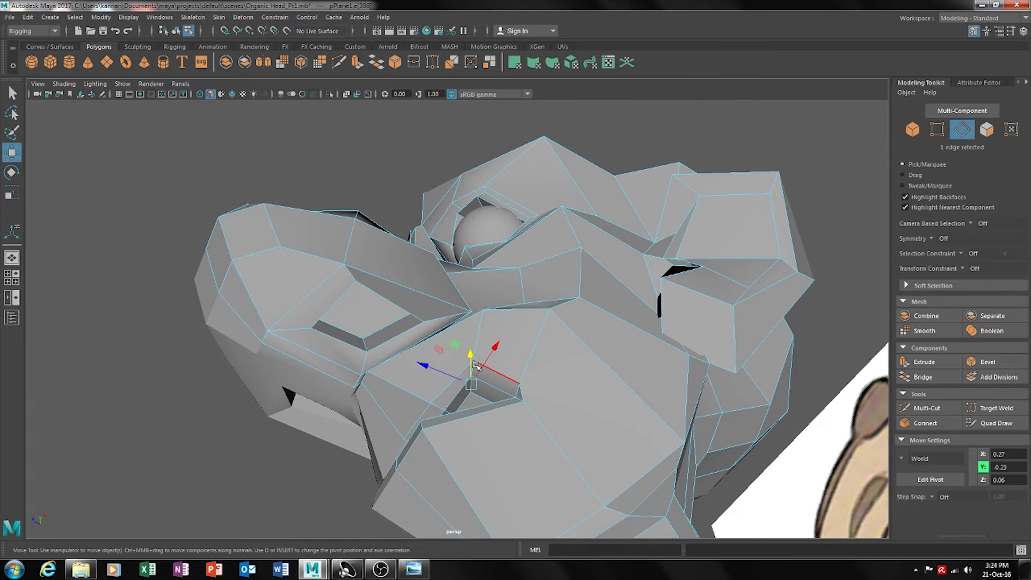
{"action": "left_click_drag", "start_coordinate": [526, 377], "coordinate": [479, 391], "text": "alt"}
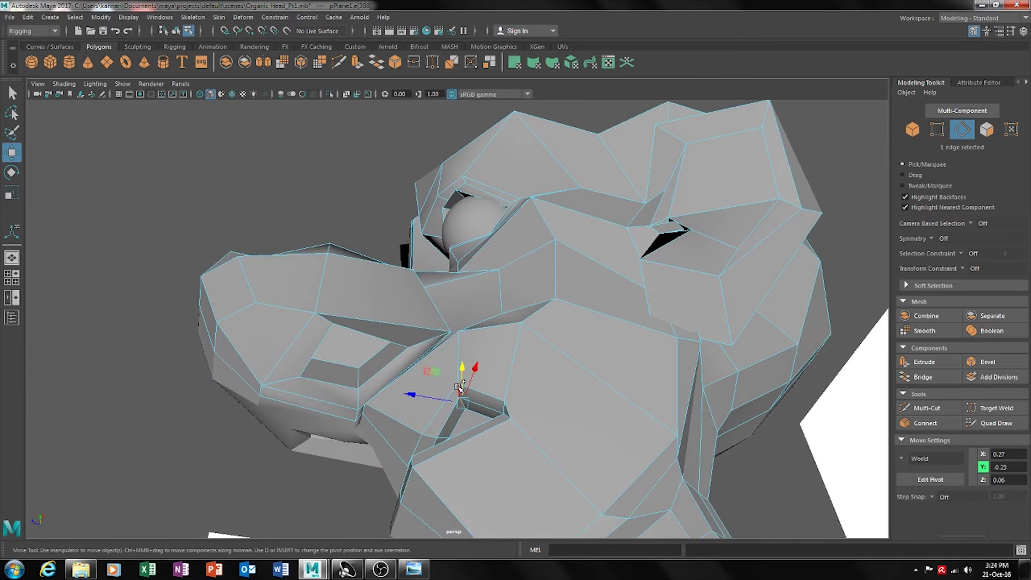
{"action": "left_click", "coordinate": [464, 373], "text": "shift"}
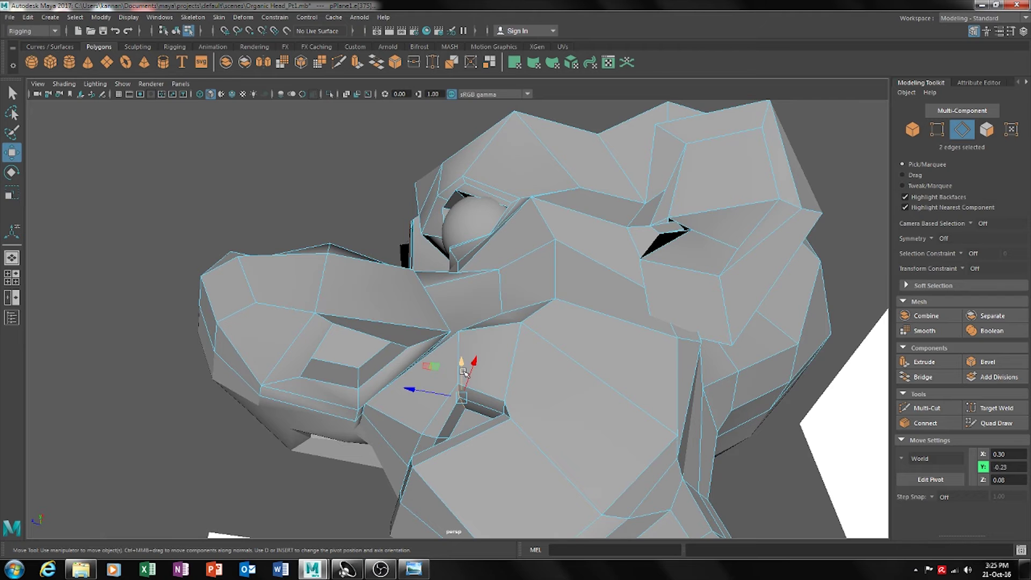
{"action": "left_click_drag", "start_coordinate": [471, 368], "coordinate": [589, 423], "text": "alt"}
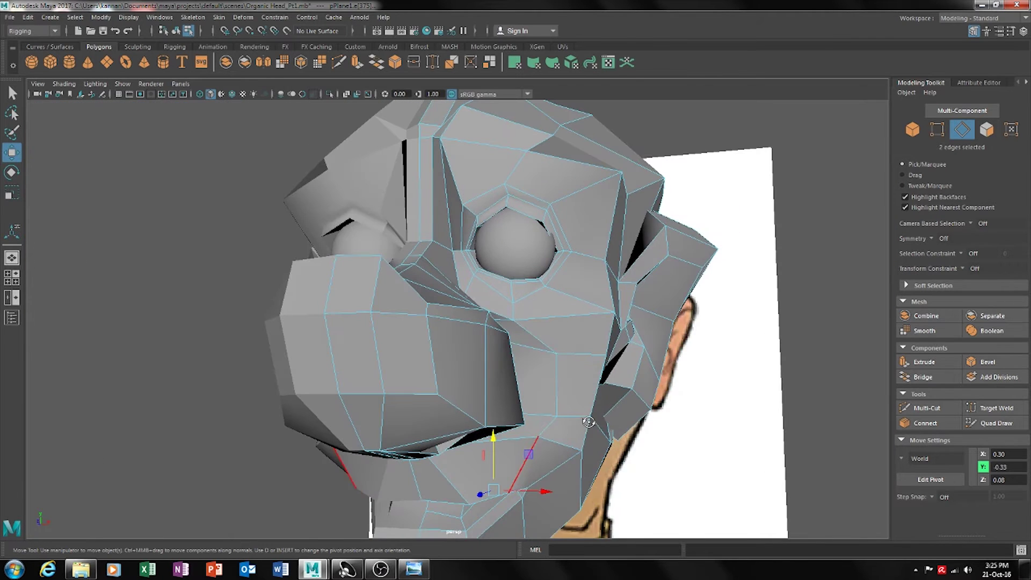
{"action": "key", "text": "3"}
{"action": "left_click_drag", "start_coordinate": [612, 206], "coordinate": [528, 389], "text": "alt"}
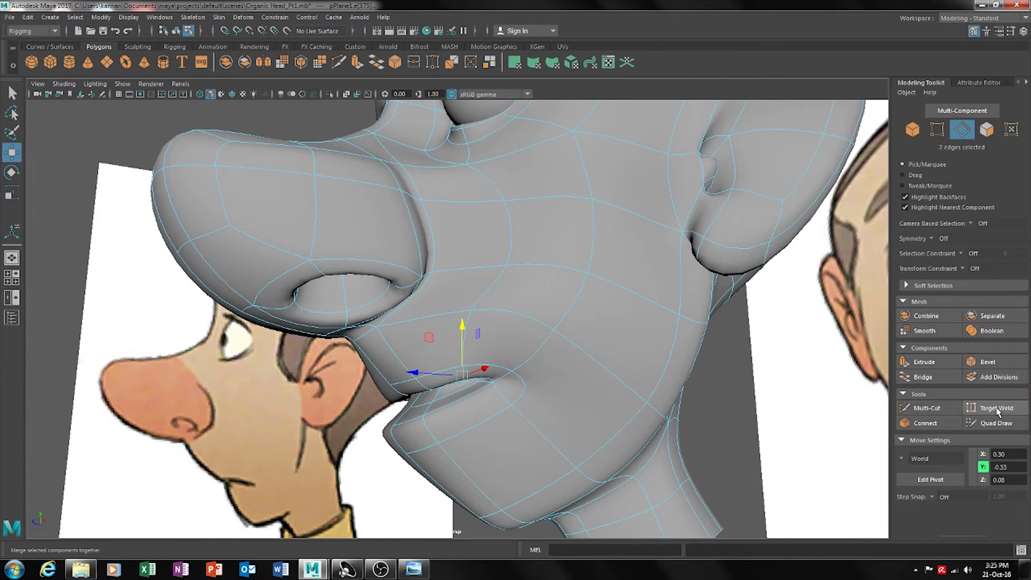
Cut a new edge from the mouth corner across the cheek to the jaw below the ear, and check it in smooth preview
{"action": "left_click", "coordinate": [943, 412]}
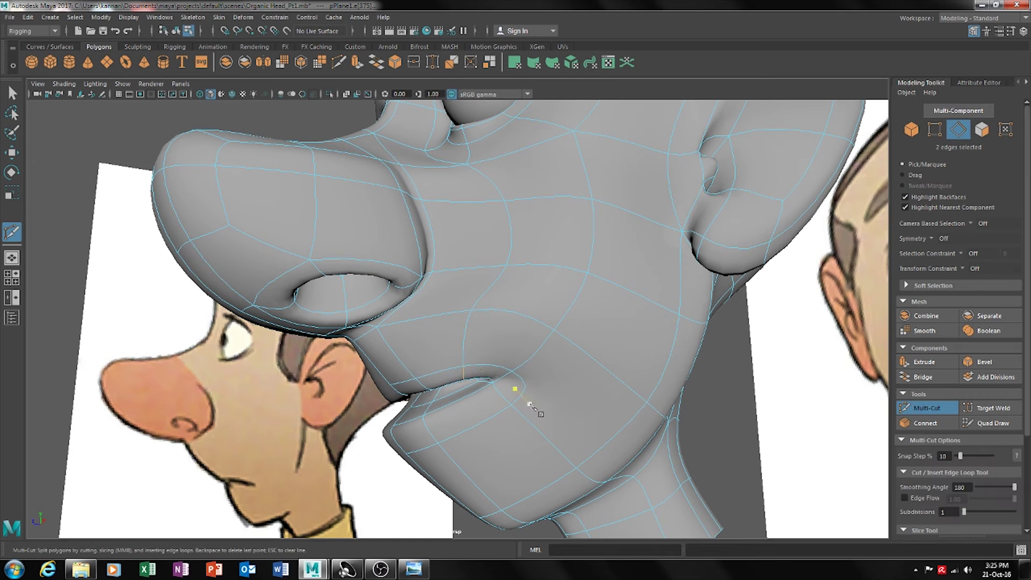
{"action": "key", "text": "1"}
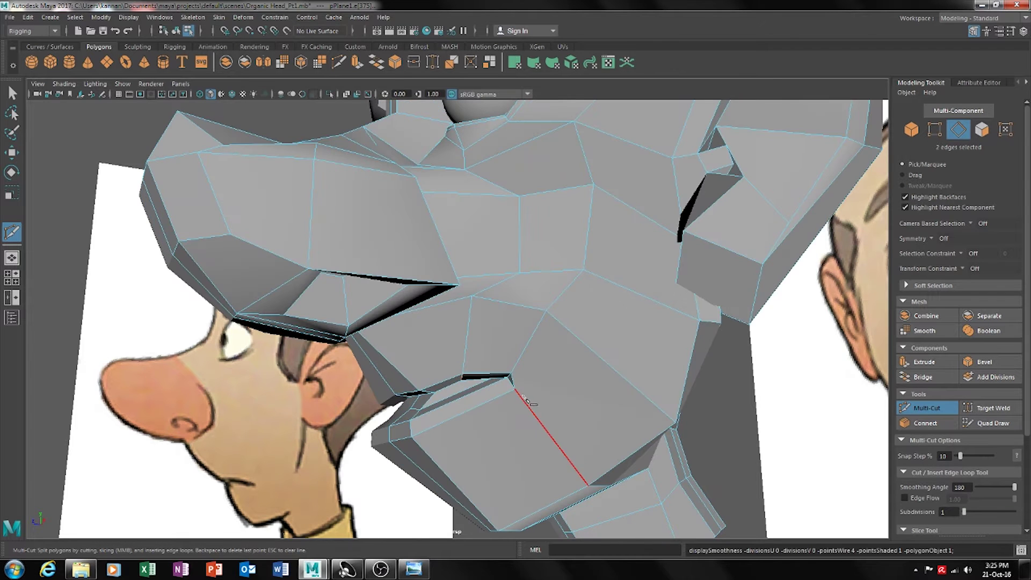
{"action": "mouse_move", "coordinate": [568, 394]}
{"action": "left_mouse_down", "text": "alt"}
{"action": "mouse_move", "coordinate": [553, 396]}
{"action": "mouse_move", "coordinate": [569, 403]}
{"action": "mouse_move", "coordinate": [558, 388]}
{"action": "left_mouse_up", "text": "alt"}
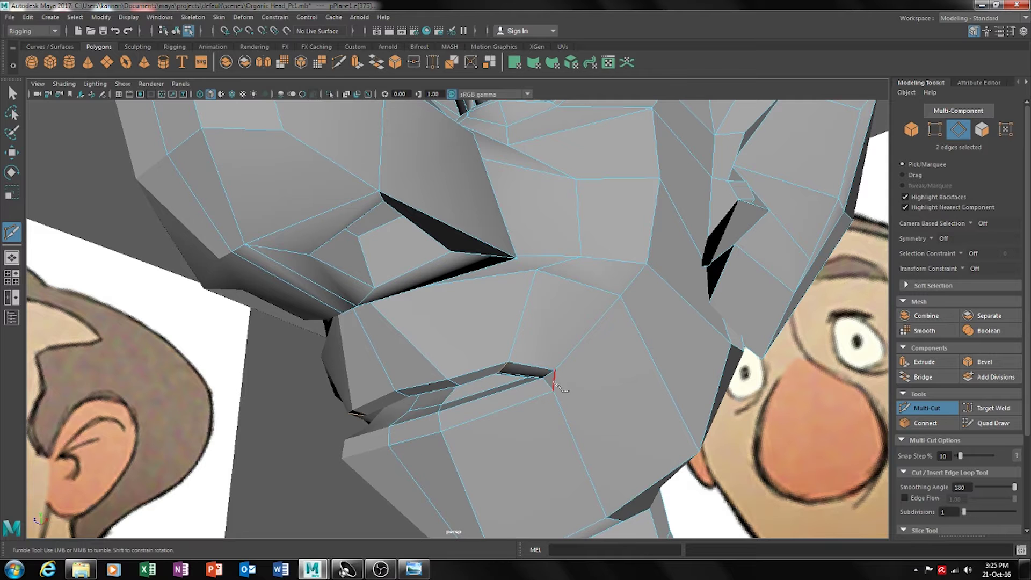
{"action": "left_click", "coordinate": [554, 381]}
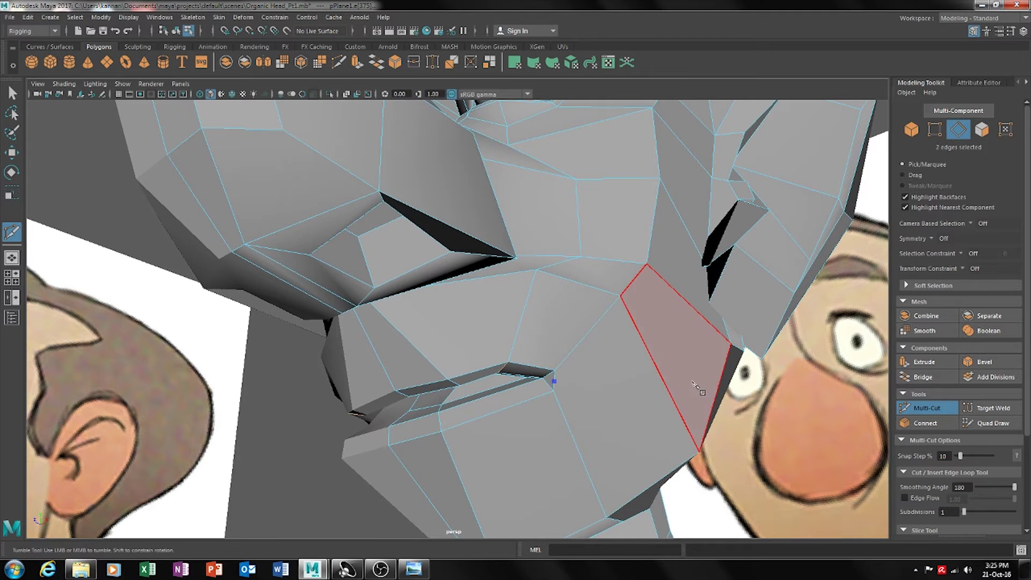
{"action": "left_click_drag", "start_coordinate": [661, 373], "coordinate": [609, 374], "text": "alt"}
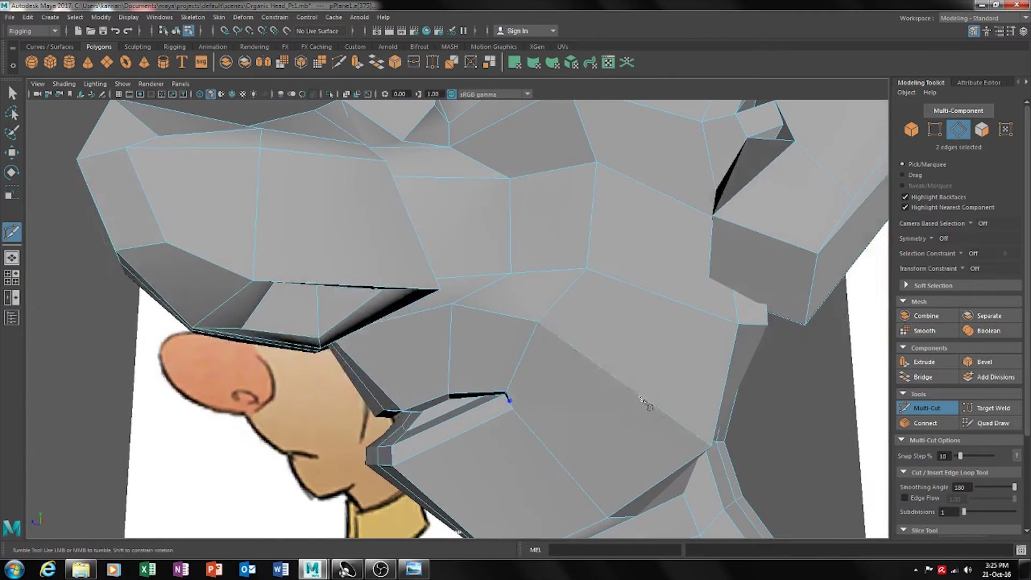
{"action": "left_click", "coordinate": [594, 363]}
{"action": "left_click_drag", "start_coordinate": [732, 347], "coordinate": [575, 341], "text": "alt"}
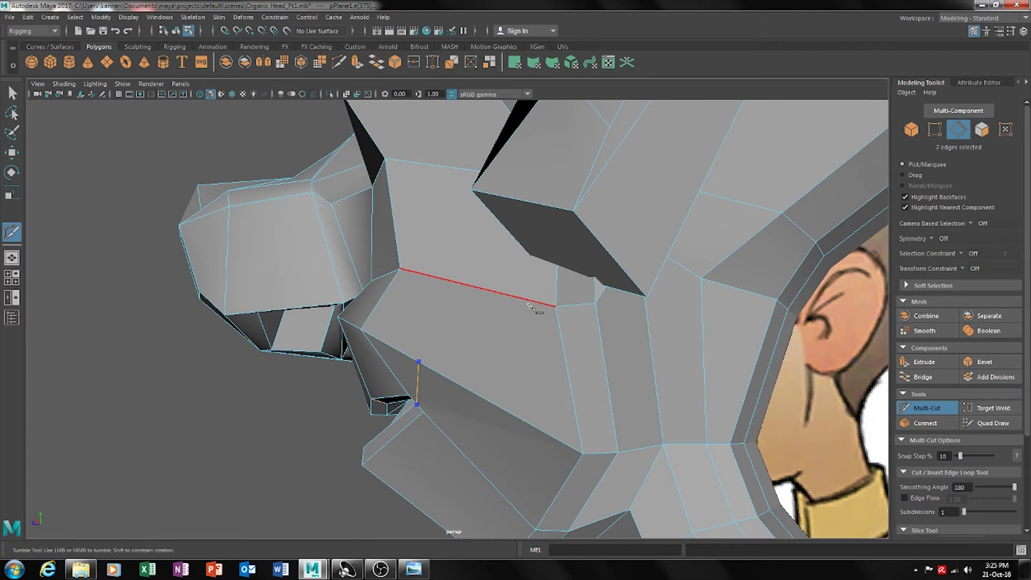
{"action": "left_click", "coordinate": [559, 322]}
{"action": "left_click_drag", "start_coordinate": [556, 304], "coordinate": [669, 387], "text": "alt"}
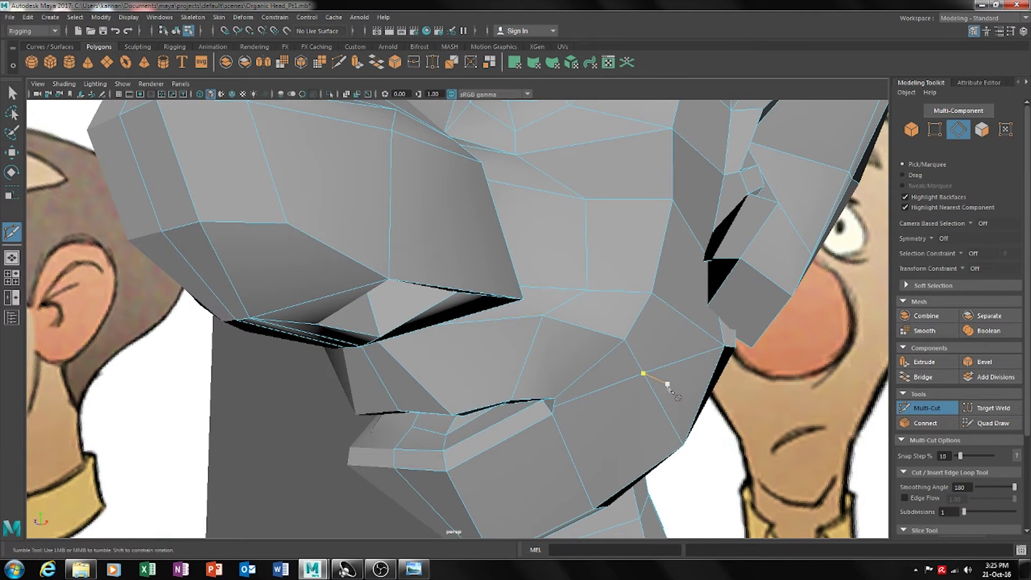
{"action": "key", "text": "3"}
{"action": "left_click_drag", "start_coordinate": [669, 387], "coordinate": [532, 392], "text": "alt"}
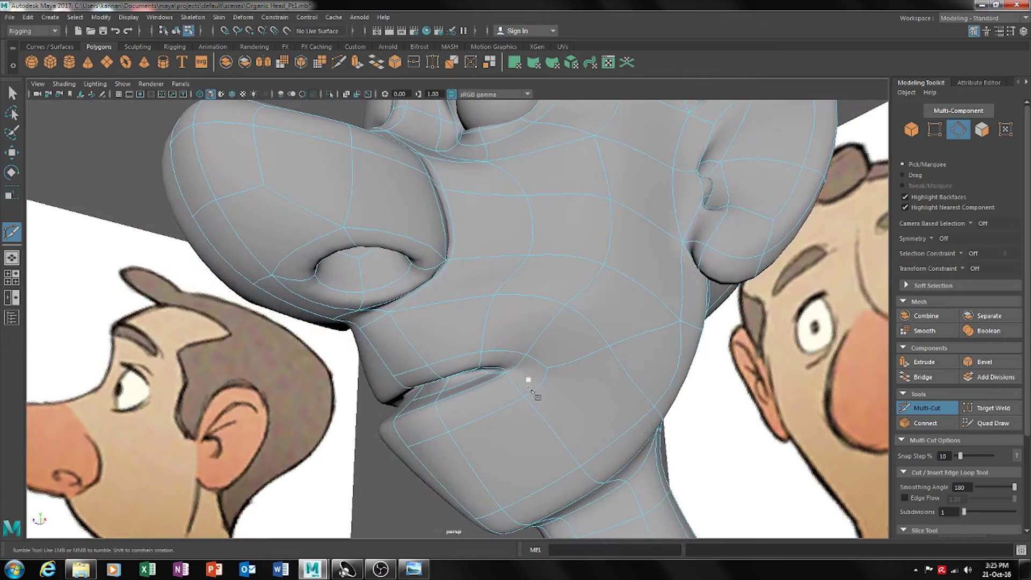
Cut another row of edges from the new cheek edge across the lower jaw to the middle of the chin
{"action": "left_click_drag", "start_coordinate": [586, 417], "coordinate": [564, 434], "text": "alt"}
{"action": "left_click_drag", "start_coordinate": [638, 414], "coordinate": [606, 408], "text": "alt"}
{"action": "left_click", "coordinate": [535, 415]}
{"action": "key", "text": "Escape"}
{"action": "left_click_drag", "start_coordinate": [586, 418], "coordinate": [578, 376], "text": "alt"}
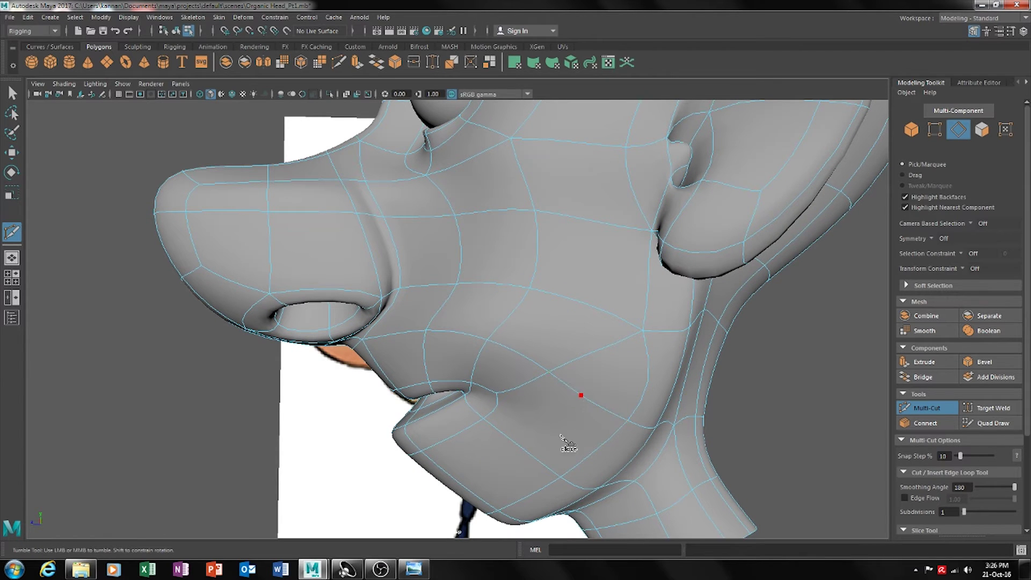
{"action": "left_click", "coordinate": [521, 446]}
{"action": "left_click", "coordinate": [468, 493]}
{"action": "left_click_drag", "start_coordinate": [462, 486], "coordinate": [453, 481], "text": "alt"}
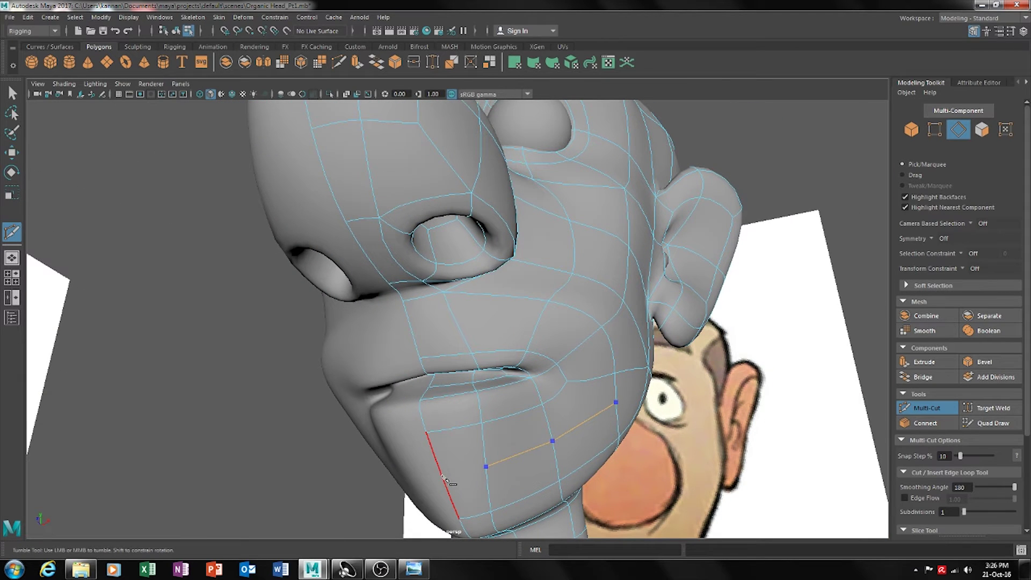
{"action": "key", "text": "Return"}
Move the new cheek vertex behind the mouth corner to about Y -0.35, Z -0.17 and check the cheek from the front
{"action": "left_click_drag", "start_coordinate": [622, 409], "coordinate": [535, 438], "text": "alt"}
{"action": "key", "text": "w"}
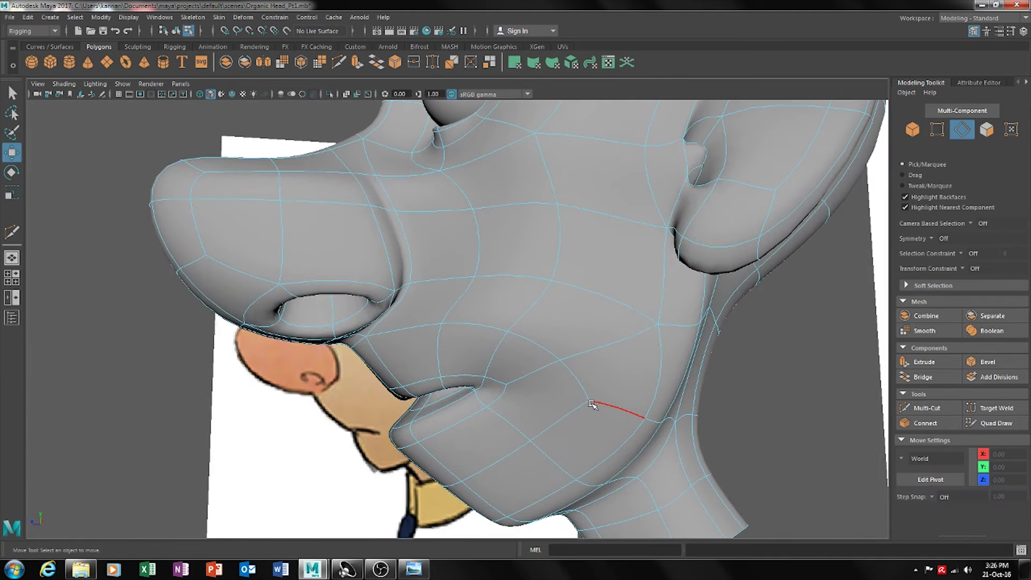
{"action": "key", "text": "F9"}
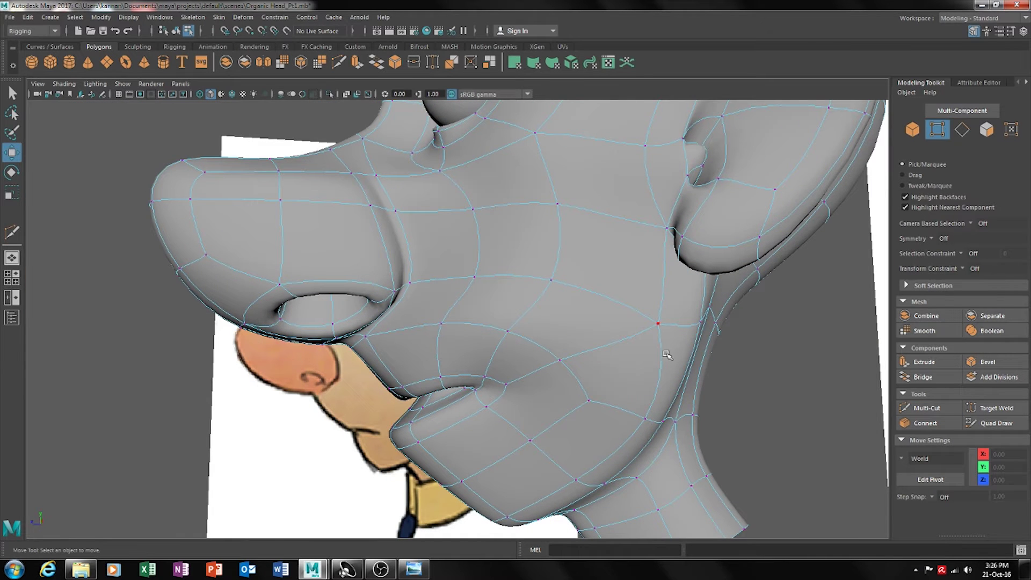
{"action": "left_click", "coordinate": [590, 402]}
{"action": "left_click_drag", "start_coordinate": [572, 387], "coordinate": [650, 375]}
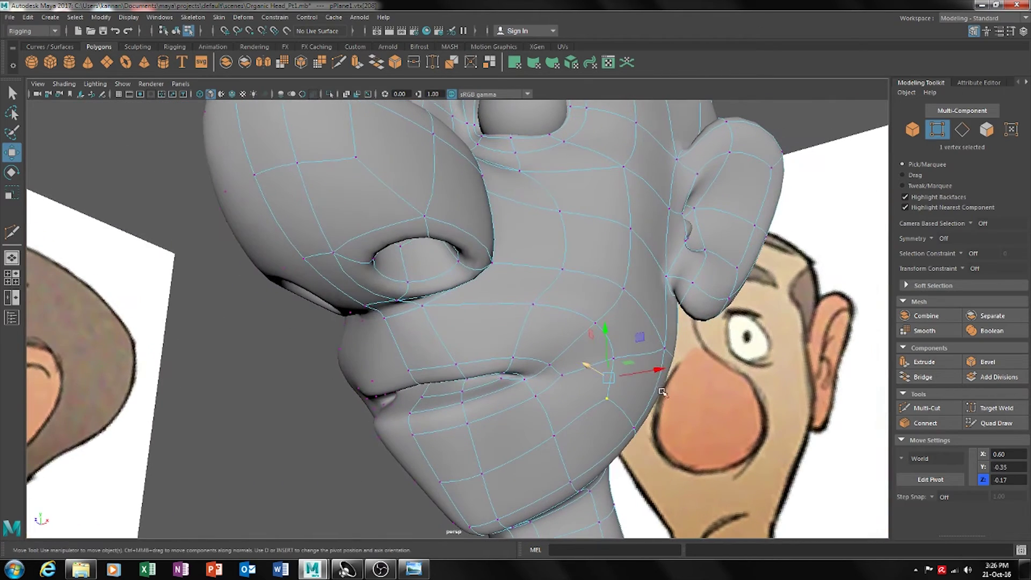
{"action": "left_click_drag", "start_coordinate": [641, 415], "coordinate": [558, 387], "text": "alt"}
{"action": "left_click", "coordinate": [712, 419]}
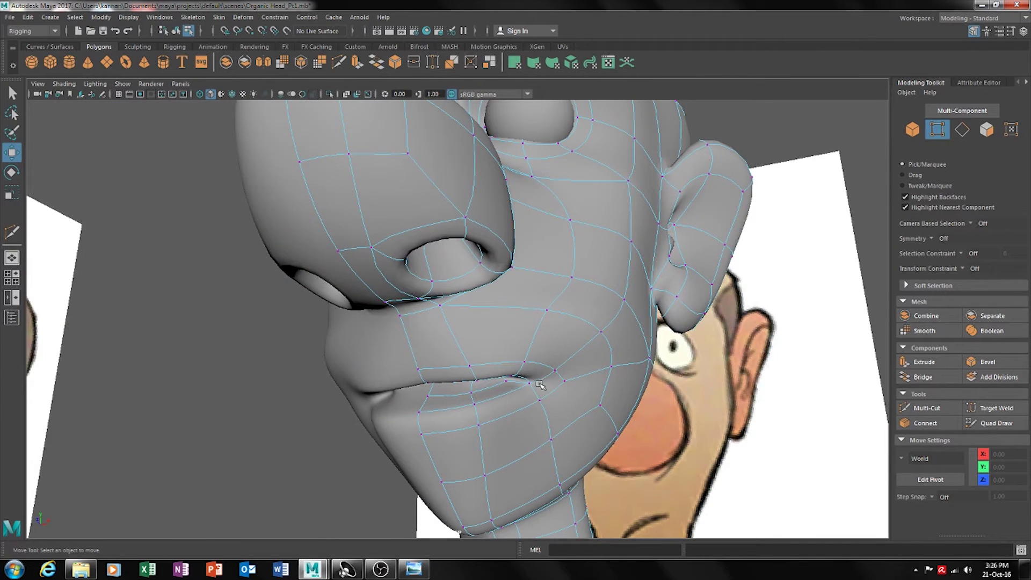
{"action": "mouse_move", "coordinate": [553, 400]}
{"action": "left_mouse_down", "text": "alt"}
{"action": "mouse_move", "coordinate": [512, 380]}
{"action": "mouse_move", "coordinate": [583, 393]}
{"action": "mouse_move", "coordinate": [602, 386]}
{"action": "mouse_move", "coordinate": [543, 382]}
{"action": "left_mouse_up", "text": "alt"}
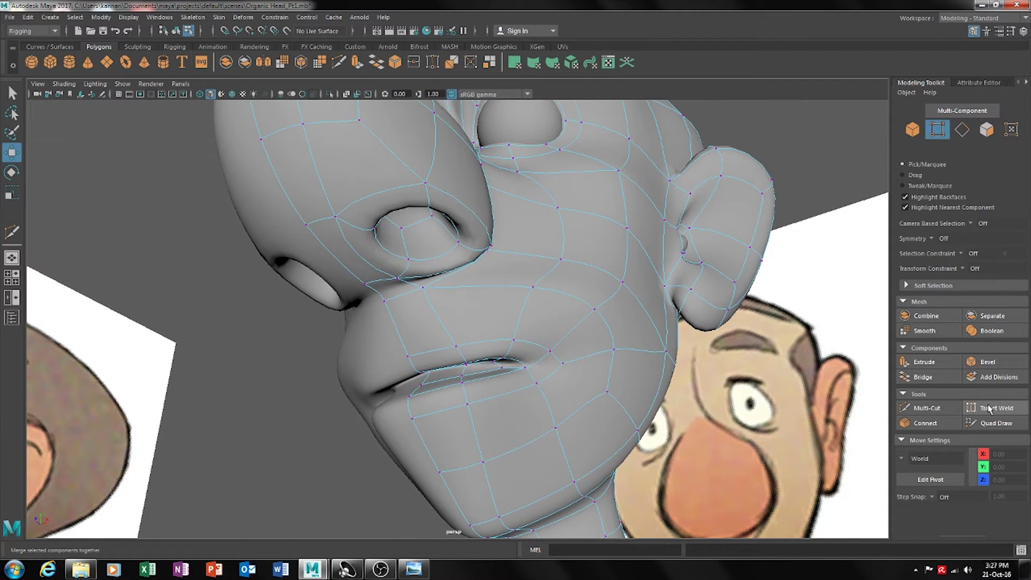
{"action": "left_click", "coordinate": [938, 412]}
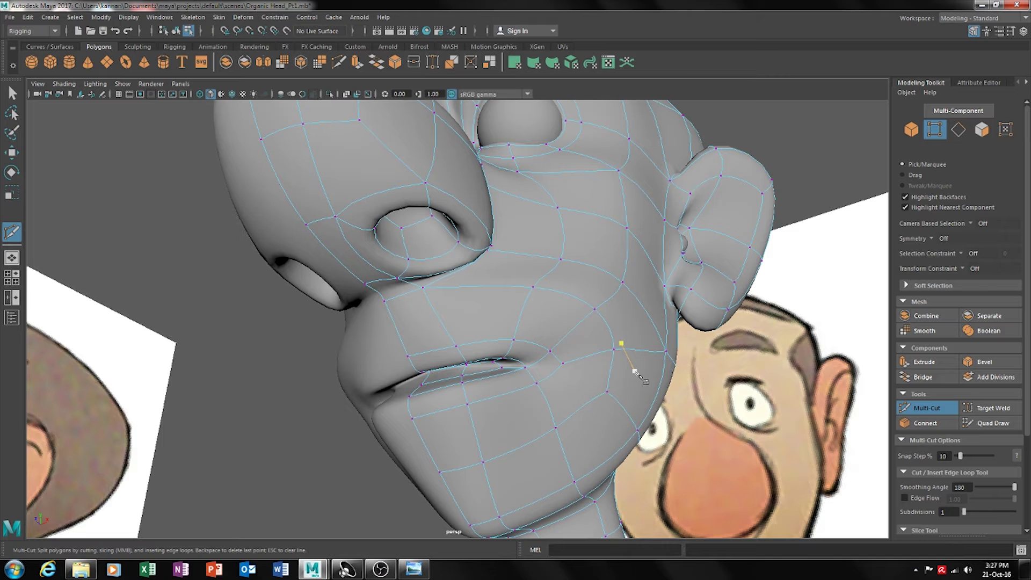
{"action": "left_click", "coordinate": [607, 393]}
{"action": "left_click_drag", "start_coordinate": [544, 388], "coordinate": [616, 404], "text": "alt"}
Move the lower cheek vertex further down in the unsmoothed mesh to even out the loop around the mouth, and check it smoothed
{"action": "key", "text": "1"}
{"action": "scroll", "coordinate": [613, 400], "scroll_direction": "up", "scroll_amount": 3}
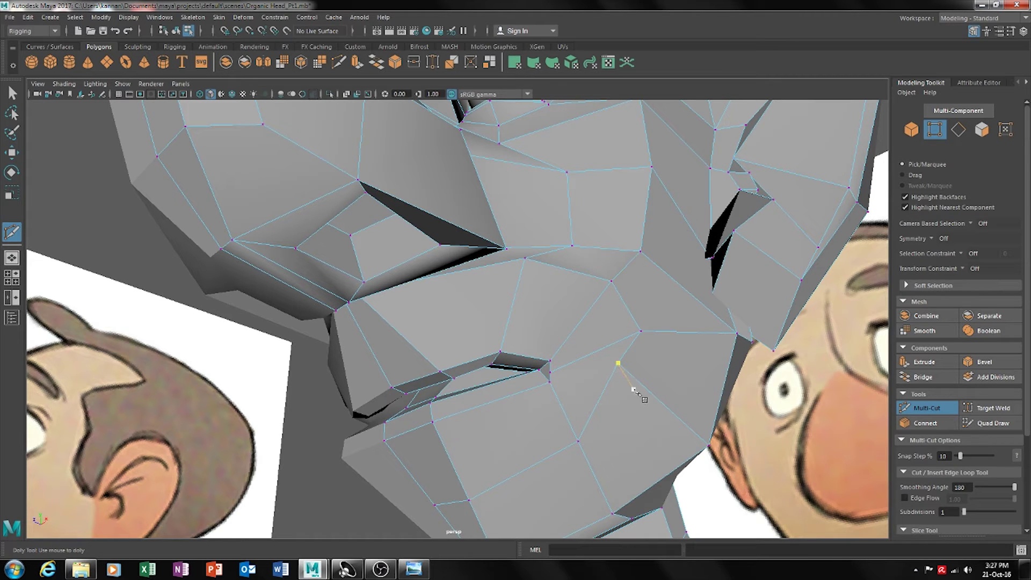
{"action": "key", "text": "w"}
{"action": "left_click", "coordinate": [620, 364]}
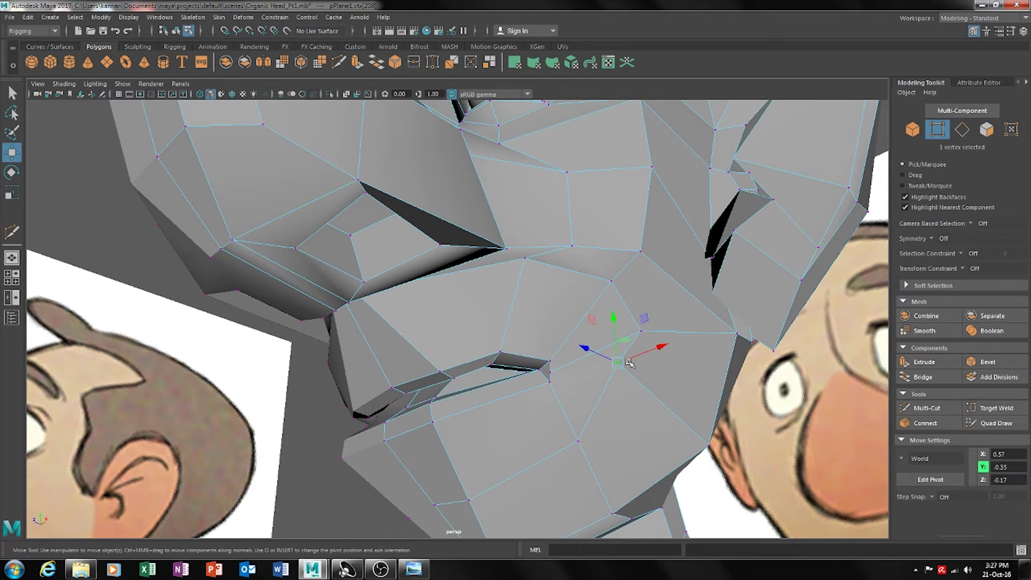
{"action": "left_click_drag", "start_coordinate": [639, 333], "coordinate": [554, 375]}
{"action": "key", "text": "3"}
{"action": "left_click", "coordinate": [687, 436]}
{"action": "left_click_drag", "start_coordinate": [574, 436], "coordinate": [577, 402], "text": "alt"}
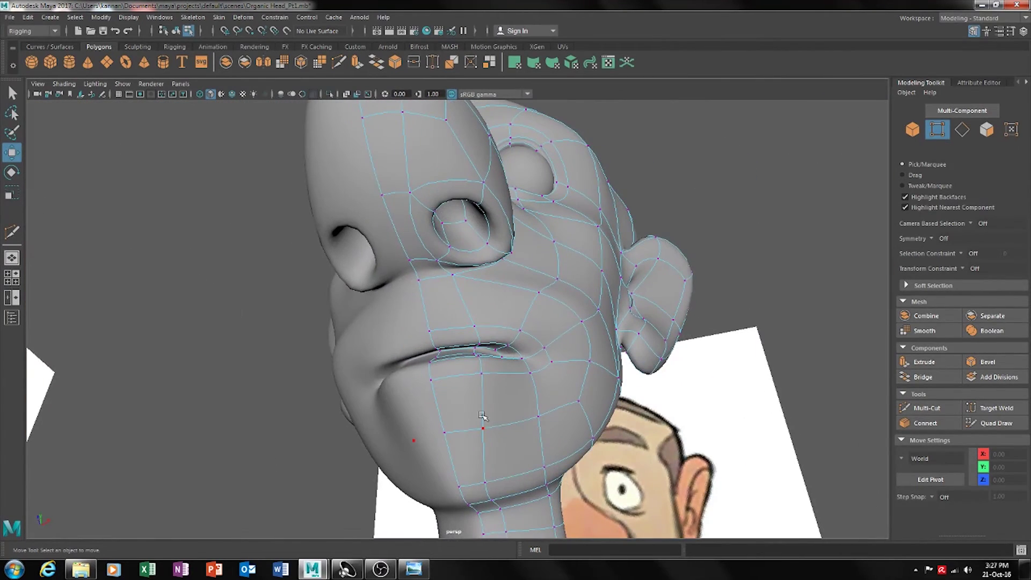
{"action": "left_click_drag", "start_coordinate": [488, 300], "coordinate": [509, 325], "text": "alt"}
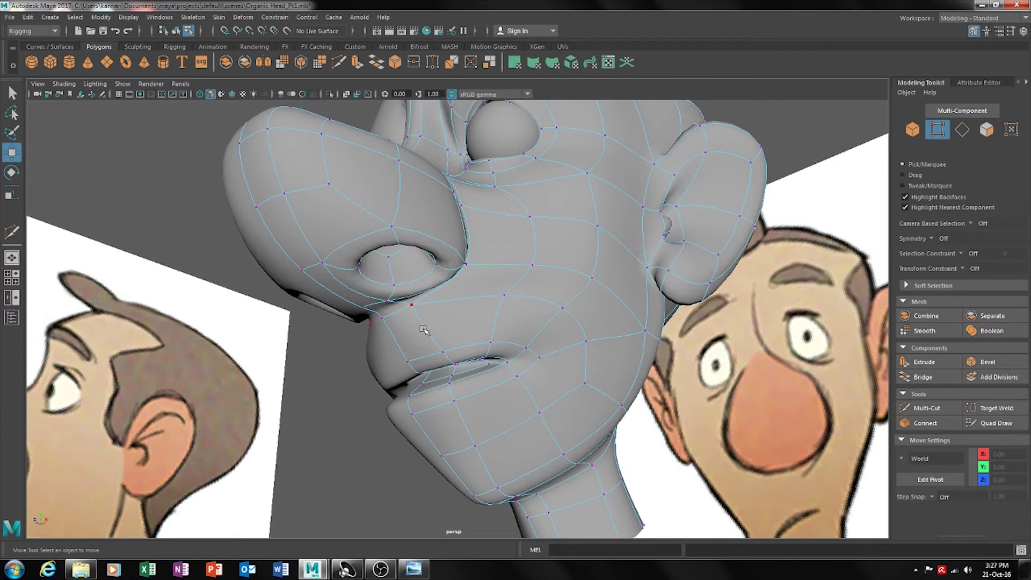
Cut a new edge from the inner lip corner through the neighbouring edge to the lower cheek vertex
{"action": "left_click_drag", "start_coordinate": [576, 387], "coordinate": [570, 407], "text": "alt"}
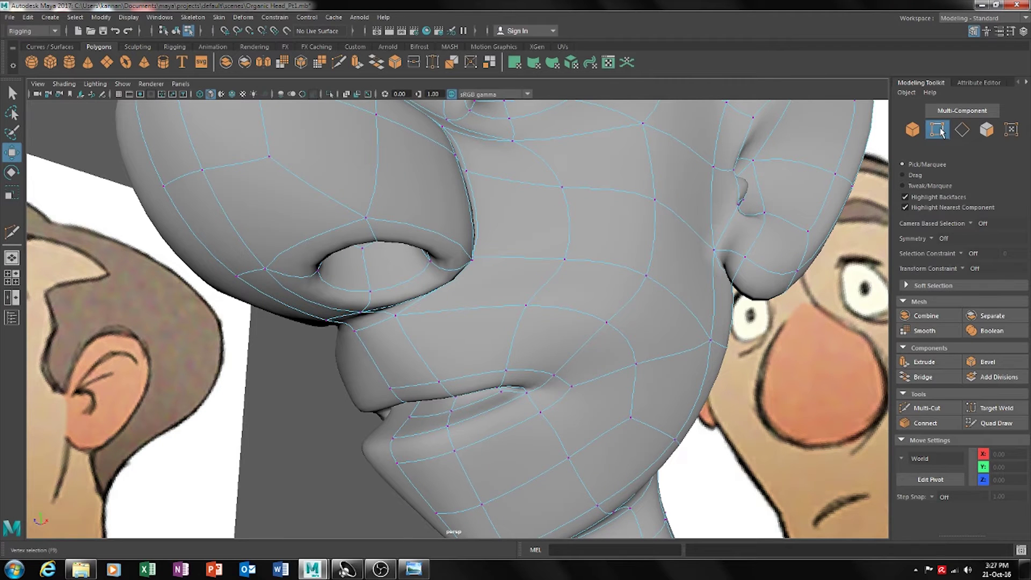
{"action": "left_click", "coordinate": [928, 408]}
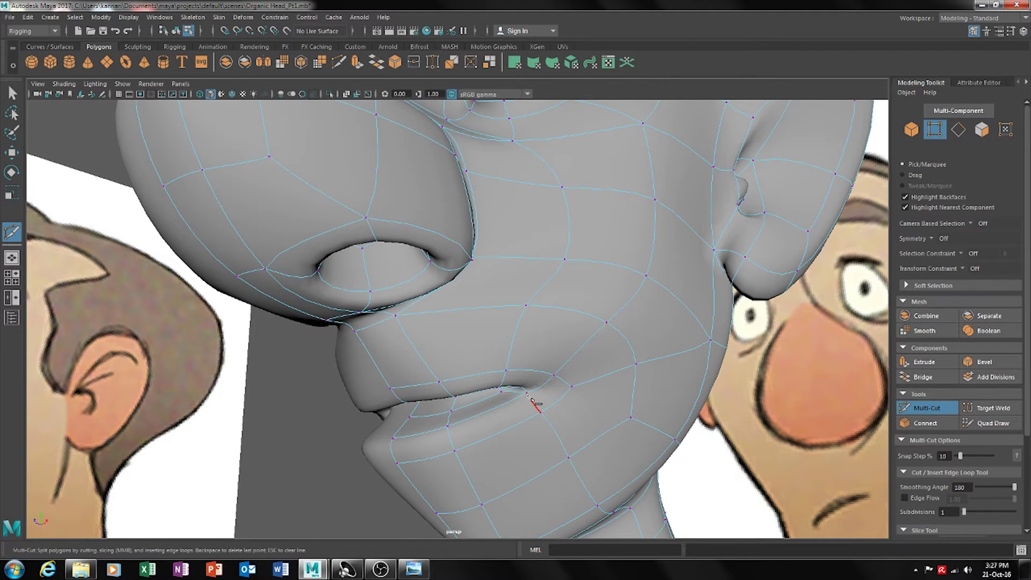
{"action": "key", "text": "1"}
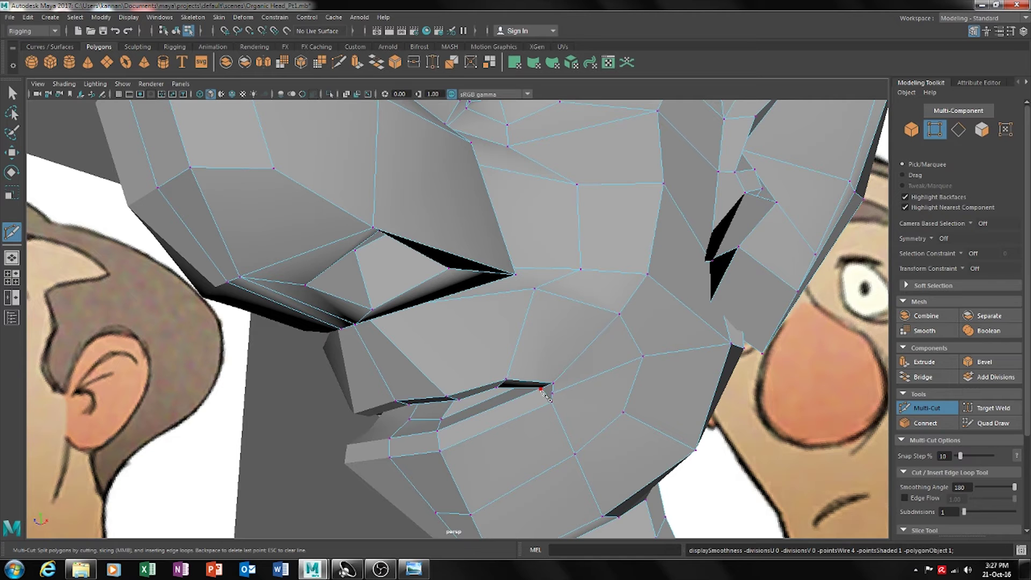
{"action": "left_click", "coordinate": [541, 389]}
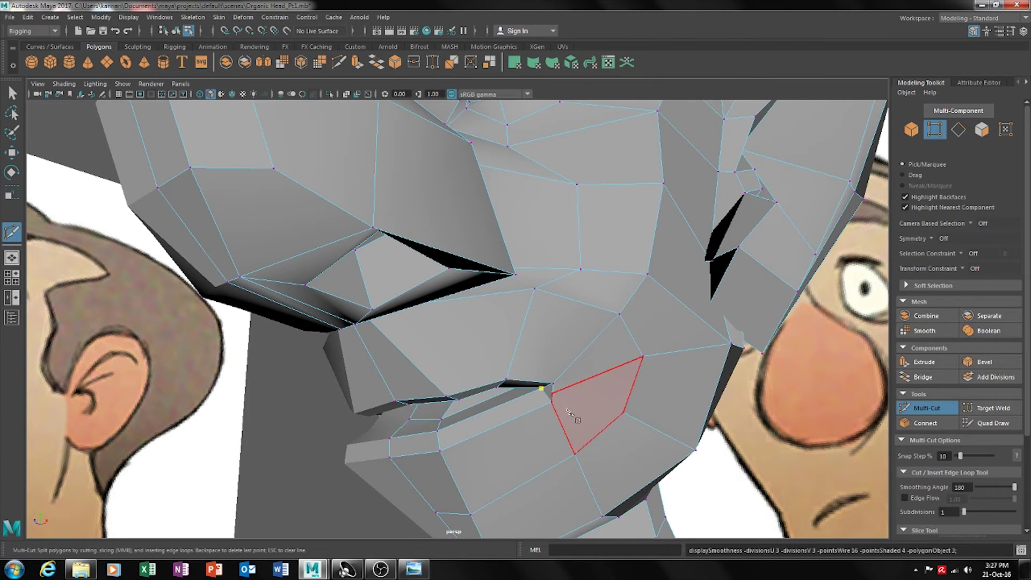
{"action": "key", "text": "3"}
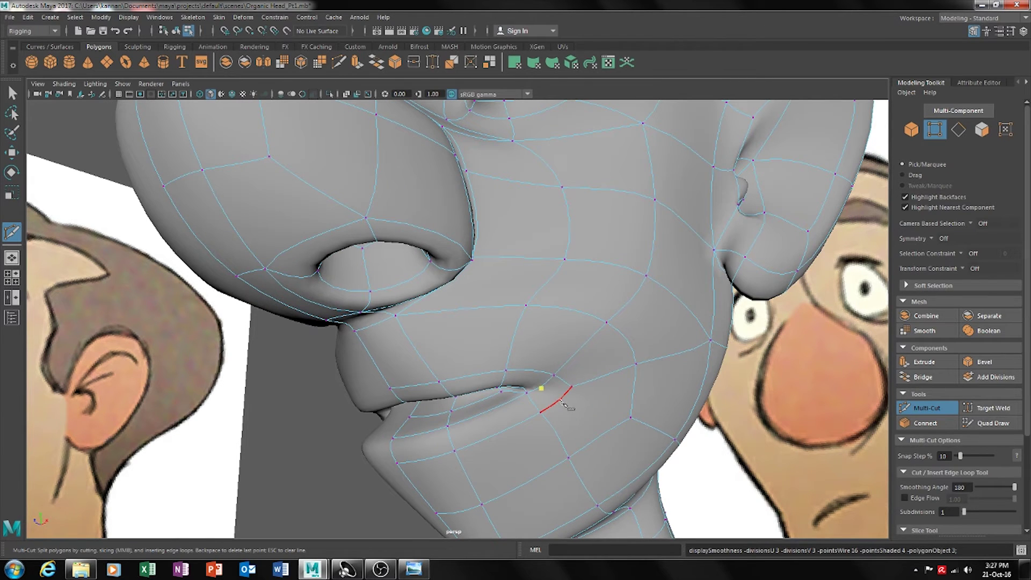
{"action": "left_click", "coordinate": [558, 400]}
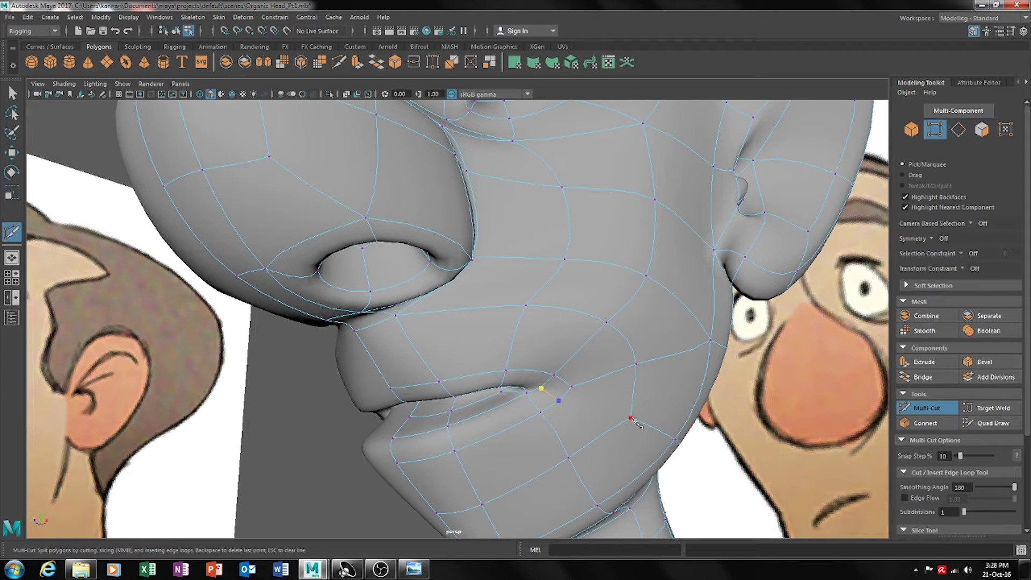
{"action": "left_click", "coordinate": [624, 413]}
{"action": "key", "text": "1"}
{"action": "key", "text": "Return"}
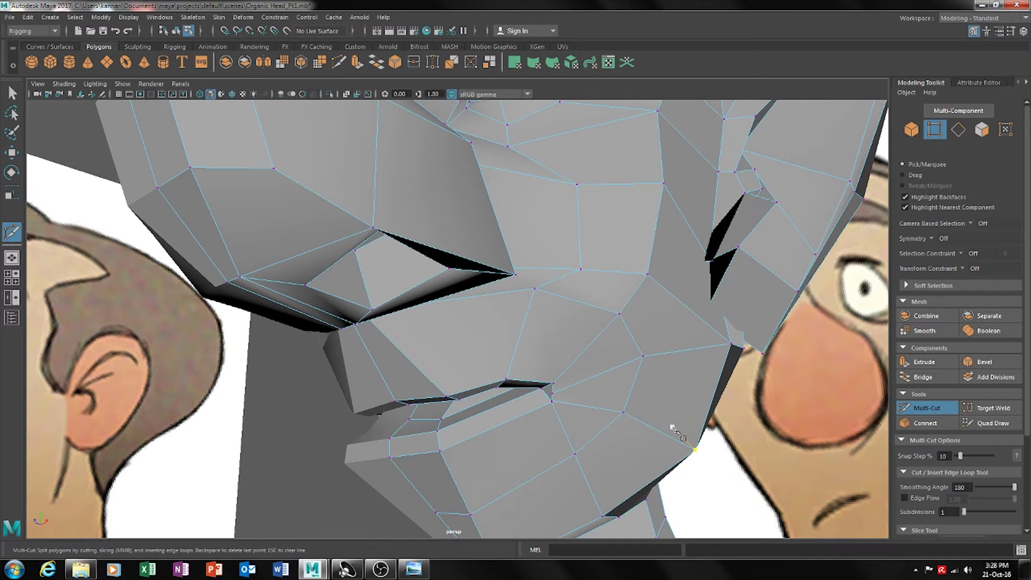
Move the lower lip vertex at the mouth corner to about X 0.36, Y -0.41, Z 0.00
{"action": "key", "text": "w"}
{"action": "left_click", "coordinate": [553, 403]}
{"action": "scroll", "coordinate": [553, 403], "scroll_direction": "up", "scroll_amount": 5}
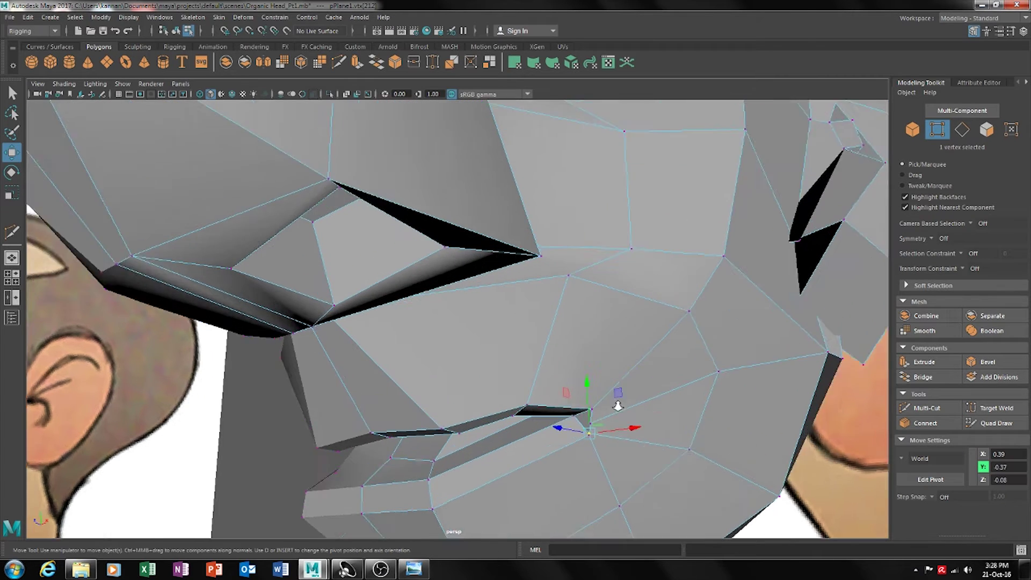
{"action": "scroll", "coordinate": [560, 315], "scroll_direction": "up", "scroll_amount": 1}
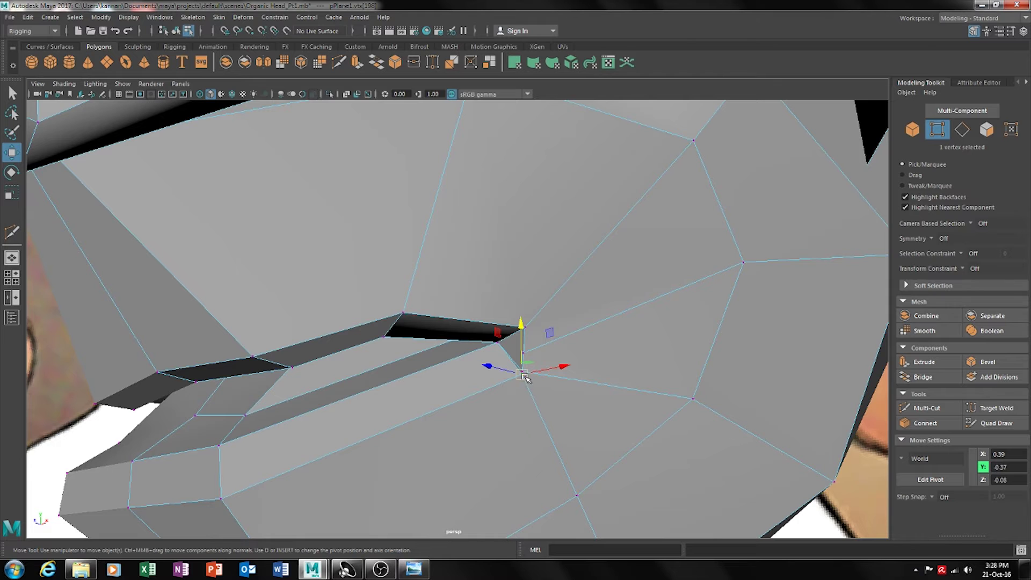
{"action": "left_click_drag", "start_coordinate": [505, 372], "coordinate": [472, 376]}
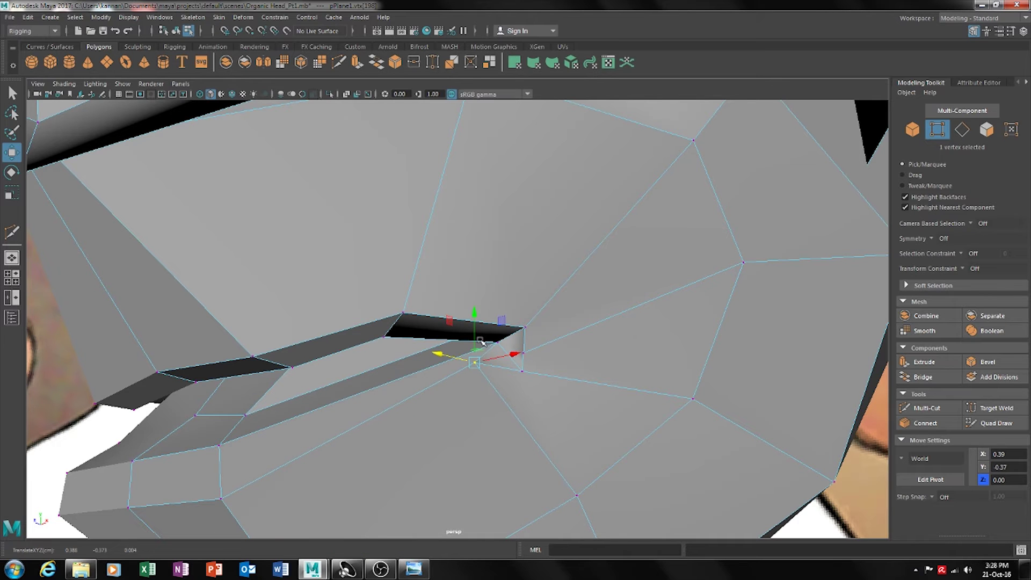
{"action": "left_click_drag", "start_coordinate": [475, 338], "coordinate": [478, 381]}
{"action": "left_click_drag", "start_coordinate": [478, 381], "coordinate": [627, 411], "text": "alt"}
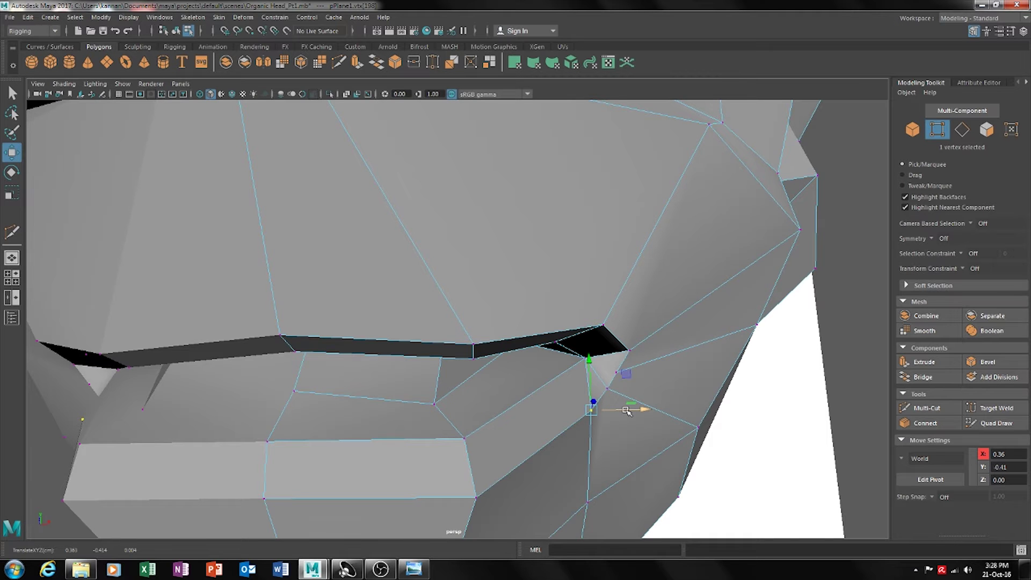
Move the lower lip corner vertex back to about Z -0.08 in smooth preview and check the mouth corner from several angles
{"action": "key", "text": "3"}
{"action": "left_click_drag", "start_coordinate": [683, 422], "coordinate": [639, 414], "text": "alt"}
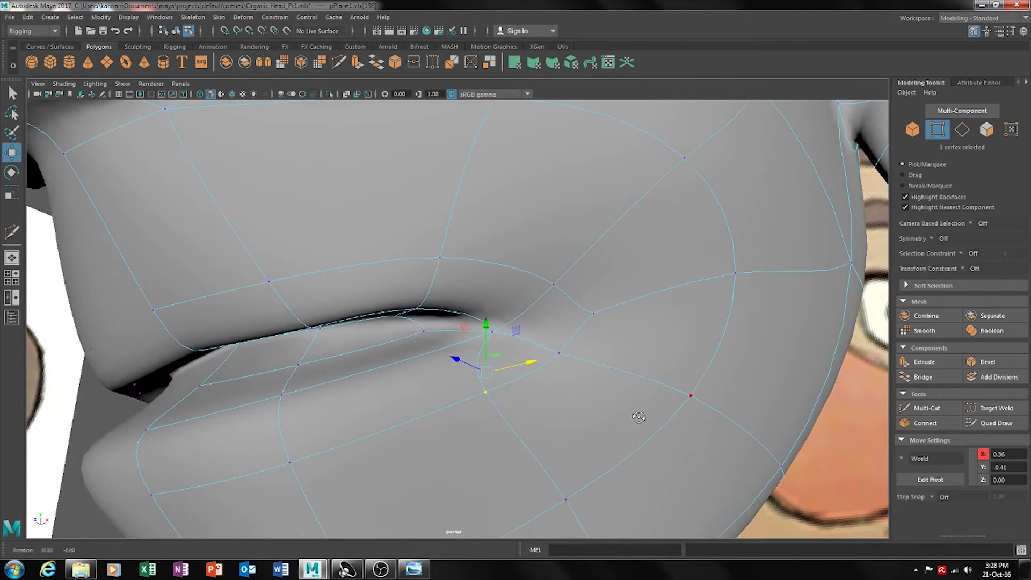
{"action": "left_click_drag", "start_coordinate": [607, 370], "coordinate": [531, 400], "text": "alt"}
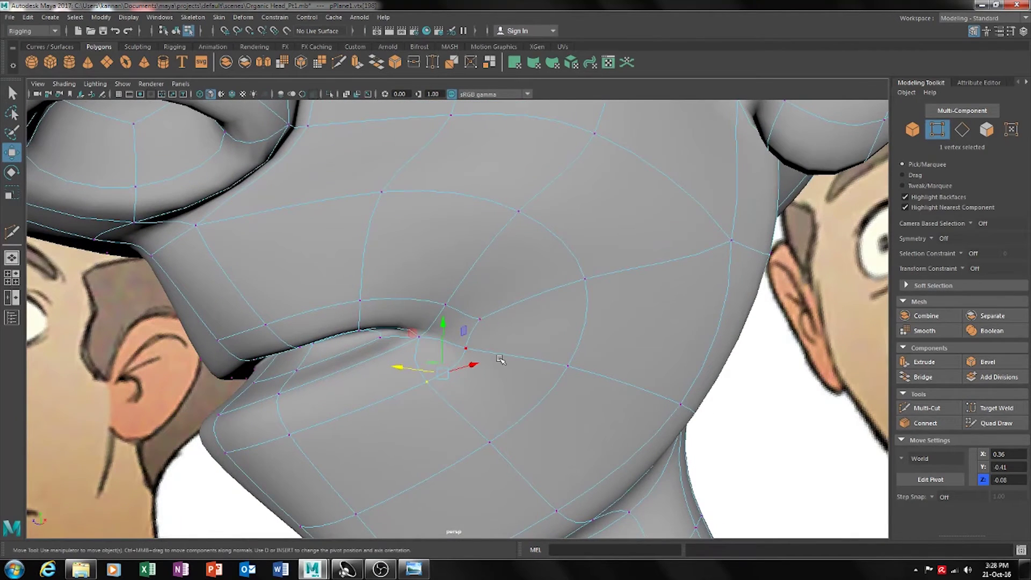
{"action": "left_click_drag", "start_coordinate": [516, 416], "coordinate": [546, 417], "text": "alt"}
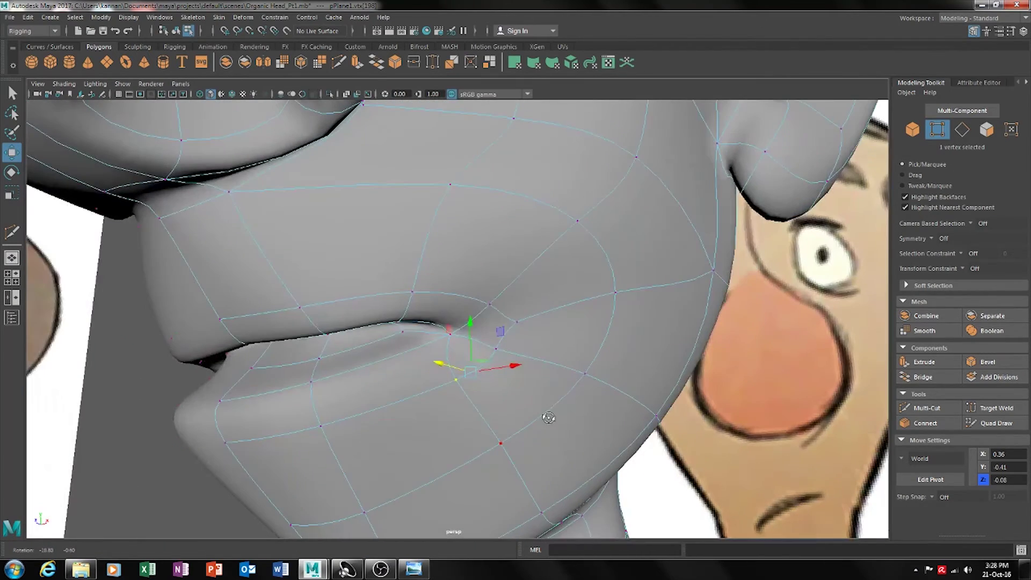
{"action": "left_click_drag", "start_coordinate": [449, 331], "coordinate": [499, 340], "text": "alt"}
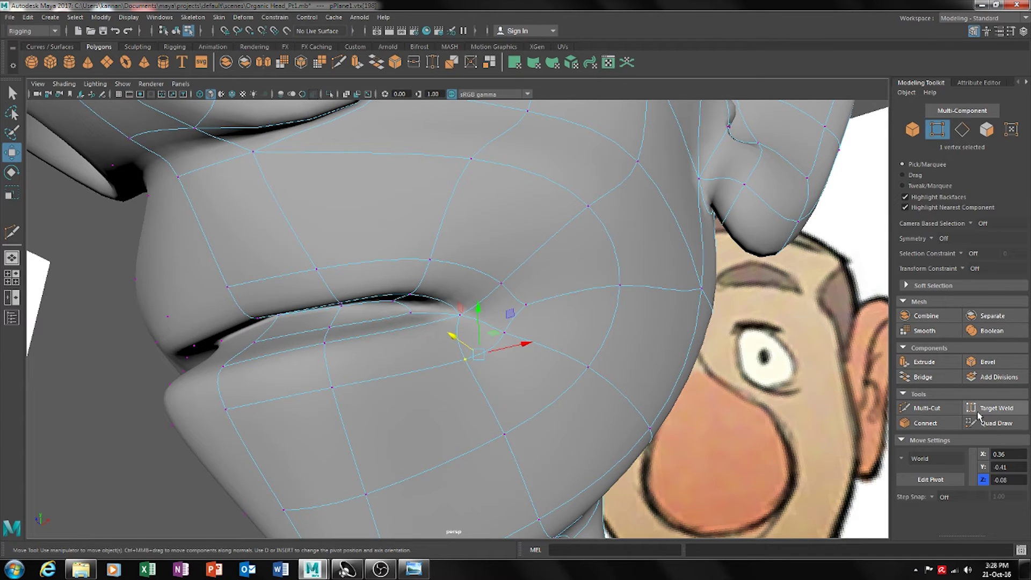
Cut a new edge from the inner mouth corner across the cheek edge and around beneath the lower lip to the centre line
{"action": "left_click", "coordinate": [925, 408]}
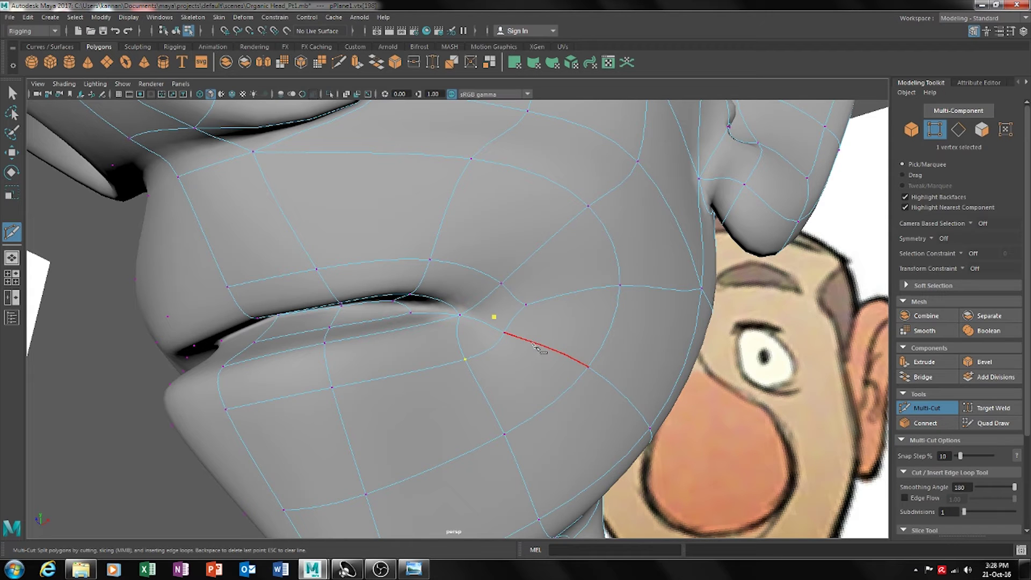
{"action": "left_click", "coordinate": [533, 342]}
{"action": "left_click", "coordinate": [496, 388]}
{"action": "left_click", "coordinate": [344, 428]}
{"action": "left_click", "coordinate": [242, 440]}
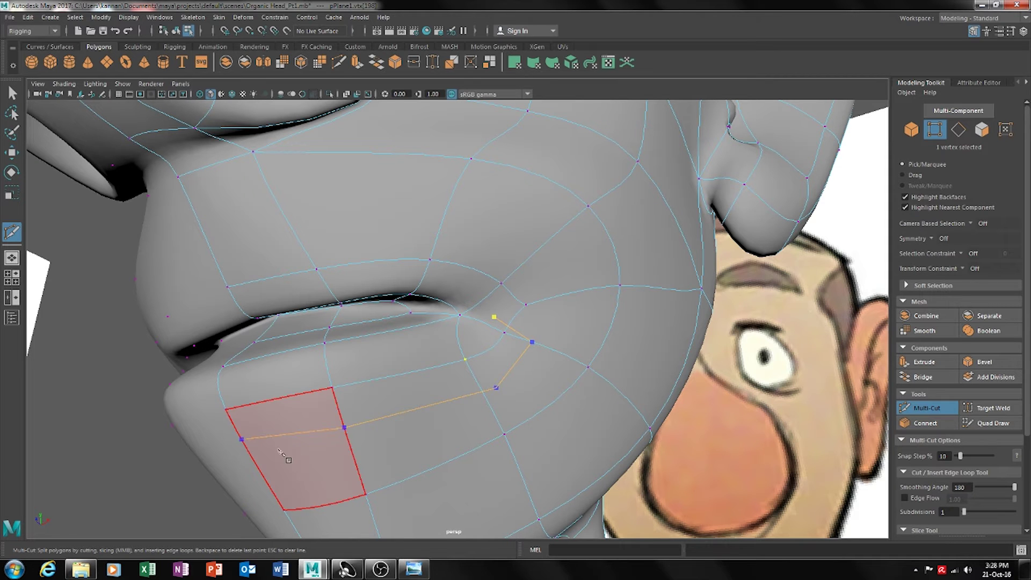
{"action": "key", "text": "Return"}
{"action": "left_click_drag", "start_coordinate": [580, 372], "coordinate": [524, 322], "text": "alt"}
{"action": "left_click", "coordinate": [524, 323]}
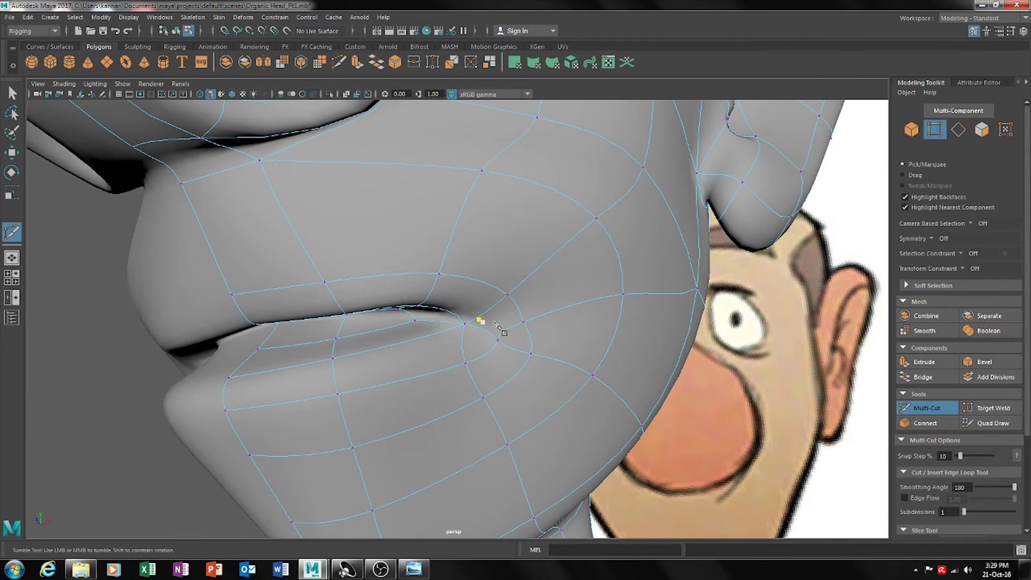
{"action": "mouse_move", "coordinate": [532, 336]}
{"action": "left_mouse_down", "text": "alt"}
{"action": "mouse_move", "coordinate": [549, 321]}
{"action": "mouse_move", "coordinate": [516, 339]}
{"action": "left_mouse_up", "text": "alt"}
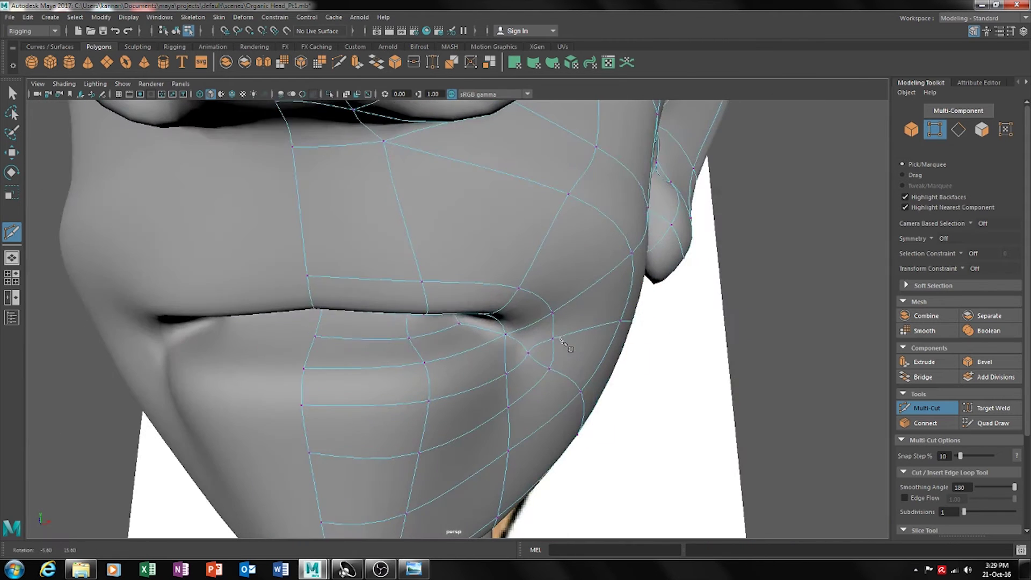
Delete the two inner faces that close the gap between the upper and lower lips
{"action": "left_click", "coordinate": [984, 134]}
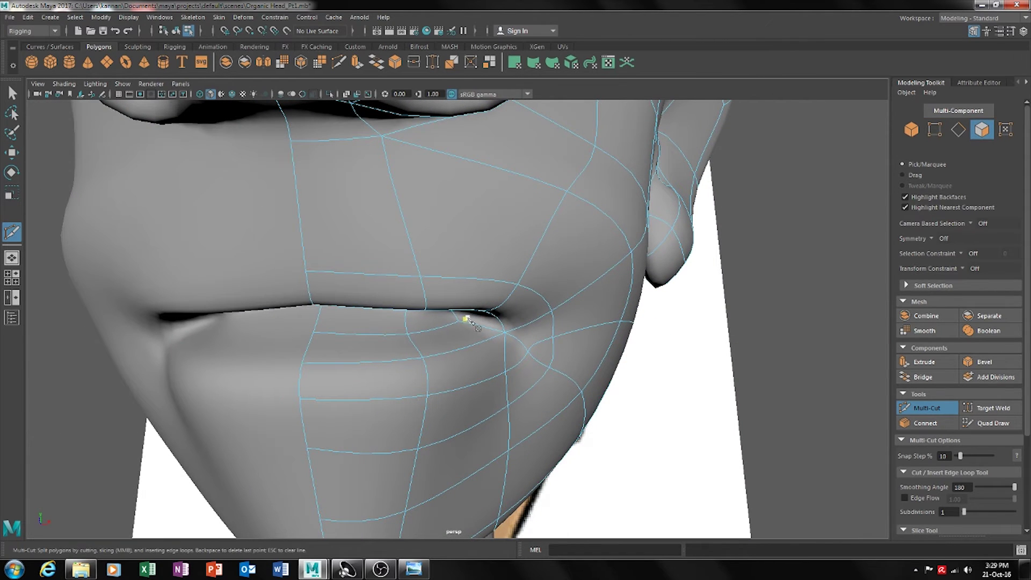
{"action": "key", "text": "w"}
{"action": "left_click", "coordinate": [430, 318]}
{"action": "left_click", "coordinate": [376, 326], "text": "shift"}
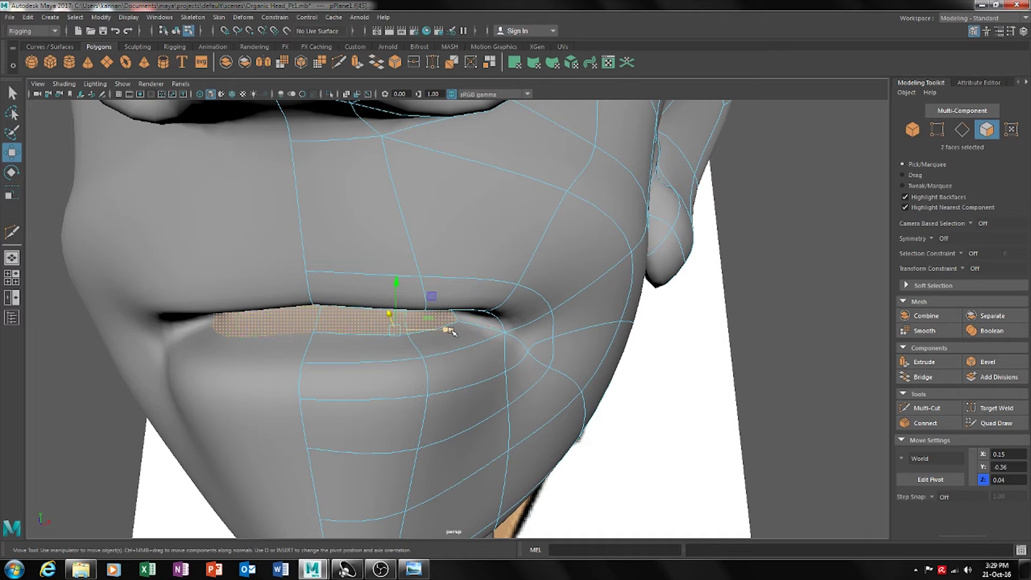
{"action": "key", "text": "Delete"}
{"action": "left_click_drag", "start_coordinate": [453, 332], "coordinate": [508, 369], "text": "alt"}
Select the ring of faces from the upper lip around the mouth corner to the chin and examine the loop's flow
{"action": "left_click", "coordinate": [494, 363]}
{"action": "left_click_drag", "start_coordinate": [572, 350], "coordinate": [548, 356], "text": "alt"}
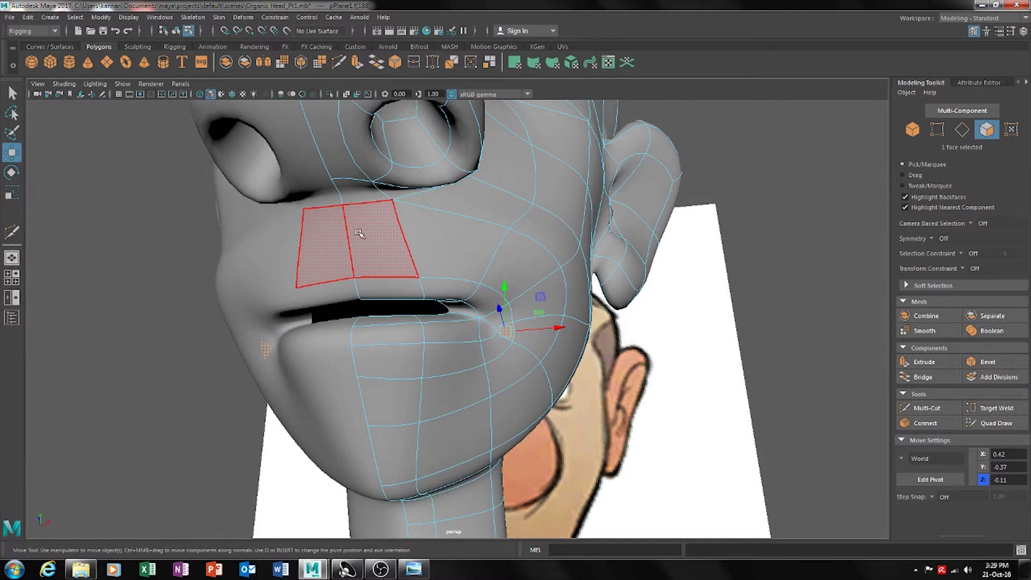
{"action": "left_click", "coordinate": [380, 222], "text": "shift"}
{"action": "left_click", "coordinate": [465, 236], "text": "shift"}
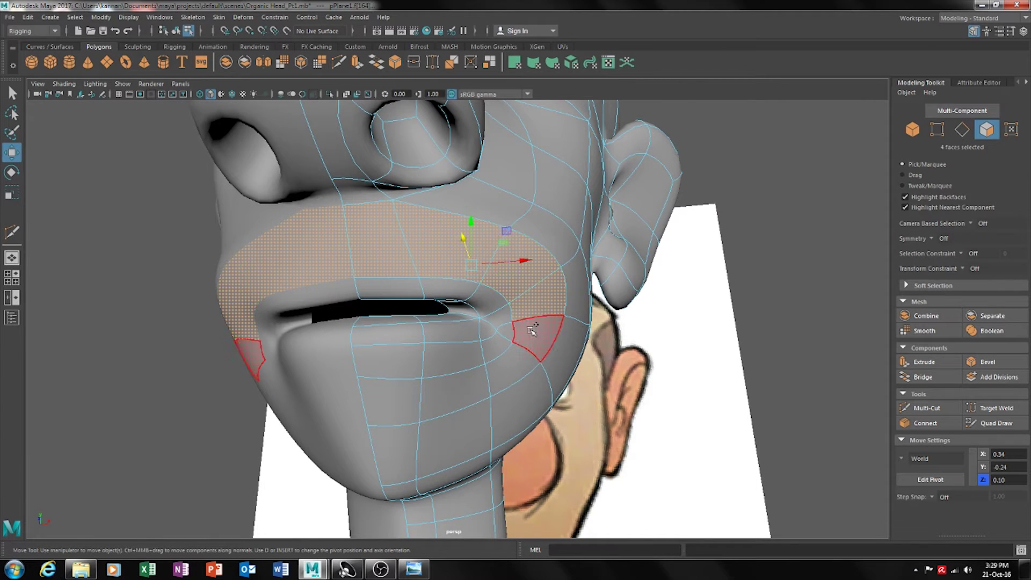
{"action": "left_click", "coordinate": [498, 372], "text": "shift"}
{"action": "left_click", "coordinate": [449, 391], "text": "shift"}
{"action": "left_click_drag", "start_coordinate": [463, 390], "coordinate": [524, 344], "text": "alt"}
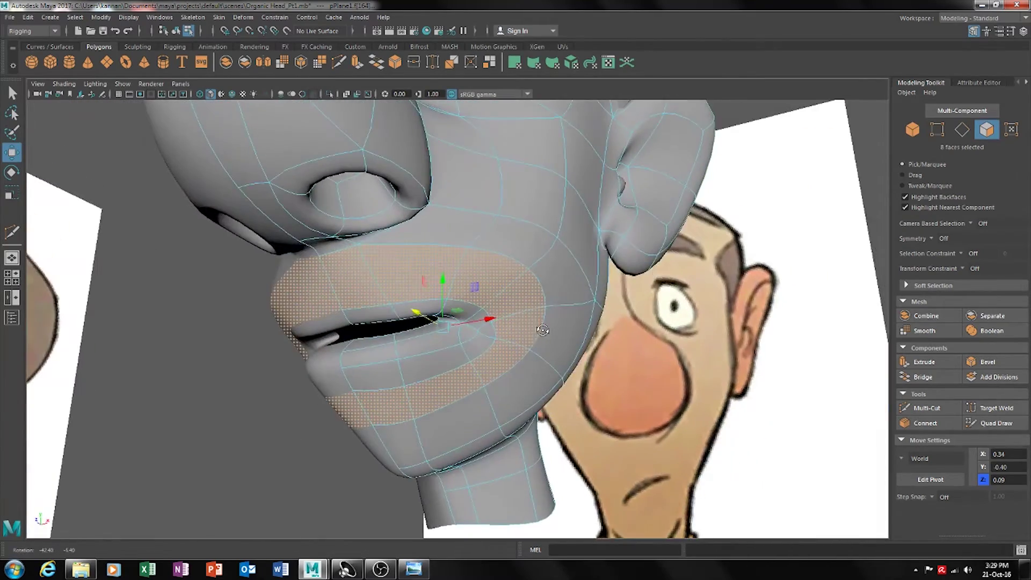
{"action": "left_click_drag", "start_coordinate": [591, 349], "coordinate": [454, 332], "text": "alt"}
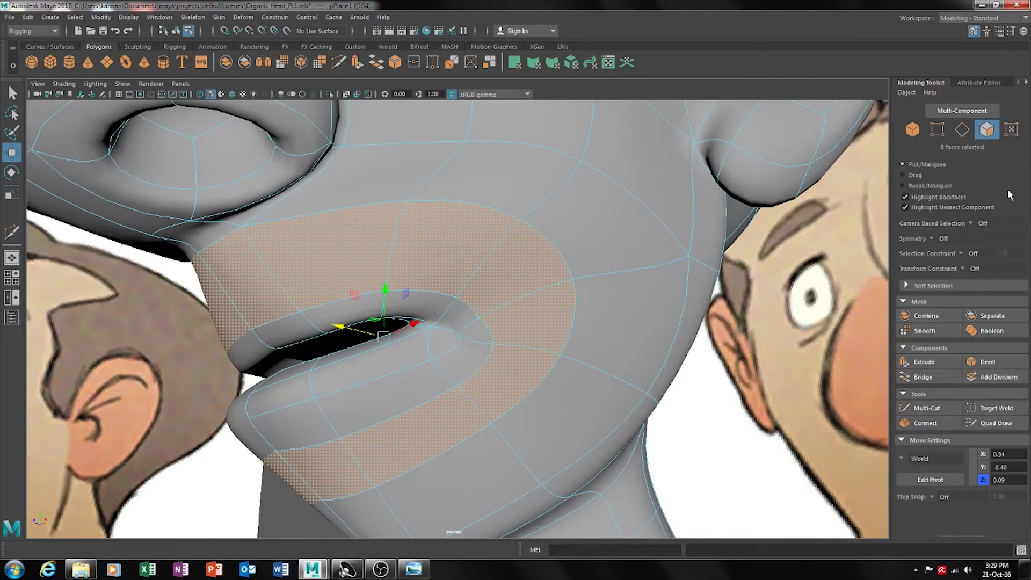
Move the outer mouth-corner vertex to about X 0.42, Y -0.32, Z -0.11 and check the corner from several angles
{"action": "left_click", "coordinate": [937, 129]}
{"action": "left_click", "coordinate": [481, 318]}
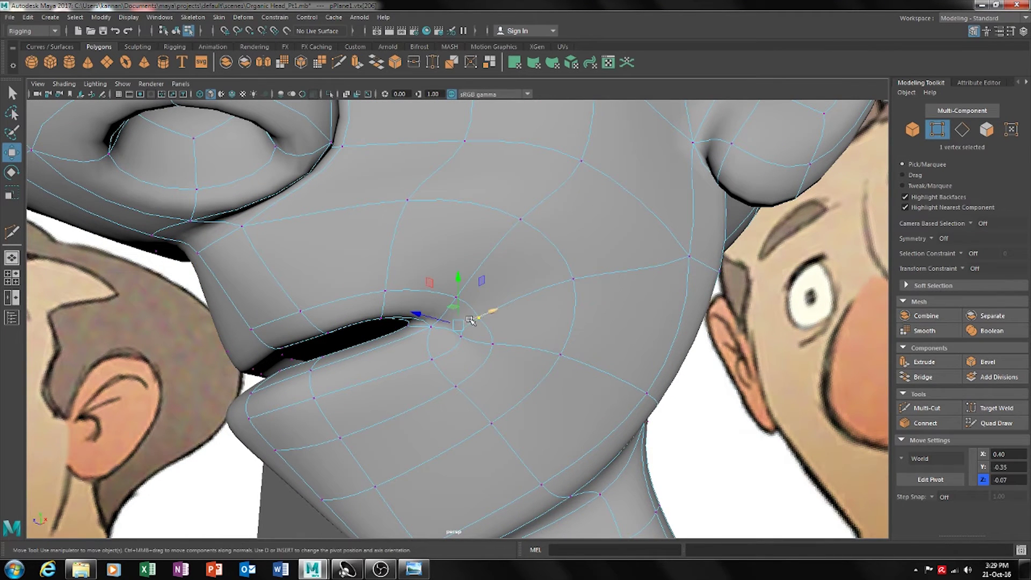
{"action": "left_click_drag", "start_coordinate": [435, 321], "coordinate": [525, 334]}
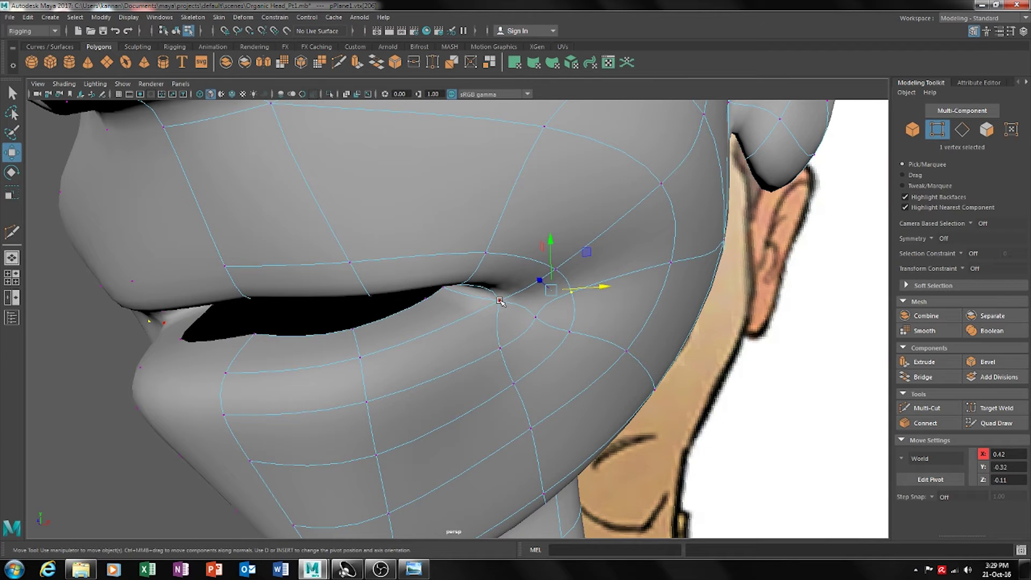
{"action": "left_click_drag", "start_coordinate": [627, 338], "coordinate": [507, 328], "text": "alt"}
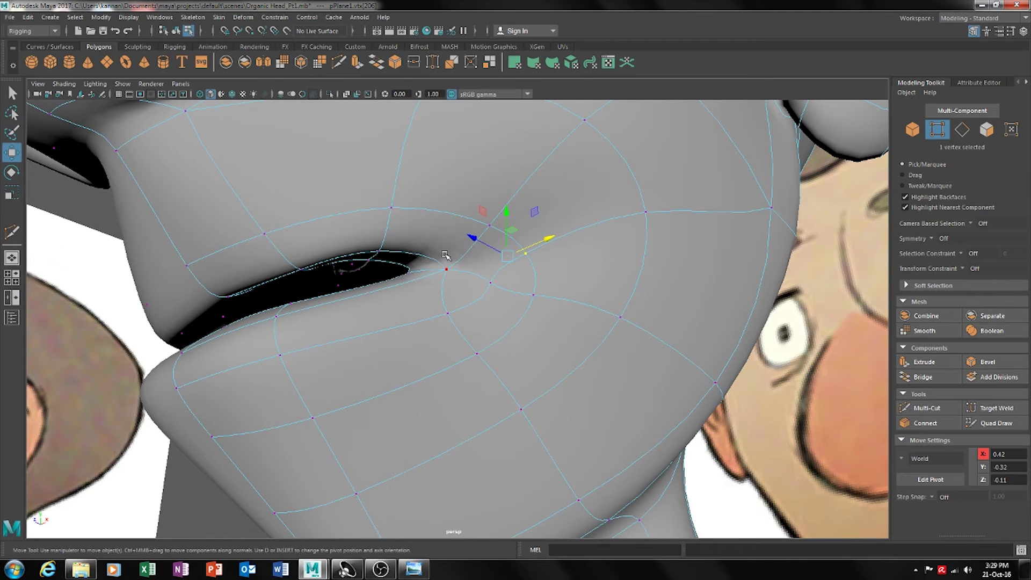
{"action": "left_click_drag", "start_coordinate": [538, 295], "coordinate": [578, 297], "text": "alt"}
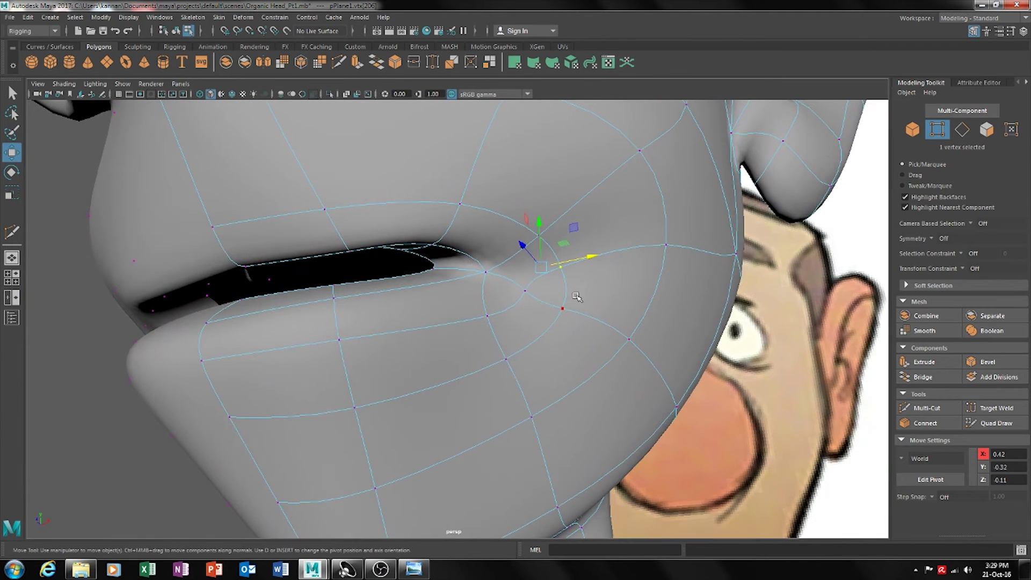
Try to cut a new edge beside the outer mouth-corner vertex, and undo the attempt
{"action": "left_click", "coordinate": [919, 407]}
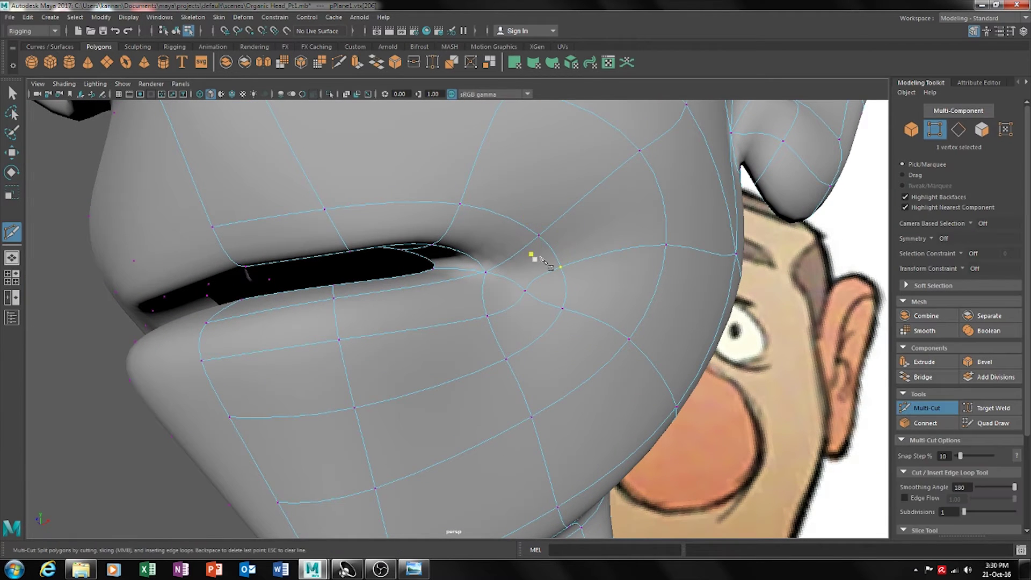
{"action": "left_click", "coordinate": [565, 273]}
{"action": "left_click", "coordinate": [515, 262]}
{"action": "left_click_drag", "start_coordinate": [559, 276], "coordinate": [568, 359], "text": "alt"}
{"action": "key", "text": "w"}
{"action": "left_click", "coordinate": [691, 308]}
{"action": "key", "text": "ctrl+z"}
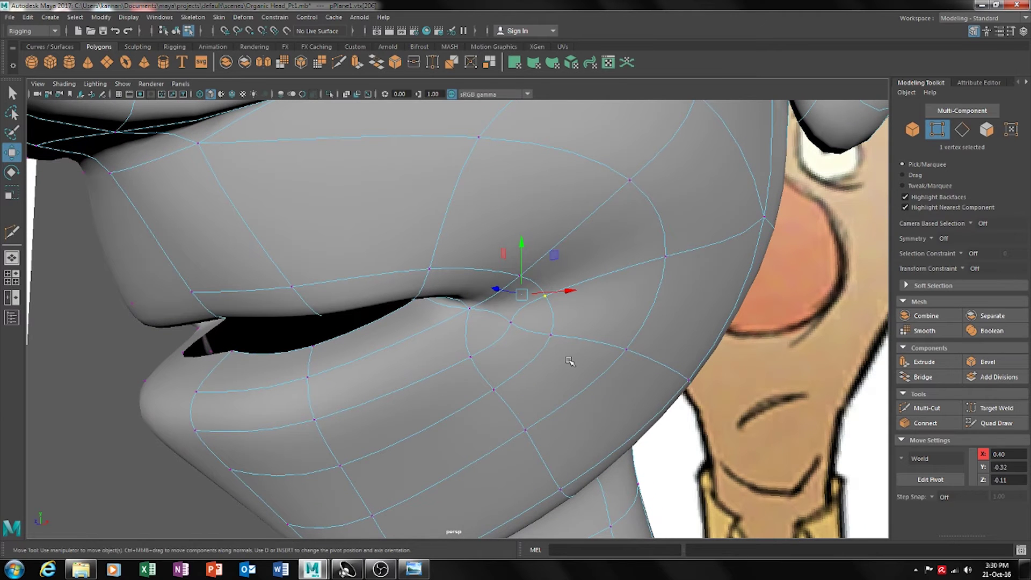
Move the outer mouth-corner vertex to about X 0.42, Y -0.33, Z -0.13 in the unsmoothed mesh and check it smoothed
{"action": "key", "text": "1"}
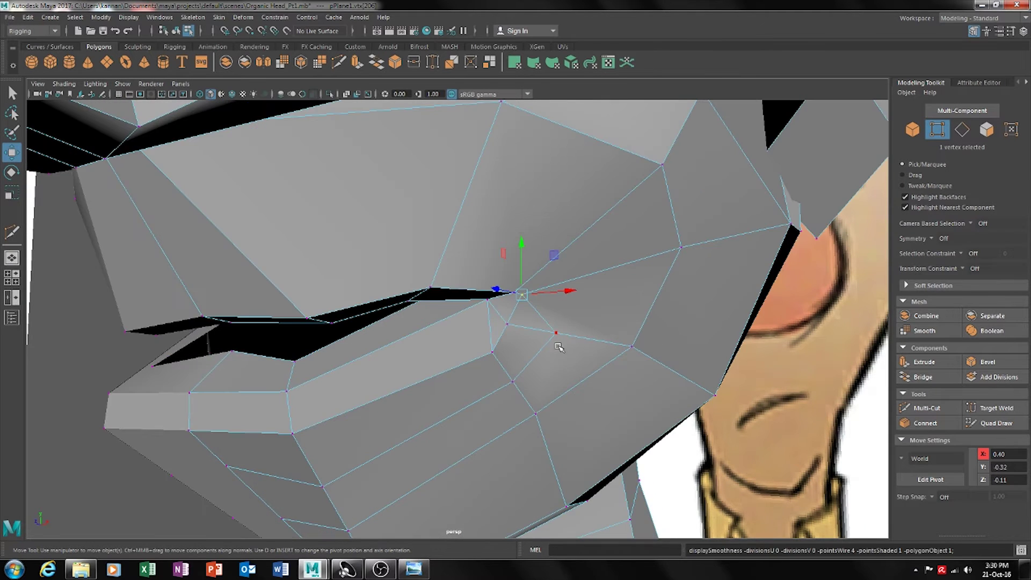
{"action": "left_click_drag", "start_coordinate": [559, 348], "coordinate": [567, 287], "text": "alt"}
{"action": "middle_click_drag", "start_coordinate": [509, 251], "coordinate": [568, 247]}
{"action": "left_click_drag", "start_coordinate": [567, 247], "coordinate": [583, 310], "text": "alt"}
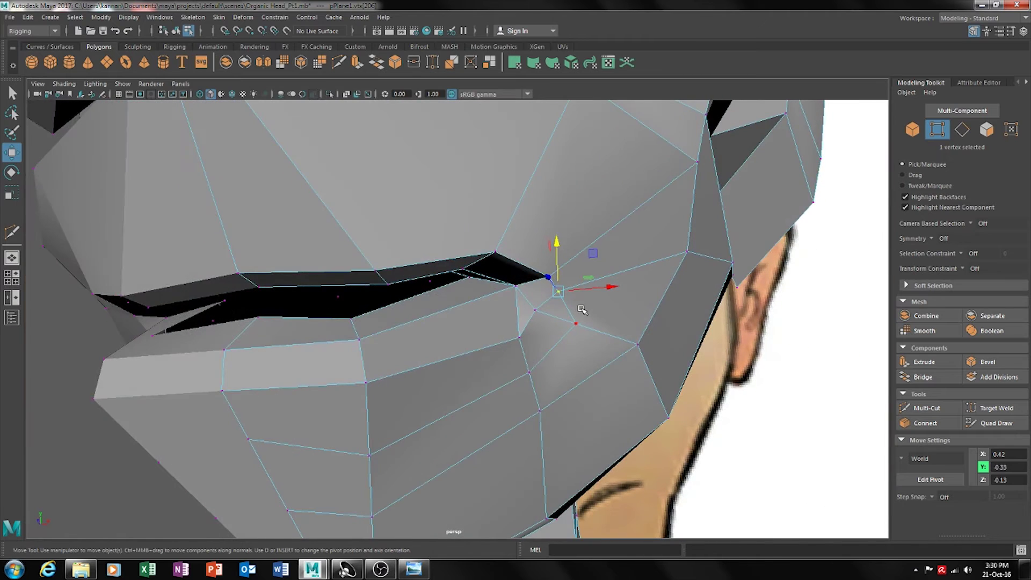
{"action": "key", "text": "3"}
{"action": "key", "text": "1"}
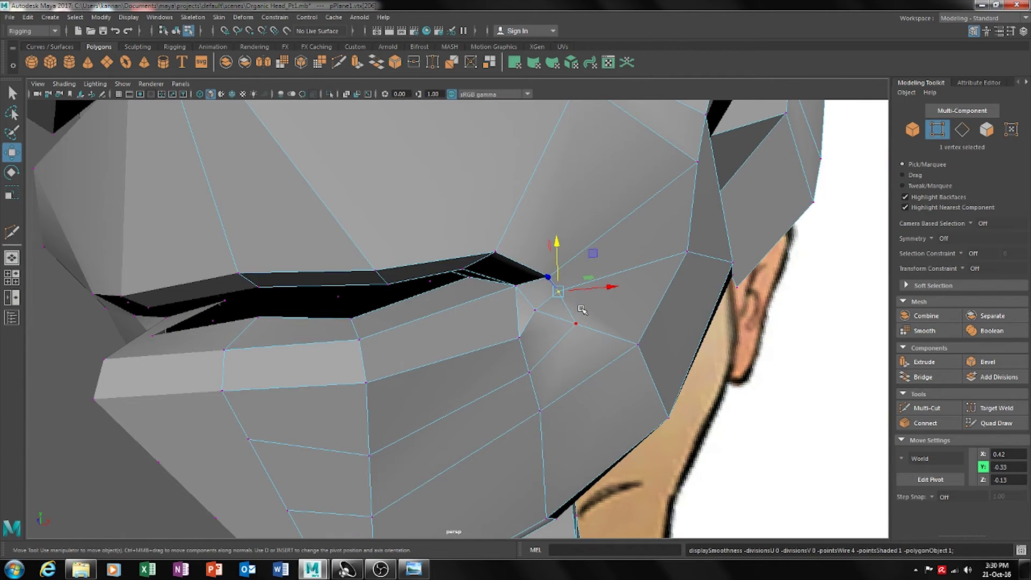
Cut a new edge from the inner mouth-corner vertex across the lower lip faces to the lip's inner border
{"action": "left_click_drag", "start_coordinate": [626, 328], "coordinate": [546, 315], "text": "alt"}
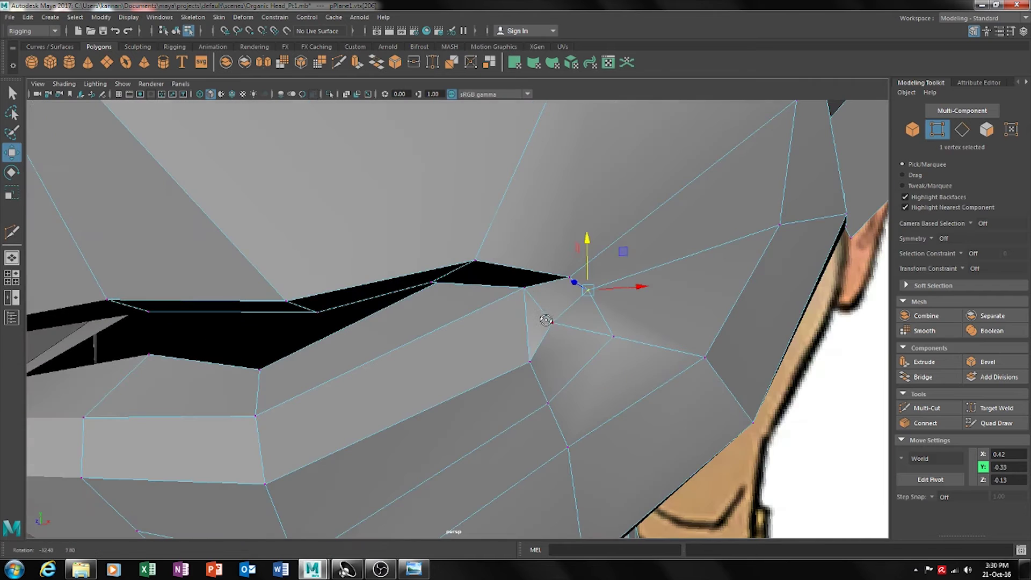
{"action": "left_click_drag", "start_coordinate": [495, 372], "coordinate": [497, 345], "text": "alt"}
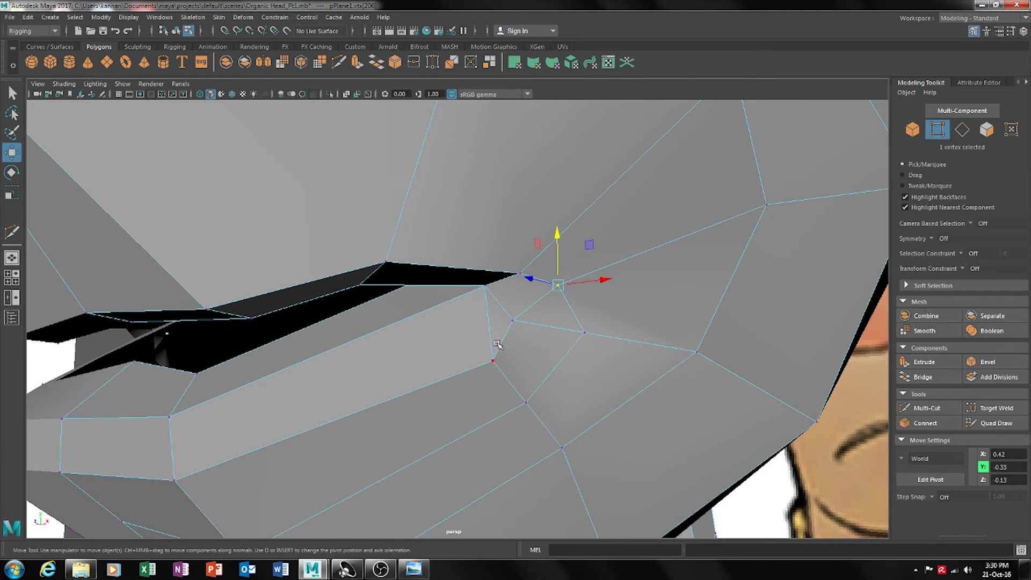
{"action": "left_click", "coordinate": [926, 408]}
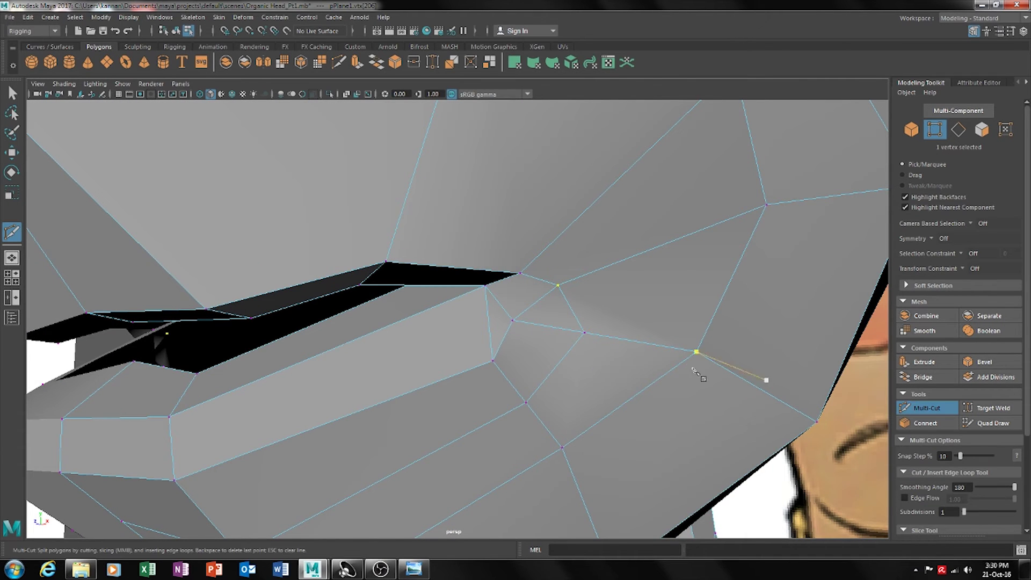
{"action": "left_click", "coordinate": [585, 334]}
{"action": "key", "text": "Escape"}
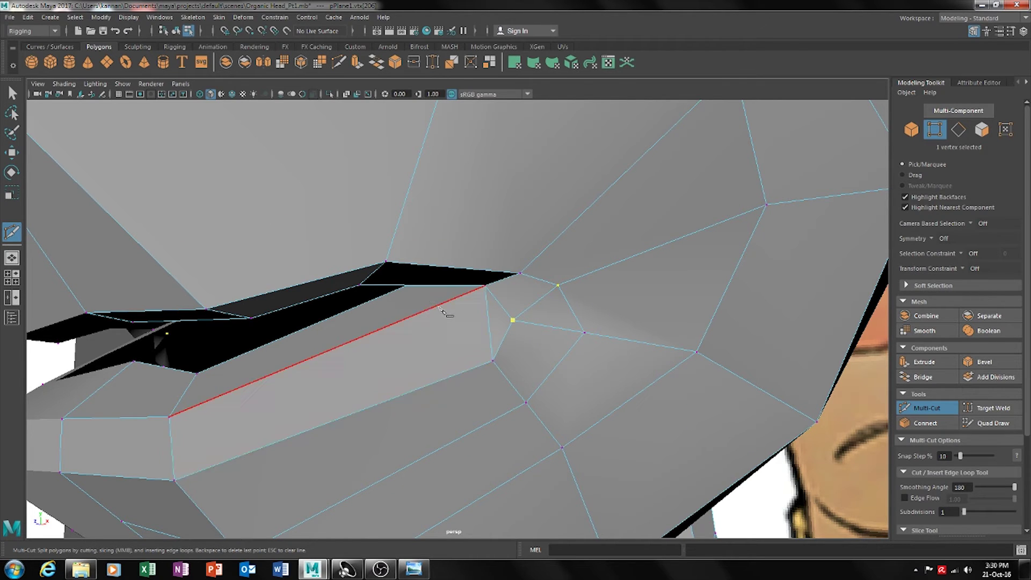
{"action": "left_click_drag", "start_coordinate": [511, 320], "coordinate": [586, 298], "text": "alt"}
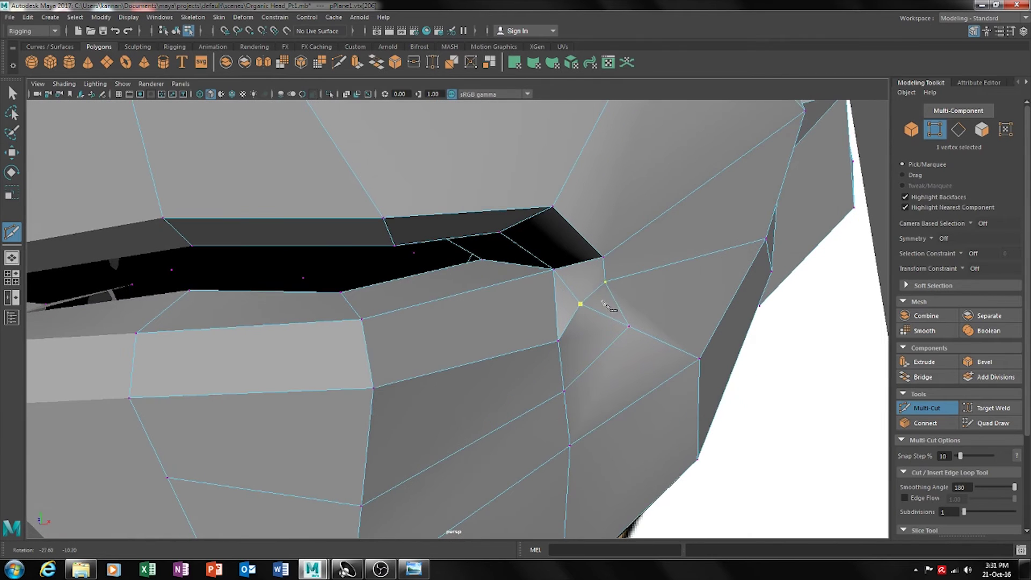
{"action": "left_click", "coordinate": [556, 312]}
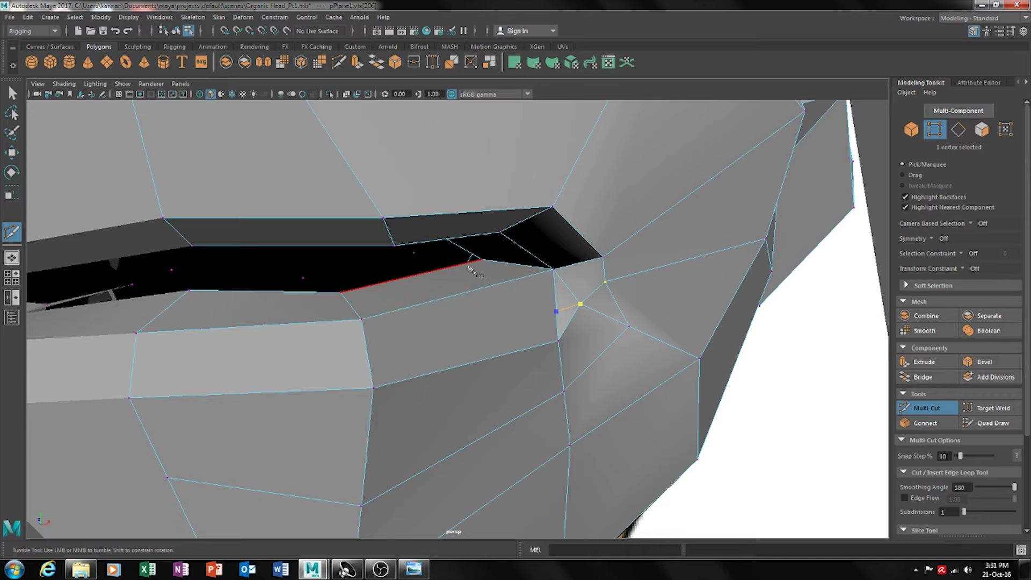
{"action": "left_click", "coordinate": [487, 287]}
{"action": "left_click", "coordinate": [444, 269]}
{"action": "key", "text": "Return"}
Target Weld the new cut's vertex with the adjacent inner mouth-corner vertex and move the welded vertex to about X 0.38
{"action": "left_click_drag", "start_coordinate": [528, 284], "coordinate": [579, 316], "text": "alt"}
{"action": "key", "text": "w"}
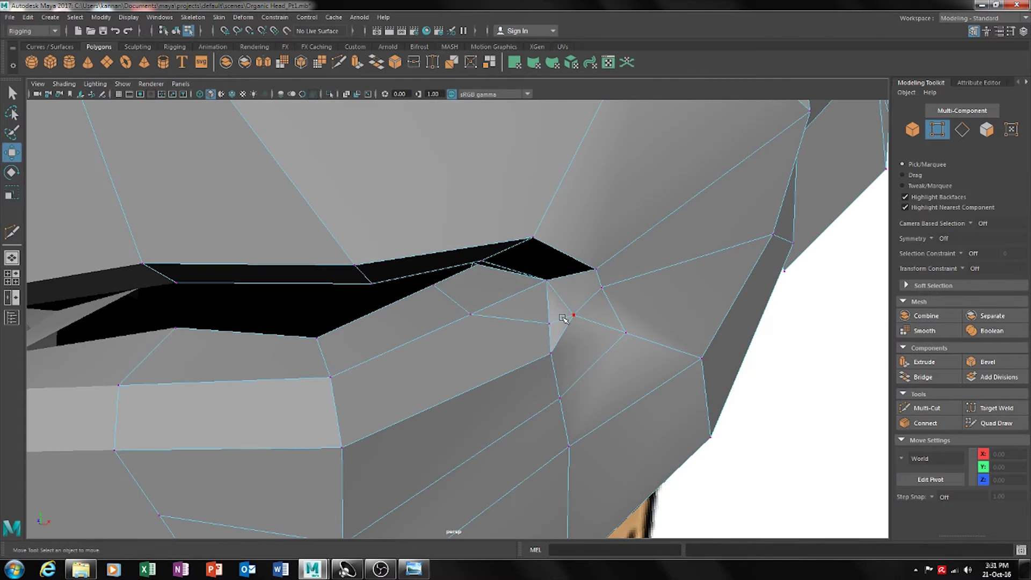
{"action": "left_click", "coordinate": [574, 316]}
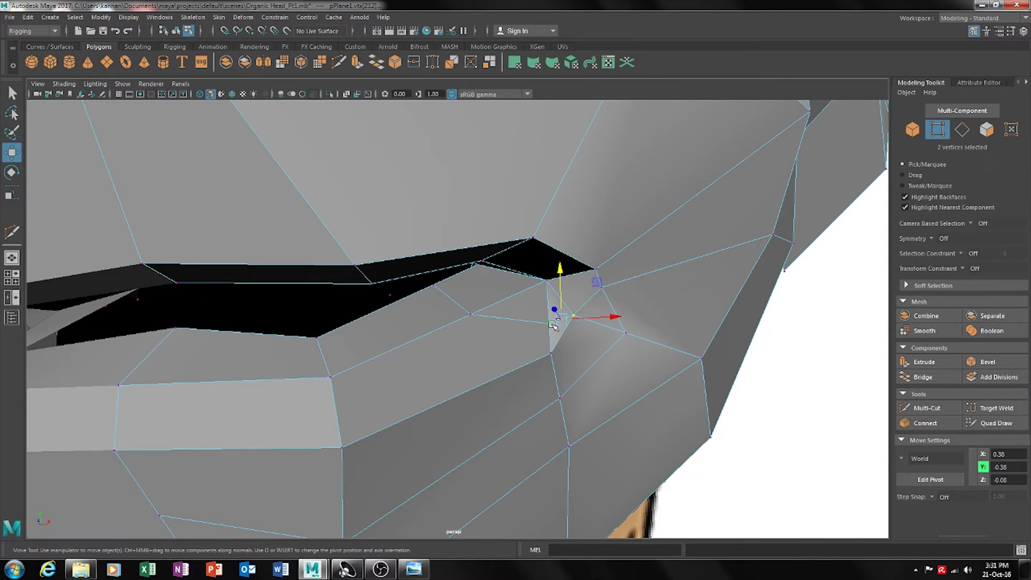
{"action": "left_click", "coordinate": [432, 61]}
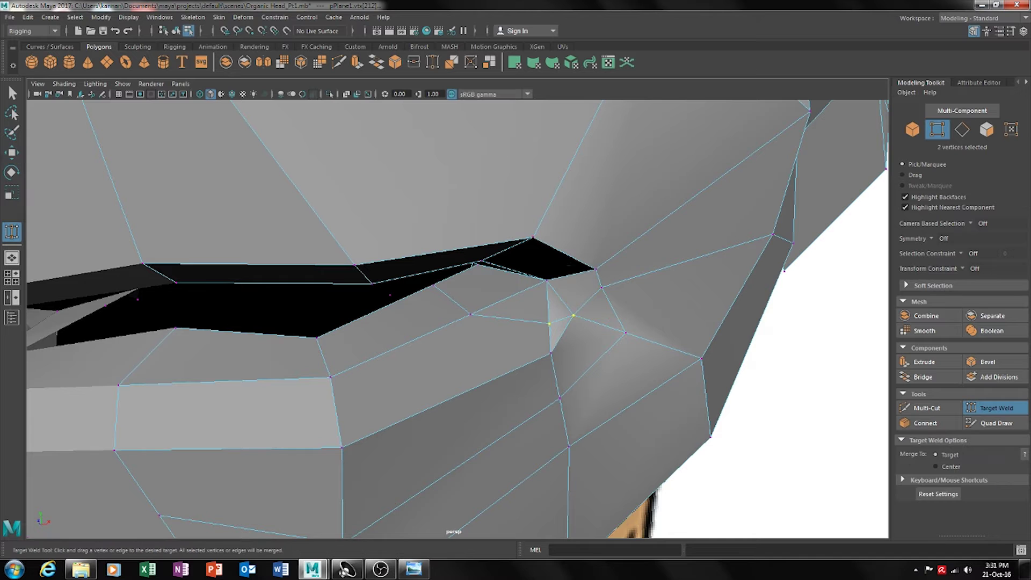
{"action": "left_click_drag", "start_coordinate": [550, 324], "coordinate": [582, 324]}
{"action": "key", "text": "w"}
{"action": "left_click", "coordinate": [481, 325]}
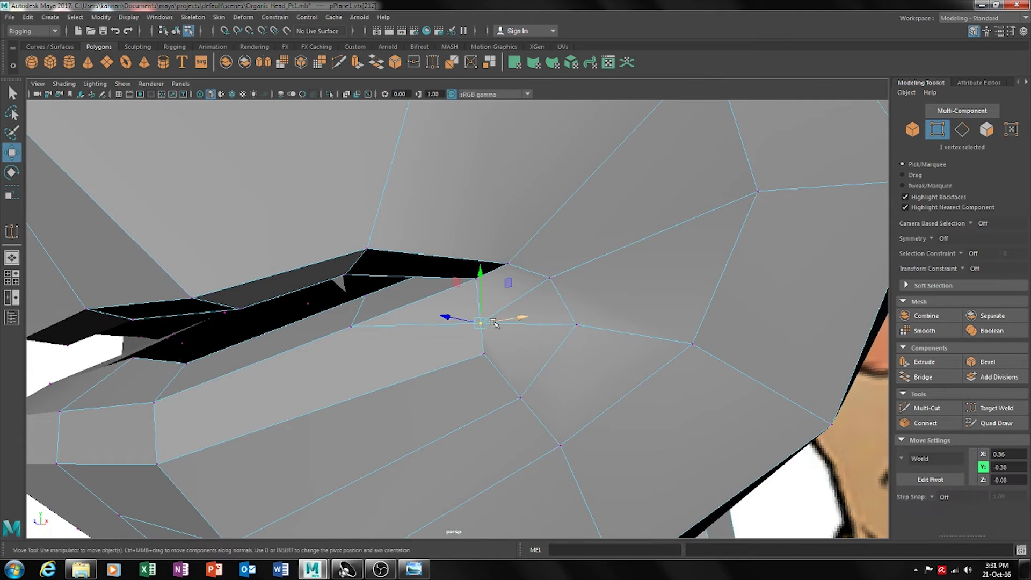
{"action": "left_click_drag", "start_coordinate": [517, 319], "coordinate": [582, 341]}
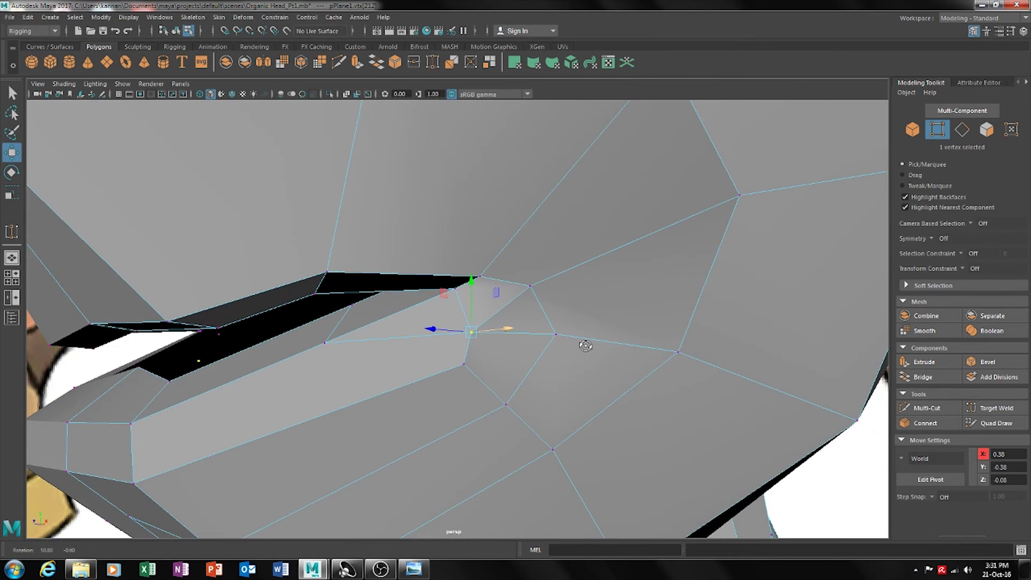
Move the two remaining vertices of the new lower lip cut along the lip towards the mouth corner
{"action": "left_click", "coordinate": [325, 344]}
{"action": "left_click_drag", "start_coordinate": [325, 344], "coordinate": [419, 340]}
{"action": "left_click_drag", "start_coordinate": [416, 304], "coordinate": [465, 284]}
{"action": "left_click", "coordinate": [442, 283]}
{"action": "left_click_drag", "start_coordinate": [546, 282], "coordinate": [537, 333], "text": "alt"}
Cut an edge from the outer mouth-corner vertex to the short lip edge at the inner corner, undoing any stray cut point
{"action": "left_click", "coordinate": [937, 410]}
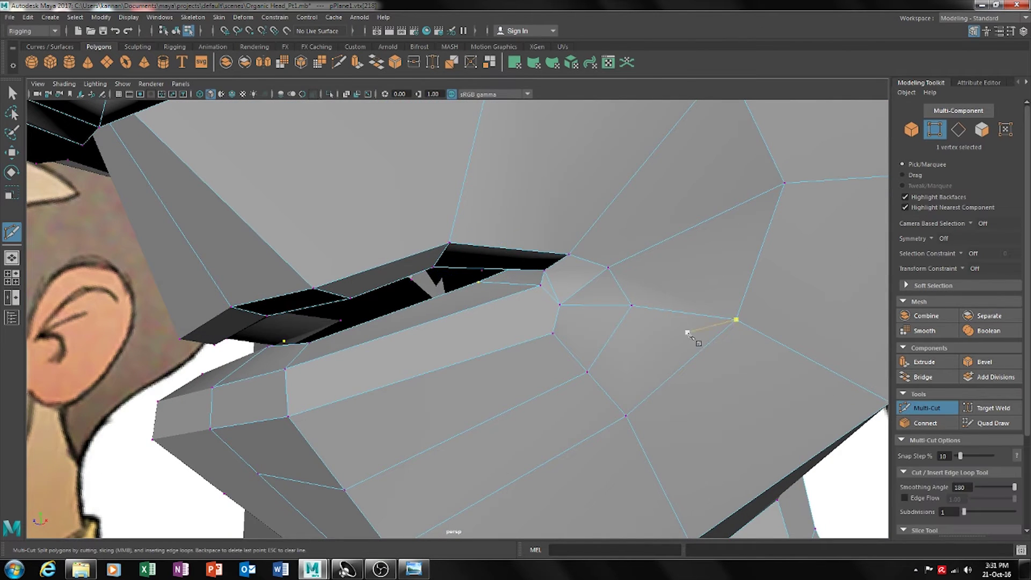
{"action": "left_click", "coordinate": [608, 267]}
{"action": "left_click", "coordinate": [420, 325]}
{"action": "key", "text": "ctrl+z"}
{"action": "scroll", "coordinate": [579, 303], "scroll_direction": "up", "scroll_amount": 2}
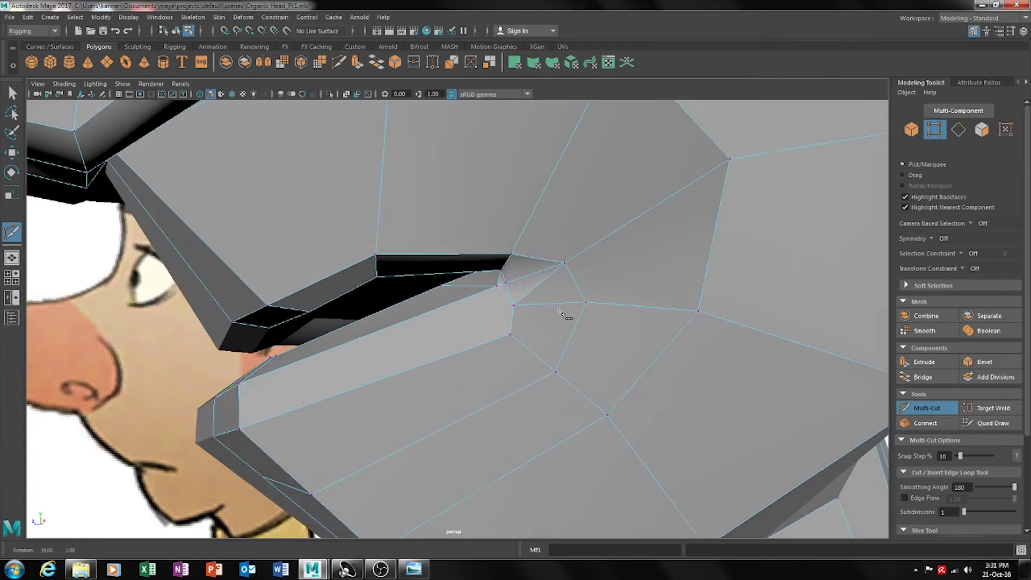
Delete the old diagonal edge between the outer mouth-corner vertex and the welded lower lip vertex
{"action": "key", "text": "w"}
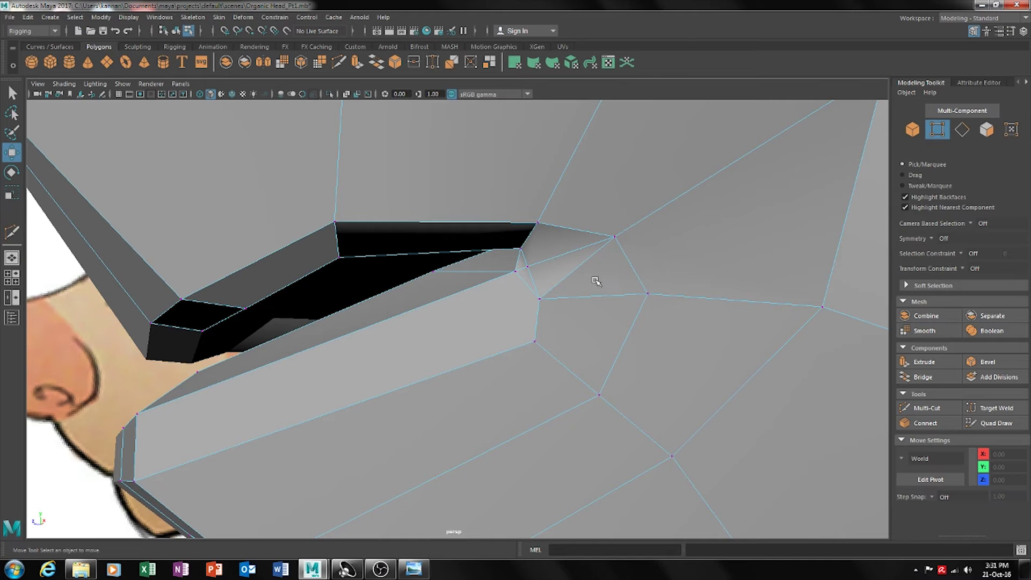
{"action": "left_click", "coordinate": [962, 129]}
{"action": "left_click", "coordinate": [564, 277]}
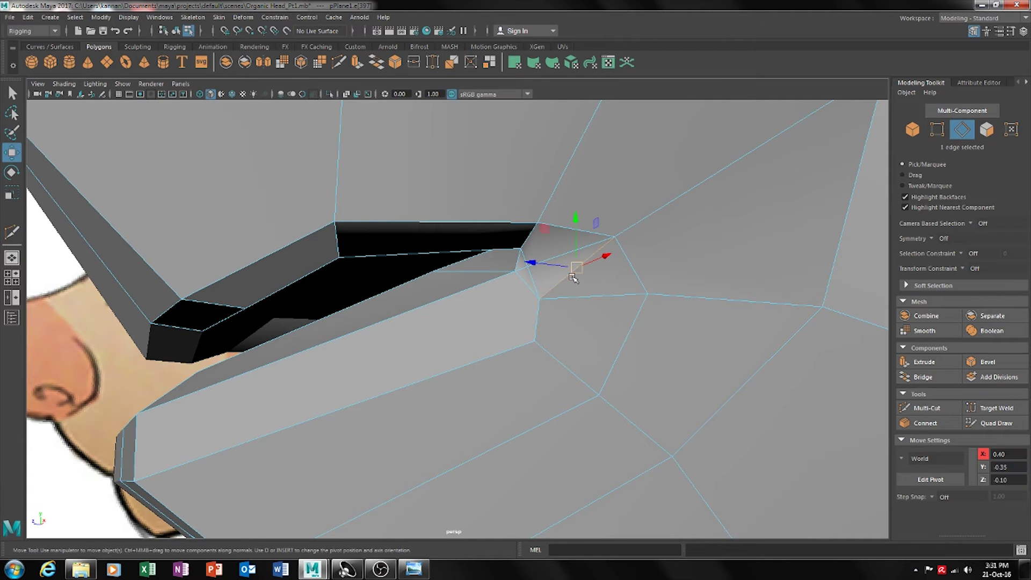
{"action": "left_click", "coordinate": [685, 278]}
{"action": "left_click_drag", "start_coordinate": [685, 280], "coordinate": [596, 305], "text": "alt"}
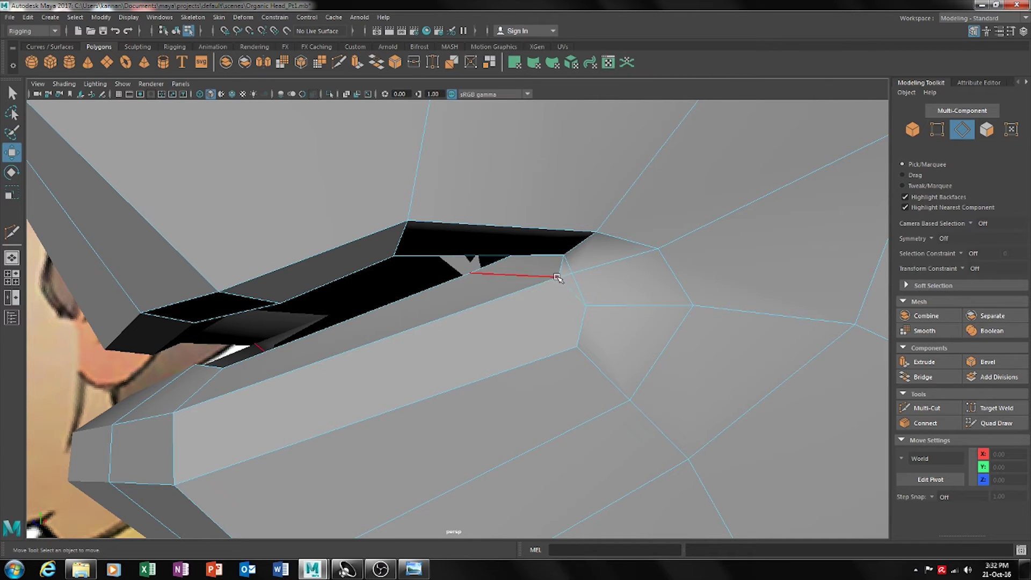
Collapse the short edge at the inner mouth corner into a single vertex
{"action": "left_click", "coordinate": [569, 276]}
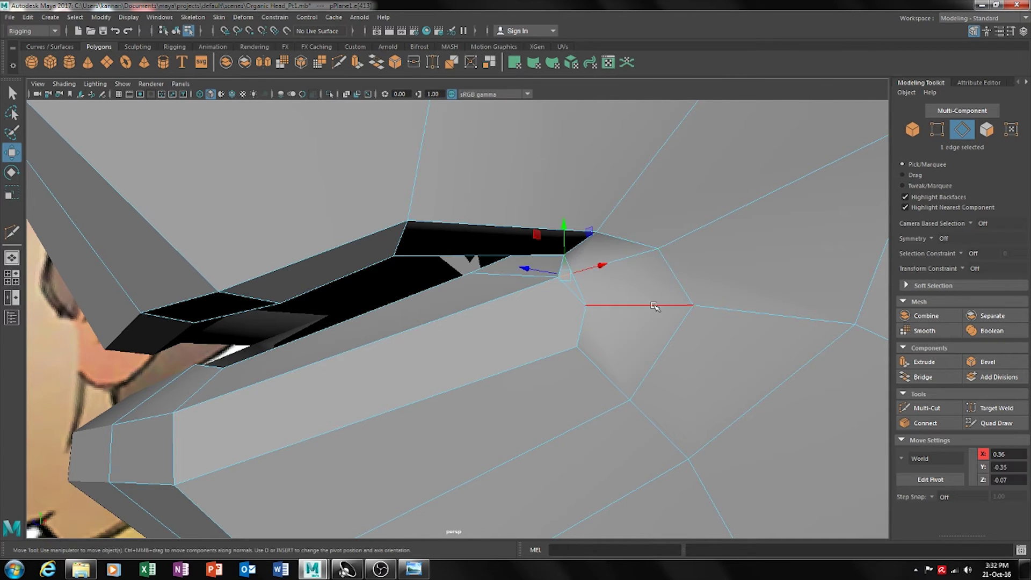
{"action": "key", "text": "ctrl+z"}
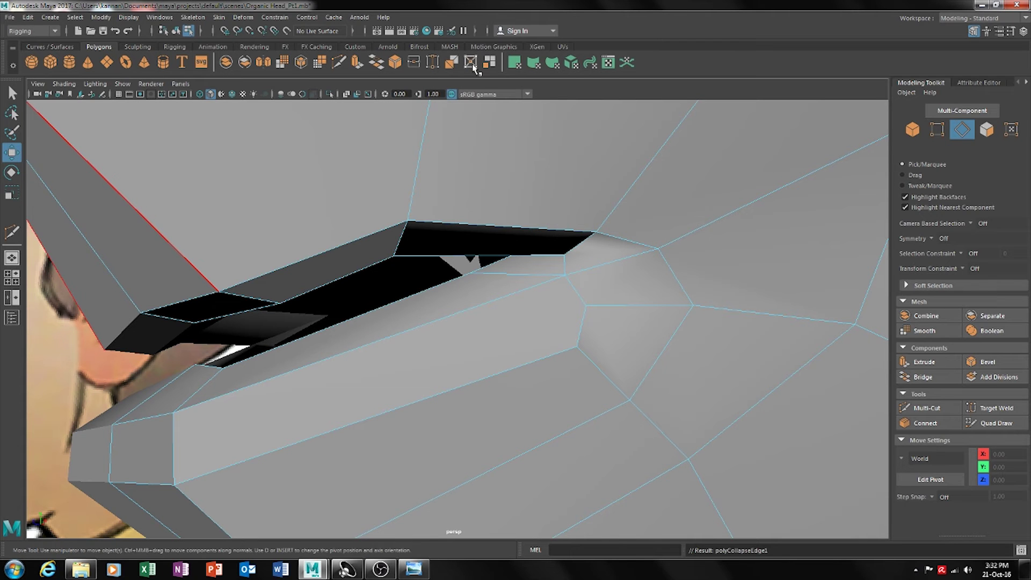
{"action": "left_click_drag", "start_coordinate": [625, 306], "coordinate": [633, 327], "text": "alt"}
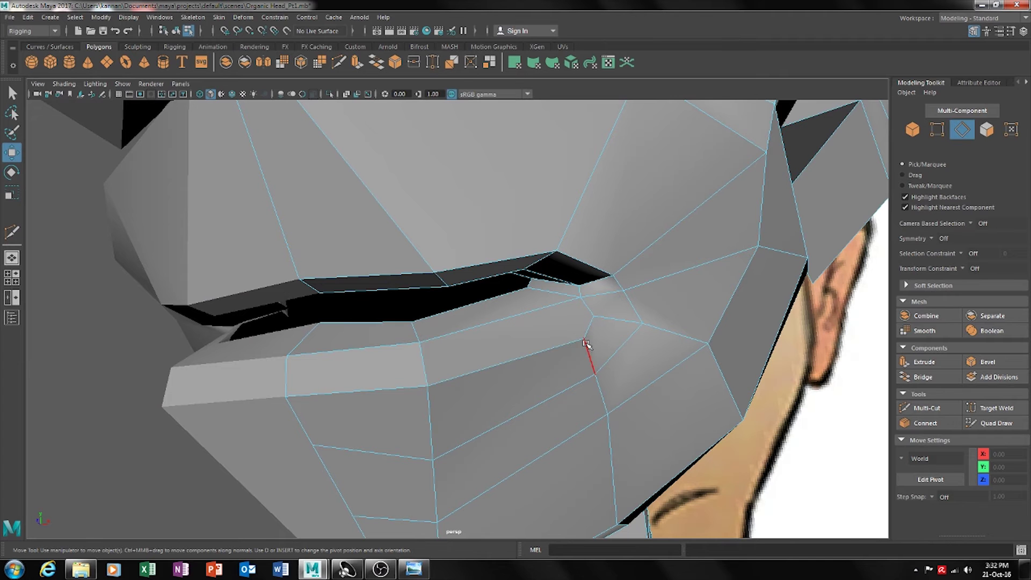
{"action": "mouse_move", "coordinate": [448, 368]}
{"action": "left_mouse_down", "text": "alt"}
{"action": "mouse_move", "coordinate": [488, 429]}
{"action": "mouse_move", "coordinate": [431, 372]}
{"action": "left_mouse_up", "text": "alt"}
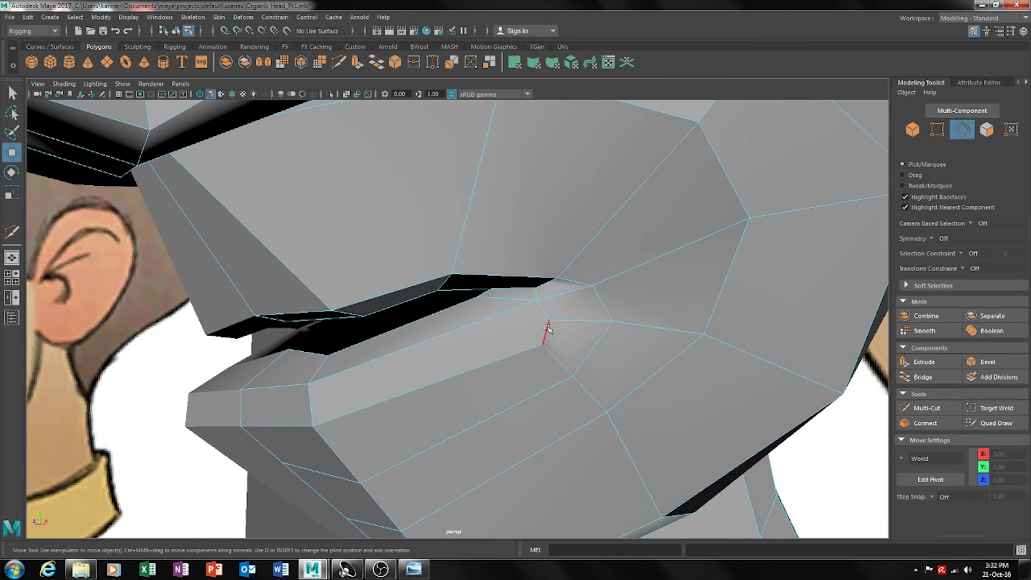
Cut a new edge line with Multi-Cut from the mouth-corner vertex along the lower lip's front face to the centre line
{"action": "left_click", "coordinate": [937, 128]}
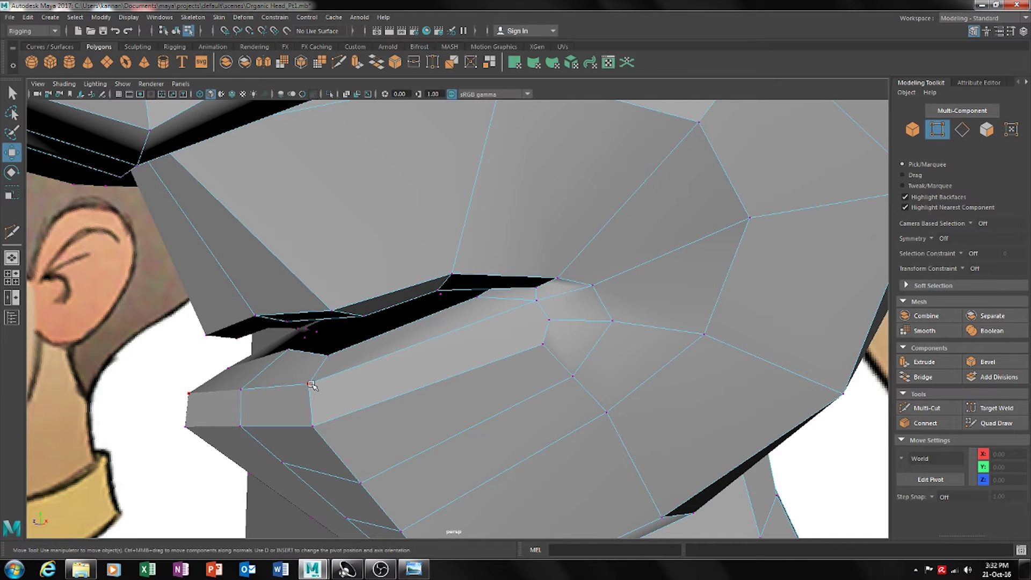
{"action": "left_click_drag", "start_coordinate": [459, 391], "coordinate": [562, 379], "text": "alt"}
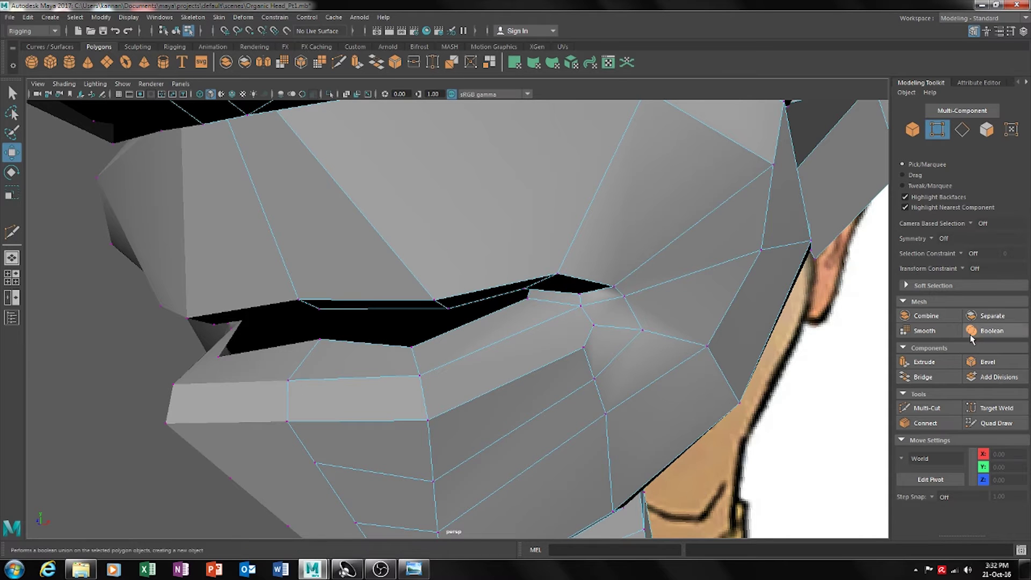
{"action": "left_click", "coordinate": [927, 408]}
{"action": "left_click", "coordinate": [594, 325]}
{"action": "left_click", "coordinate": [424, 399]}
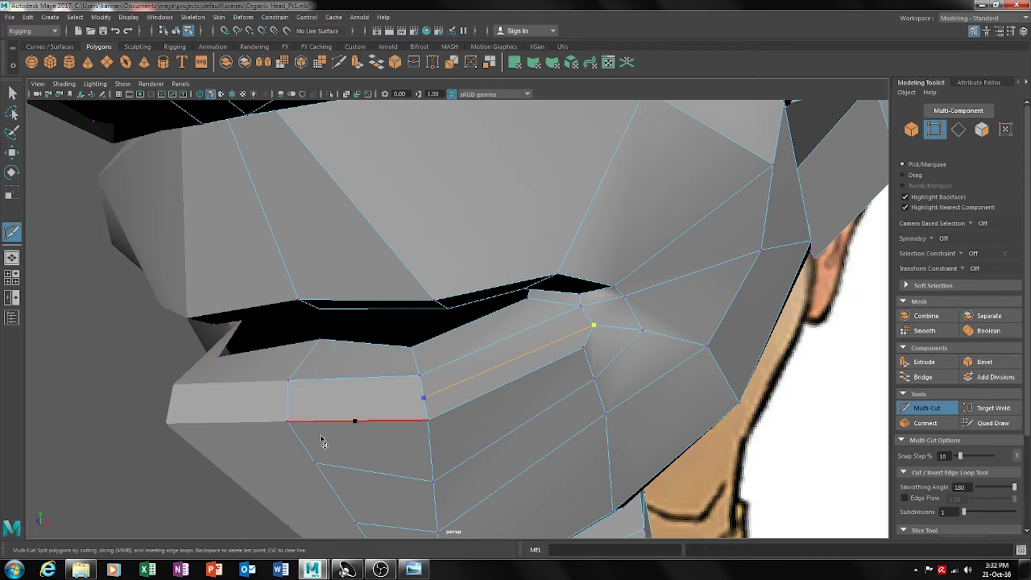
{"action": "left_click", "coordinate": [288, 405]}
{"action": "key", "text": "Return"}
{"action": "left_click", "coordinate": [433, 482]}
{"action": "key", "text": "Escape"}
Display the head with smooth preview and adjust the height of the lower lip's two vertices nearest the mouth corner
{"action": "left_click_drag", "start_coordinate": [472, 423], "coordinate": [622, 354], "text": "alt"}
{"action": "key", "text": "w"}
{"action": "key", "text": "3"}
{"action": "left_click_drag", "start_coordinate": [726, 329], "coordinate": [640, 328], "text": "alt"}
{"action": "left_click", "coordinate": [504, 328]}
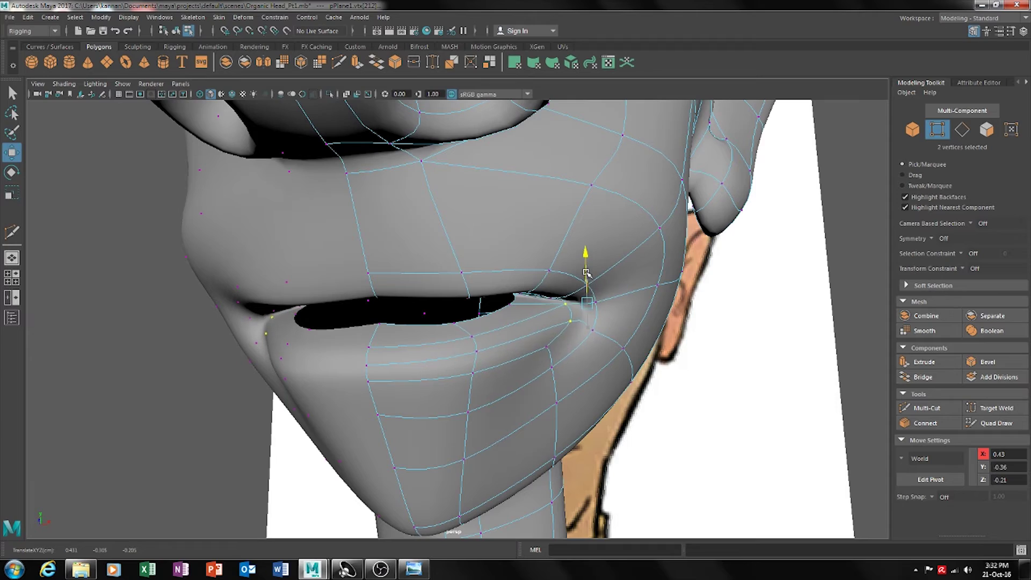
{"action": "left_click_drag", "start_coordinate": [589, 309], "coordinate": [417, 377], "text": "alt"}
{"action": "left_click", "coordinate": [657, 366]}
Move the two vertices along the lower lip's bottom front edge back in depth to about Z 0.20
{"action": "right_click_drag", "start_coordinate": [417, 377], "coordinate": [461, 404], "text": "alt"}
{"action": "left_click", "coordinate": [471, 407]}
{"action": "mouse_move", "coordinate": [472, 407]}
{"action": "left_mouse_down", "text": "alt"}
{"action": "mouse_move", "coordinate": [405, 416]}
{"action": "mouse_move", "coordinate": [436, 426]}
{"action": "mouse_move", "coordinate": [408, 431]}
{"action": "mouse_move", "coordinate": [468, 409]}
{"action": "left_mouse_up", "text": "alt"}
{"action": "left_click", "coordinate": [417, 419], "text": "shift"}
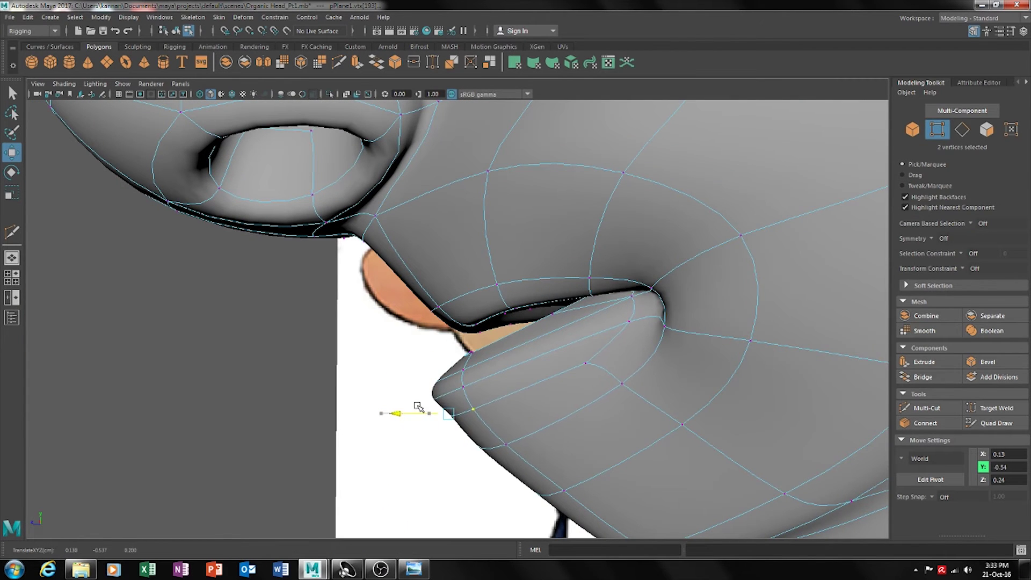
{"action": "left_click_drag", "start_coordinate": [492, 407], "coordinate": [594, 396], "text": "alt"}
{"action": "left_click_drag", "start_coordinate": [465, 366], "coordinate": [698, 365]}
{"action": "left_click", "coordinate": [602, 377]}
Adjust the depth of the vertex just below the lower lip, beside the centre line, to about Z 0.12
{"action": "left_click_drag", "start_coordinate": [548, 427], "coordinate": [621, 431], "text": "alt"}
{"action": "left_click_drag", "start_coordinate": [527, 407], "coordinate": [465, 415], "text": "alt"}
{"action": "left_click", "coordinate": [490, 403]}
{"action": "left_click", "coordinate": [457, 406]}
{"action": "left_click", "coordinate": [488, 399], "text": "shift"}
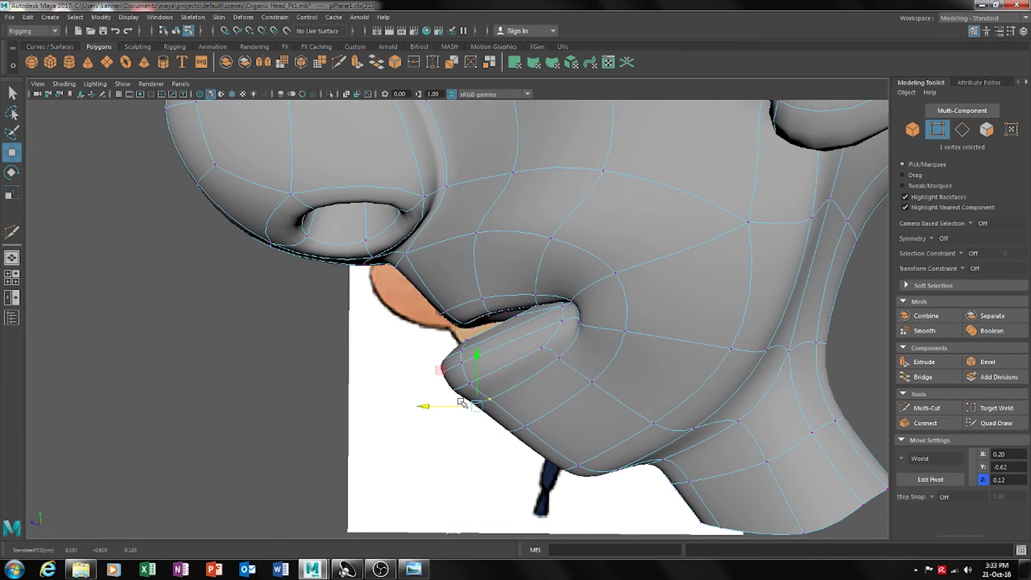
{"action": "left_click_drag", "start_coordinate": [446, 404], "coordinate": [585, 393]}
Lower the centre-line vertex beneath the lower lip slightly
{"action": "left_click", "coordinate": [585, 393]}
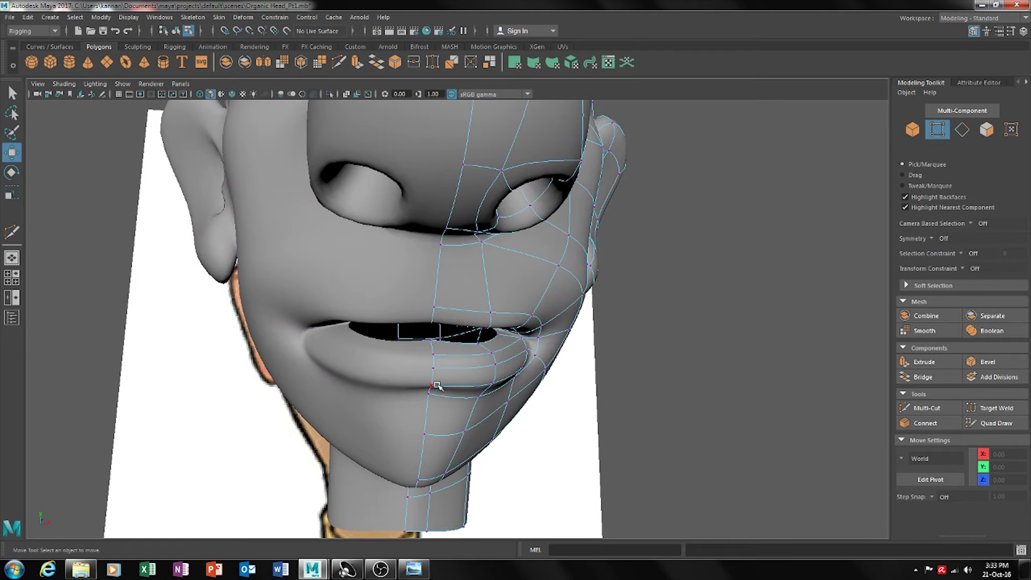
{"action": "left_click", "coordinate": [429, 395]}
{"action": "left_click_drag", "start_coordinate": [430, 367], "coordinate": [429, 378]}
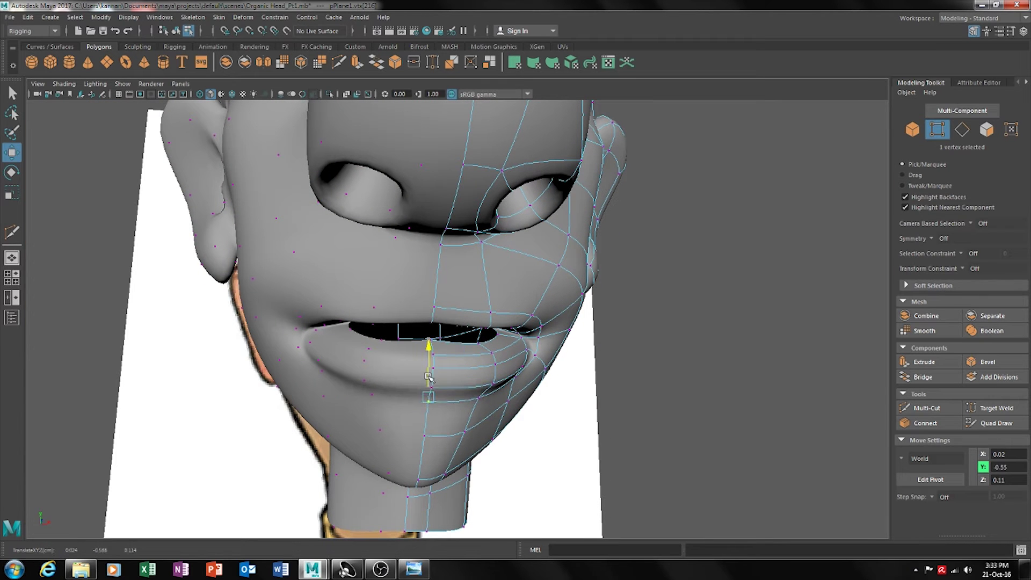
{"action": "left_click", "coordinate": [638, 416]}
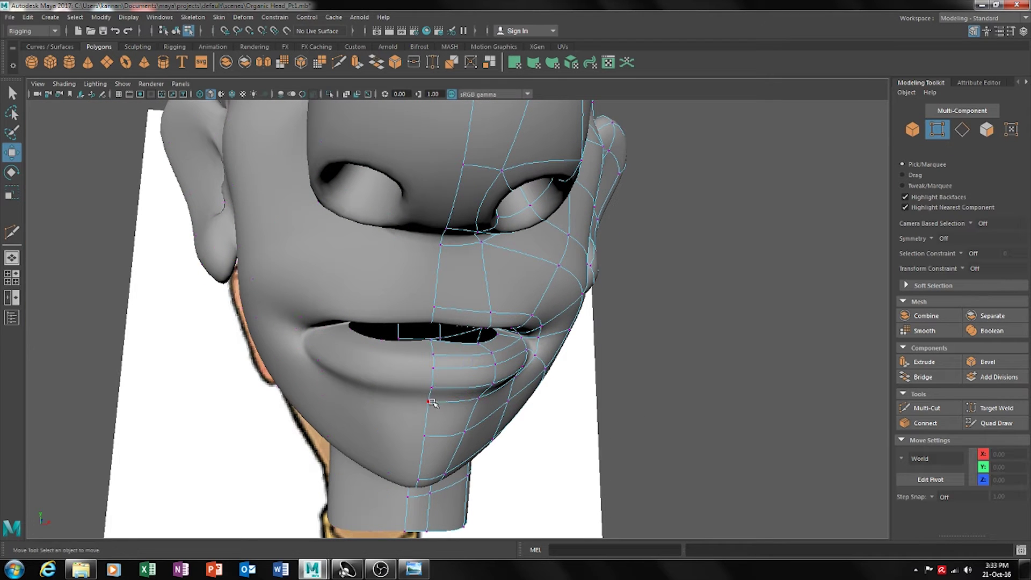
{"action": "left_click", "coordinate": [433, 389]}
Lower the lower lip's inner rim vertices, beginning at the centre line, to widen the mouth opening
{"action": "left_click_drag", "start_coordinate": [548, 398], "coordinate": [456, 410], "text": "alt"}
{"action": "left_click", "coordinate": [461, 340]}
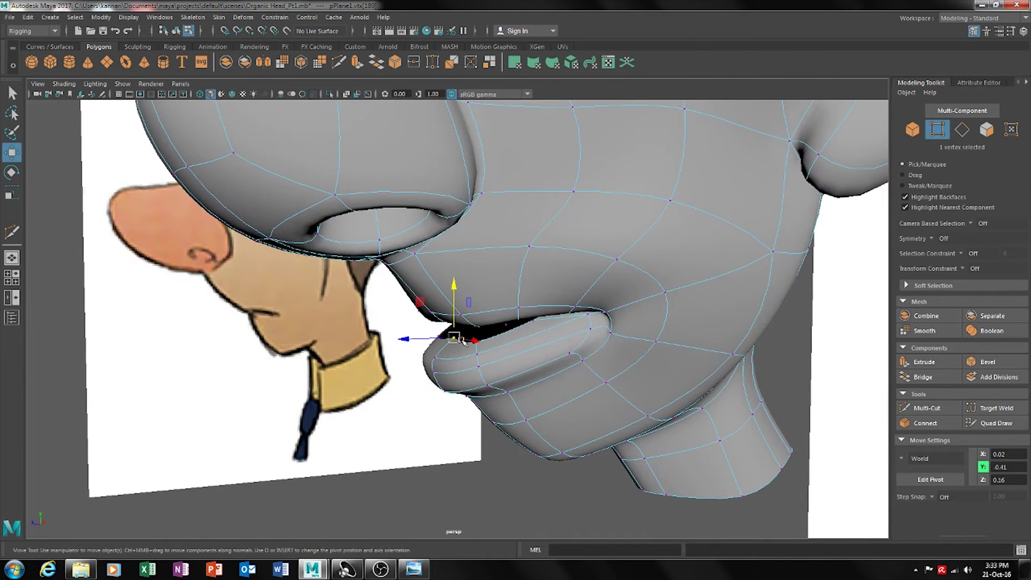
{"action": "left_click_drag", "start_coordinate": [451, 327], "coordinate": [453, 333]}
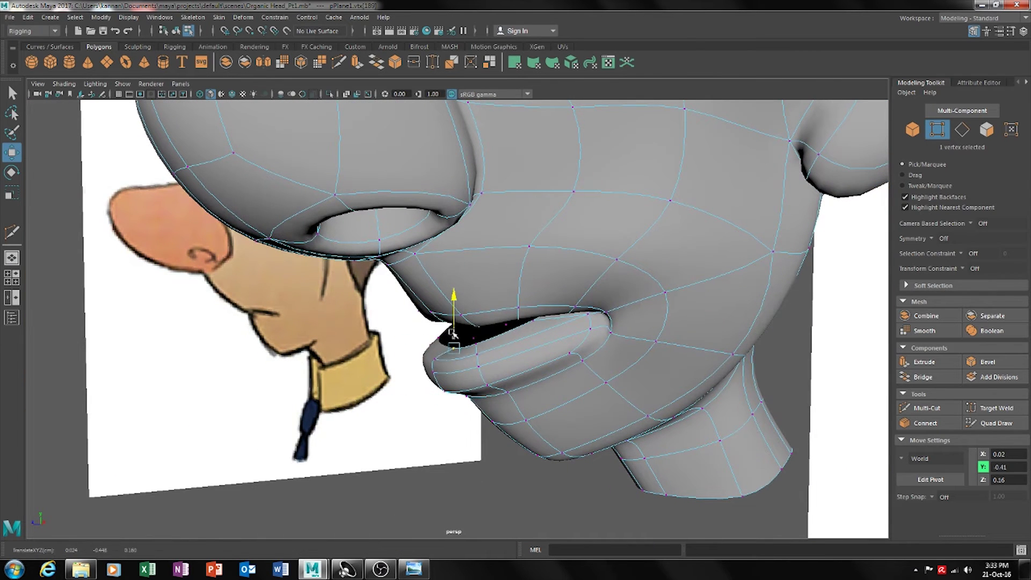
{"action": "left_click", "coordinate": [478, 345], "text": "shift"}
{"action": "left_click", "coordinate": [535, 320], "text": "shift"}
{"action": "left_click_drag", "start_coordinate": [535, 320], "coordinate": [566, 319], "text": "alt"}
{"action": "left_click_drag", "start_coordinate": [488, 314], "coordinate": [561, 324]}
Raise the lower lip's inner rim vertex near the mouth corner and move it outward to about X 0.36
{"action": "left_click", "coordinate": [530, 326]}
{"action": "left_click_drag", "start_coordinate": [548, 283], "coordinate": [548, 278]}
{"action": "left_click_drag", "start_coordinate": [558, 322], "coordinate": [609, 337], "text": "alt"}
{"action": "left_click_drag", "start_coordinate": [563, 307], "coordinate": [651, 343]}
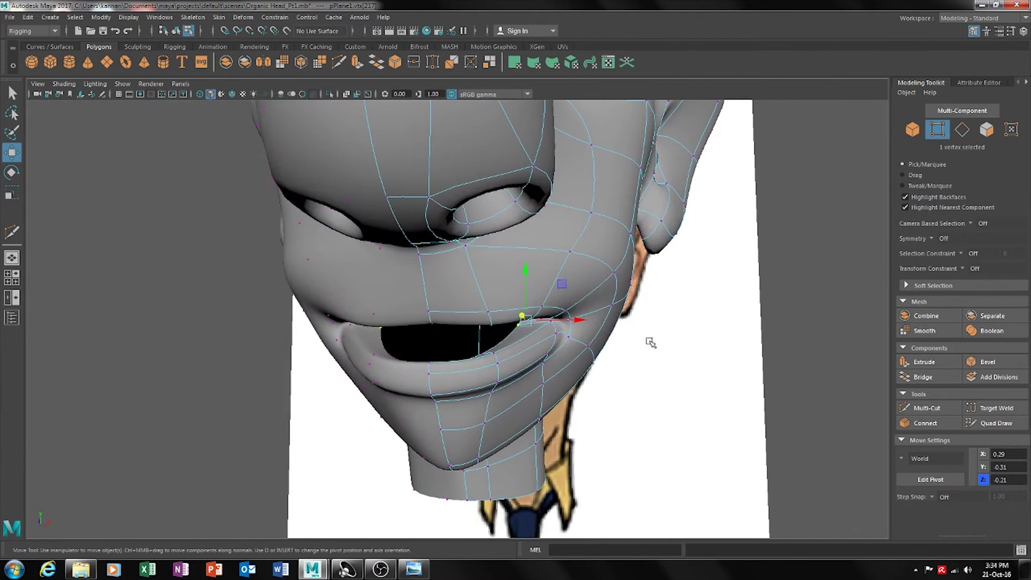
{"action": "left_click_drag", "start_coordinate": [580, 320], "coordinate": [589, 321]}
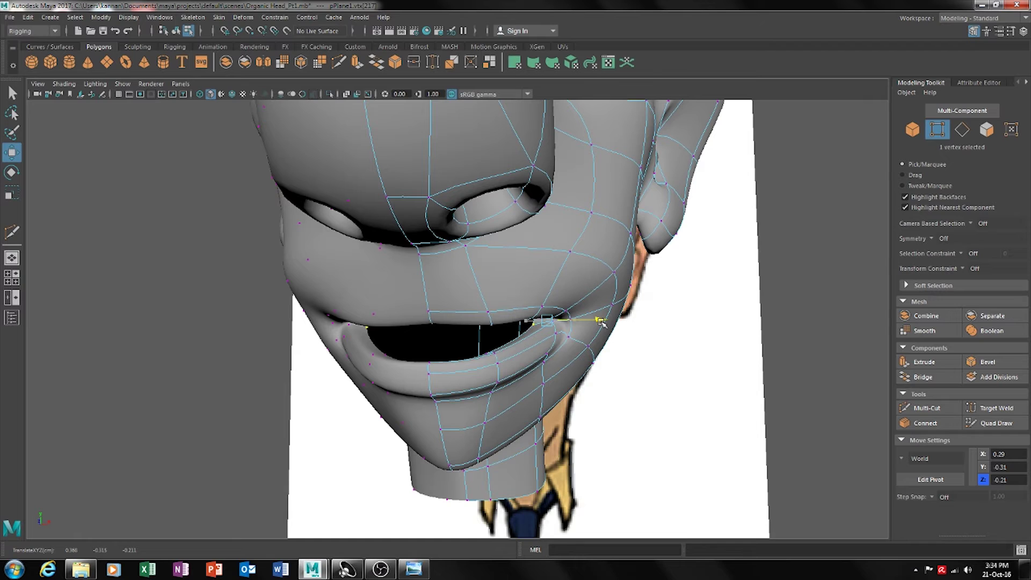
{"action": "left_click", "coordinate": [783, 411]}
Select the two front vertices of the lower lip nearest the centre line and lower them slightly
{"action": "left_click_drag", "start_coordinate": [528, 359], "coordinate": [532, 322], "text": "alt"}
{"action": "left_click_drag", "start_coordinate": [627, 362], "coordinate": [505, 404], "text": "alt"}
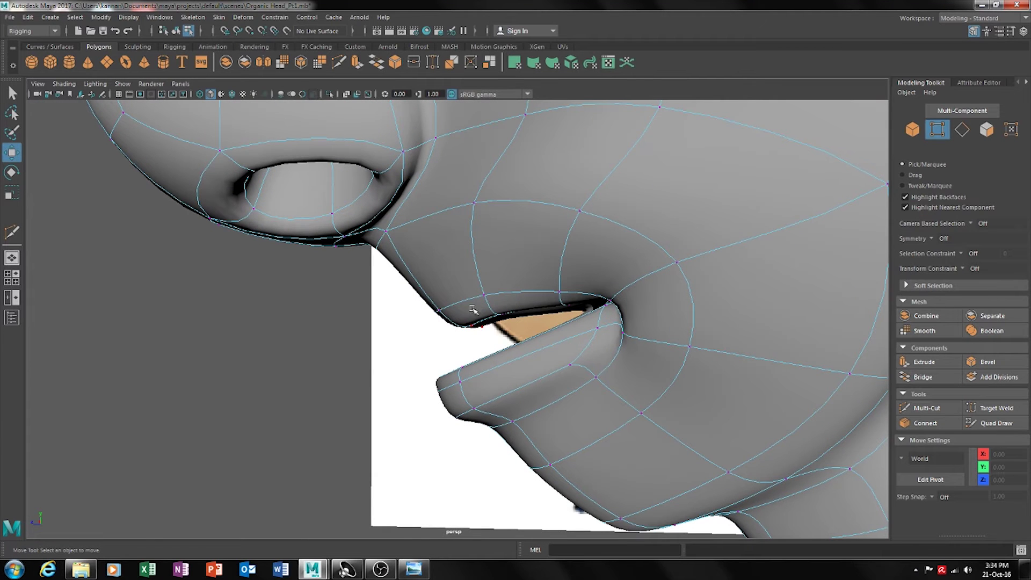
{"action": "left_click_drag", "start_coordinate": [508, 307], "coordinate": [495, 403], "text": "alt"}
{"action": "left_click", "coordinate": [435, 393]}
{"action": "left_click", "coordinate": [470, 379], "text": "shift"}
{"action": "left_click_drag", "start_coordinate": [436, 354], "coordinate": [436, 368]}
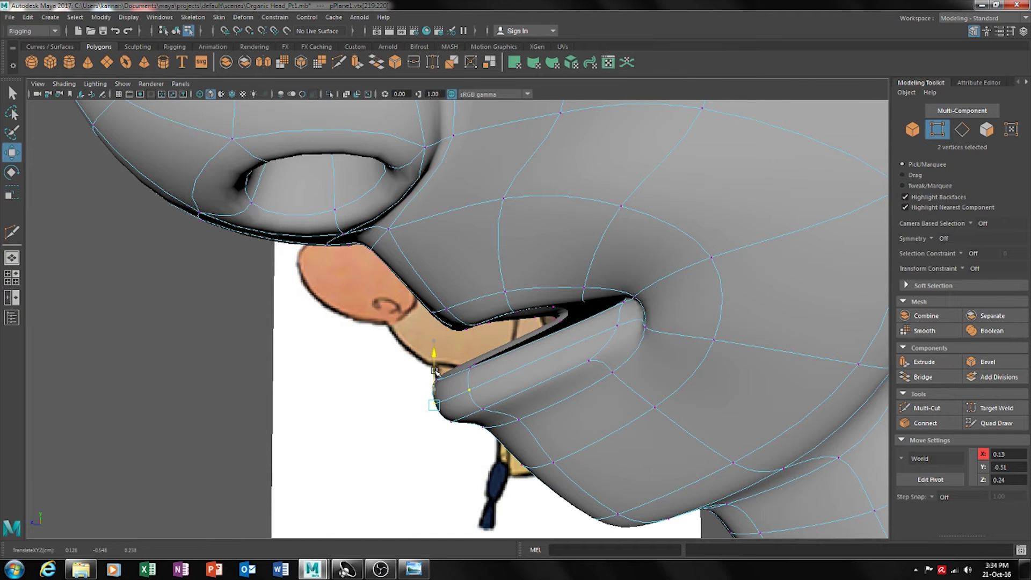
{"action": "left_click", "coordinate": [320, 421]}
Check the smoothed mouth in object mode, and reposition the lower lip vertex at the mouth corner
{"action": "left_click_drag", "start_coordinate": [320, 422], "coordinate": [491, 400], "text": "alt"}
{"action": "right_click_drag", "start_coordinate": [489, 260], "coordinate": [556, 246]}
{"action": "left_click_drag", "start_coordinate": [695, 345], "coordinate": [535, 350], "text": "alt"}
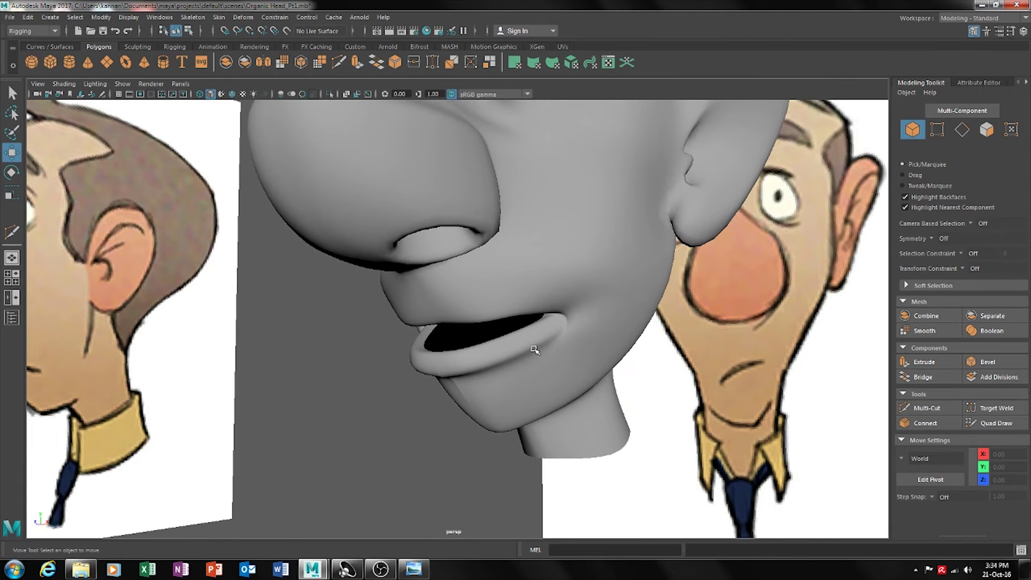
{"action": "key", "text": "F8"}
{"action": "left_click", "coordinate": [944, 136]}
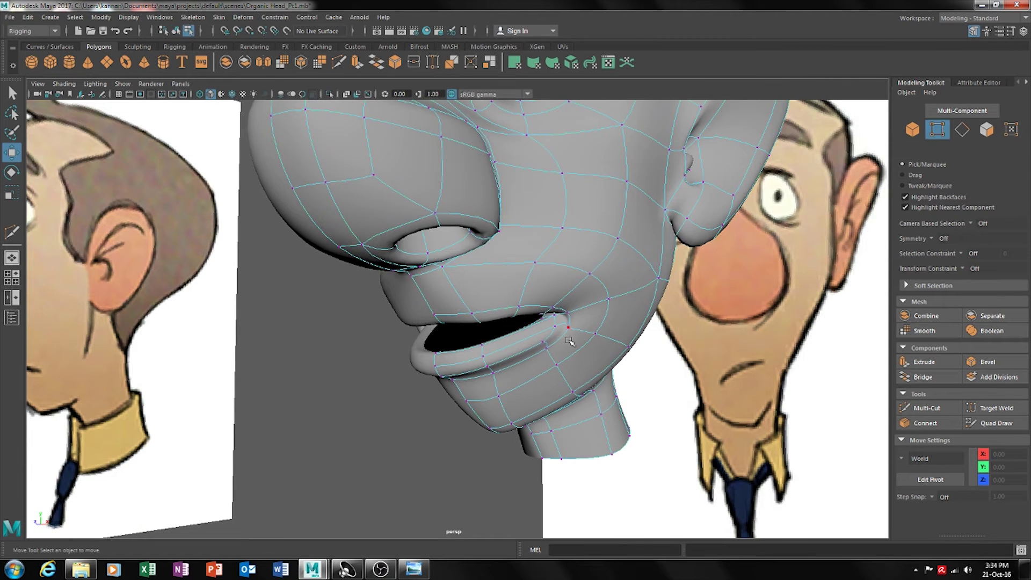
{"action": "left_click", "coordinate": [546, 342]}
{"action": "left_click_drag", "start_coordinate": [566, 319], "coordinate": [534, 319]}
{"action": "left_click_drag", "start_coordinate": [559, 360], "coordinate": [644, 349], "text": "alt"}
{"action": "left_click", "coordinate": [602, 317]}
{"action": "left_click_drag", "start_coordinate": [570, 357], "coordinate": [500, 298], "text": "alt"}
{"action": "left_click_drag", "start_coordinate": [501, 299], "coordinate": [674, 428], "text": "alt"}
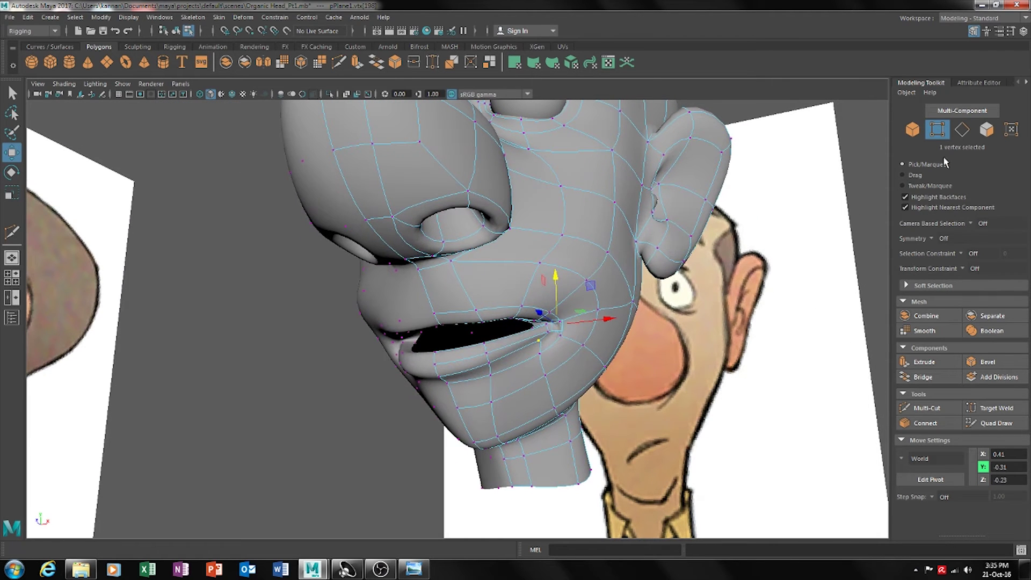
Examine the smoothed mouth opening and its corner on the whole head from below and from the side
{"action": "left_click", "coordinate": [912, 130]}
{"action": "left_click", "coordinate": [644, 389]}
{"action": "left_click_drag", "start_coordinate": [629, 396], "coordinate": [650, 362], "text": "alt"}
{"action": "left_click", "coordinate": [649, 362]}
{"action": "mouse_move", "coordinate": [668, 433]}
{"action": "left_mouse_down", "text": "alt"}
{"action": "mouse_move", "coordinate": [645, 428]}
{"action": "mouse_move", "coordinate": [641, 445]}
{"action": "mouse_move", "coordinate": [662, 424]}
{"action": "left_mouse_up", "text": "alt"}
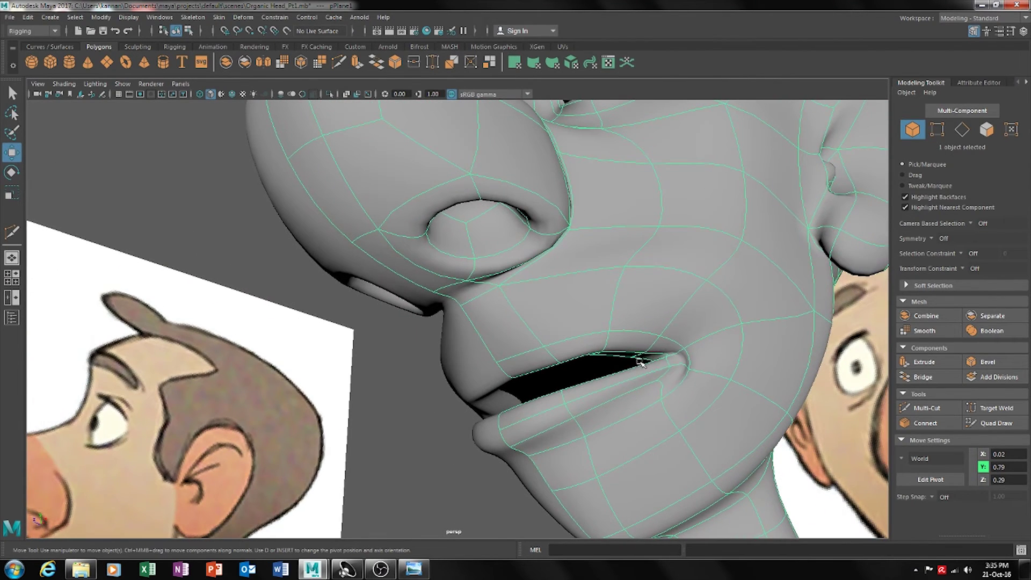
{"action": "left_click_drag", "start_coordinate": [532, 359], "coordinate": [693, 390], "text": "alt"}
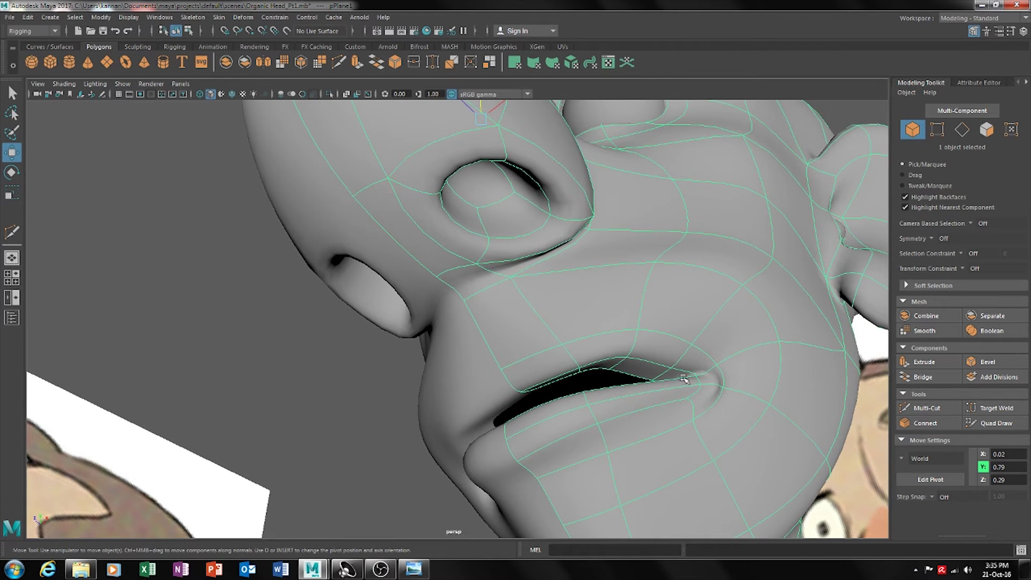
Try to insert an edge loop along the upper lip's rim through five selected edges from the mouth corner to the centre line
{"action": "left_click", "coordinate": [962, 131]}
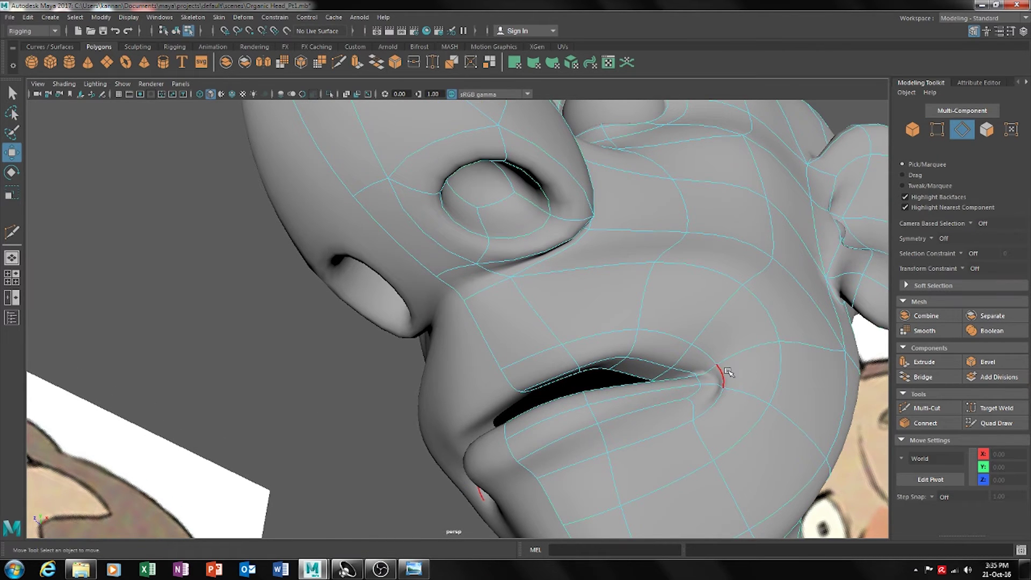
{"action": "left_click", "coordinate": [707, 374]}
{"action": "left_click", "coordinate": [682, 372], "text": "shift"}
{"action": "left_click", "coordinate": [637, 349], "text": "shift"}
{"action": "left_click", "coordinate": [571, 354], "text": "shift"}
{"action": "left_click", "coordinate": [508, 376], "text": "shift"}
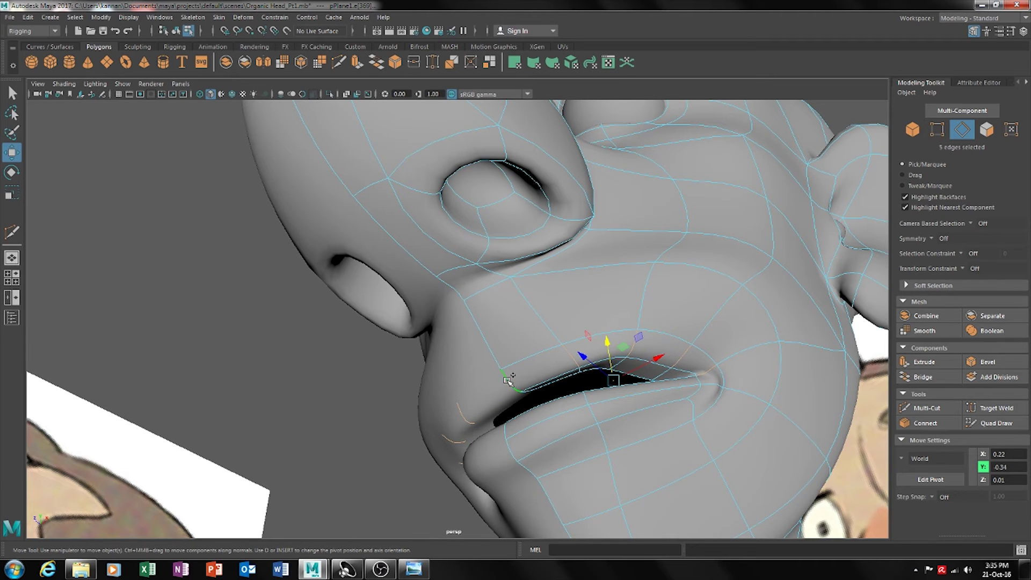
{"action": "left_click_drag", "start_coordinate": [743, 375], "coordinate": [726, 396], "text": "alt"}
{"action": "right_click_drag", "start_coordinate": [712, 360], "coordinate": [724, 434], "text": "shift"}
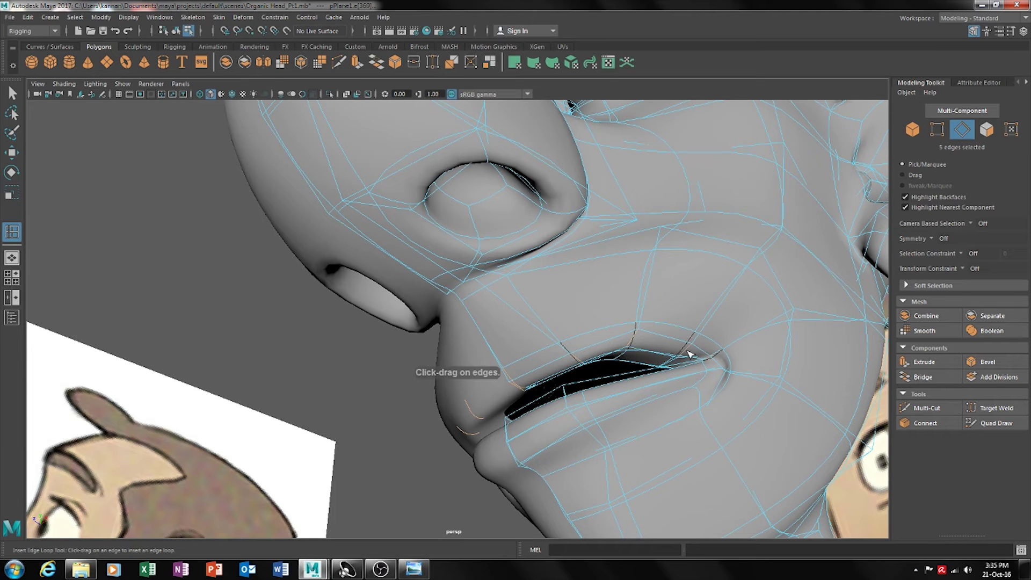
{"action": "left_click_drag", "start_coordinate": [691, 353], "coordinate": [689, 351]}
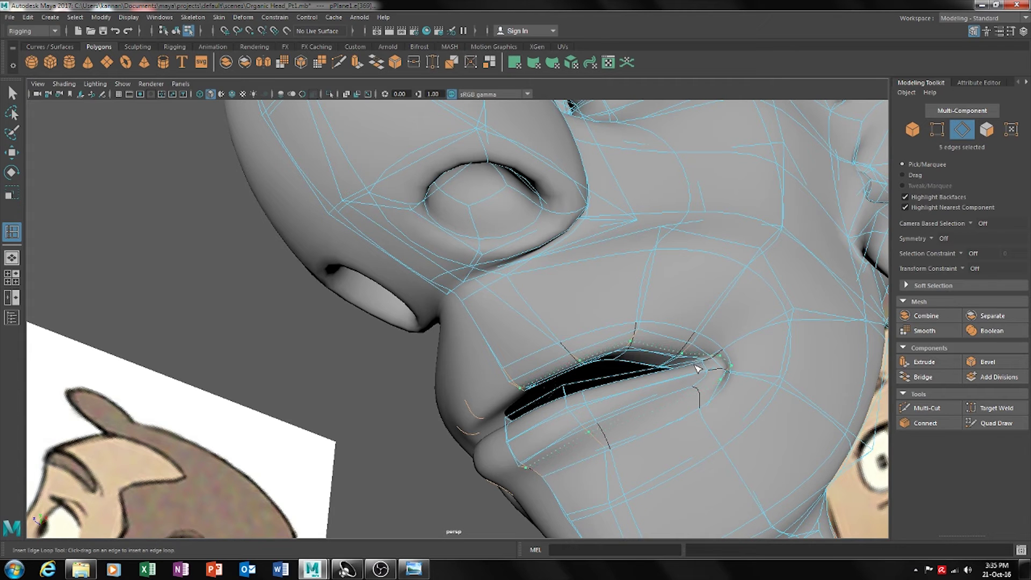
{"action": "key", "text": "ctrl+z"}
{"action": "left_click_drag", "start_coordinate": [760, 410], "coordinate": [785, 414], "text": "alt"}
{"action": "key", "text": "w"}
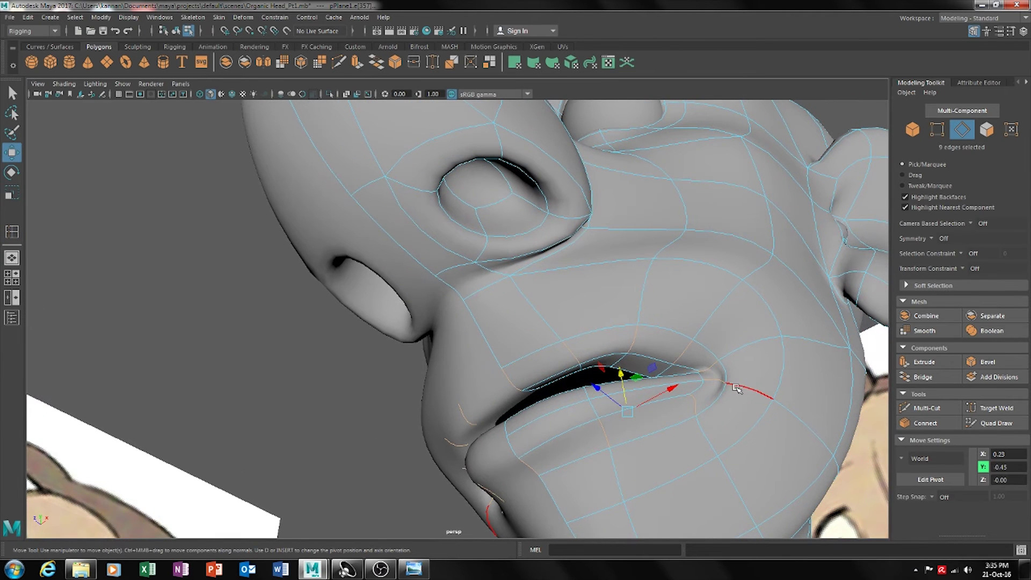
Try inserting the upper lip's edge loop again with only four short rim edges selected
{"action": "left_click_drag", "start_coordinate": [697, 404], "coordinate": [751, 426], "text": "alt"}
{"action": "left_click", "coordinate": [811, 406]}
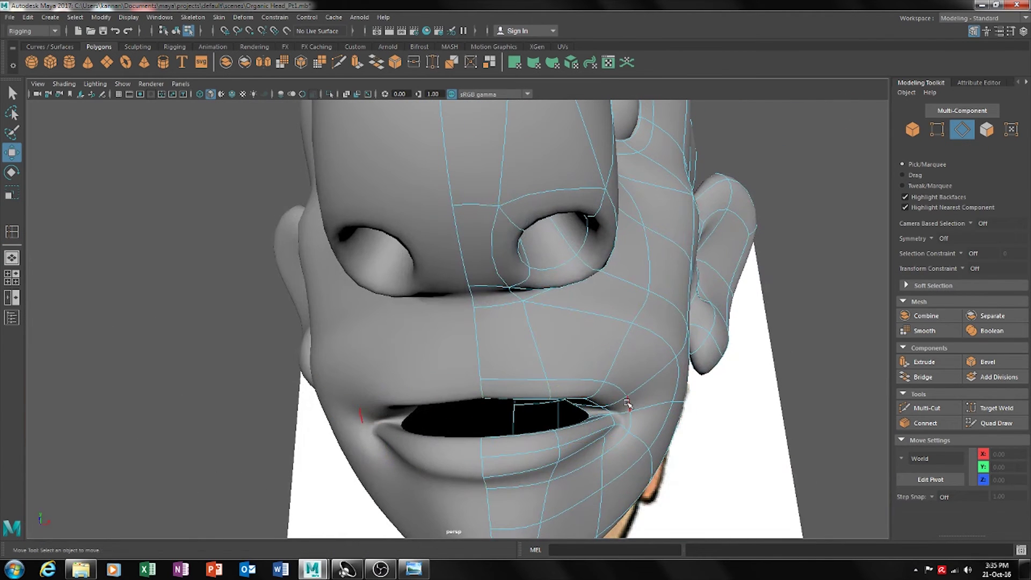
{"action": "left_click", "coordinate": [620, 405]}
{"action": "left_click", "coordinate": [569, 400], "text": "shift"}
{"action": "left_click", "coordinate": [490, 390], "text": "shift"}
{"action": "left_click", "coordinate": [486, 387], "text": "shift"}
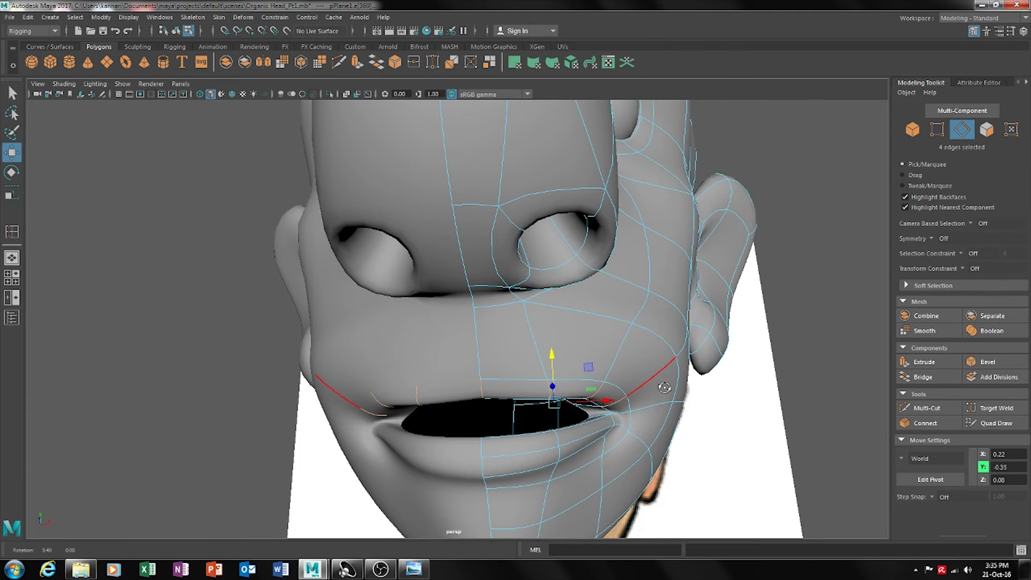
{"action": "left_click_drag", "start_coordinate": [485, 387], "coordinate": [623, 376], "text": "alt"}
{"action": "right_click_drag", "start_coordinate": [678, 367], "coordinate": [679, 443], "text": "shift"}
{"action": "left_click_drag", "start_coordinate": [681, 372], "coordinate": [681, 377]}
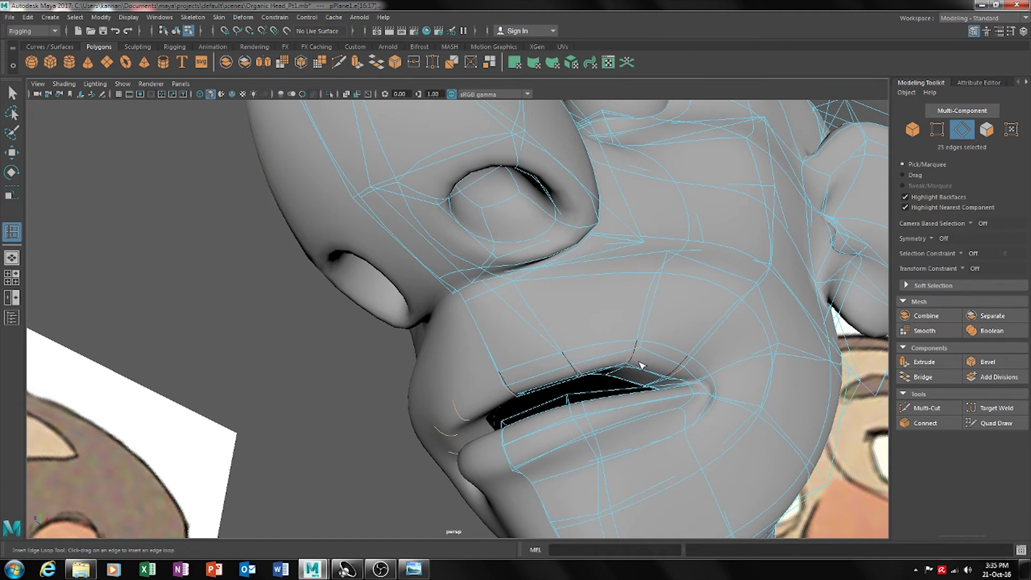
{"action": "left_click_drag", "start_coordinate": [582, 373], "coordinate": [580, 375]}
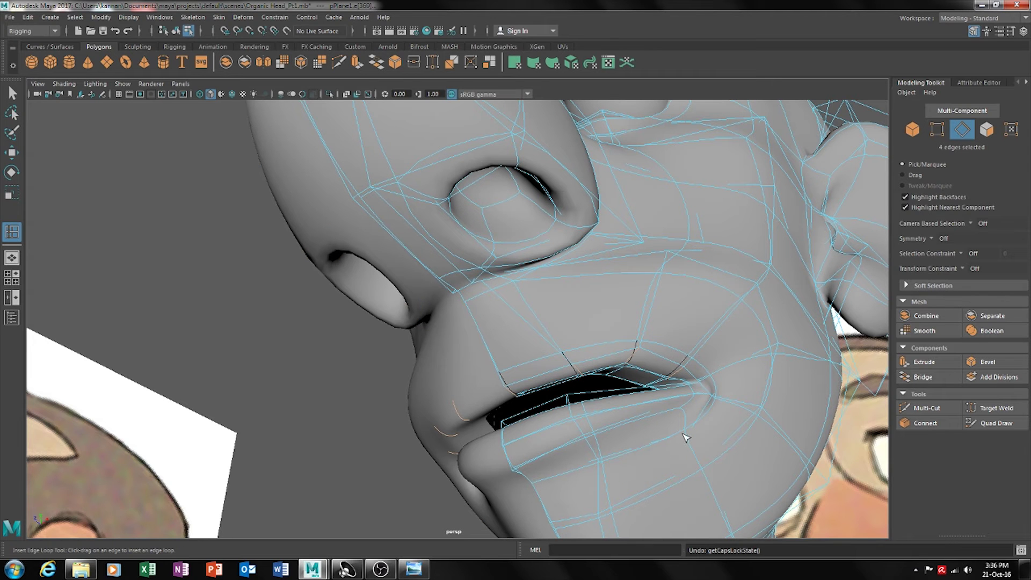
Turn off smooth preview and use Multi-Cut to add an edge along the upper lip's rim, from the mouth corner to the centre line
{"action": "key", "text": "1"}
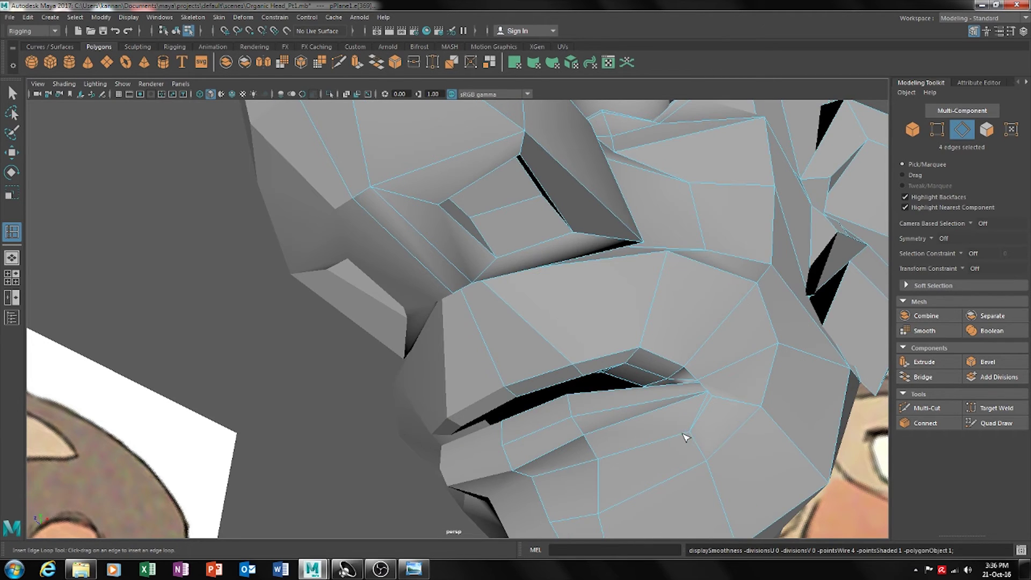
{"action": "scroll", "coordinate": [717, 414], "scroll_direction": "down", "scroll_amount": 3}
{"action": "scroll", "coordinate": [741, 419], "scroll_direction": "up", "scroll_amount": 5}
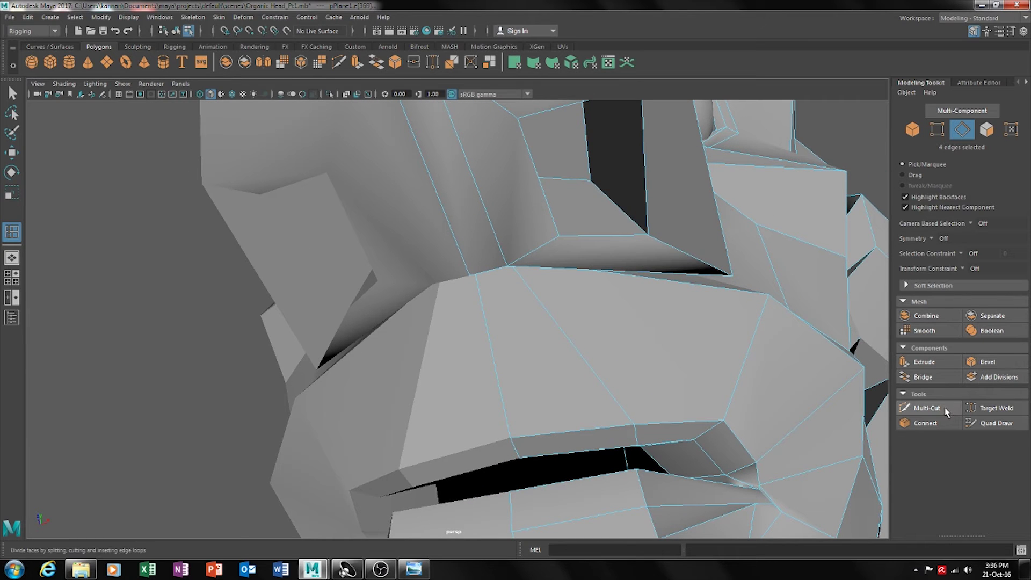
{"action": "left_click", "coordinate": [935, 409]}
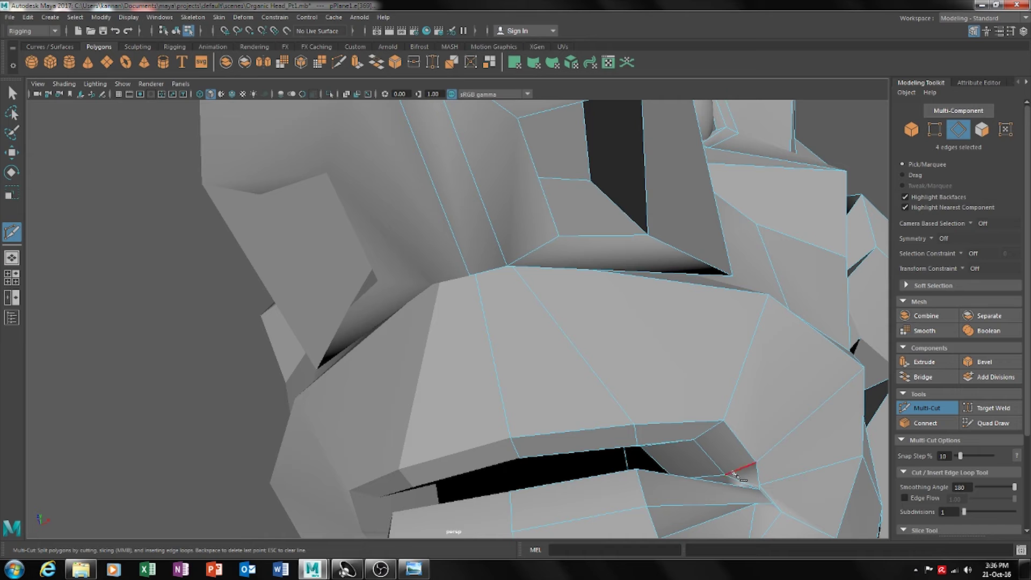
{"action": "left_click_drag", "start_coordinate": [744, 474], "coordinate": [786, 440], "text": "alt"}
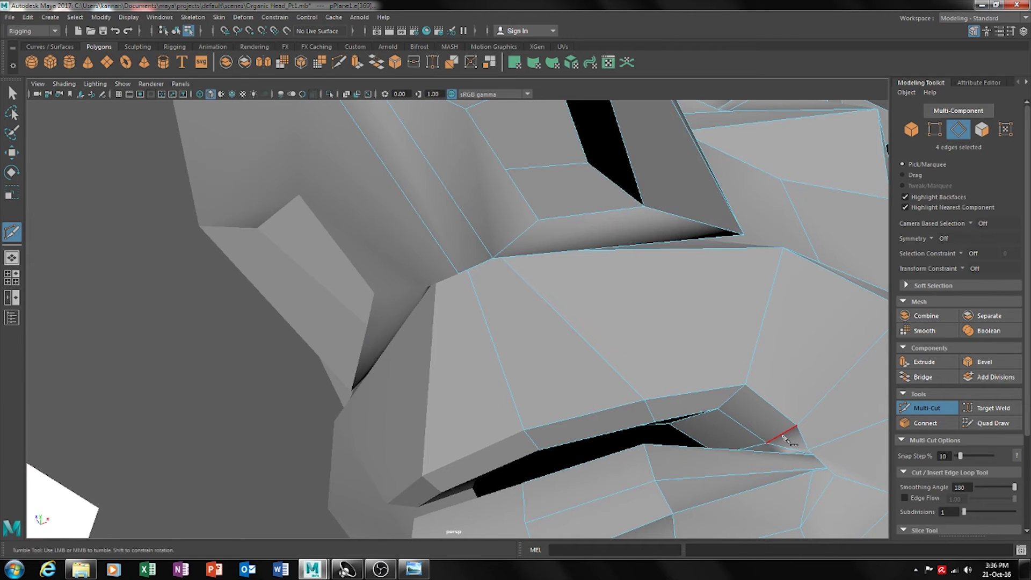
{"action": "left_click", "coordinate": [782, 435]}
{"action": "left_click", "coordinate": [731, 399]}
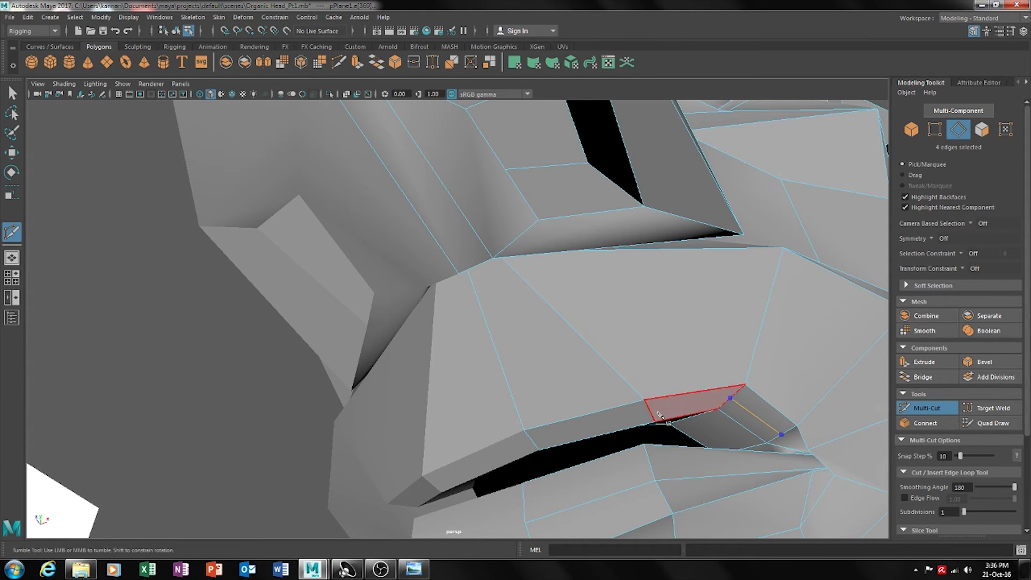
{"action": "left_click", "coordinate": [651, 412]}
{"action": "left_click", "coordinate": [534, 443]}
{"action": "key", "text": "Return"}
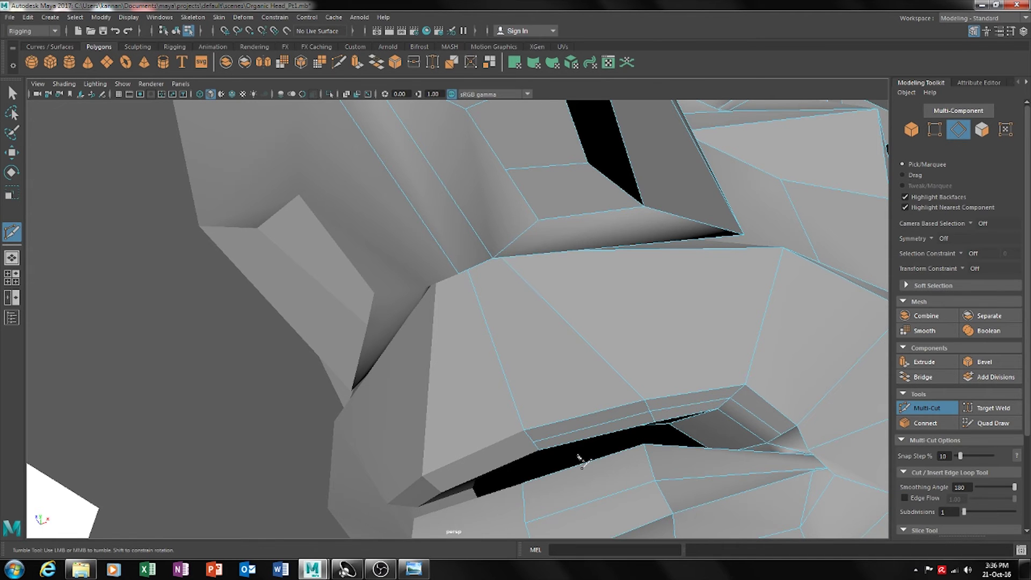
Examine the upper lip and mouth corner in smooth preview, close up from below and on the whole head from the side
{"action": "left_click_drag", "start_coordinate": [766, 451], "coordinate": [733, 451], "text": "alt"}
{"action": "key", "text": "3"}
{"action": "scroll", "coordinate": [819, 449], "scroll_direction": "down", "scroll_amount": 3}
{"action": "left_click_drag", "start_coordinate": [819, 449], "coordinate": [663, 421], "text": "alt"}
{"action": "scroll", "coordinate": [701, 490], "scroll_direction": "up", "scroll_amount": 3}
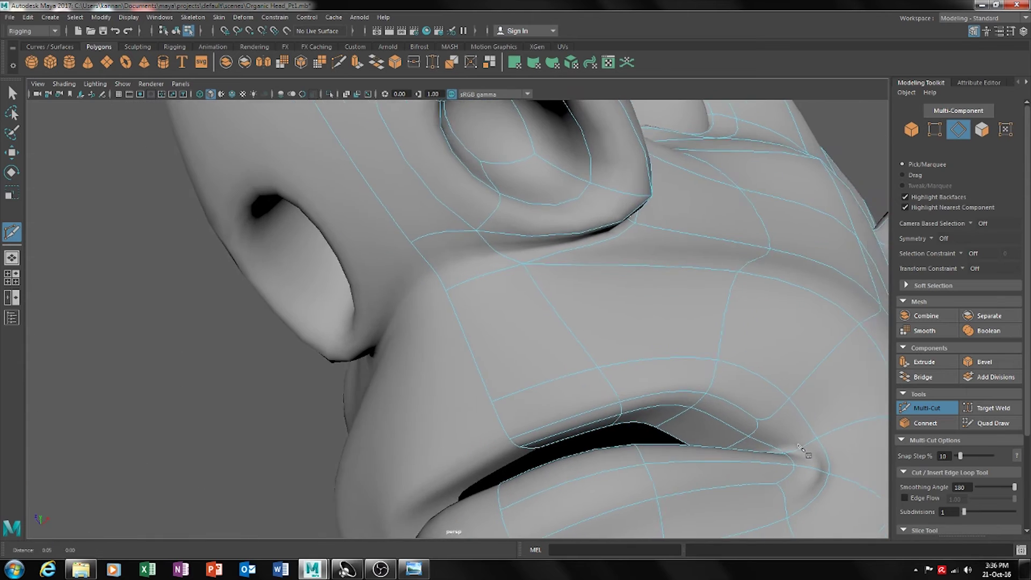
{"action": "left_click_drag", "start_coordinate": [701, 490], "coordinate": [676, 395], "text": "alt"}
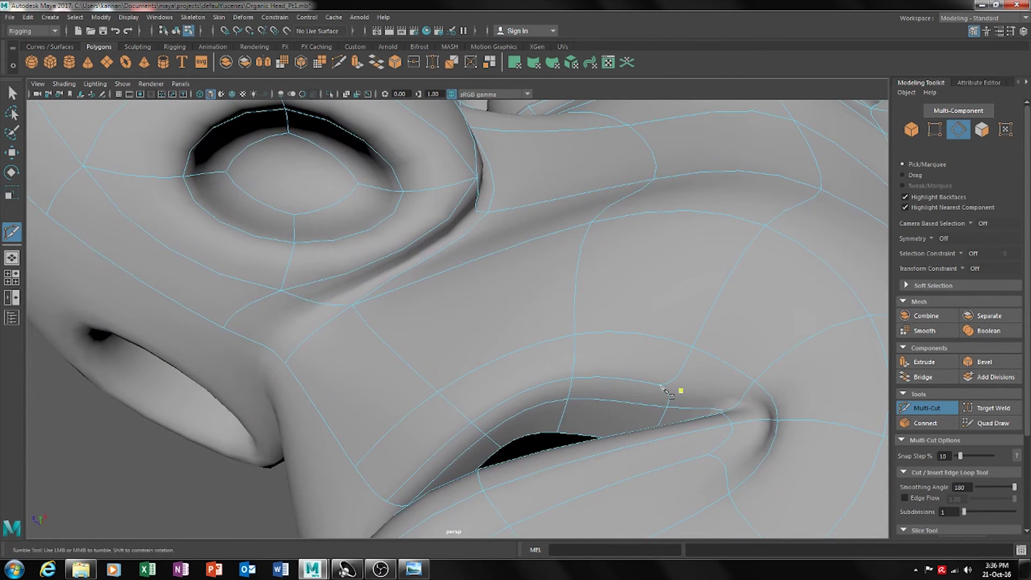
{"action": "left_click", "coordinate": [564, 385]}
{"action": "left_click_drag", "start_coordinate": [673, 391], "coordinate": [614, 390], "text": "alt"}
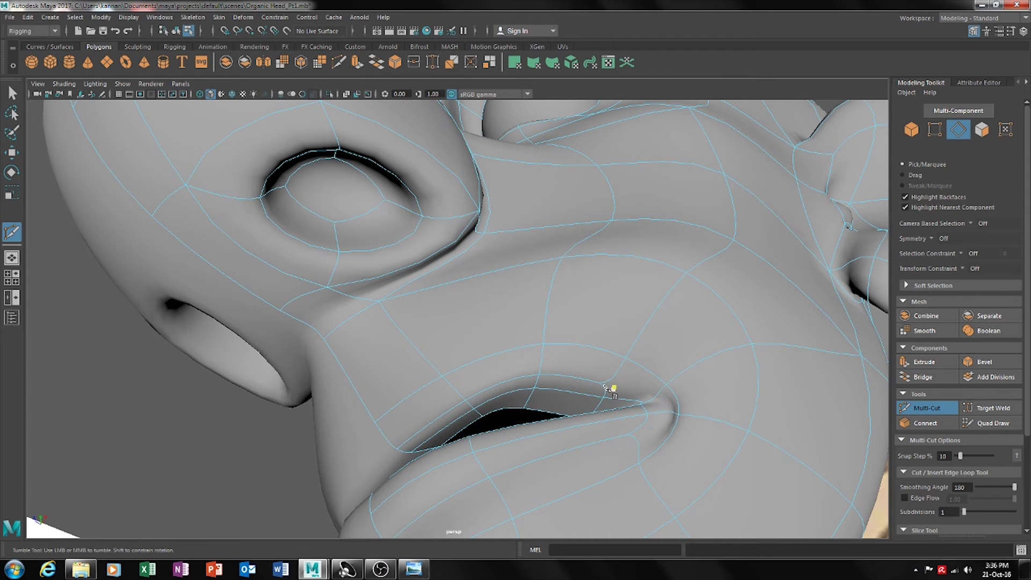
{"action": "scroll", "coordinate": [661, 411], "scroll_direction": "down", "scroll_amount": 3}
{"action": "left_click_drag", "start_coordinate": [702, 422], "coordinate": [709, 430], "text": "alt"}
{"action": "middle_click_drag", "start_coordinate": [710, 429], "coordinate": [543, 395], "text": "alt"}
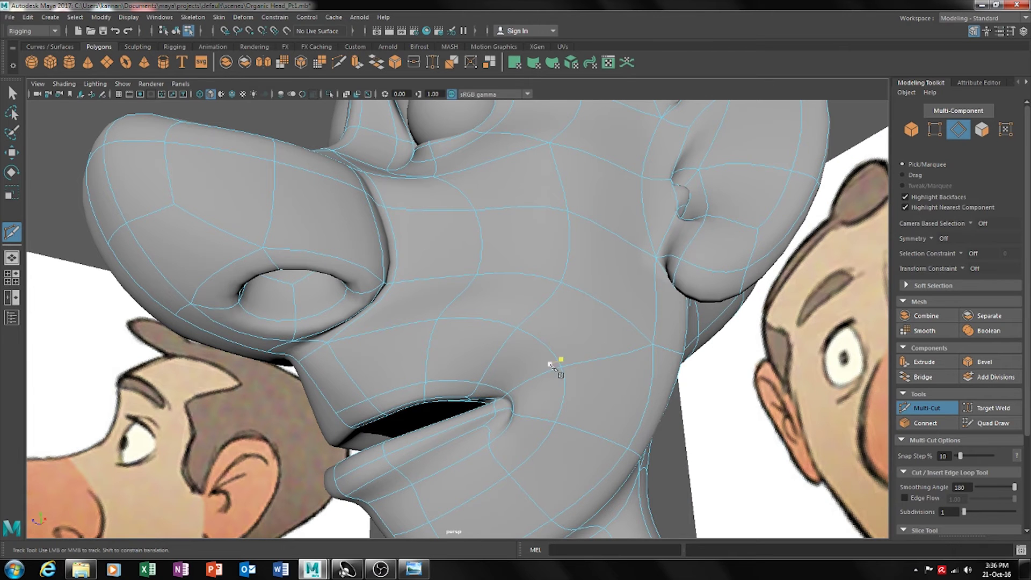
{"action": "scroll", "coordinate": [671, 328], "scroll_direction": "down", "scroll_amount": 3}
{"action": "left_click_drag", "start_coordinate": [672, 328], "coordinate": [578, 428], "text": "alt"}
{"action": "scroll", "coordinate": [578, 429], "scroll_direction": "up", "scroll_amount": 5}
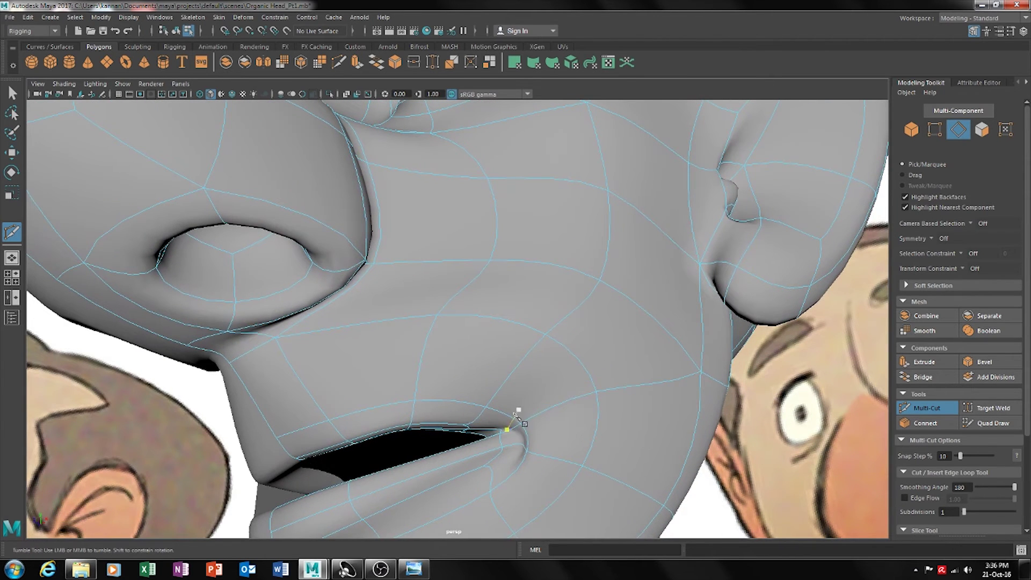
Start a Multi-Cut line at the edge above the mouth corner and run it up across the cheek towards the ear
{"action": "left_click", "coordinate": [503, 412]}
{"action": "left_click", "coordinate": [580, 362]}
{"action": "left_click", "coordinate": [667, 331]}
{"action": "left_click_drag", "start_coordinate": [728, 355], "coordinate": [676, 418], "text": "alt"}
{"action": "right_click_drag", "start_coordinate": [677, 419], "coordinate": [686, 396], "text": "alt"}
{"action": "middle_click_drag", "start_coordinate": [686, 395], "coordinate": [617, 357], "text": "alt"}
{"action": "left_click", "coordinate": [618, 346]}
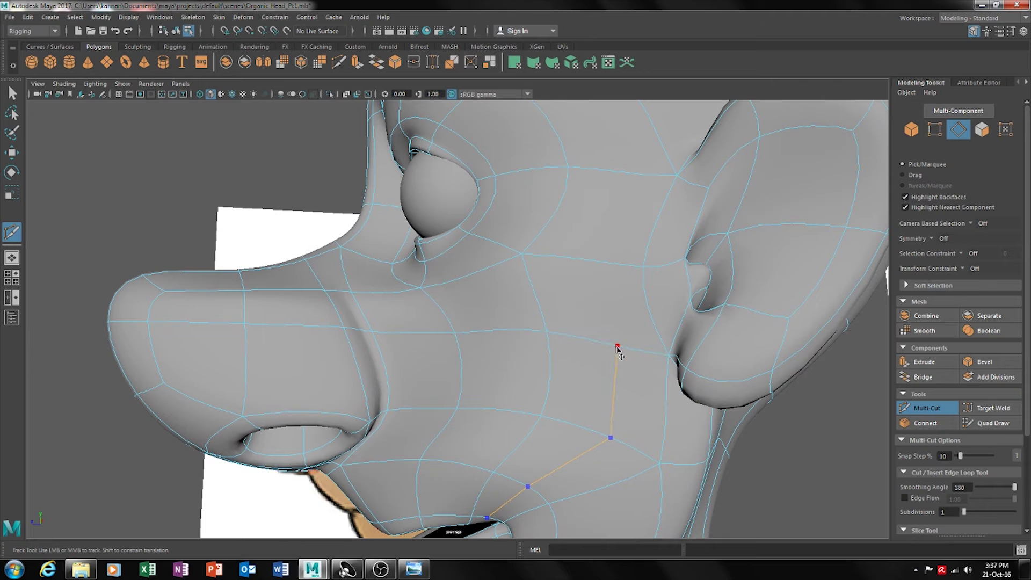
Undo the last two cut points, re-place them slightly further forward on the cheek, and continue the cut up to the temple
{"action": "key", "text": "ctrl+z"}
{"action": "key", "text": "ctrl+z"}
{"action": "left_click", "coordinate": [593, 432]}
{"action": "left_click", "coordinate": [612, 344]}
{"action": "left_click_drag", "start_coordinate": [630, 322], "coordinate": [639, 353], "text": "alt"}
{"action": "left_click", "coordinate": [632, 349]}
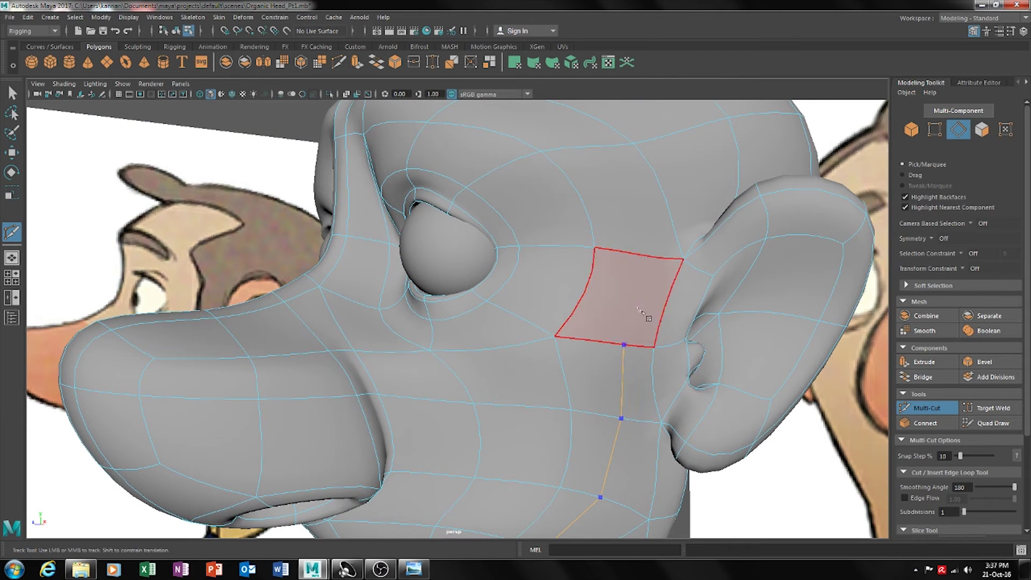
{"action": "left_click", "coordinate": [645, 256]}
Extend the cut from the temple across the forehead above the brow to the centre line, and apply it
{"action": "left_click_drag", "start_coordinate": [646, 275], "coordinate": [613, 225], "text": "alt"}
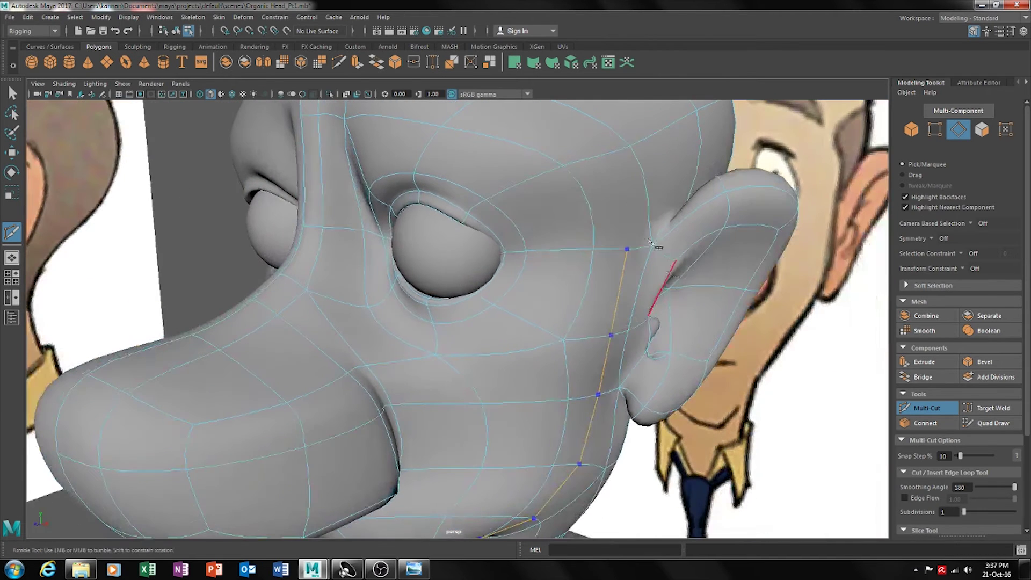
{"action": "middle_click_drag", "start_coordinate": [571, 194], "coordinate": [660, 292], "text": "alt"}
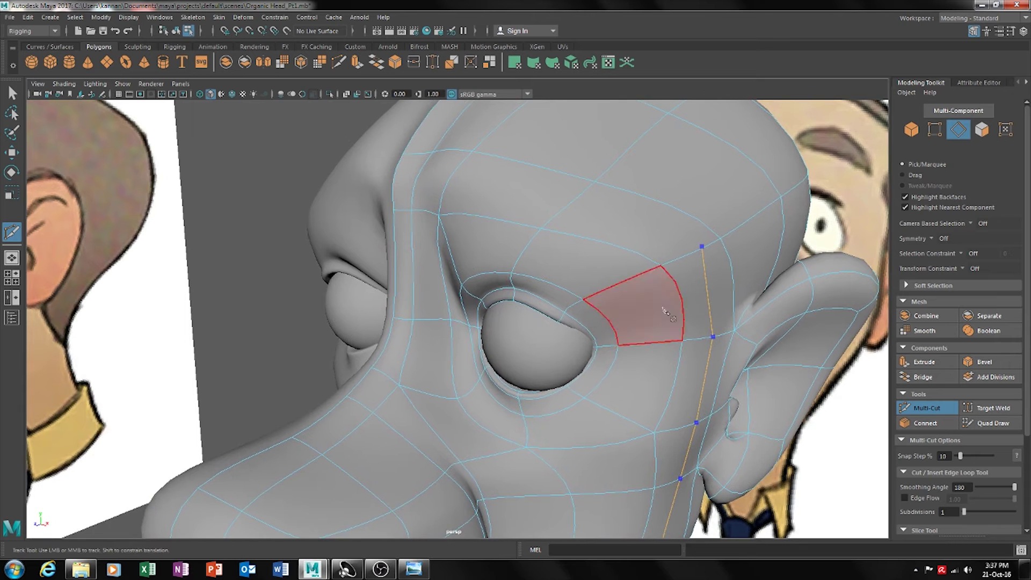
{"action": "left_click", "coordinate": [456, 185]}
{"action": "left_click_drag", "start_coordinate": [487, 239], "coordinate": [497, 241], "text": "alt"}
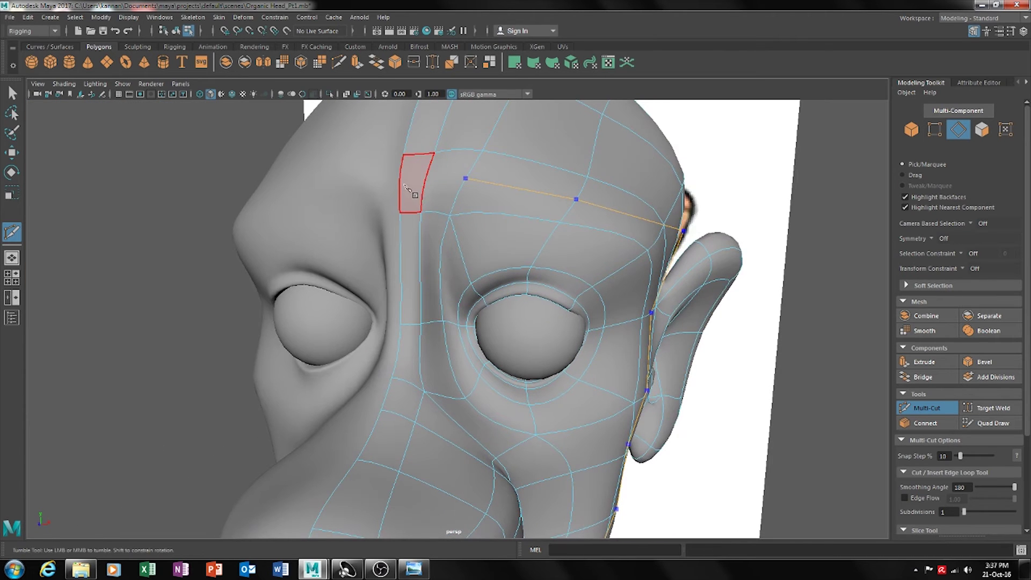
{"action": "left_click", "coordinate": [400, 186]}
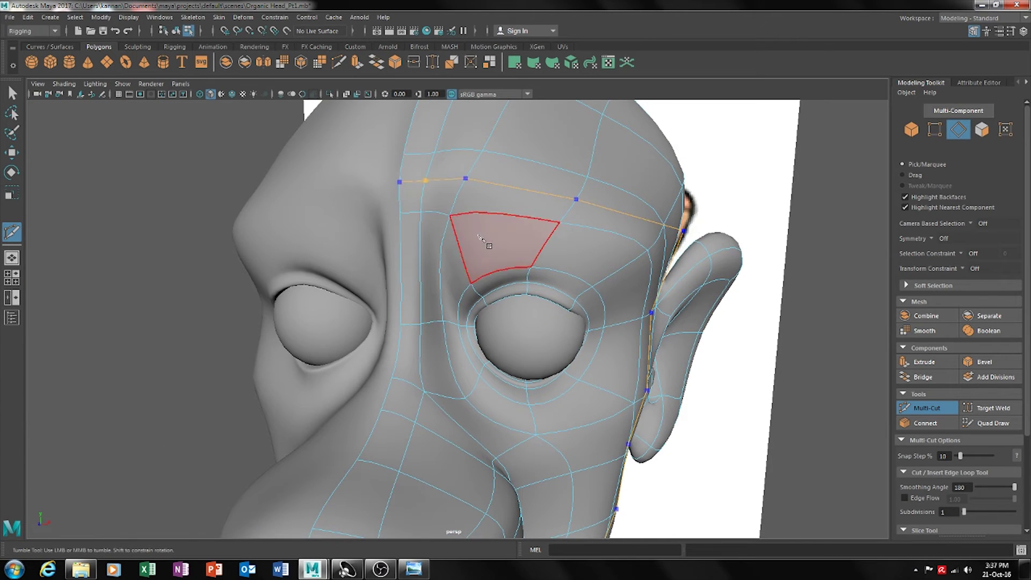
{"action": "key", "text": "Return"}
Reposition an edge of the new forehead loop above the inner brow with the Move tool
{"action": "left_click", "coordinate": [524, 267]}
{"action": "left_click_drag", "start_coordinate": [596, 244], "coordinate": [596, 366], "text": "alt"}
{"action": "middle_click_drag", "start_coordinate": [596, 365], "coordinate": [597, 249], "text": "alt"}
{"action": "left_click_drag", "start_coordinate": [615, 352], "coordinate": [555, 274], "text": "alt"}
{"action": "key", "text": "w"}
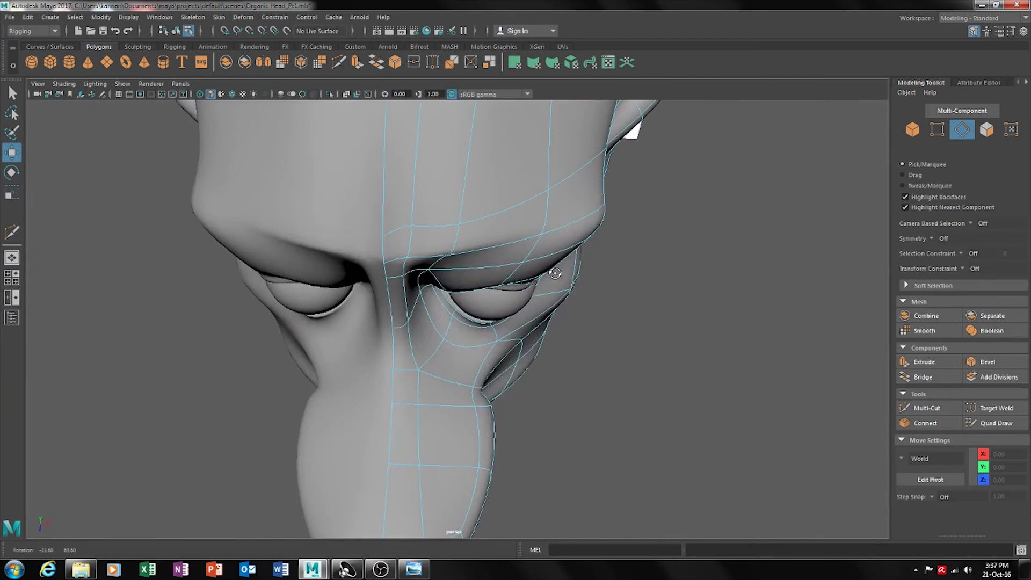
{"action": "left_click", "coordinate": [410, 262]}
{"action": "mouse_move", "coordinate": [410, 262]}
{"action": "left_mouse_down", "text": "alt"}
{"action": "mouse_move", "coordinate": [426, 207]}
{"action": "mouse_move", "coordinate": [401, 191]}
{"action": "mouse_move", "coordinate": [429, 188]}
{"action": "mouse_move", "coordinate": [484, 285]}
{"action": "mouse_move", "coordinate": [429, 177]}
{"action": "mouse_move", "coordinate": [467, 198]}
{"action": "mouse_move", "coordinate": [417, 252]}
{"action": "left_mouse_up", "text": "alt"}
{"action": "left_click_drag", "start_coordinate": [411, 302], "coordinate": [517, 236], "text": "alt"}
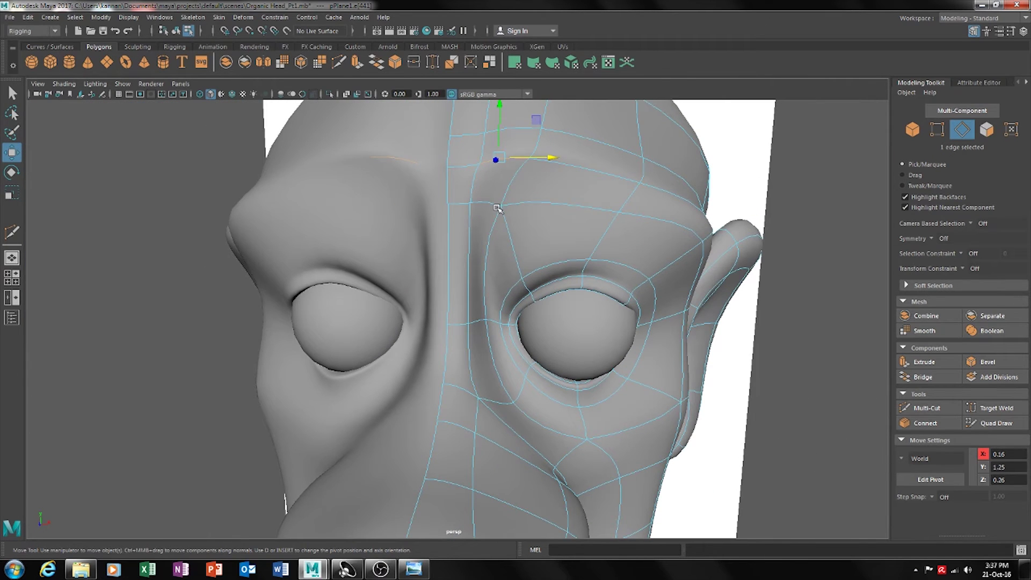
{"action": "left_click", "coordinate": [557, 173]}
{"action": "left_click_drag", "start_coordinate": [553, 168], "coordinate": [509, 265]}
Select three edges of the new forehead loop above the brow and move them vertically
{"action": "left_click_drag", "start_coordinate": [424, 341], "coordinate": [524, 265]}
{"action": "left_click_drag", "start_coordinate": [463, 152], "coordinate": [421, 252], "text": "alt"}
{"action": "left_click", "coordinate": [594, 272]}
{"action": "left_click", "coordinate": [425, 263]}
{"action": "left_click", "coordinate": [461, 284], "text": "shift"}
{"action": "left_click_drag", "start_coordinate": [451, 262], "coordinate": [515, 285]}
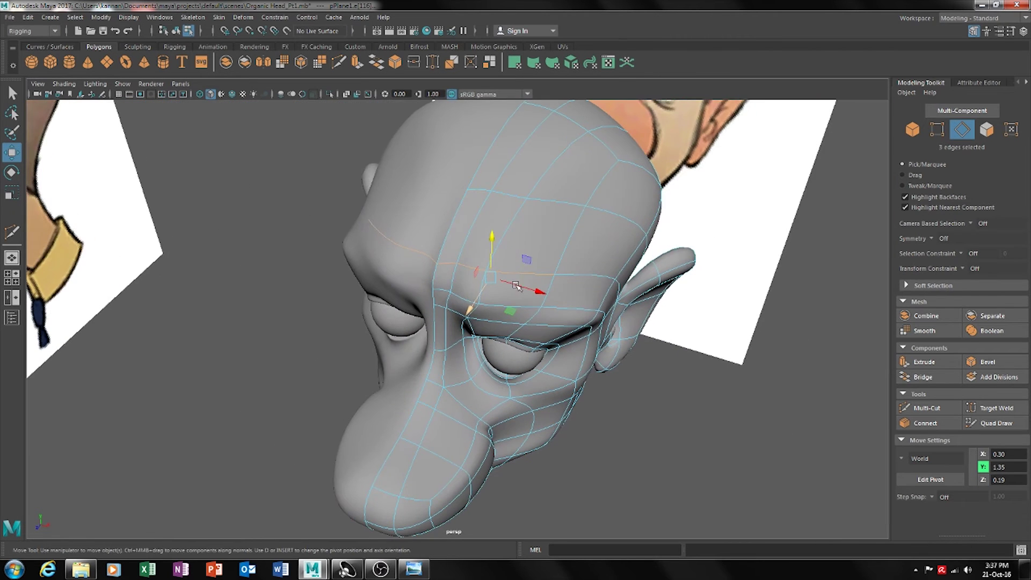
Switch to vertex editing and reposition the forehead loop's vertices beside the centre line, above the nose bridge
{"action": "key", "text": "F9"}
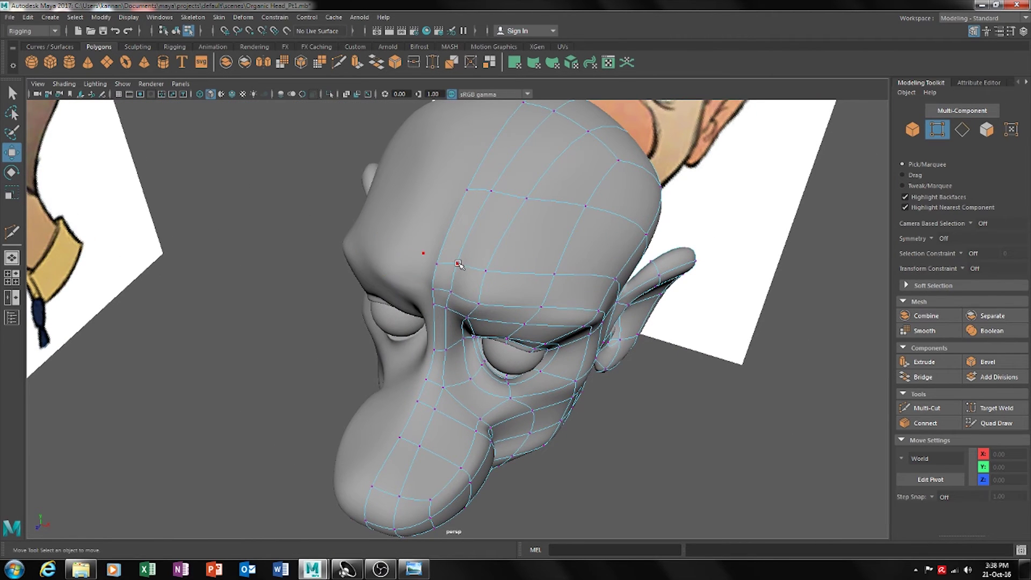
{"action": "left_click", "coordinate": [458, 263]}
{"action": "left_click_drag", "start_coordinate": [438, 286], "coordinate": [482, 259]}
{"action": "left_click", "coordinate": [473, 245]}
{"action": "left_click_drag", "start_coordinate": [469, 223], "coordinate": [468, 236]}
{"action": "left_click_drag", "start_coordinate": [501, 267], "coordinate": [403, 241]}
{"action": "left_click", "coordinate": [616, 285]}
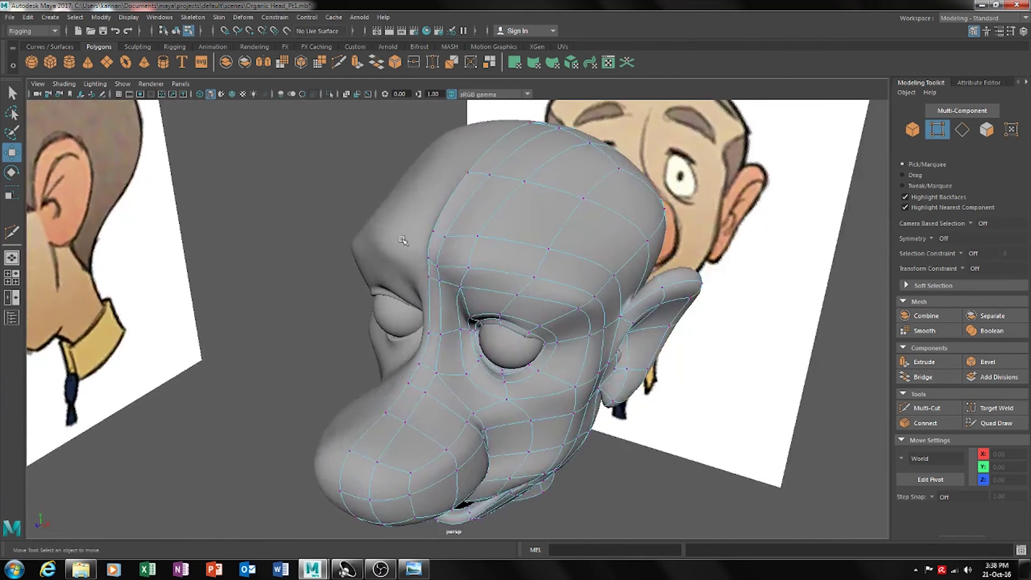
Move the two forehead vertices near the centre line above the nose bridge in depth and height
{"action": "left_click", "coordinate": [433, 234]}
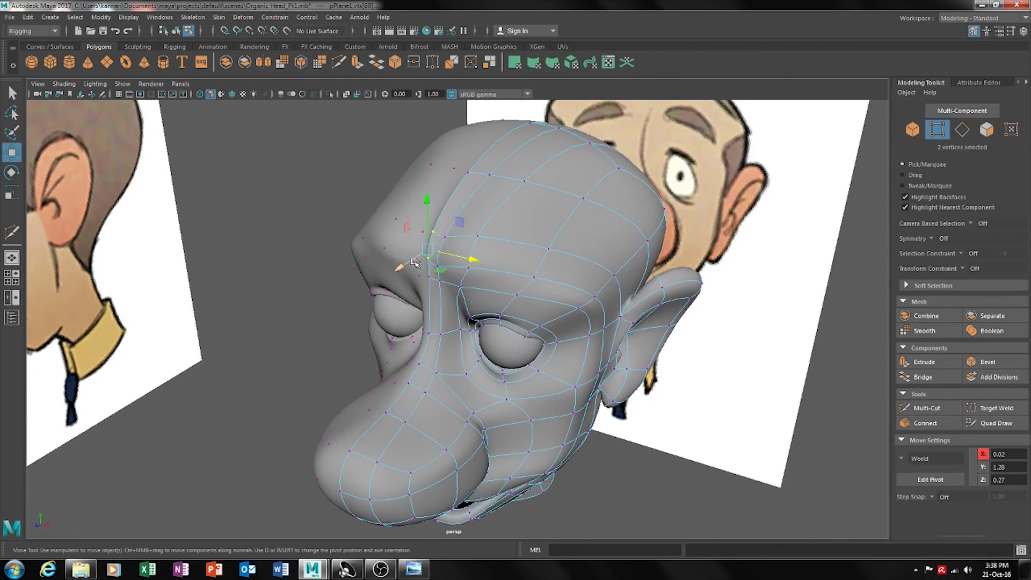
{"action": "left_click_drag", "start_coordinate": [414, 262], "coordinate": [431, 232]}
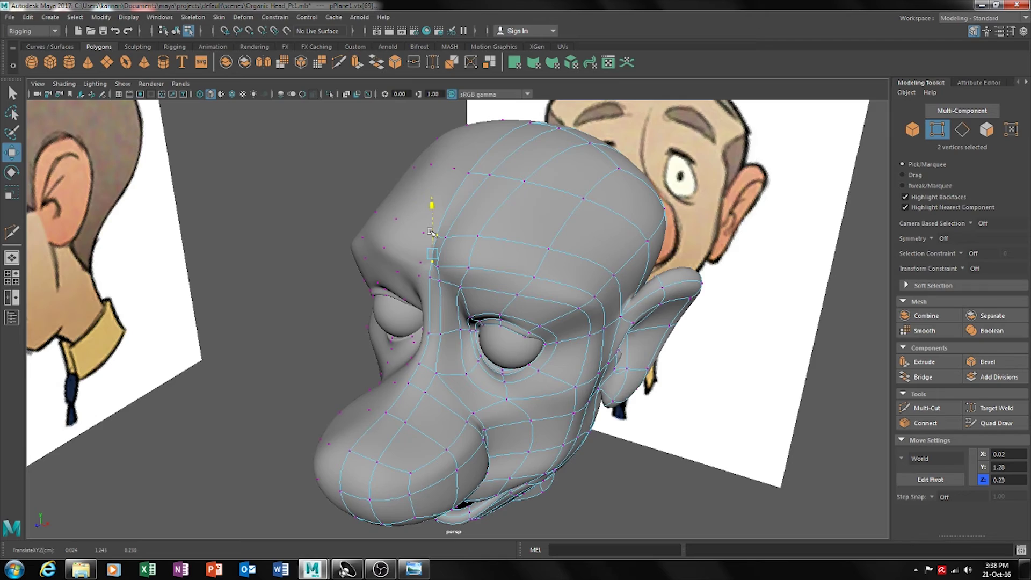
{"action": "left_click_drag", "start_coordinate": [491, 278], "coordinate": [477, 243], "text": "alt"}
{"action": "left_click", "coordinate": [631, 286]}
Adjust the height of the forehead and brow ridge vertices above the inner and middle part of the eye
{"action": "left_click", "coordinate": [490, 225]}
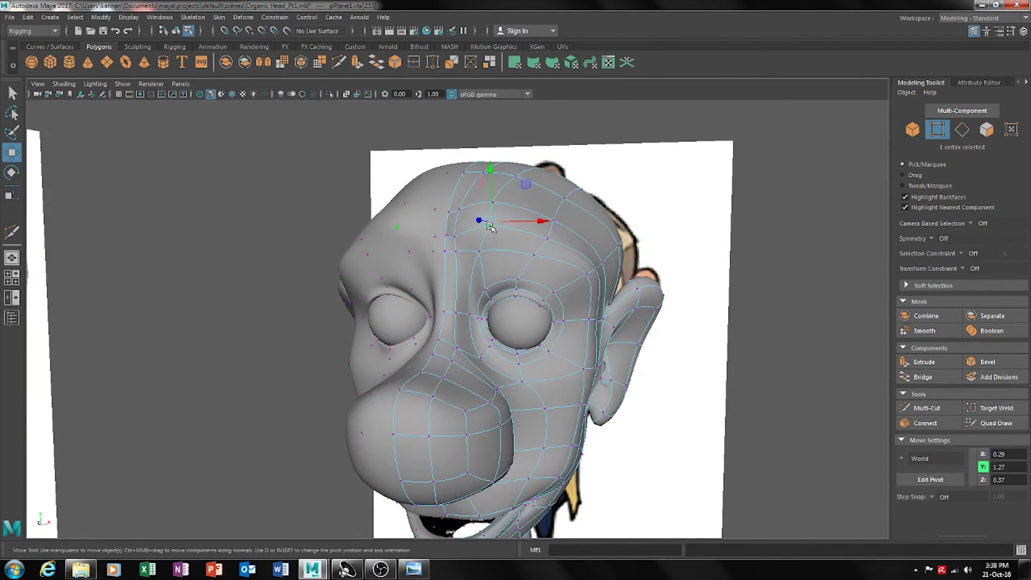
{"action": "left_click", "coordinate": [551, 236], "text": "shift"}
{"action": "left_click_drag", "start_coordinate": [550, 236], "coordinate": [500, 248], "text": "alt"}
{"action": "left_click", "coordinate": [500, 248]}
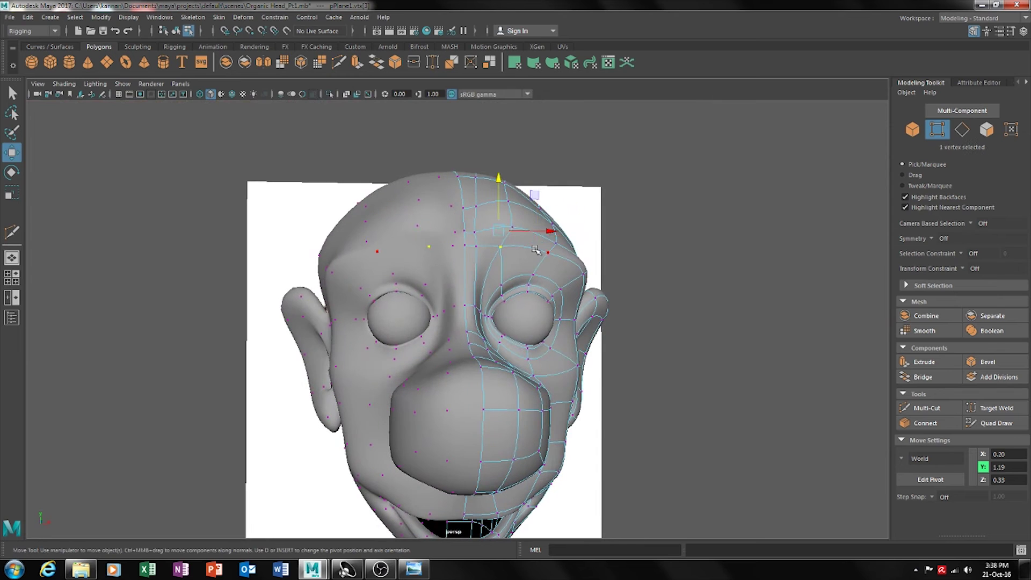
{"action": "left_click", "coordinate": [550, 252], "text": "shift"}
{"action": "left_click_drag", "start_coordinate": [566, 274], "coordinate": [535, 290], "text": "alt"}
Reposition the vertices between the brows at the top of the nose bridge, adjusting their height and depth
{"action": "left_click", "coordinate": [444, 260]}
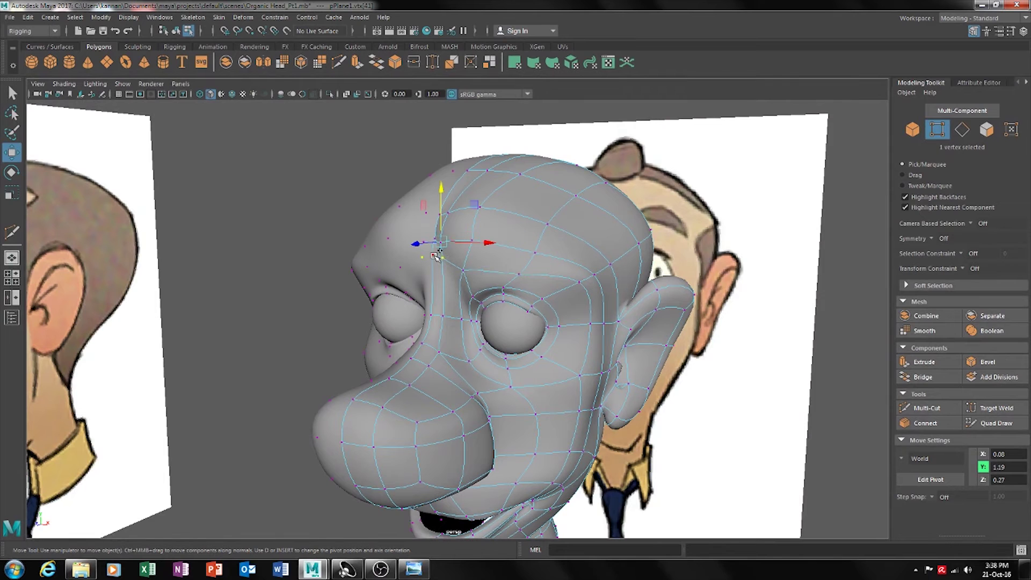
{"action": "left_click_drag", "start_coordinate": [436, 248], "coordinate": [462, 279]}
{"action": "left_click", "coordinate": [461, 246]}
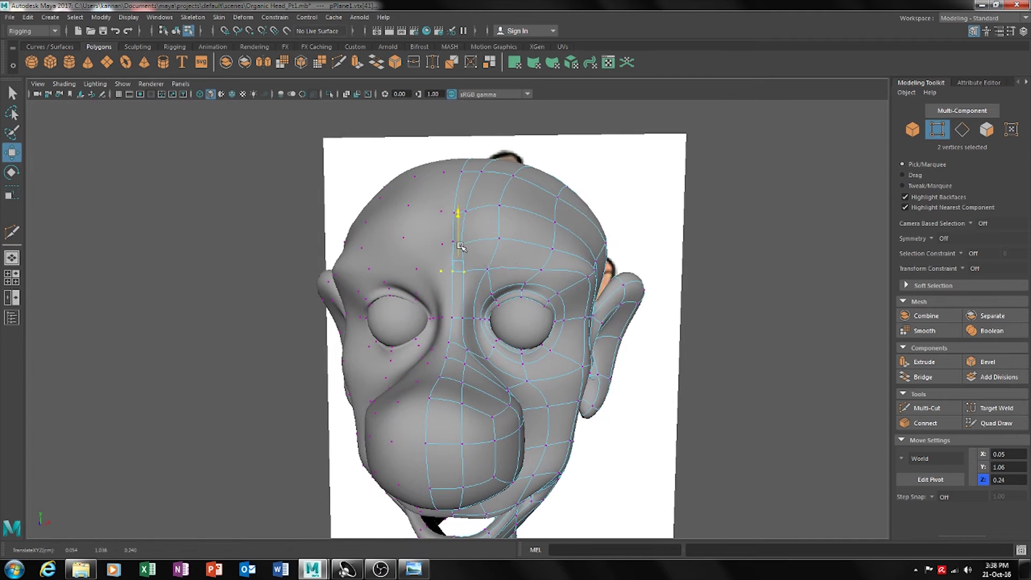
{"action": "left_click_drag", "start_coordinate": [461, 250], "coordinate": [565, 277]}
Reposition two vertices on the brow ridge above the outer part of the eye, adjusting their height and depth
{"action": "left_click", "coordinate": [543, 267]}
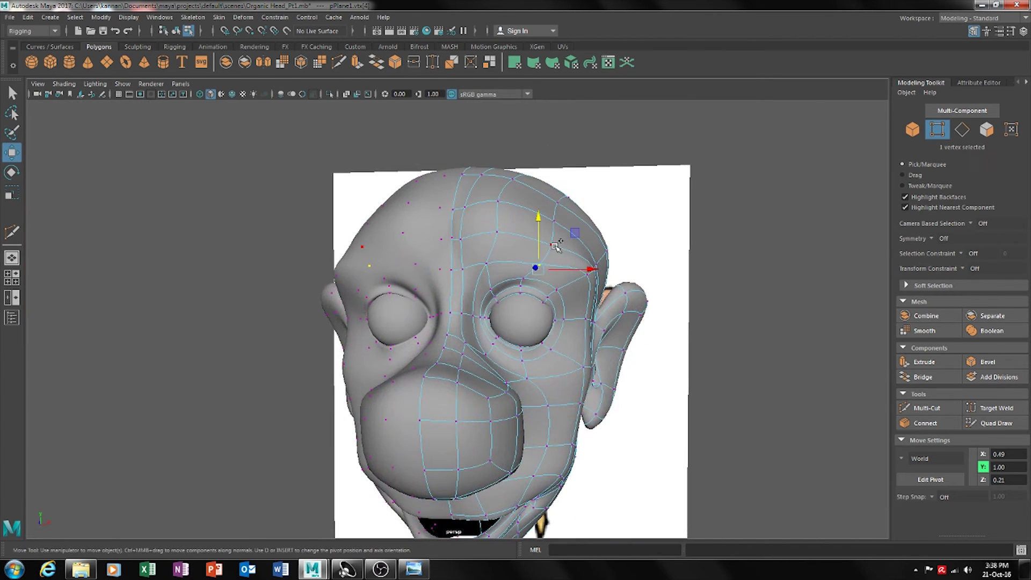
{"action": "left_click_drag", "start_coordinate": [545, 228], "coordinate": [568, 245]}
{"action": "left_click_drag", "start_coordinate": [569, 244], "coordinate": [578, 264], "text": "alt"}
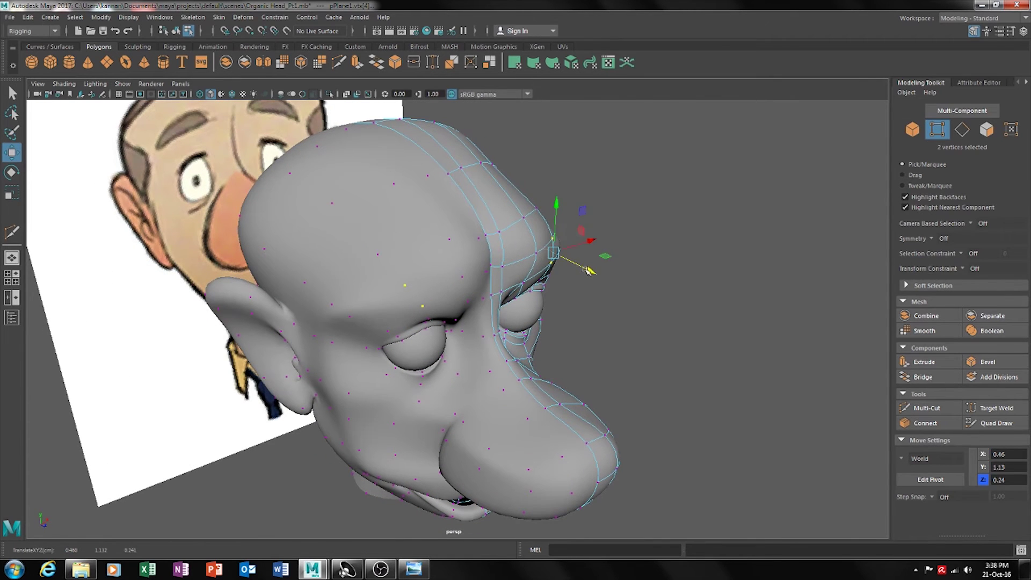
Try cutting an edge loop around the lips, from the upper lip's centre line around the mouth corner to below the lower lip
{"action": "left_click", "coordinate": [635, 350]}
{"action": "left_click_drag", "start_coordinate": [636, 350], "coordinate": [554, 379], "text": "alt"}
{"action": "scroll", "coordinate": [559, 380], "scroll_direction": "up", "scroll_amount": 5}
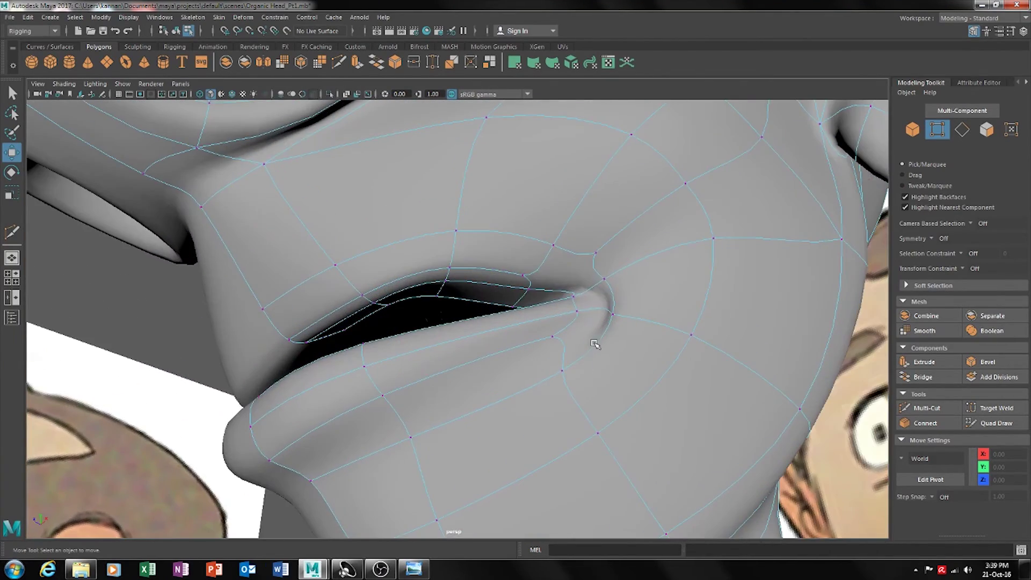
{"action": "left_click_drag", "start_coordinate": [585, 333], "coordinate": [477, 351], "text": "alt"}
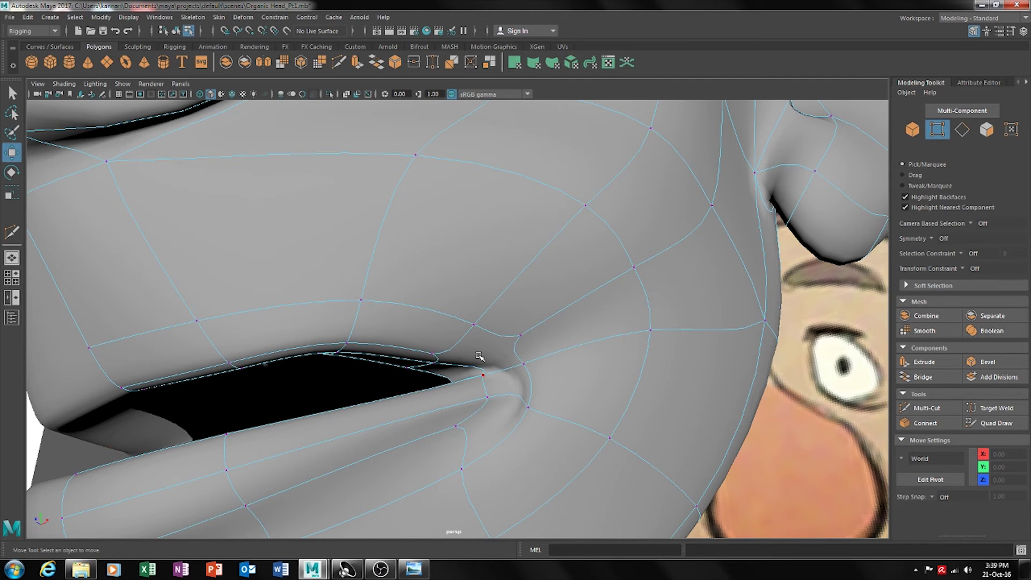
{"action": "left_click", "coordinate": [939, 410]}
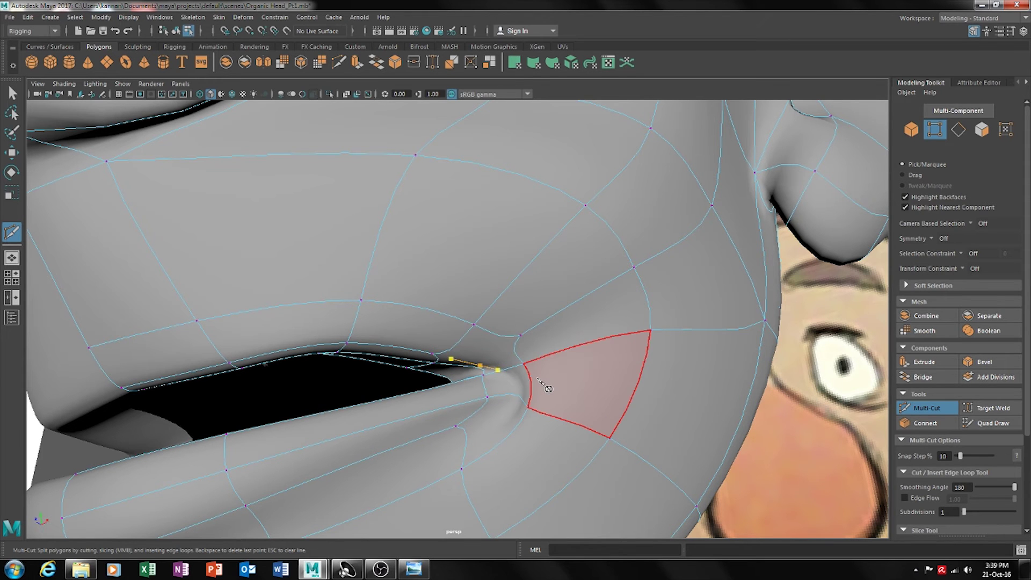
{"action": "left_click_drag", "start_coordinate": [540, 379], "coordinate": [580, 357], "text": "alt"}
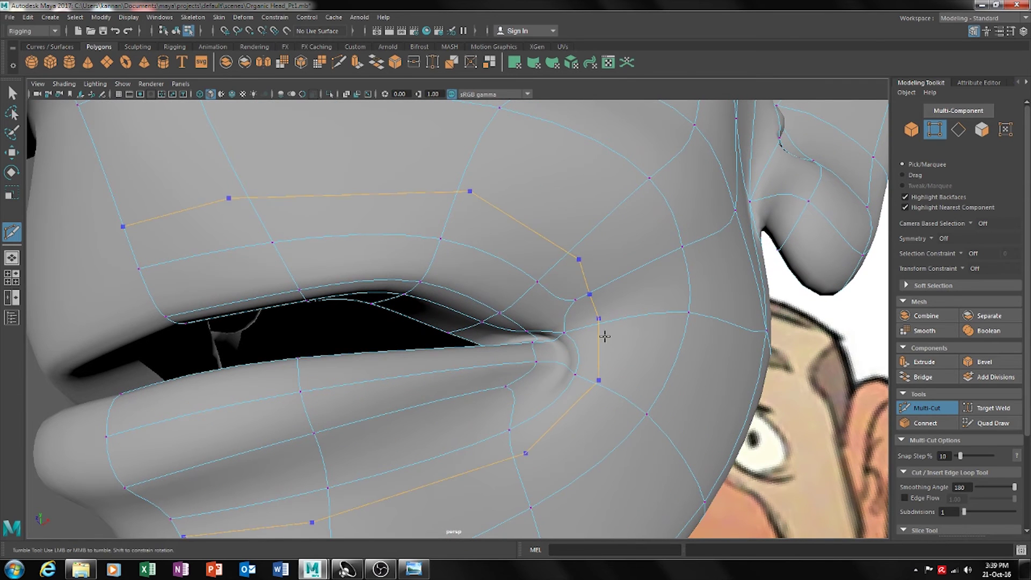
{"action": "key", "text": "ctrl+z"}
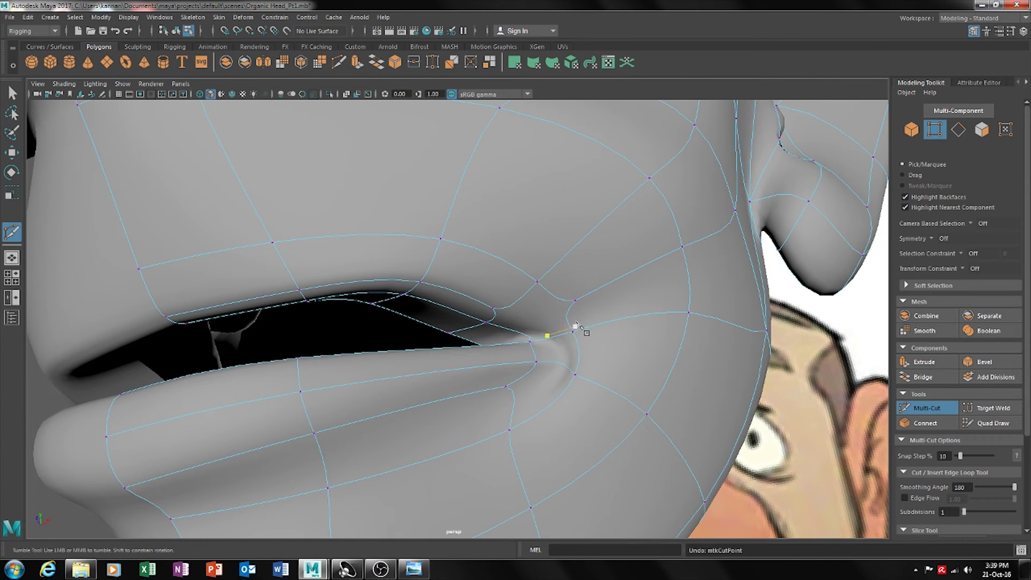
Cut a new edge across the inner mouth-corner faces, from the corner's outer edge to the border of the mouth opening
{"action": "left_click_drag", "start_coordinate": [557, 318], "coordinate": [559, 364], "text": "alt"}
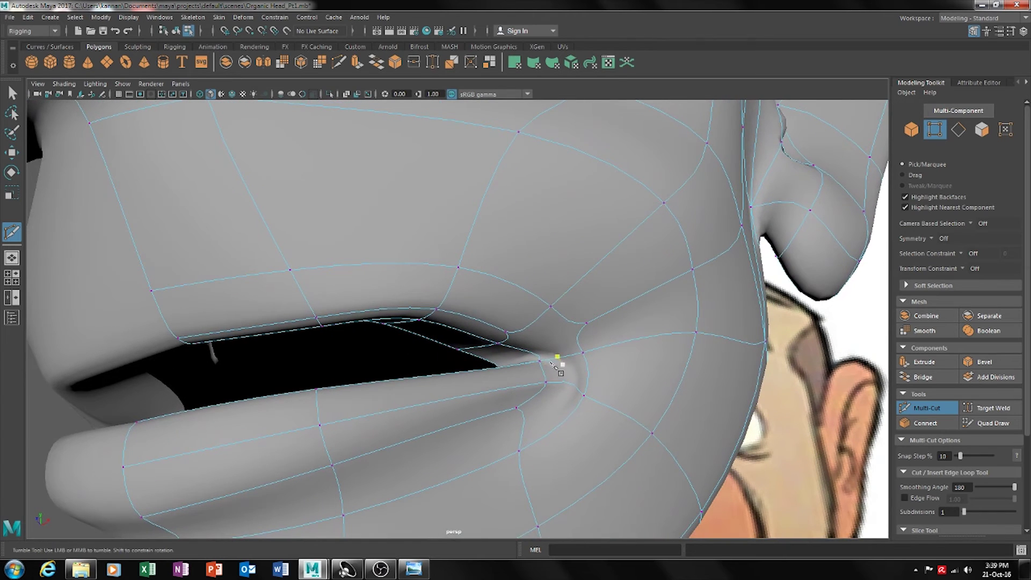
{"action": "mouse_move", "coordinate": [561, 432]}
{"action": "left_mouse_down", "text": "alt"}
{"action": "mouse_move", "coordinate": [594, 428]}
{"action": "mouse_move", "coordinate": [559, 434]}
{"action": "left_mouse_up", "text": "alt"}
{"action": "left_click", "coordinate": [546, 338]}
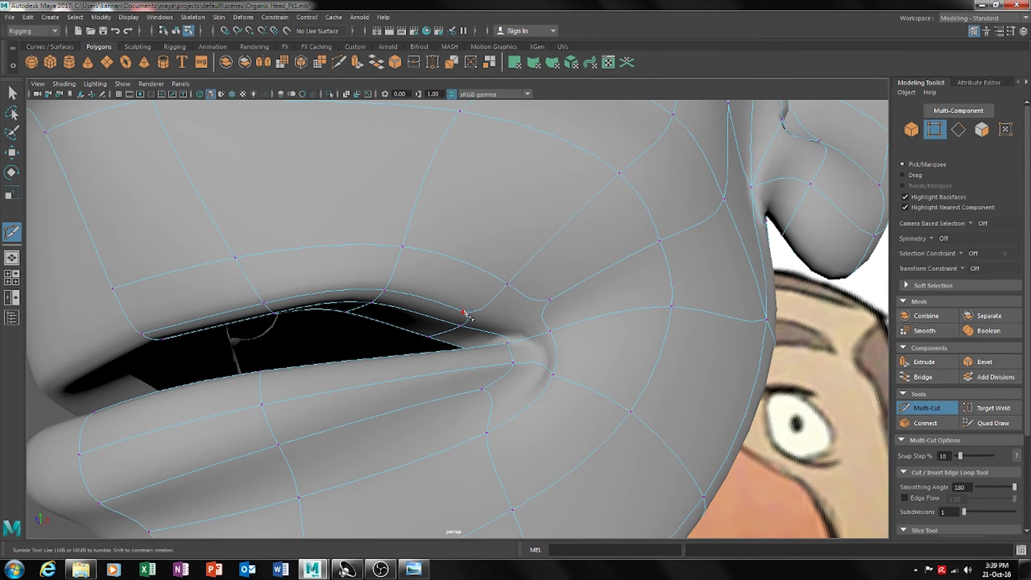
{"action": "key", "text": "1"}
{"action": "left_click_drag", "start_coordinate": [537, 349], "coordinate": [617, 376], "text": "alt"}
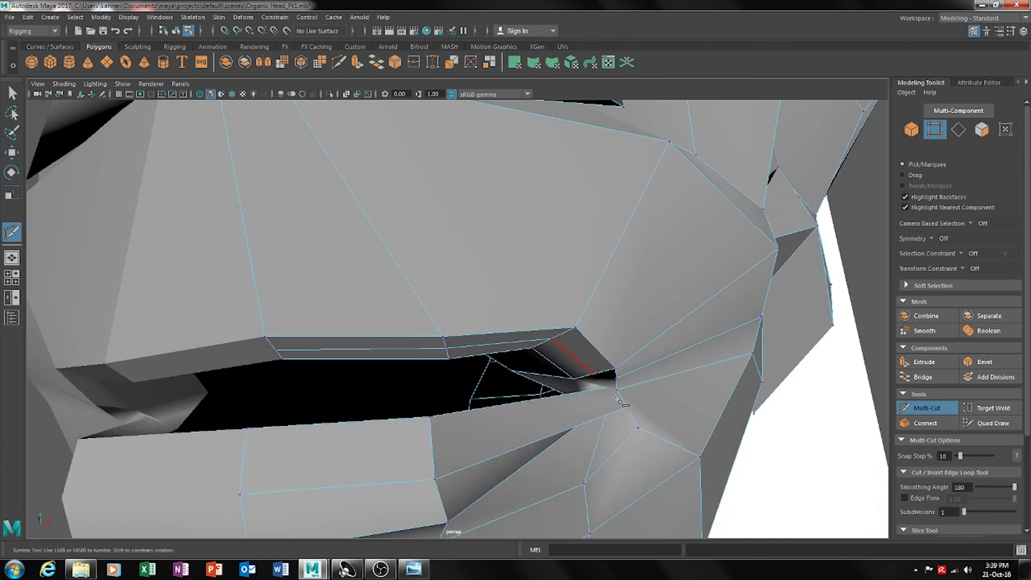
{"action": "right_click_drag", "start_coordinate": [618, 376], "coordinate": [651, 411], "text": "alt"}
{"action": "left_click_drag", "start_coordinate": [651, 411], "coordinate": [629, 427], "text": "alt"}
{"action": "left_click", "coordinate": [611, 273]}
{"action": "left_click_drag", "start_coordinate": [675, 372], "coordinate": [674, 369], "text": "alt"}
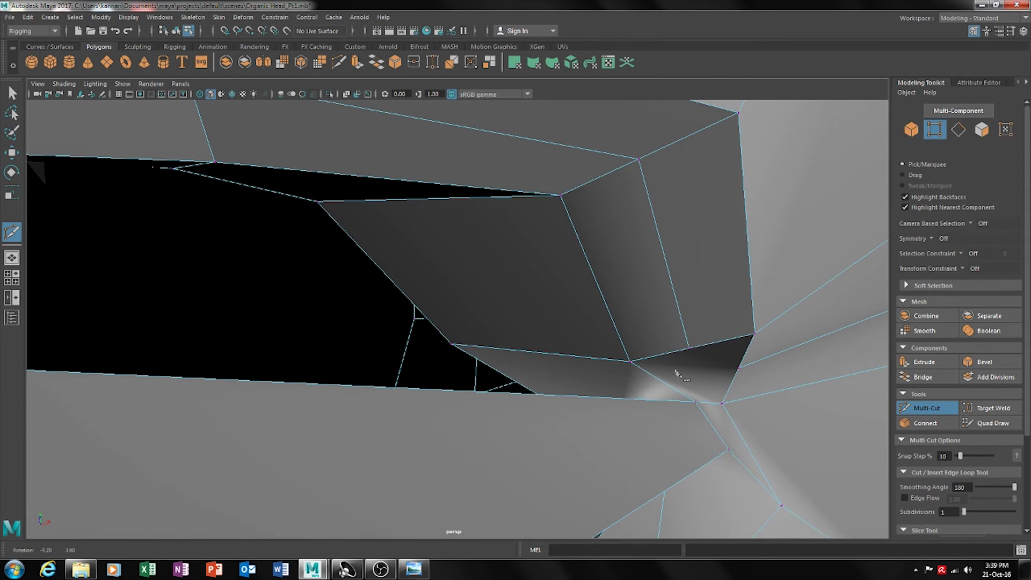
{"action": "left_click", "coordinate": [740, 369]}
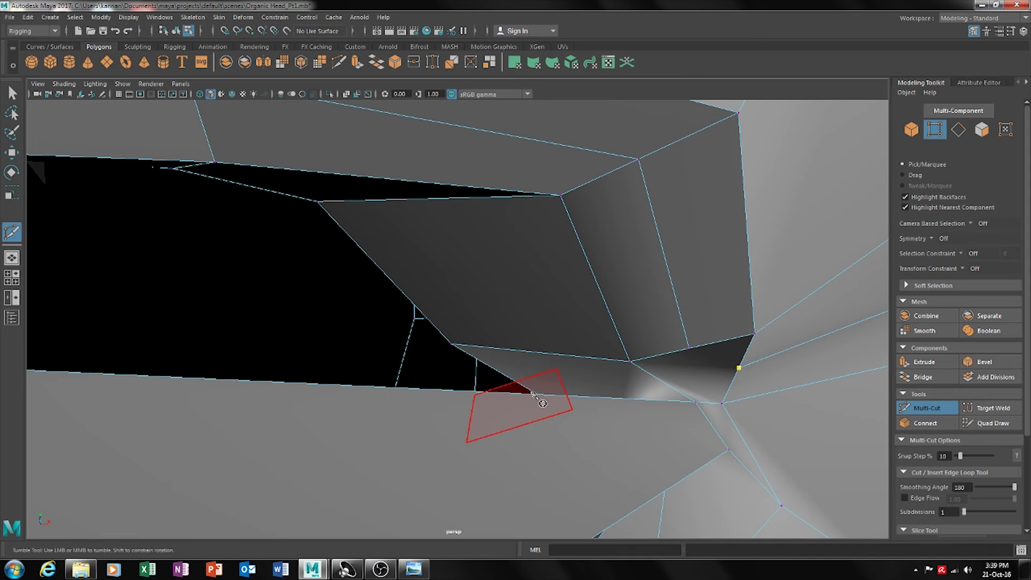
{"action": "left_click", "coordinate": [526, 387]}
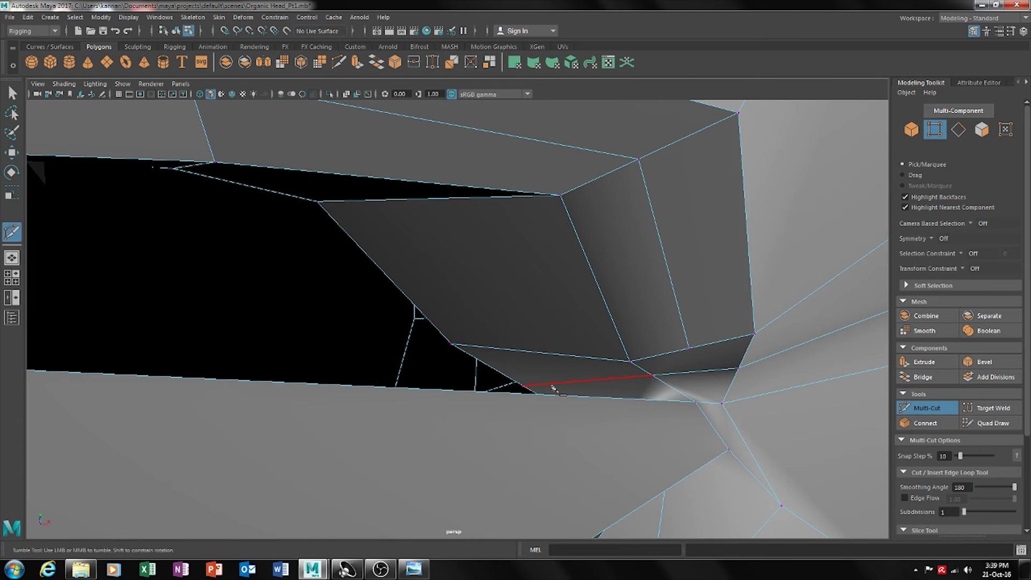
{"action": "key", "text": "w"}
Reposition the vertices at the mouth corner, moving the outer corner vertex sideways toward the cheek
{"action": "left_click", "coordinate": [651, 376]}
{"action": "left_click_drag", "start_coordinate": [651, 376], "coordinate": [459, 348], "text": "alt"}
{"action": "left_click_drag", "start_coordinate": [267, 310], "coordinate": [514, 347]}
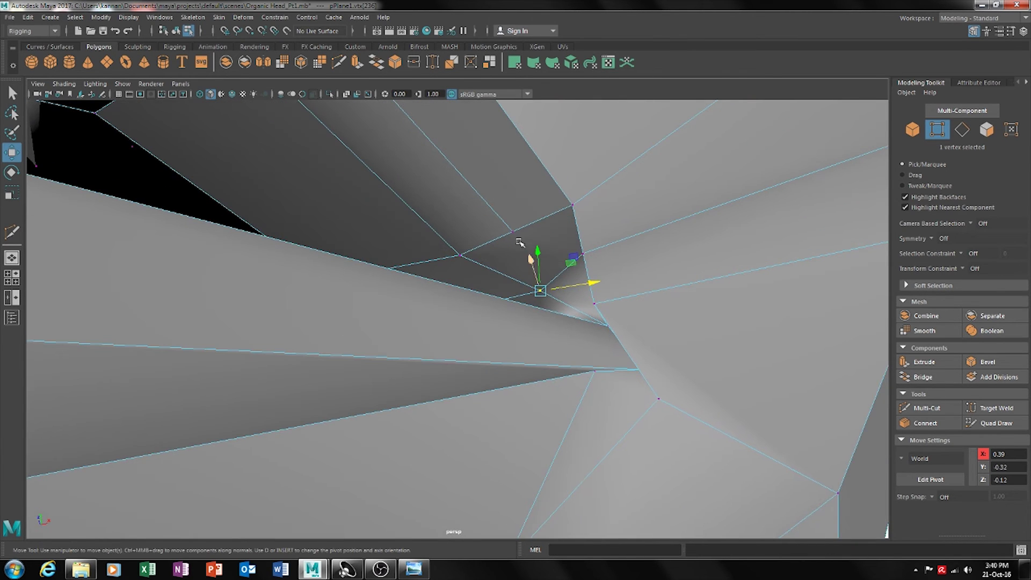
{"action": "left_click_drag", "start_coordinate": [511, 228], "coordinate": [599, 282], "text": "alt"}
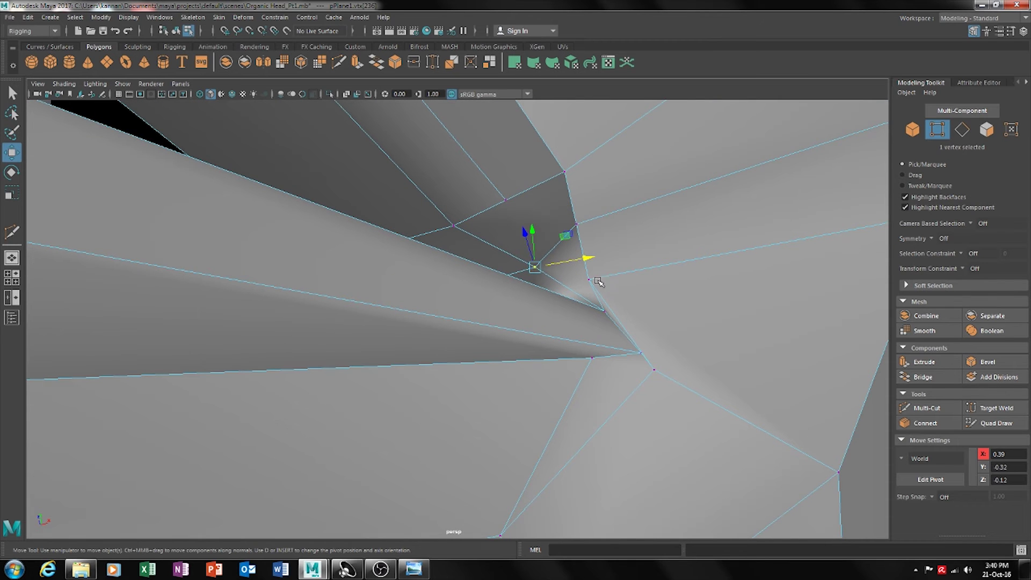
{"action": "middle_click_drag", "start_coordinate": [589, 279], "coordinate": [672, 269]}
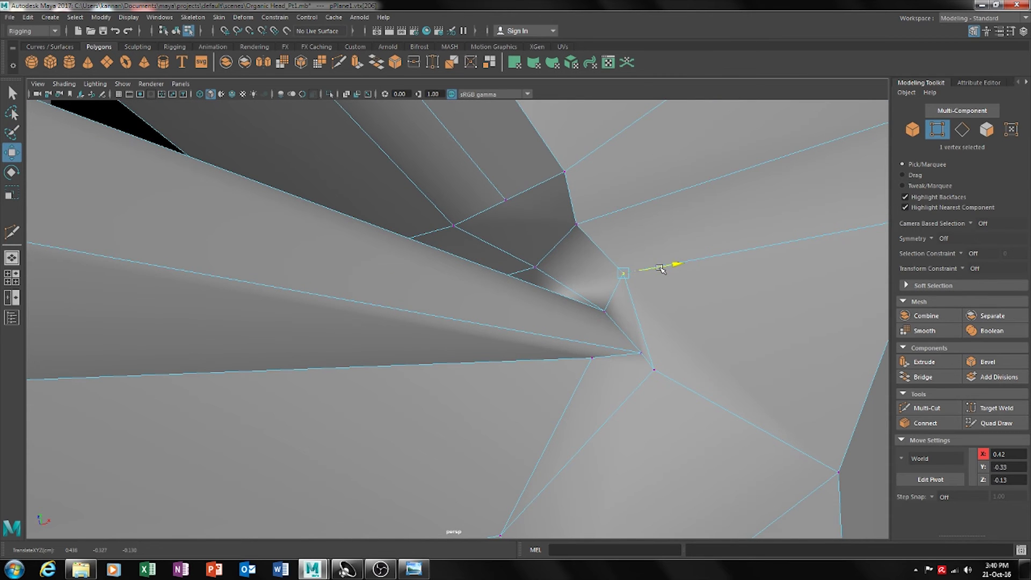
{"action": "left_click_drag", "start_coordinate": [685, 306], "coordinate": [642, 327], "text": "alt"}
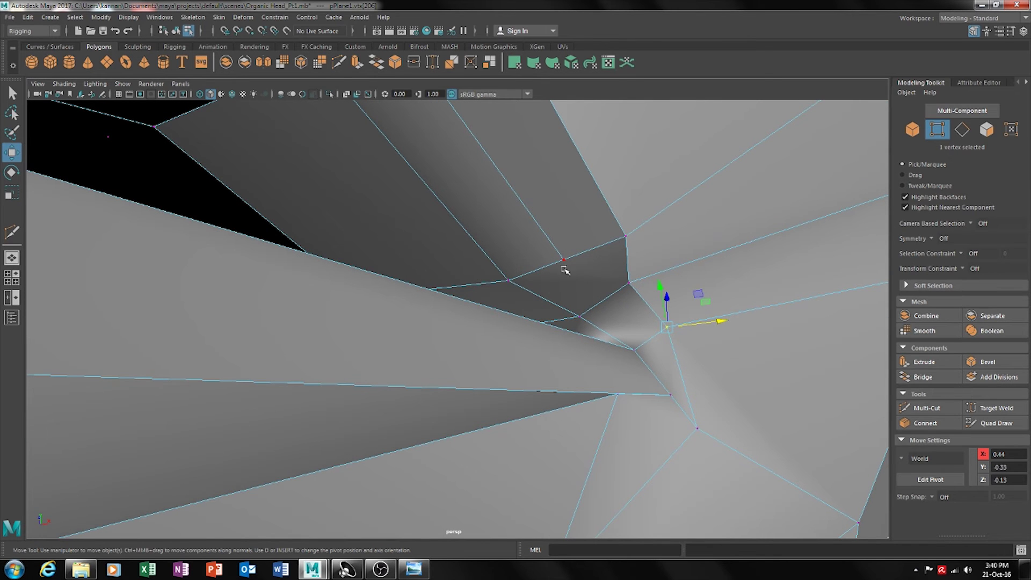
{"action": "left_click_drag", "start_coordinate": [637, 286], "coordinate": [531, 353], "text": "alt"}
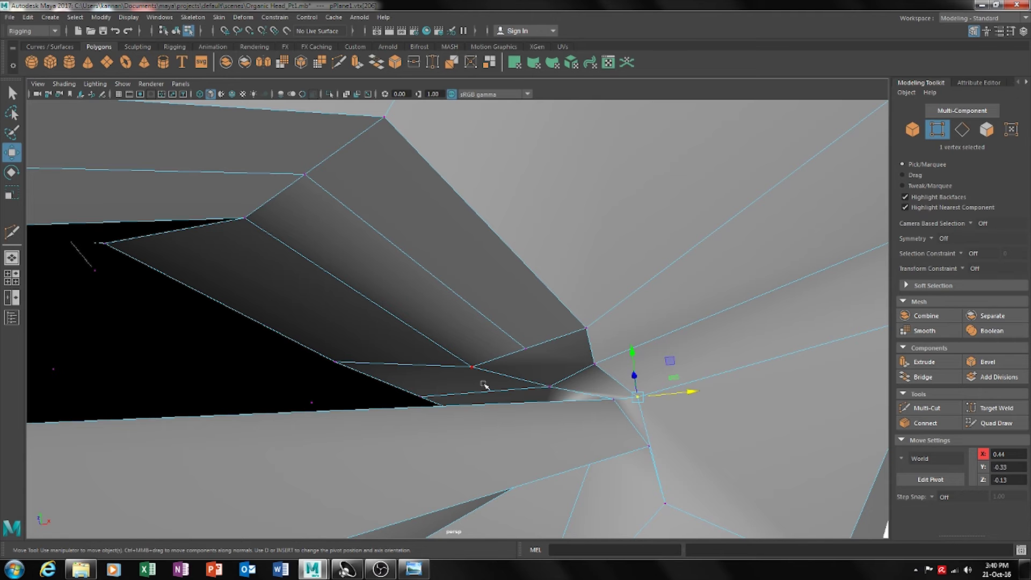
{"action": "left_click_drag", "start_coordinate": [641, 340], "coordinate": [575, 365], "text": "alt"}
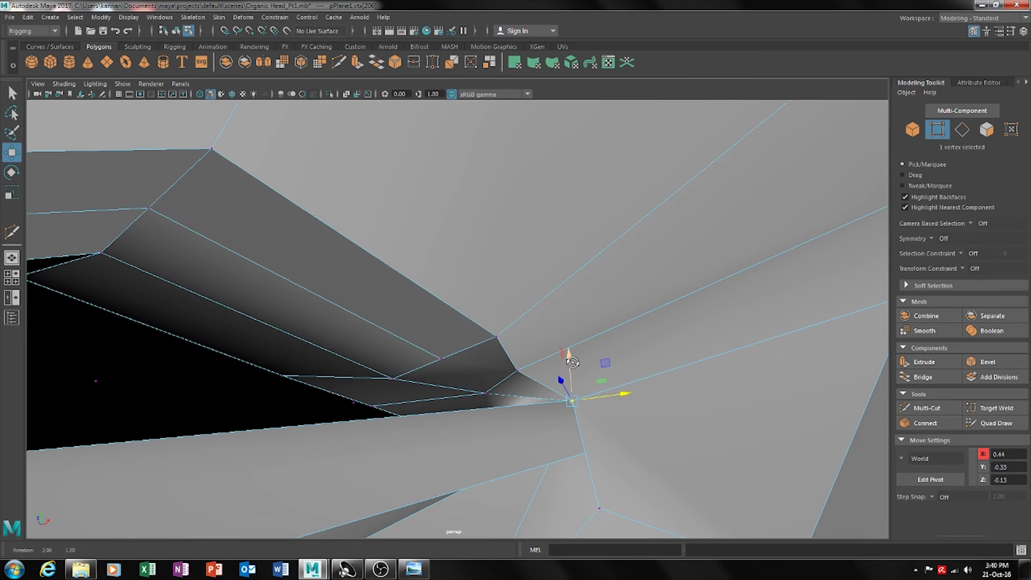
Save the scene under the new name Organic Head_Pt2.mb
{"action": "key", "text": "q"}
{"action": "key", "text": "ctrl+shift+s"}
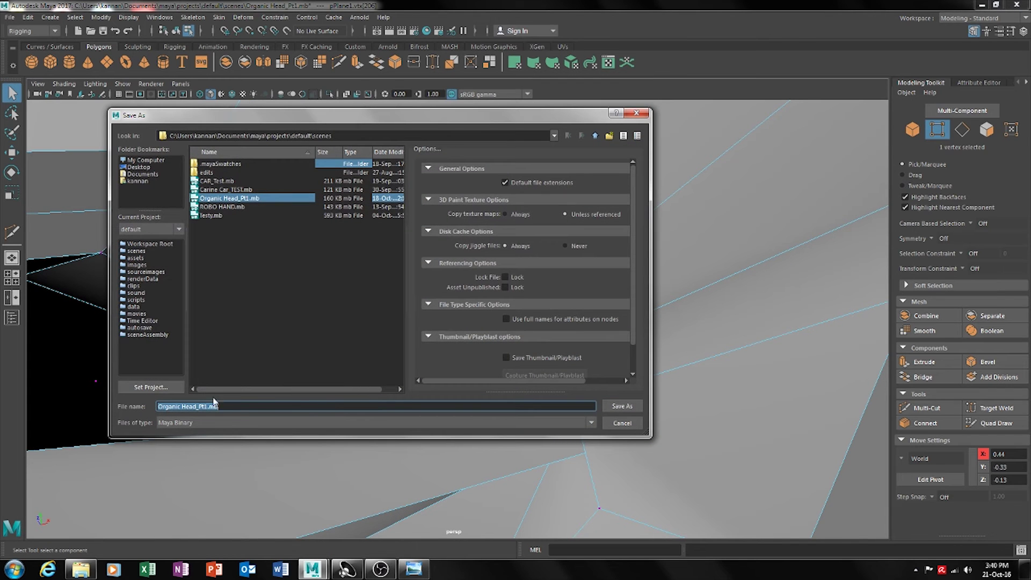
{"action": "left_click", "coordinate": [207, 407]}
{"action": "type", "text": "2"}
{"action": "key", "text": "Return"}
Select the vertex above the mouth corner and examine the smoothed lip corner from several angles
{"action": "left_click_drag", "start_coordinate": [645, 349], "coordinate": [537, 403], "text": "alt"}
{"action": "left_click", "coordinate": [603, 334]}
{"action": "right_click_drag", "start_coordinate": [537, 403], "coordinate": [473, 376], "text": "alt"}
{"action": "left_click_drag", "start_coordinate": [473, 376], "coordinate": [499, 371], "text": "alt"}
{"action": "key", "text": "3"}
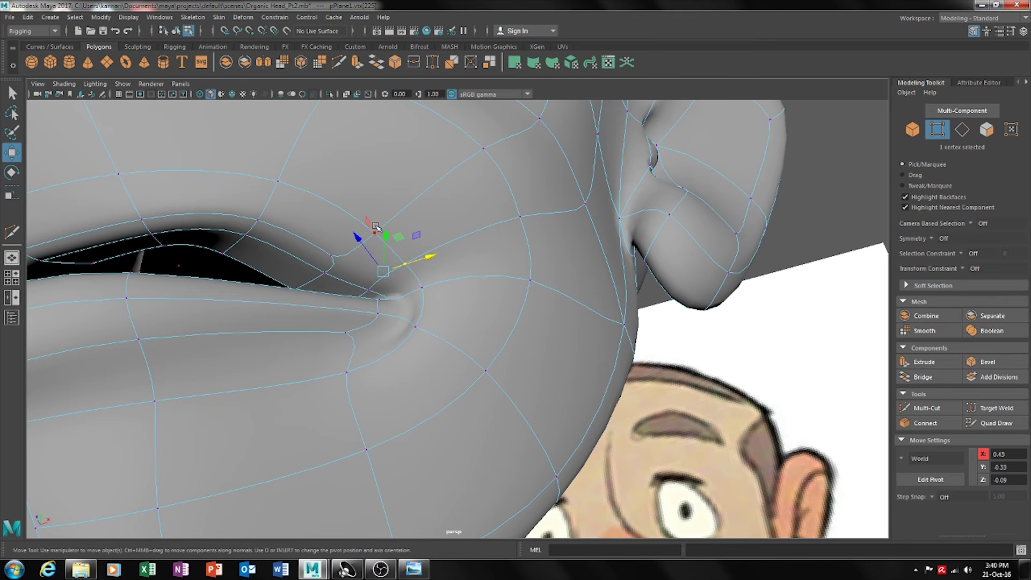
{"action": "mouse_move", "coordinate": [447, 312]}
{"action": "left_mouse_down", "text": "alt"}
{"action": "mouse_move", "coordinate": [444, 292]}
{"action": "mouse_move", "coordinate": [443, 332]}
{"action": "left_mouse_up", "text": "alt"}
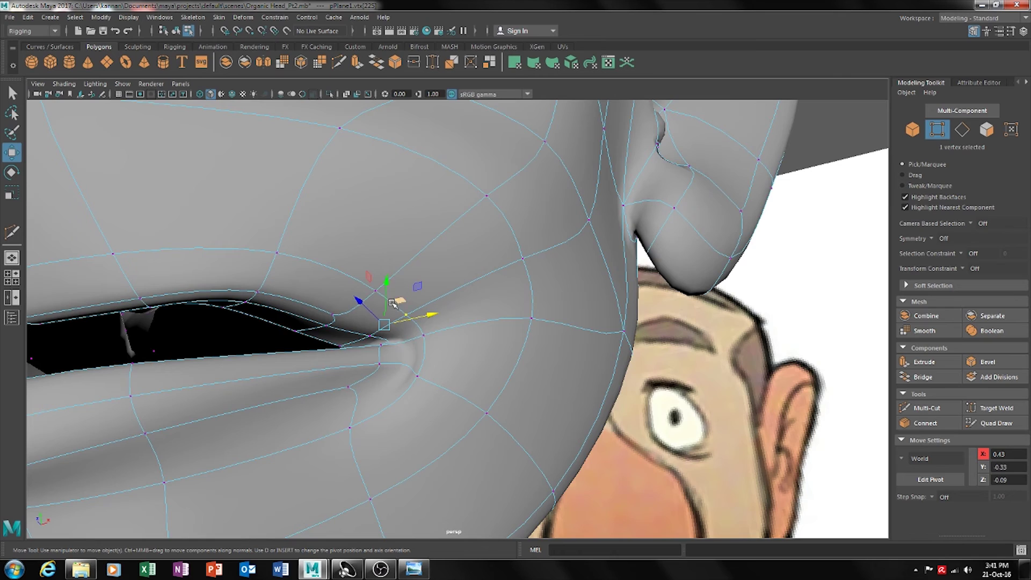
{"action": "left_click_drag", "start_coordinate": [380, 390], "coordinate": [465, 367], "text": "alt"}
{"action": "left_click_drag", "start_coordinate": [449, 309], "coordinate": [437, 347], "text": "alt"}
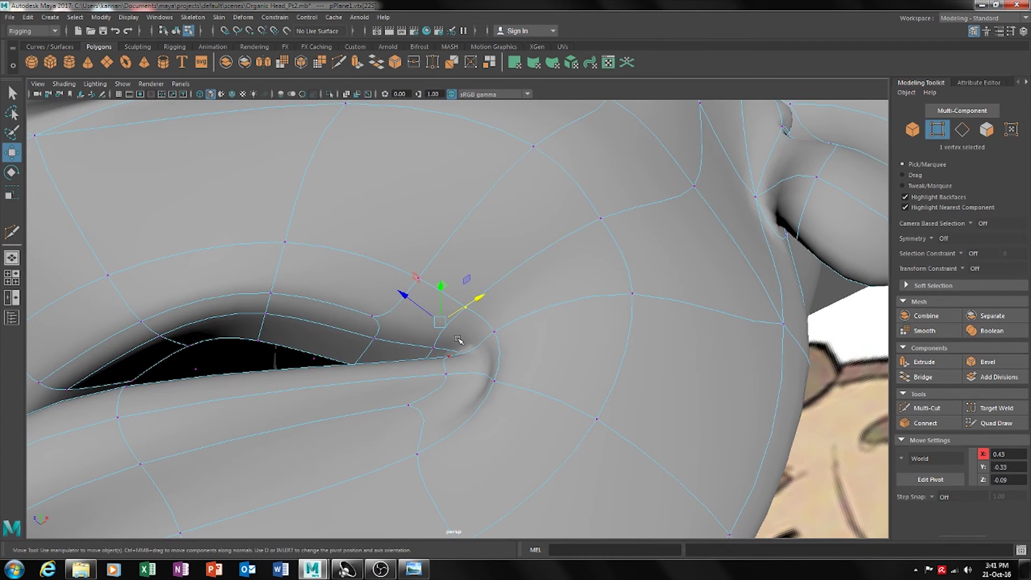
{"action": "left_click_drag", "start_coordinate": [508, 374], "coordinate": [511, 379], "text": "alt"}
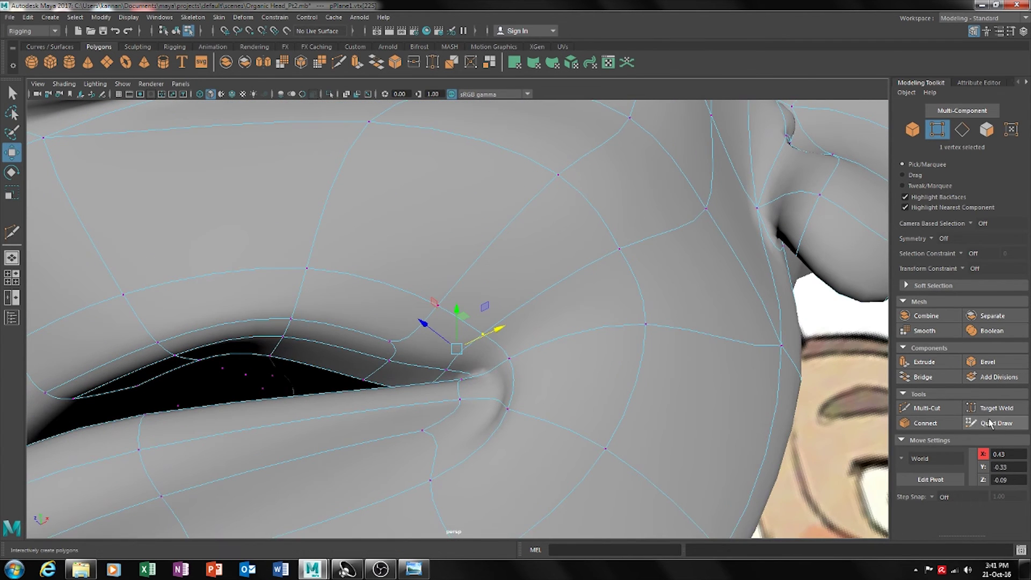
Extend the upper lip's inner edge loop by one face toward the mouth corner with Multi-Cut
{"action": "left_click", "coordinate": [927, 409]}
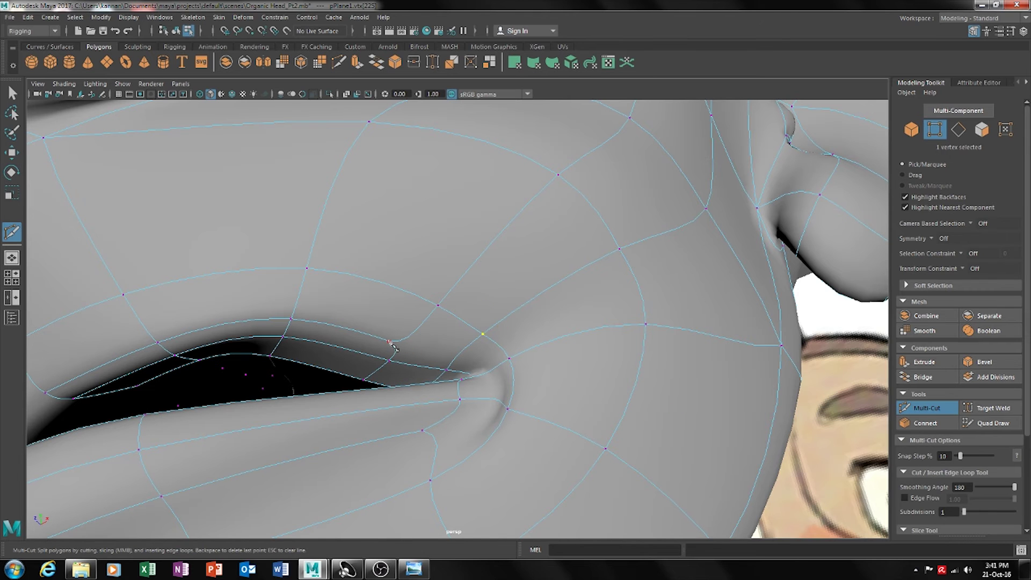
{"action": "left_click", "coordinate": [483, 335]}
{"action": "key", "text": "Return"}
{"action": "left_click_drag", "start_coordinate": [482, 364], "coordinate": [408, 429], "text": "alt"}
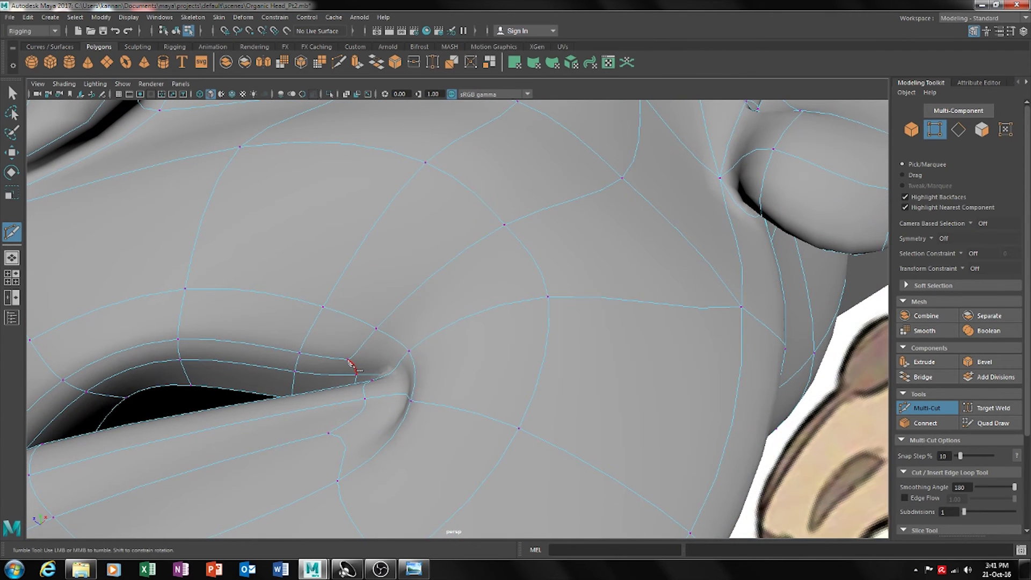
Try continuing the cut from the upper lip's loop end around the outside of the mouth corner
{"action": "left_click", "coordinate": [540, 258]}
{"action": "left_click", "coordinate": [370, 355]}
{"action": "left_click_drag", "start_coordinate": [409, 390], "coordinate": [430, 441], "text": "alt"}
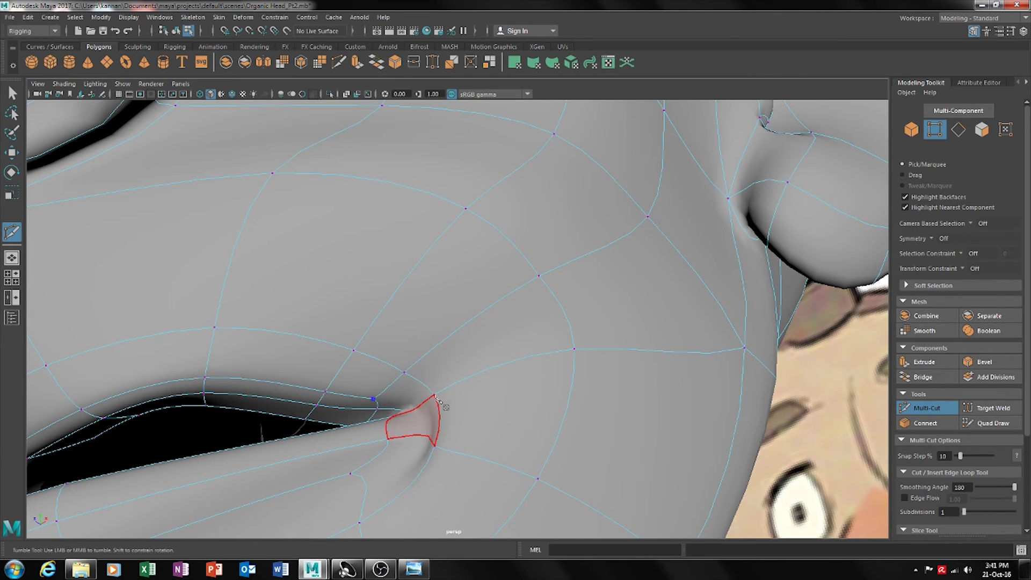
{"action": "left_click", "coordinate": [479, 405]}
{"action": "left_click", "coordinate": [441, 404]}
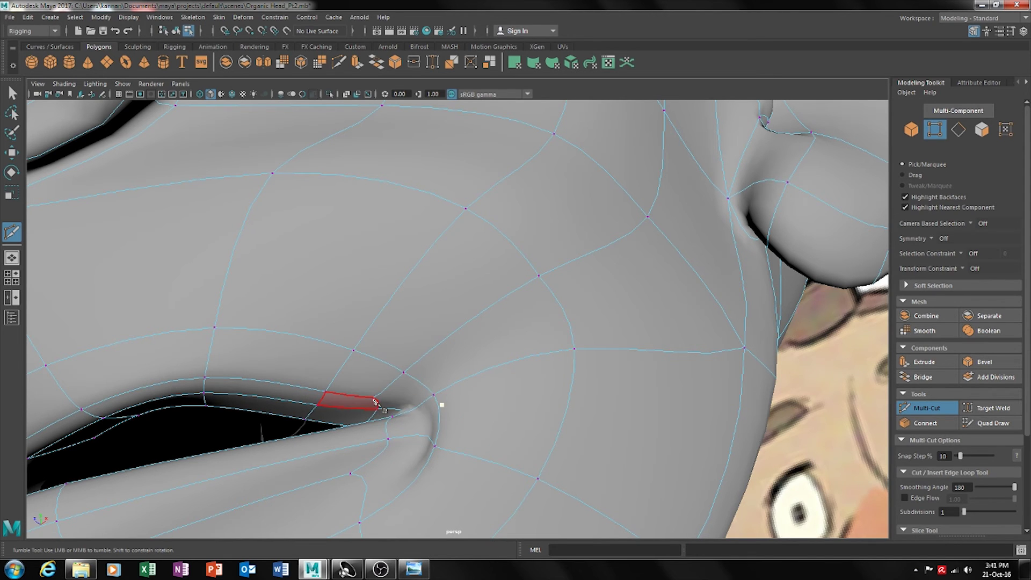
{"action": "key", "text": "ctrl+z"}
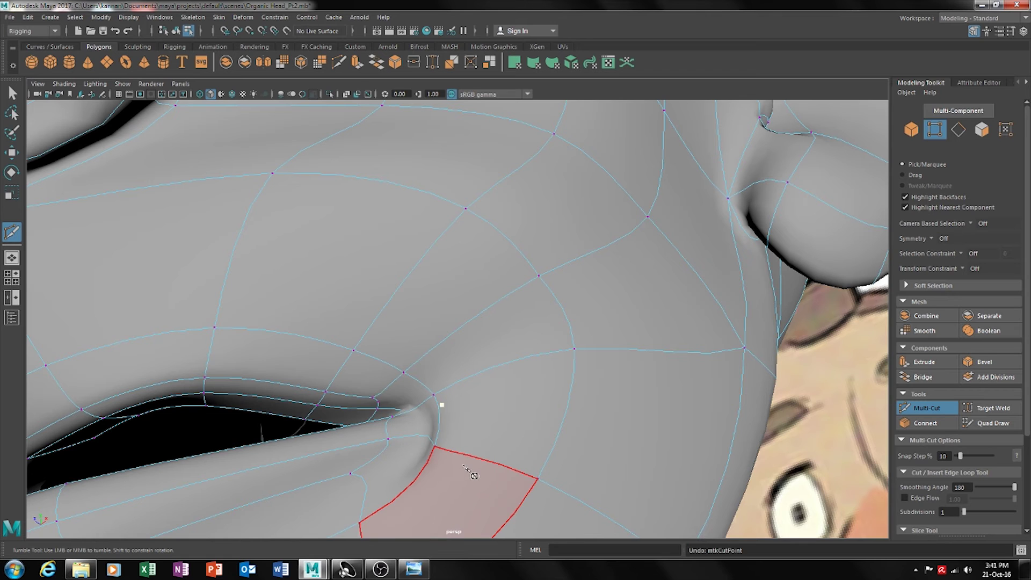
{"action": "left_click", "coordinate": [444, 460]}
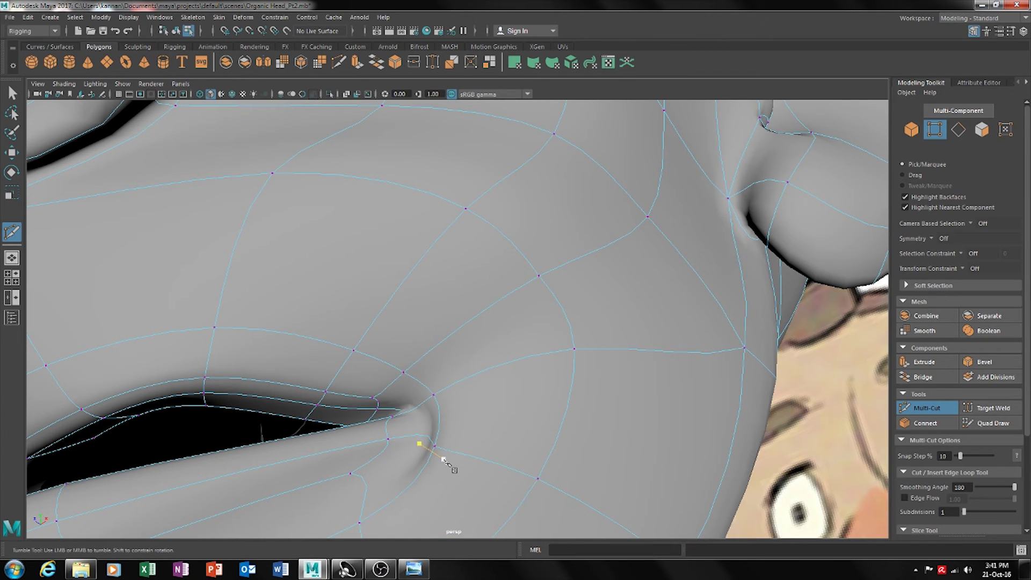
{"action": "key", "text": "ctrl+z"}
Cut an edge on the unsmoothed mesh joining the end of the upper lip's inner loop to the mouth-corner vertex
{"action": "left_click", "coordinate": [408, 403]}
{"action": "key", "text": "1"}
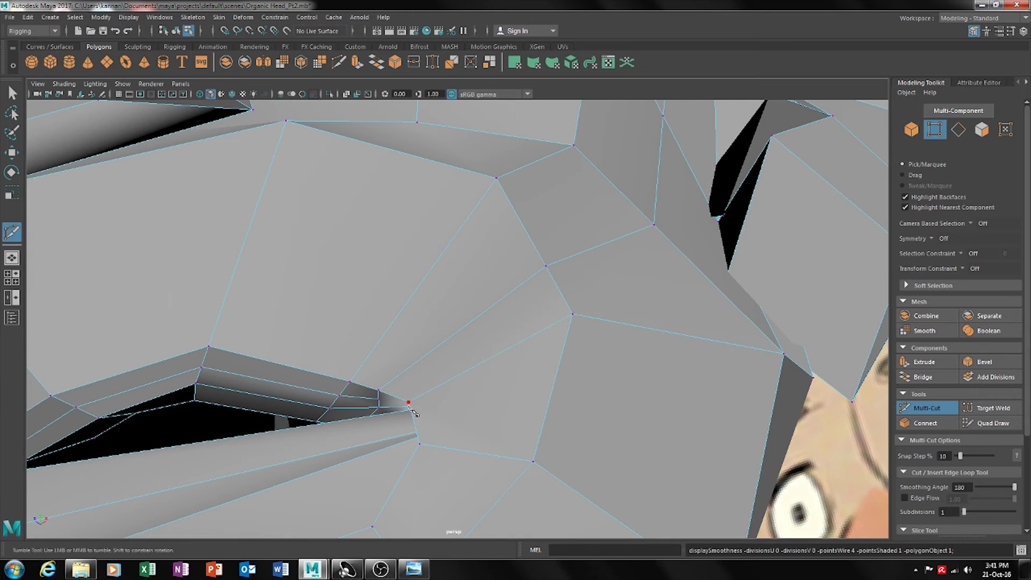
{"action": "left_click", "coordinate": [379, 399]}
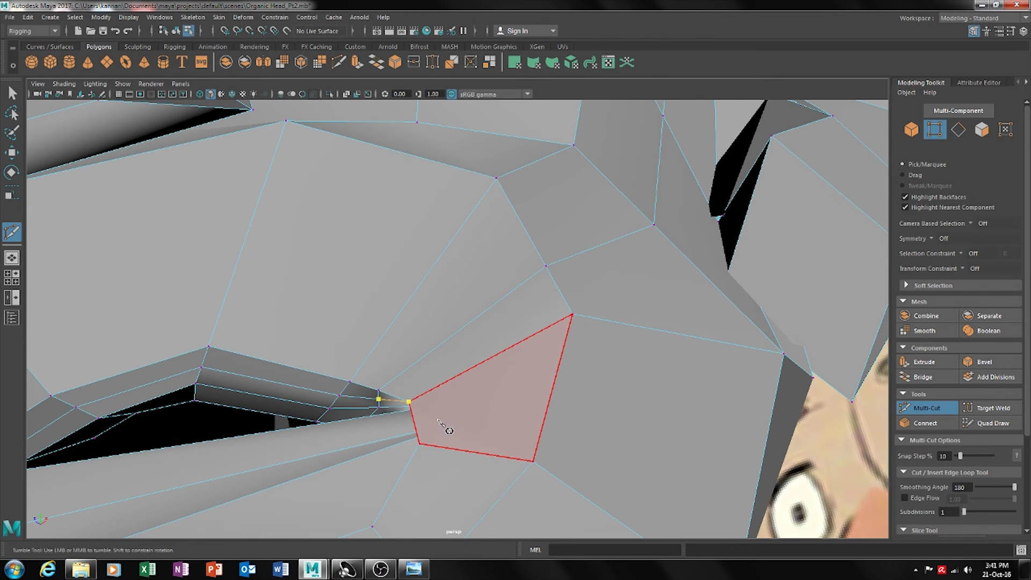
{"action": "key", "text": "Return"}
Examine the edge flow around the mouth corner and lower lip in smoothed and unsmoothed display
{"action": "left_click", "coordinate": [419, 443]}
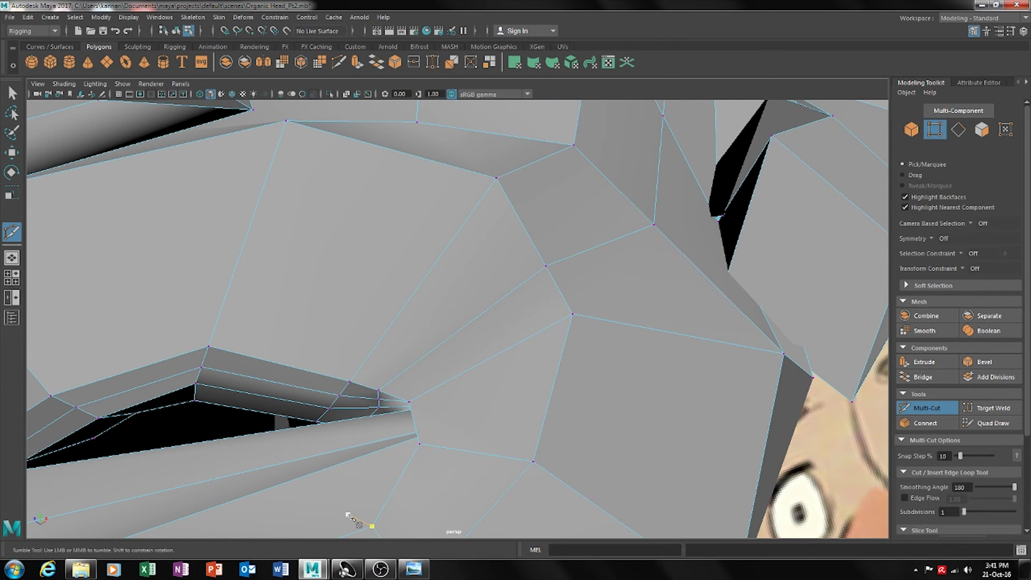
{"action": "key", "text": "3"}
{"action": "mouse_move", "coordinate": [460, 454]}
{"action": "left_mouse_down", "text": "alt"}
{"action": "mouse_move", "coordinate": [497, 440]}
{"action": "mouse_move", "coordinate": [516, 397]}
{"action": "mouse_move", "coordinate": [524, 438]}
{"action": "mouse_move", "coordinate": [532, 433]}
{"action": "mouse_move", "coordinate": [499, 454]}
{"action": "mouse_move", "coordinate": [460, 439]}
{"action": "mouse_move", "coordinate": [451, 451]}
{"action": "mouse_move", "coordinate": [486, 449]}
{"action": "mouse_move", "coordinate": [433, 454]}
{"action": "mouse_move", "coordinate": [460, 433]}
{"action": "mouse_move", "coordinate": [410, 467]}
{"action": "mouse_move", "coordinate": [484, 446]}
{"action": "mouse_move", "coordinate": [454, 452]}
{"action": "left_mouse_up", "text": "alt"}
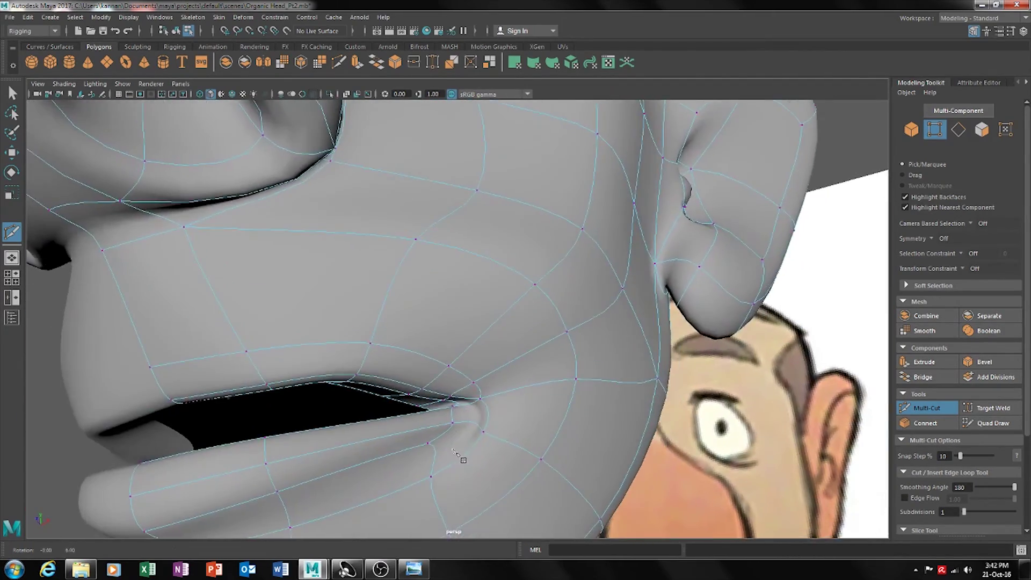
{"action": "left_click_drag", "start_coordinate": [485, 402], "coordinate": [534, 397], "text": "alt"}
{"action": "left_click_drag", "start_coordinate": [509, 395], "coordinate": [486, 389], "text": "alt"}
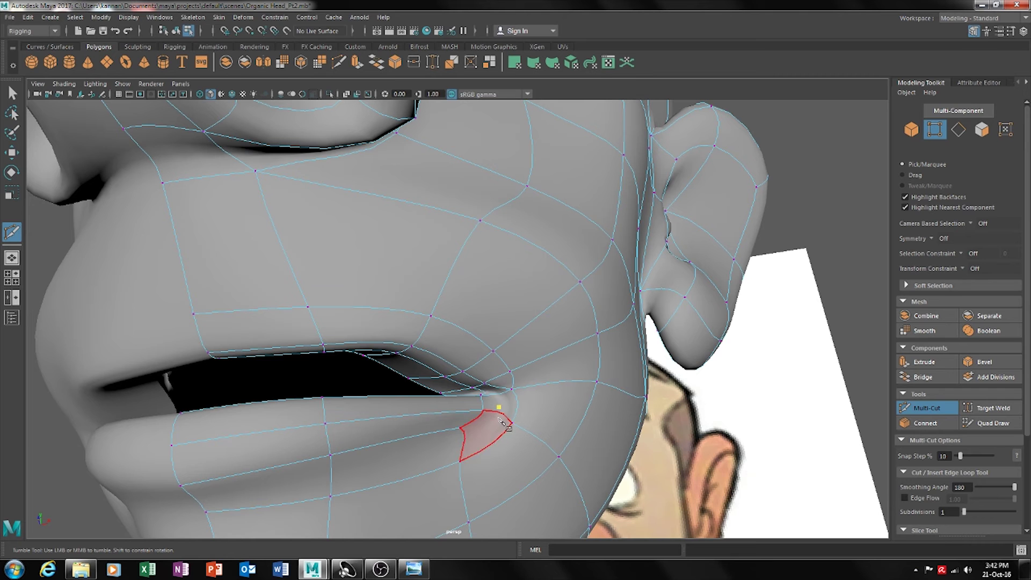
{"action": "key", "text": "1"}
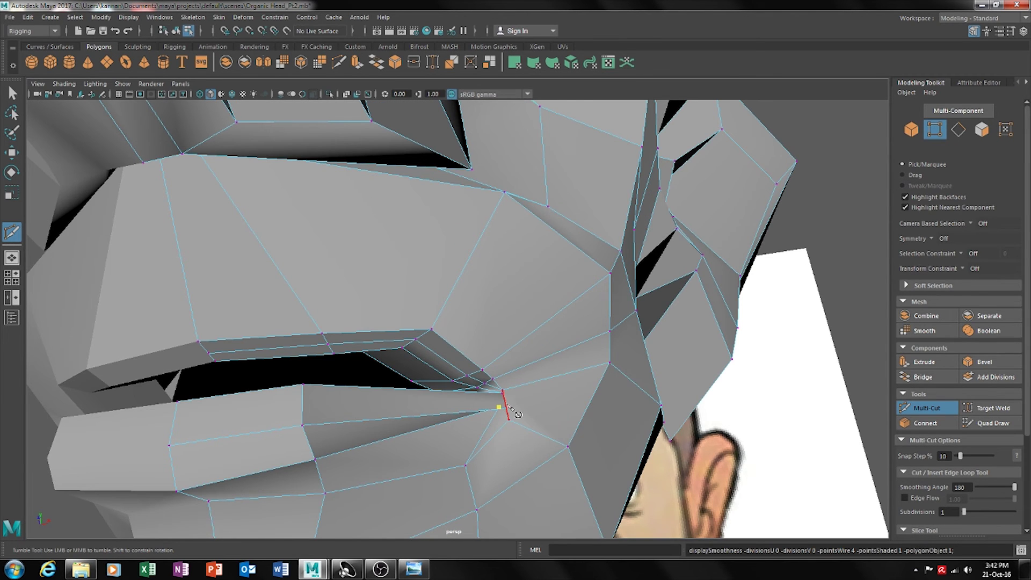
{"action": "mouse_move", "coordinate": [561, 430]}
{"action": "left_mouse_down", "text": "alt"}
{"action": "mouse_move", "coordinate": [530, 429]}
{"action": "mouse_move", "coordinate": [597, 427]}
{"action": "mouse_move", "coordinate": [559, 428]}
{"action": "mouse_move", "coordinate": [576, 426]}
{"action": "left_mouse_up", "text": "alt"}
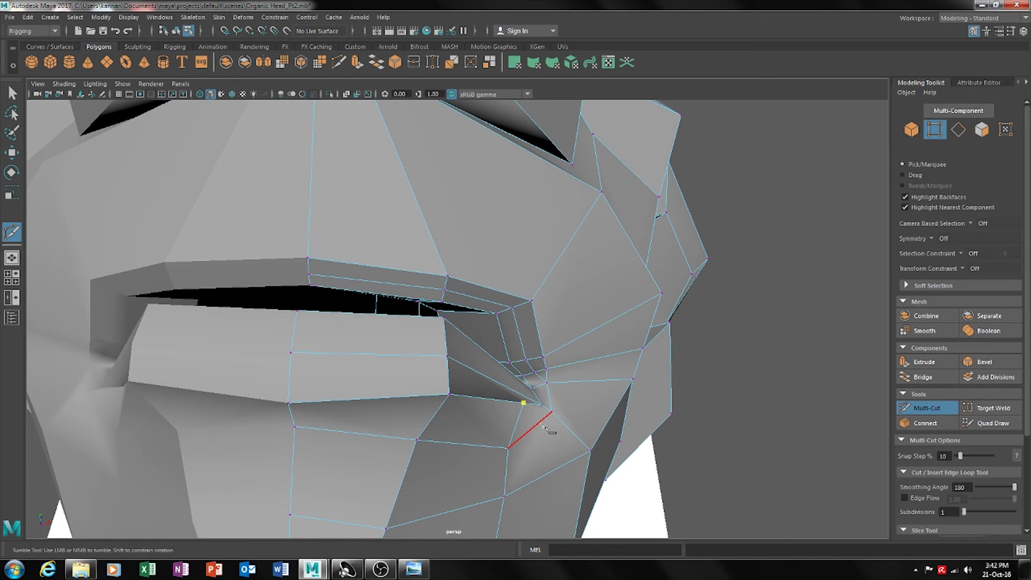
{"action": "key", "text": "3"}
{"action": "mouse_move", "coordinate": [556, 421]}
{"action": "right_mouse_down", "text": "alt"}
{"action": "mouse_move", "coordinate": [541, 419]}
{"action": "mouse_move", "coordinate": [564, 426]}
{"action": "right_mouse_up", "text": "alt"}
{"action": "mouse_move", "coordinate": [589, 445]}
{"action": "left_mouse_down", "text": "alt"}
{"action": "mouse_move", "coordinate": [545, 441]}
{"action": "mouse_move", "coordinate": [580, 438]}
{"action": "left_mouse_up", "text": "alt"}
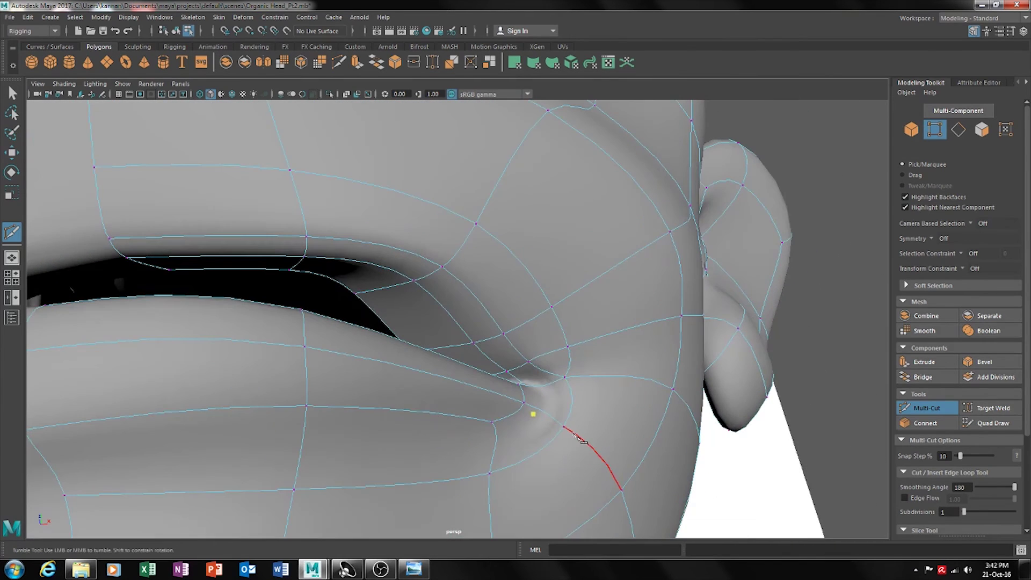
{"action": "right_click_drag", "start_coordinate": [603, 431], "coordinate": [533, 456], "text": "alt"}
{"action": "left_click_drag", "start_coordinate": [536, 457], "coordinate": [505, 430], "text": "alt"}
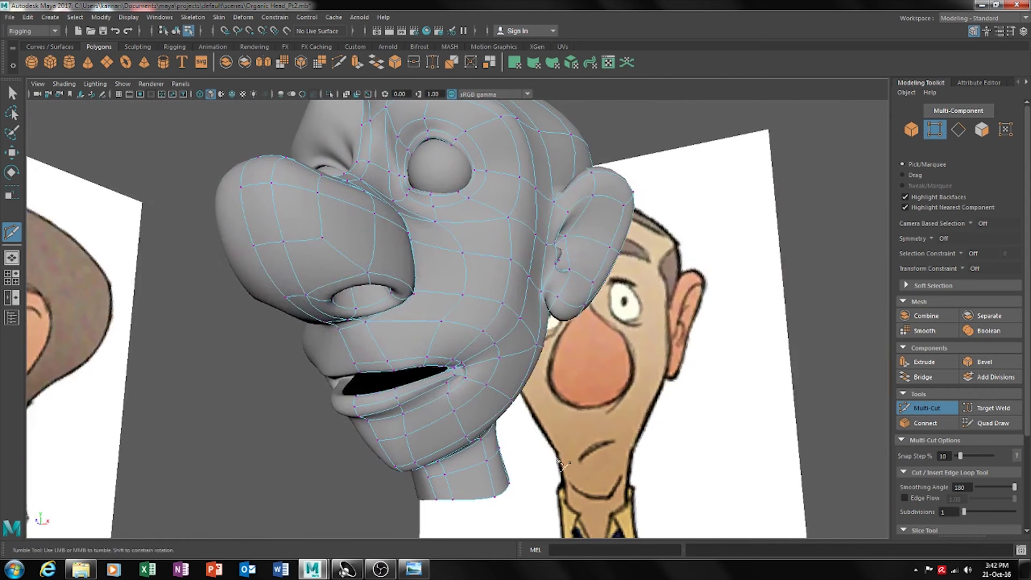
Select the two faces on the inner rim of the upper lip and shift them slightly forward and down
{"action": "key", "text": "w"}
{"action": "right_click_drag", "start_coordinate": [462, 260], "coordinate": [515, 245]}
{"action": "left_click", "coordinate": [875, 312]}
{"action": "left_click_drag", "start_coordinate": [875, 311], "coordinate": [516, 429], "text": "alt"}
{"action": "scroll", "coordinate": [559, 382], "scroll_direction": "up", "scroll_amount": 6}
{"action": "left_click", "coordinate": [507, 399]}
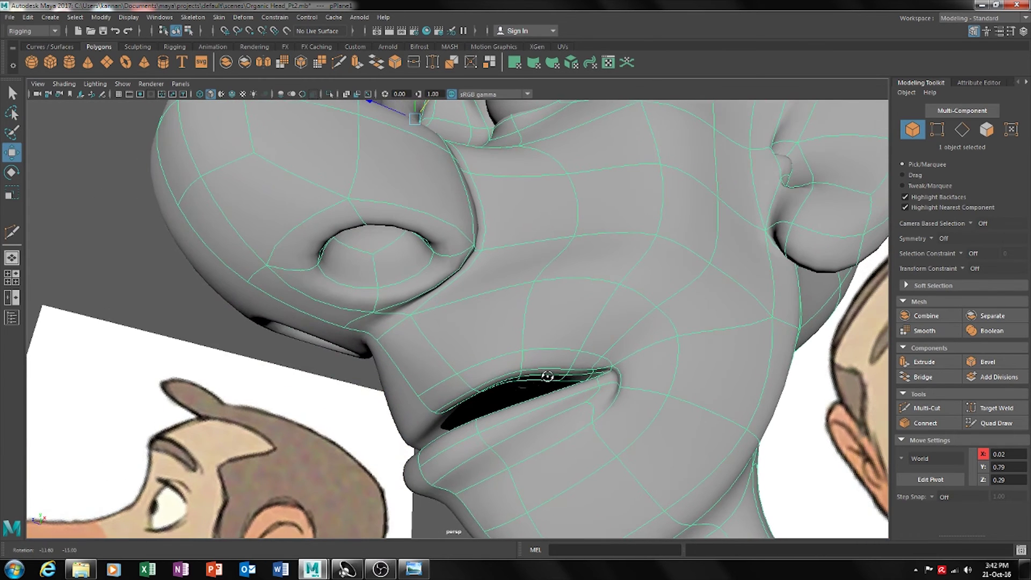
{"action": "left_click", "coordinate": [987, 129]}
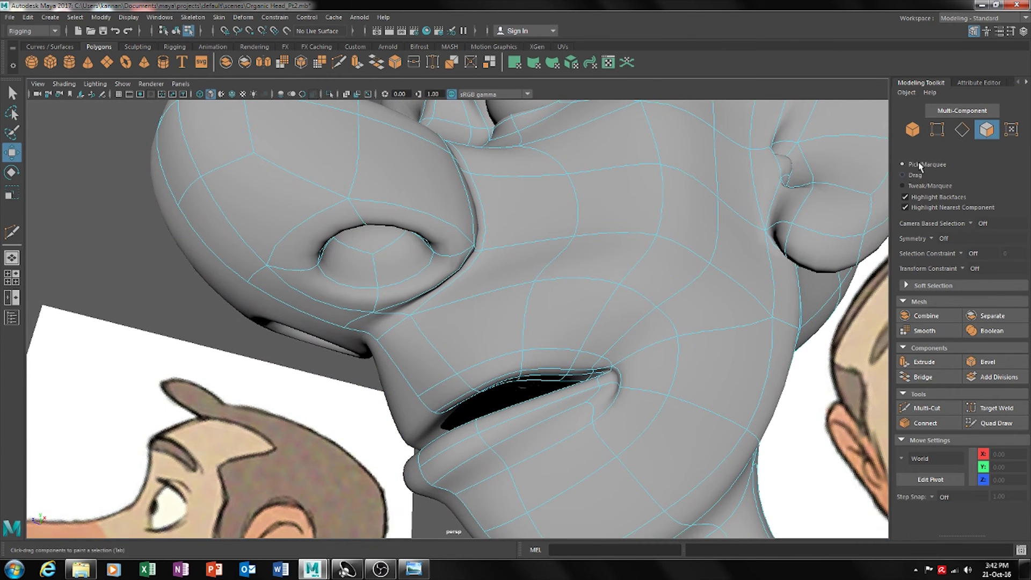
{"action": "left_click", "coordinate": [459, 397]}
{"action": "left_click", "coordinate": [503, 385], "text": "shift"}
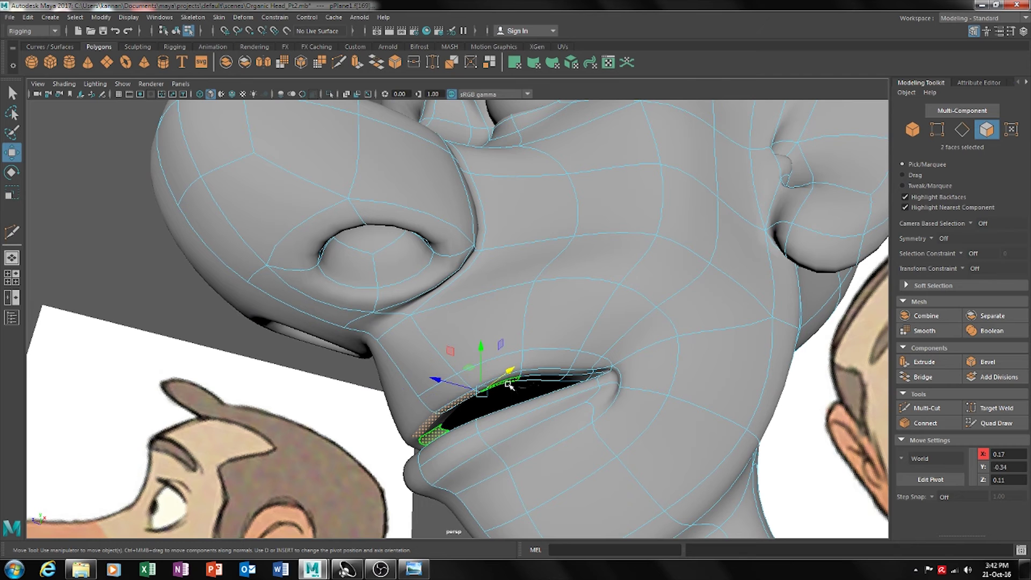
{"action": "left_click_drag", "start_coordinate": [454, 377], "coordinate": [516, 410]}
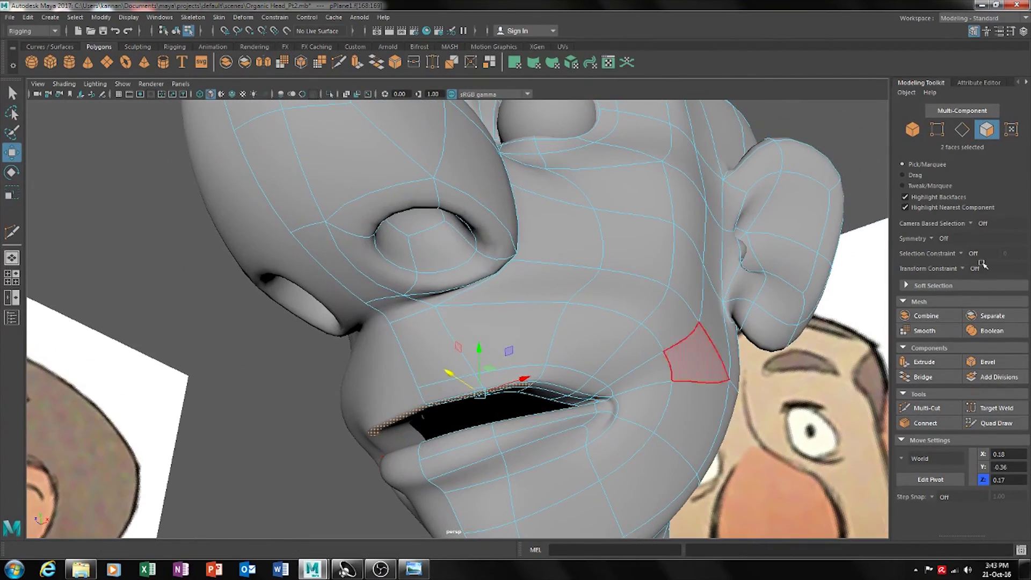
Select four edges along the innermost border of the upper lip and raise them slightly
{"action": "left_click", "coordinate": [963, 134]}
{"action": "left_click", "coordinate": [536, 396]}
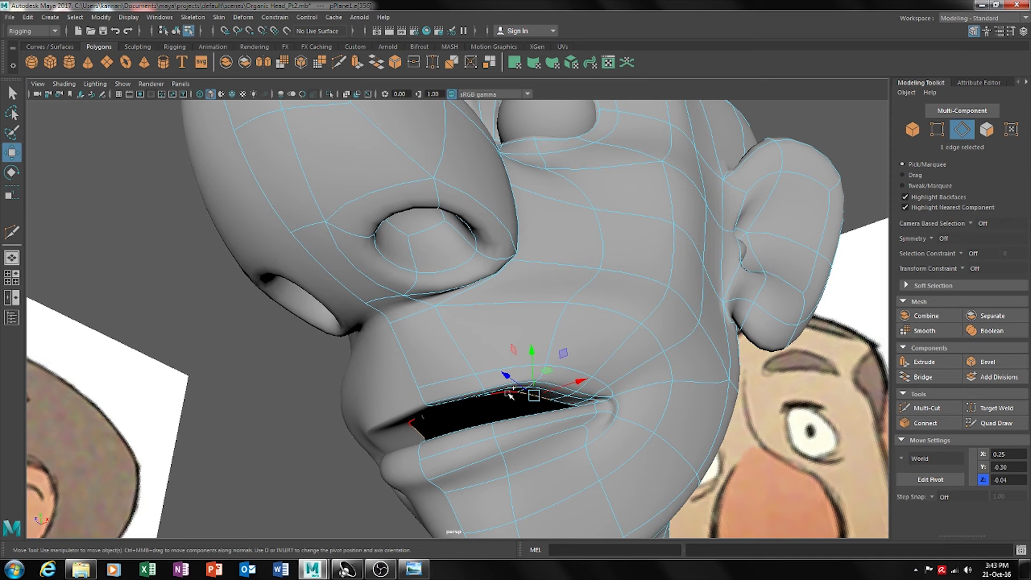
{"action": "left_click_drag", "start_coordinate": [510, 395], "coordinate": [553, 411], "text": "alt"}
{"action": "left_click", "coordinate": [539, 393], "text": "shift"}
{"action": "left_click", "coordinate": [554, 413], "text": "shift"}
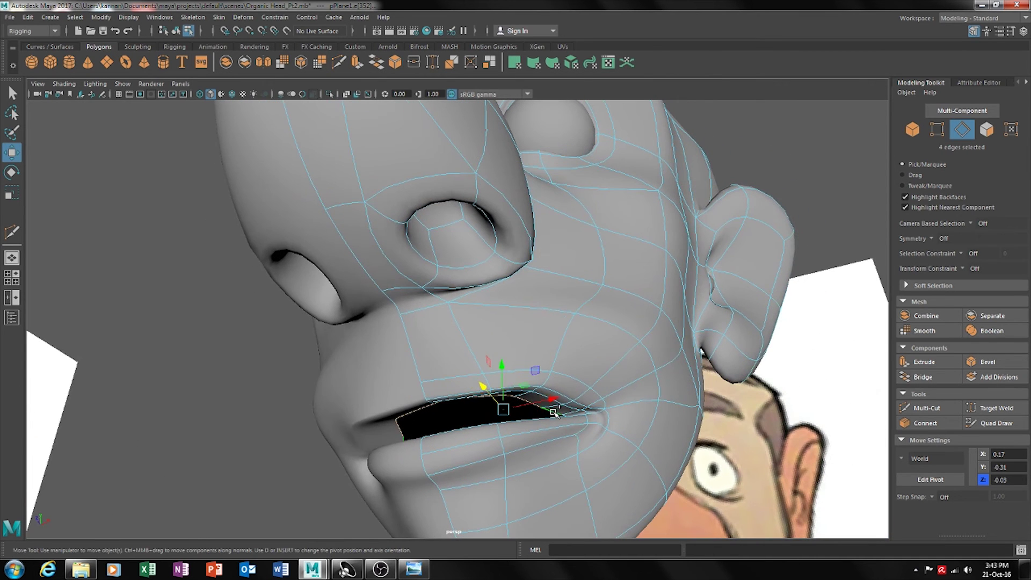
{"action": "left_click_drag", "start_coordinate": [502, 379], "coordinate": [671, 400]}
{"action": "key", "text": "r"}
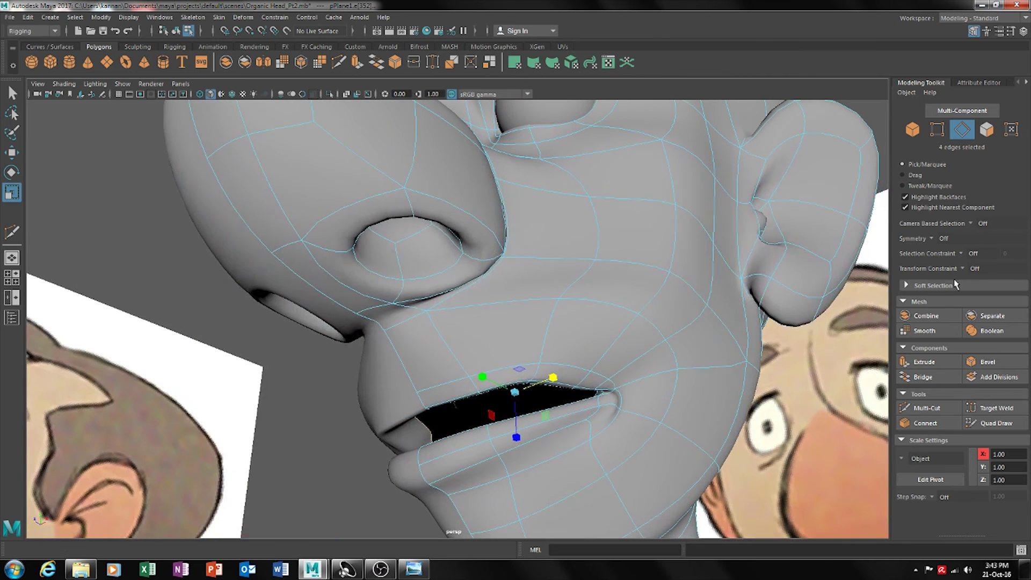
{"action": "left_click", "coordinate": [932, 409]}
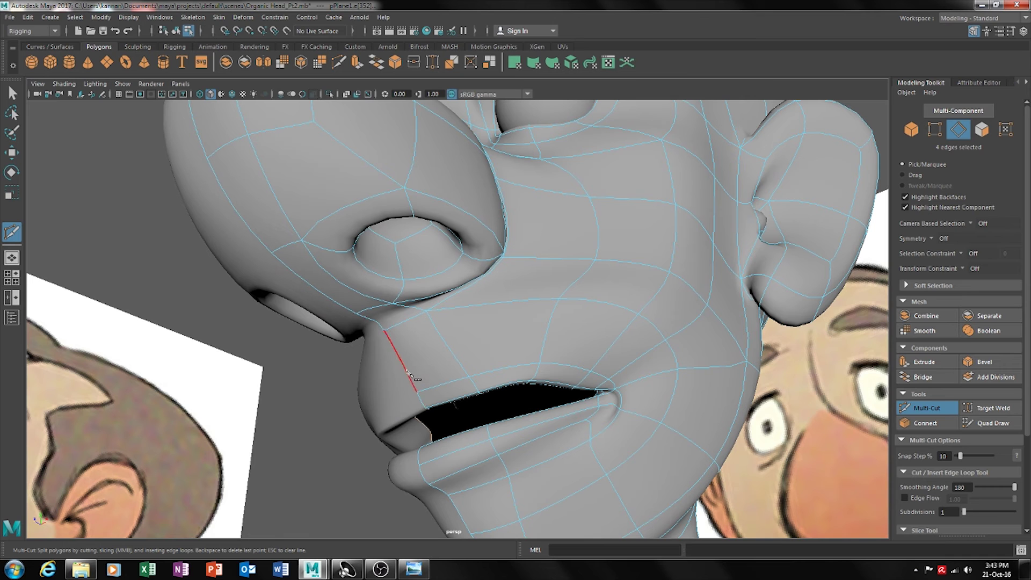
{"action": "left_click_drag", "start_coordinate": [460, 372], "coordinate": [482, 388], "text": "alt"}
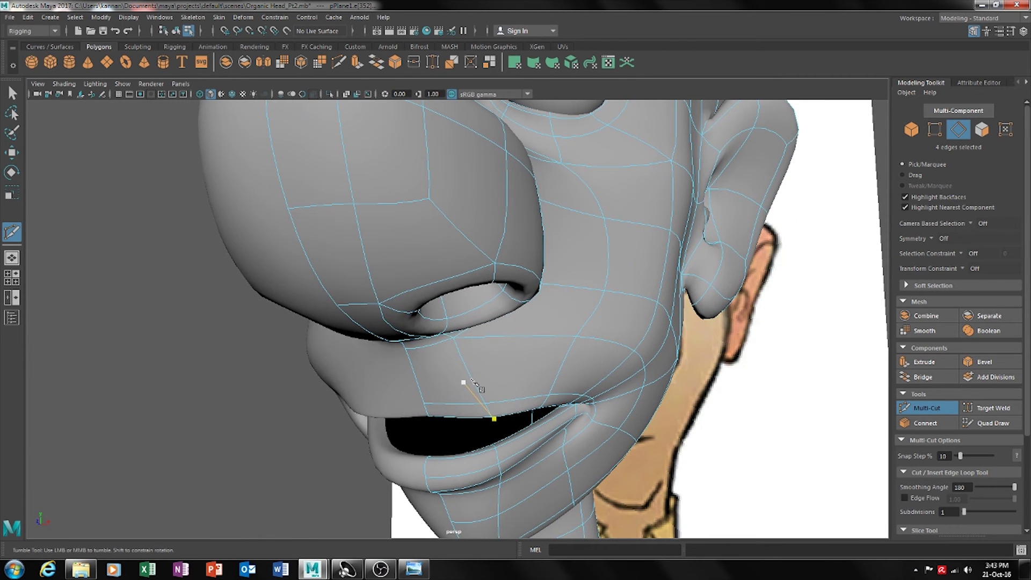
{"action": "left_click_drag", "start_coordinate": [460, 379], "coordinate": [480, 385]}
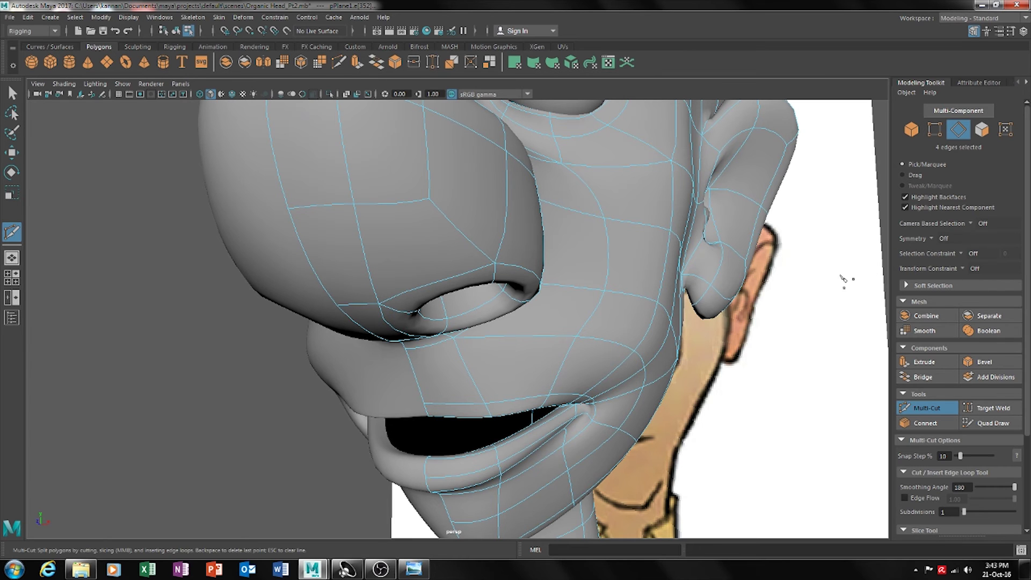
{"action": "key", "text": "w"}
{"action": "right_click_drag", "start_coordinate": [612, 403], "coordinate": [617, 240]}
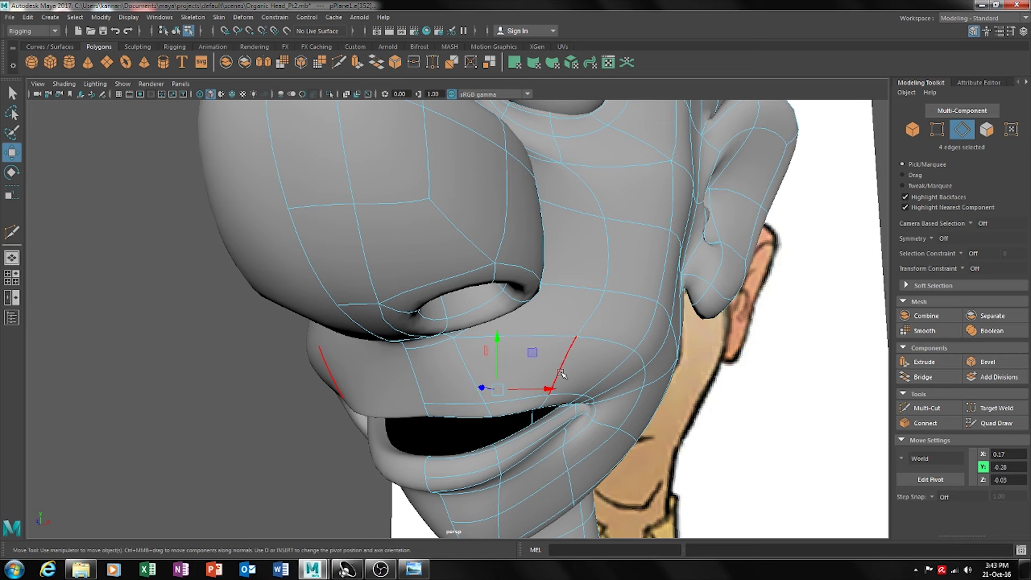
Insert an edge loop around the mouth across the ring of edges radiating from the lips
{"action": "left_click", "coordinate": [472, 369], "text": "shift"}
{"action": "left_click", "coordinate": [594, 421], "text": "shift"}
{"action": "left_click_drag", "start_coordinate": [642, 434], "coordinate": [582, 384], "text": "alt"}
{"action": "left_click_drag", "start_coordinate": [560, 431], "coordinate": [575, 394], "text": "alt"}
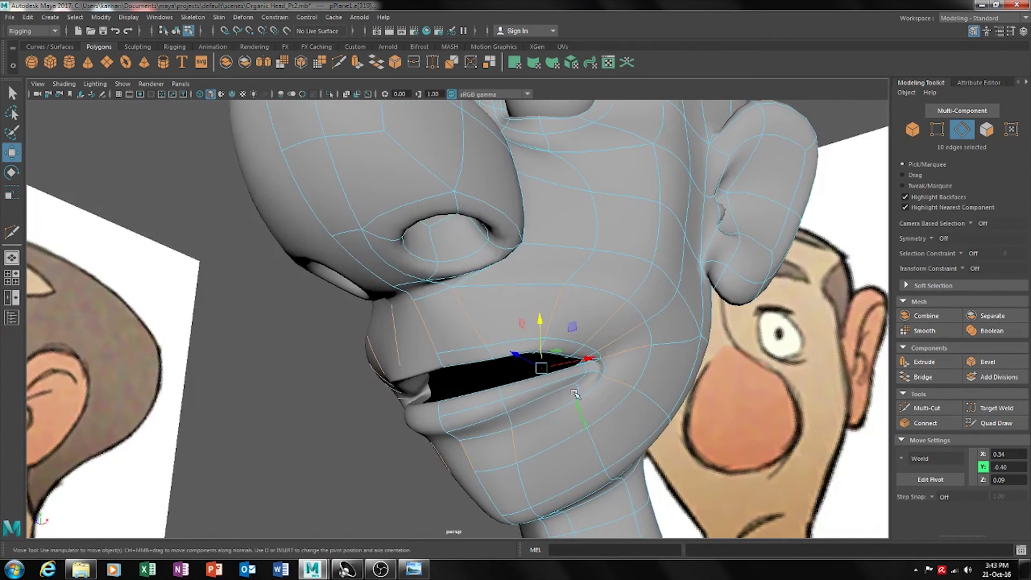
{"action": "right_click_drag", "start_coordinate": [592, 349], "coordinate": [584, 423], "text": "shift"}
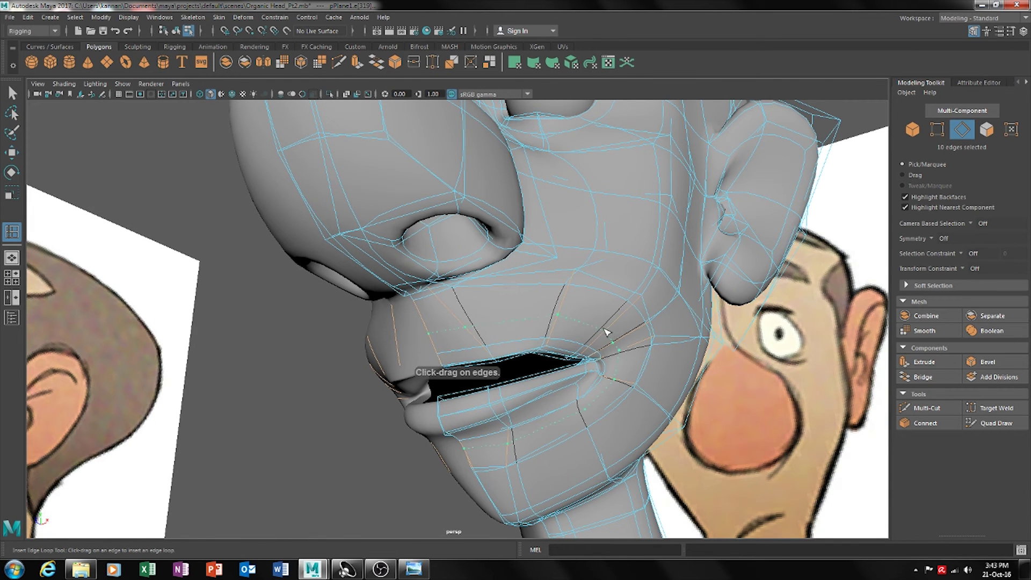
{"action": "left_click", "coordinate": [621, 326]}
Reposition the front edges of the new loop on the upper lip to shape its profile
{"action": "left_click_drag", "start_coordinate": [638, 409], "coordinate": [450, 404], "text": "alt"}
{"action": "key", "text": "w"}
{"action": "left_click", "coordinate": [458, 355]}
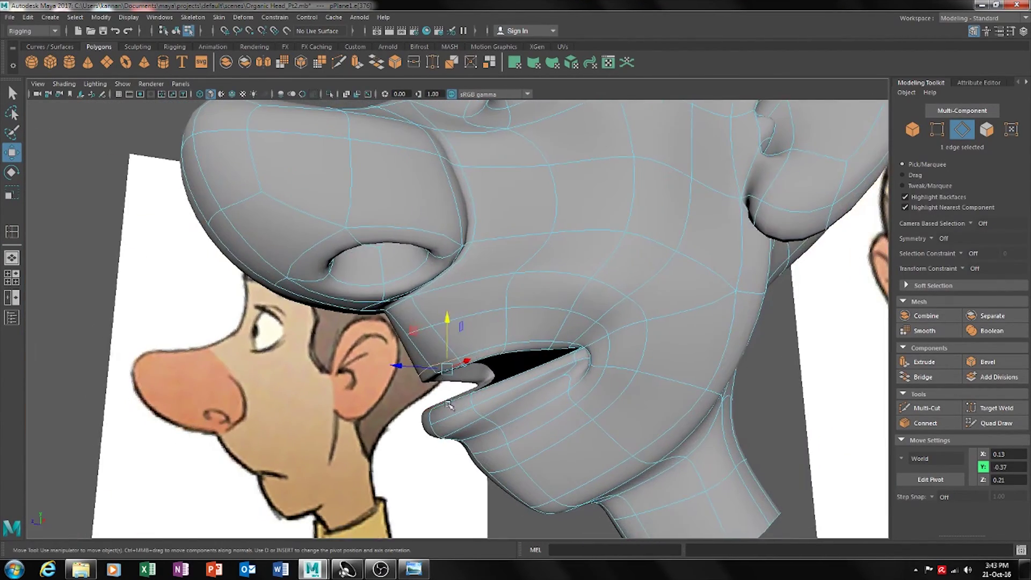
{"action": "left_click_drag", "start_coordinate": [447, 343], "coordinate": [395, 361]}
{"action": "left_click", "coordinate": [413, 329]}
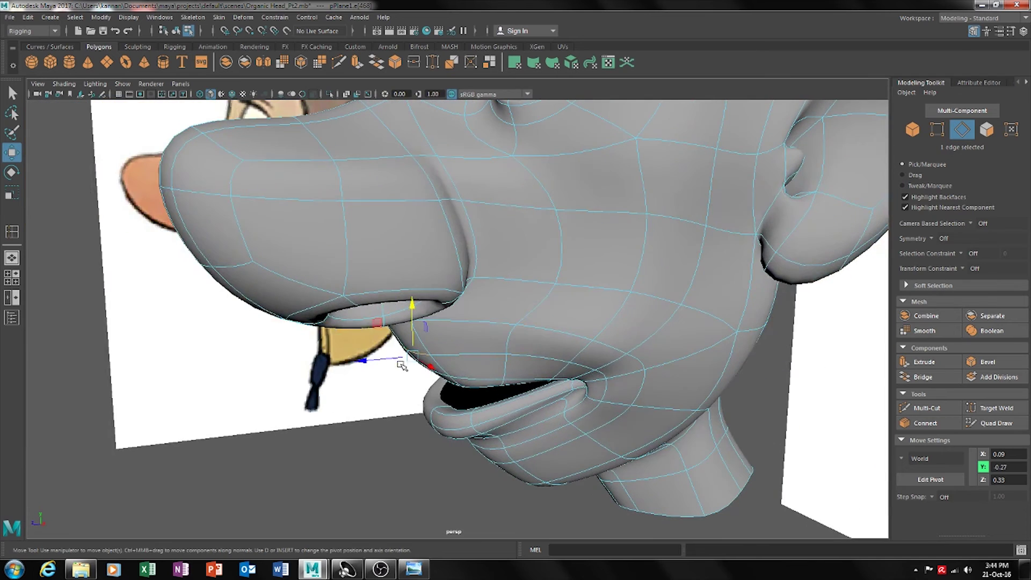
Adjust the edge near the middle of the upper lip and its neighbours along the lip
{"action": "left_click_drag", "start_coordinate": [458, 385], "coordinate": [389, 359], "text": "alt"}
{"action": "left_click", "coordinate": [459, 355]}
{"action": "key", "text": "e"}
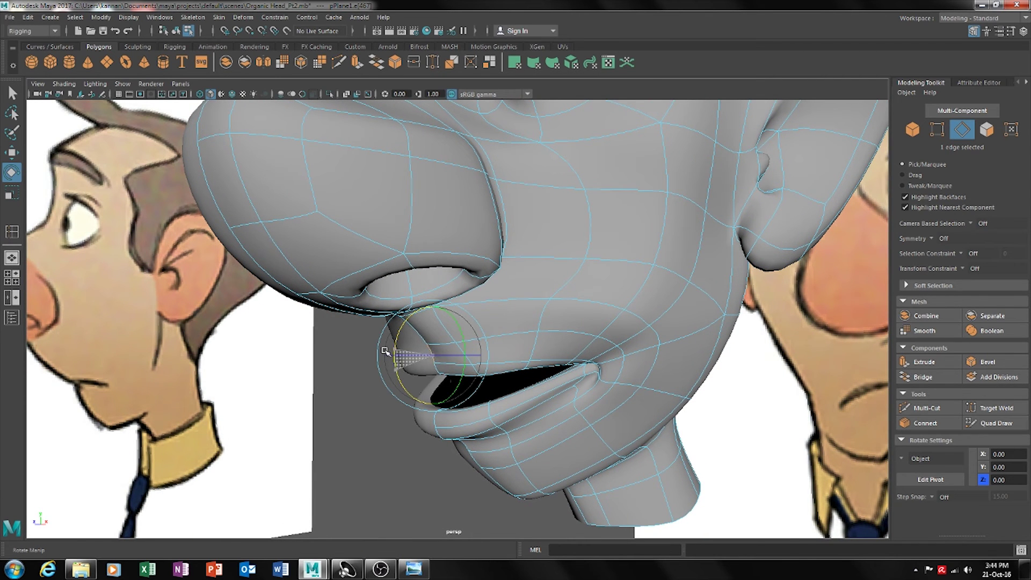
{"action": "key", "text": "w"}
{"action": "left_click", "coordinate": [508, 365], "text": "shift"}
{"action": "left_click_drag", "start_coordinate": [508, 365], "coordinate": [416, 328], "text": "alt"}
{"action": "left_click_drag", "start_coordinate": [463, 367], "coordinate": [473, 429], "text": "alt"}
{"action": "left_click", "coordinate": [596, 382]}
{"action": "left_click", "coordinate": [498, 357]}
Select four edges along the upper lip's rim and reposition them with soft selection enabled
{"action": "left_click_drag", "start_coordinate": [498, 357], "coordinate": [503, 321], "text": "alt"}
{"action": "left_click", "coordinate": [495, 322], "text": "shift"}
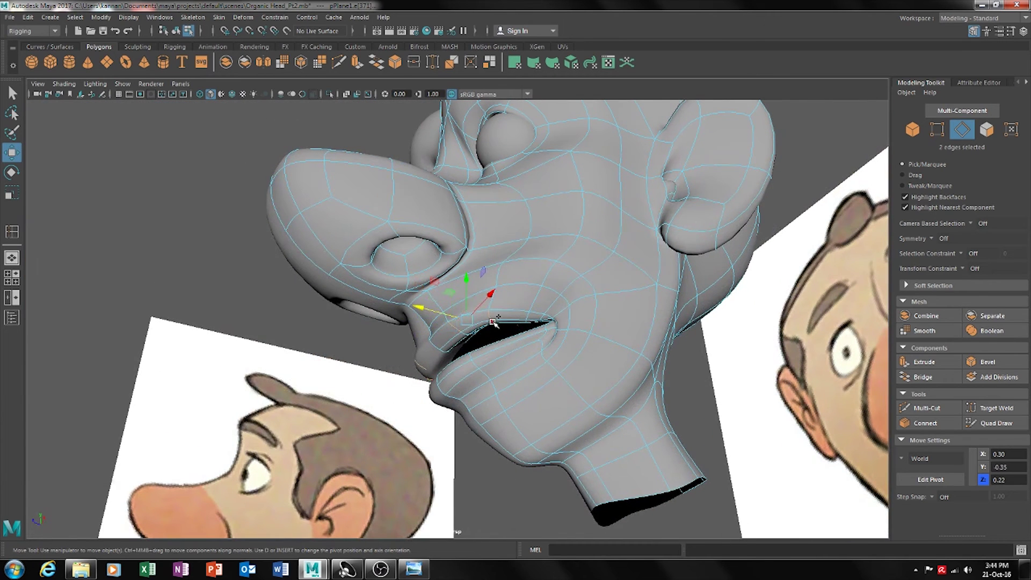
{"action": "left_click", "coordinate": [467, 334], "text": "shift"}
{"action": "key", "text": "b"}
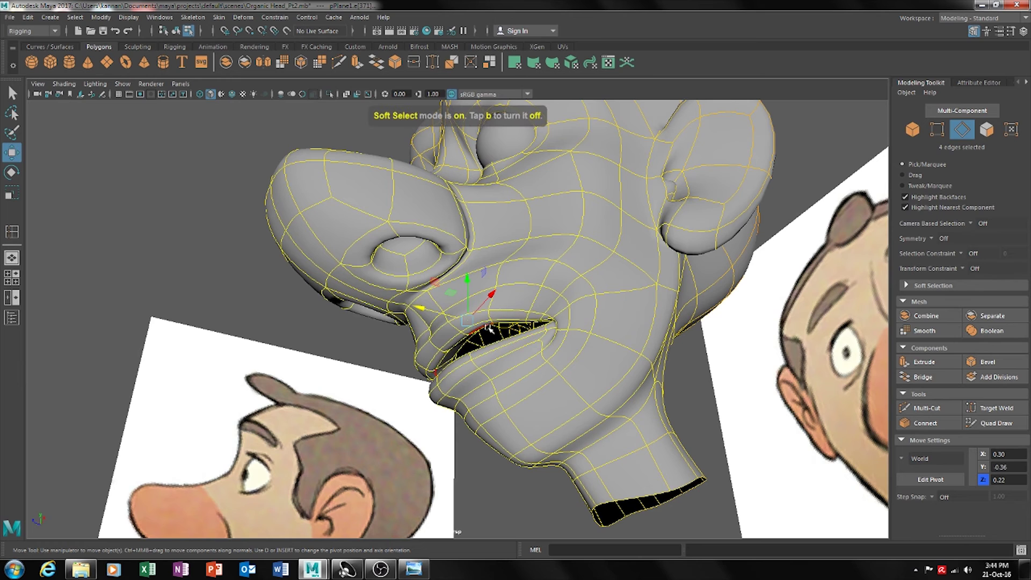
{"action": "left_click_drag", "start_coordinate": [498, 342], "coordinate": [468, 333]}
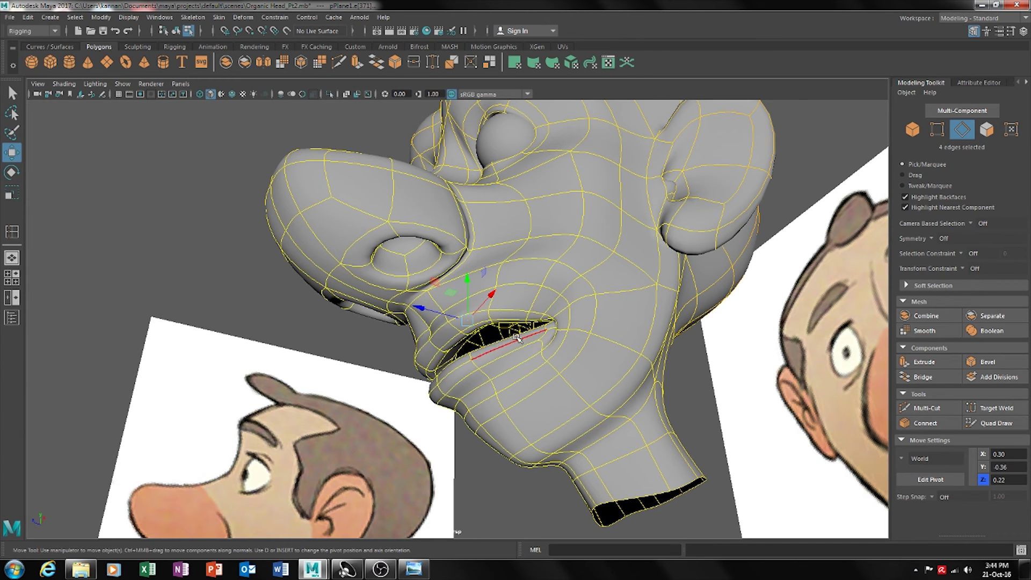
{"action": "right_click", "coordinate": [505, 262]}
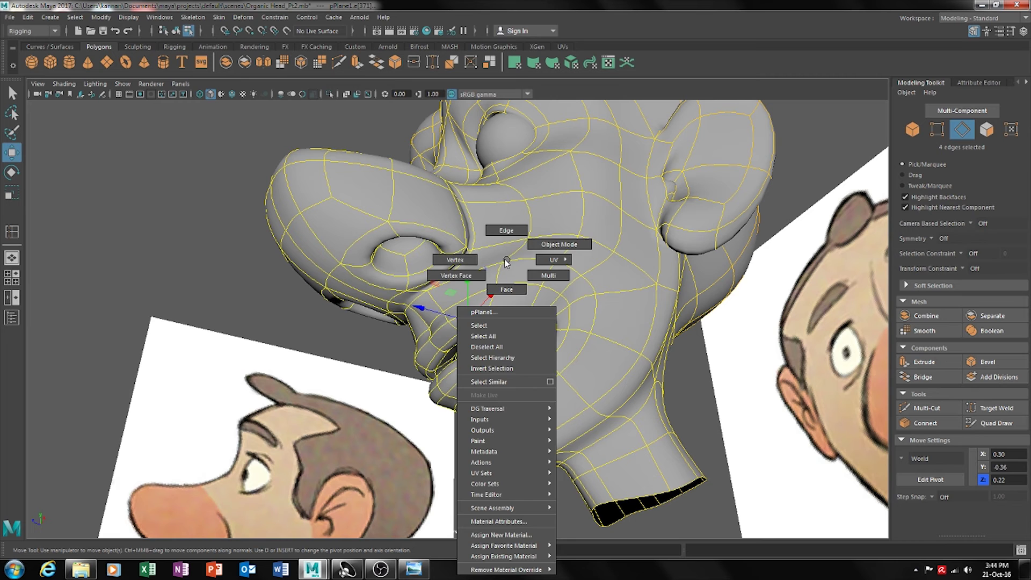
{"action": "left_click", "coordinate": [490, 325]}
{"action": "left_click_drag", "start_coordinate": [490, 325], "coordinate": [564, 379]}
{"action": "left_click", "coordinate": [631, 398]}
Examine the reshaped lips and mouth corner from several angles with the whole head mesh selected
{"action": "left_click_drag", "start_coordinate": [631, 398], "coordinate": [521, 404], "text": "alt"}
{"action": "left_click", "coordinate": [913, 130]}
{"action": "left_click", "coordinate": [733, 277]}
{"action": "left_click_drag", "start_coordinate": [682, 405], "coordinate": [475, 398], "text": "alt"}
{"action": "left_click", "coordinate": [478, 326]}
{"action": "right_click_drag", "start_coordinate": [478, 326], "coordinate": [518, 350], "text": "alt"}
{"action": "left_click_drag", "start_coordinate": [518, 350], "coordinate": [499, 333], "text": "alt"}
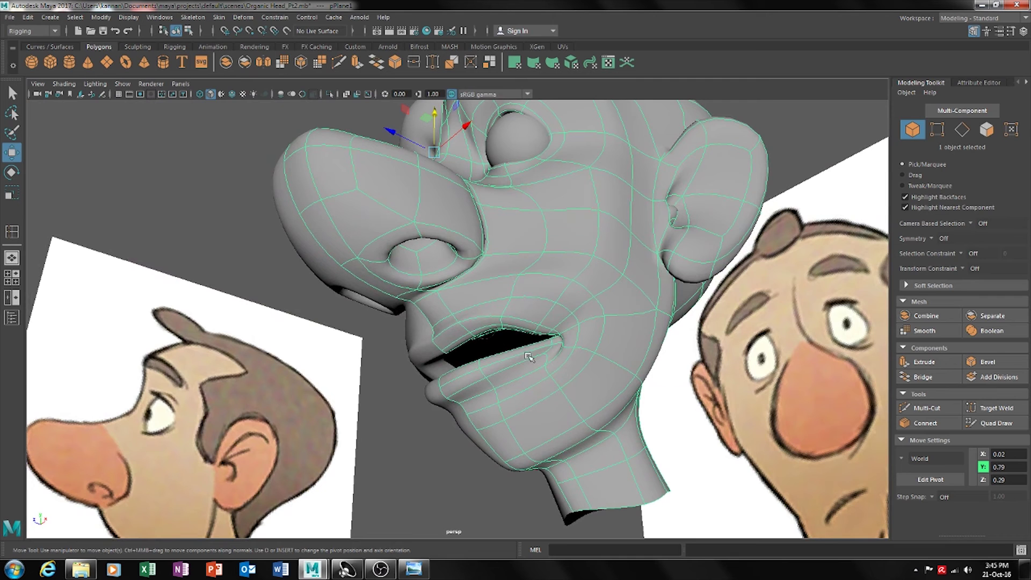
Adjust the position of the cheek vertex beside the nose's lower edge
{"action": "left_click_drag", "start_coordinate": [540, 363], "coordinate": [804, 227], "text": "alt"}
{"action": "left_click", "coordinate": [938, 131]}
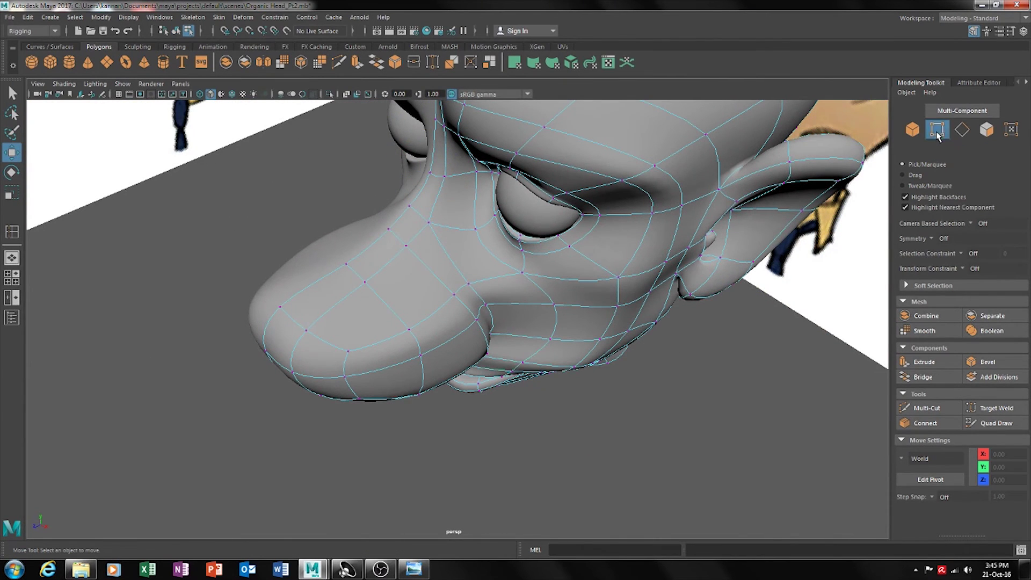
{"action": "left_click", "coordinate": [524, 366]}
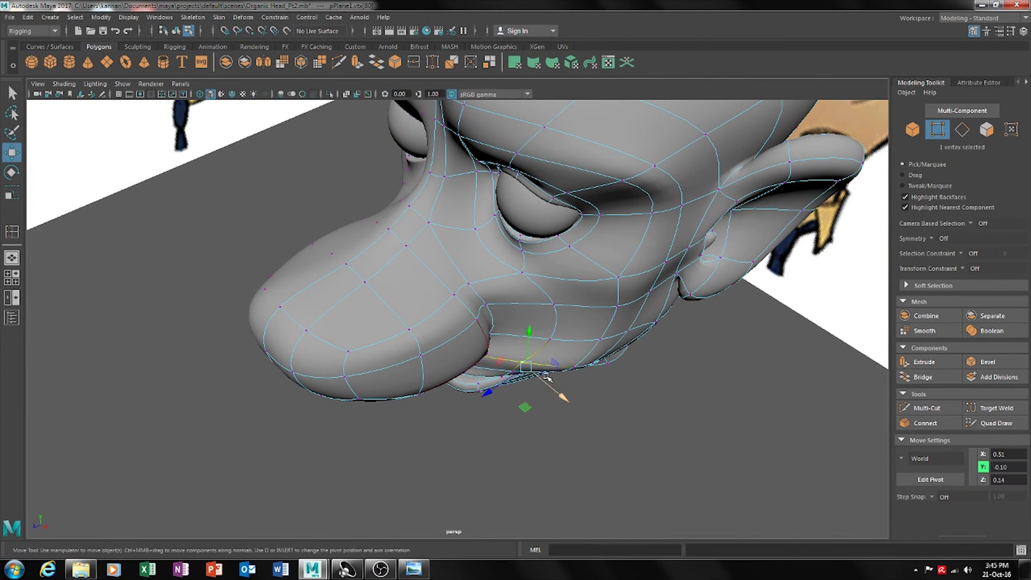
{"action": "left_click_drag", "start_coordinate": [559, 387], "coordinate": [591, 342]}
{"action": "left_click_drag", "start_coordinate": [589, 302], "coordinate": [704, 330]}
Raise the cheek vertex beside the nostril and pull it forward, and adjust the neighbouring vertices below the eye
{"action": "left_click", "coordinate": [556, 288]}
{"action": "left_click_drag", "start_coordinate": [596, 294], "coordinate": [587, 294]}
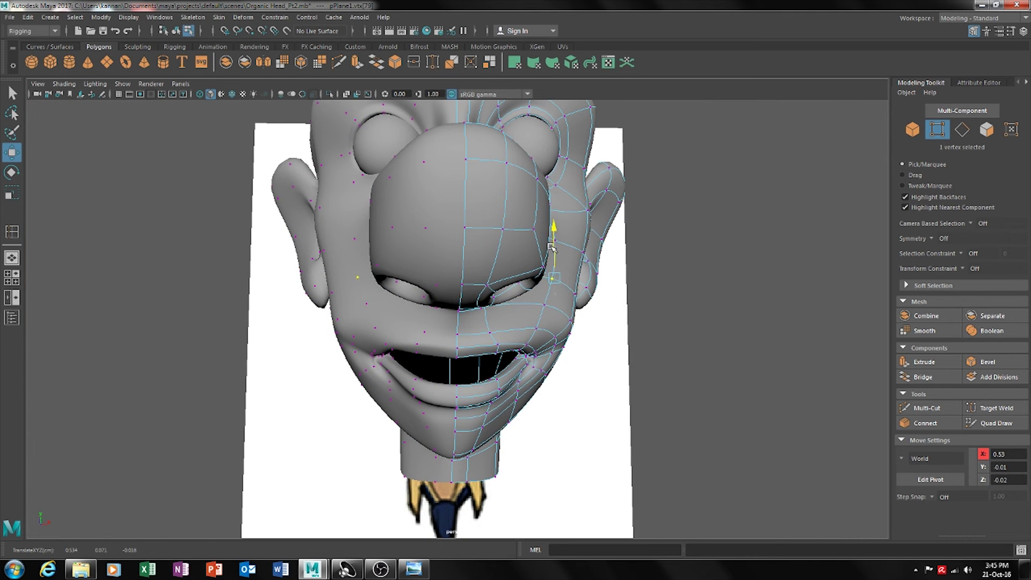
{"action": "left_click_drag", "start_coordinate": [613, 295], "coordinate": [519, 355], "text": "alt"}
{"action": "left_click_drag", "start_coordinate": [402, 266], "coordinate": [378, 267]}
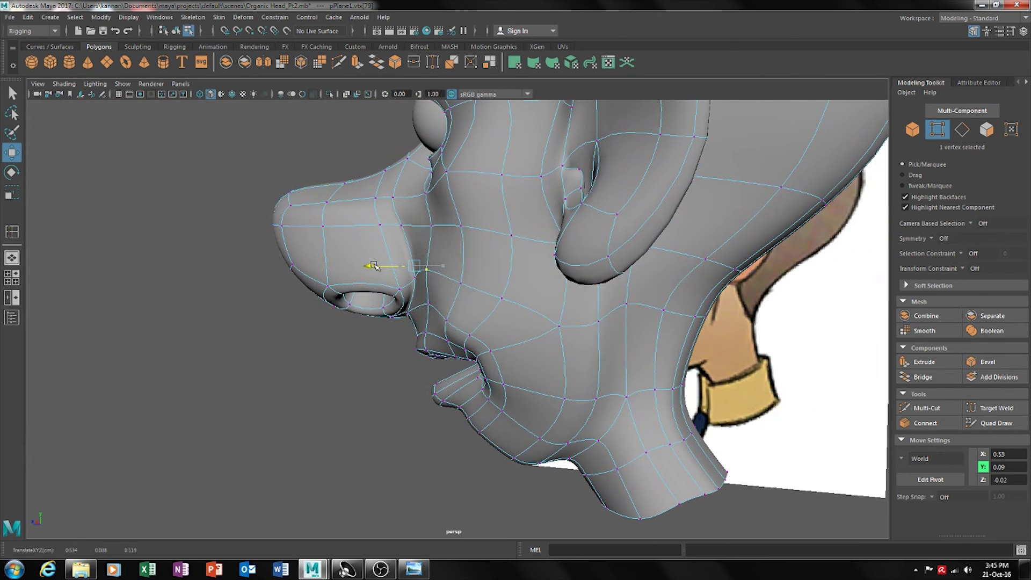
{"action": "left_click_drag", "start_coordinate": [441, 325], "coordinate": [545, 312], "text": "alt"}
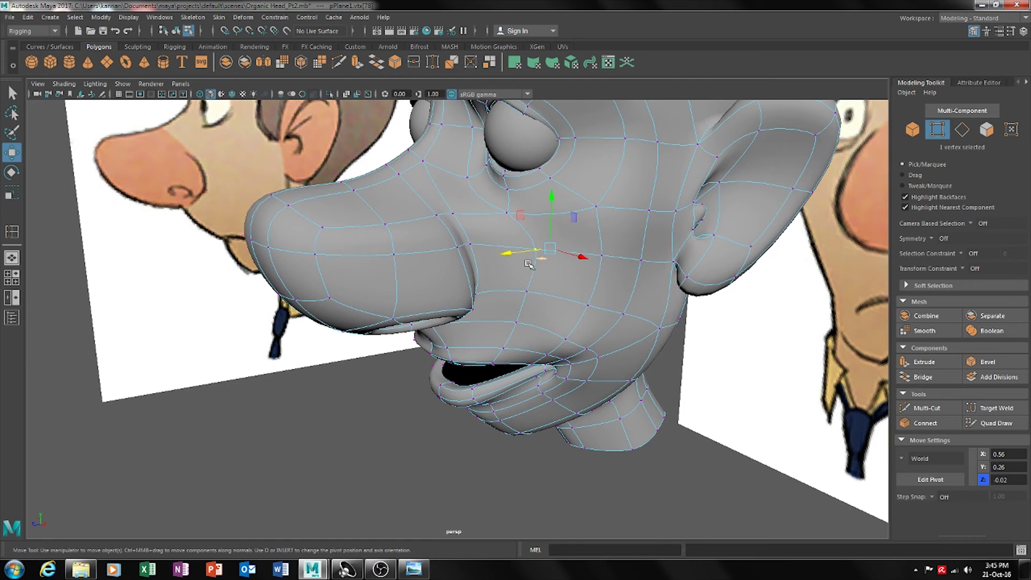
{"action": "left_click_drag", "start_coordinate": [520, 255], "coordinate": [480, 261]}
{"action": "left_click_drag", "start_coordinate": [479, 262], "coordinate": [482, 485], "text": "alt"}
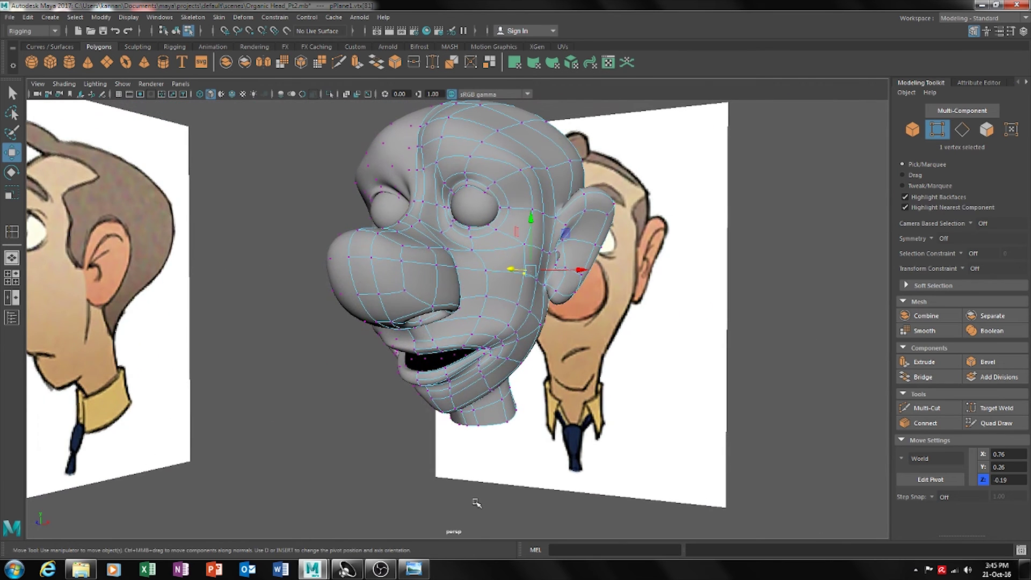
Move the cheek edge outside the mouth corner inward and slightly up
{"action": "left_click", "coordinate": [476, 503]}
{"action": "left_click", "coordinate": [913, 129]}
{"action": "left_click", "coordinate": [740, 355]}
{"action": "left_click_drag", "start_coordinate": [739, 354], "coordinate": [591, 372], "text": "alt"}
{"action": "left_click", "coordinate": [590, 372]}
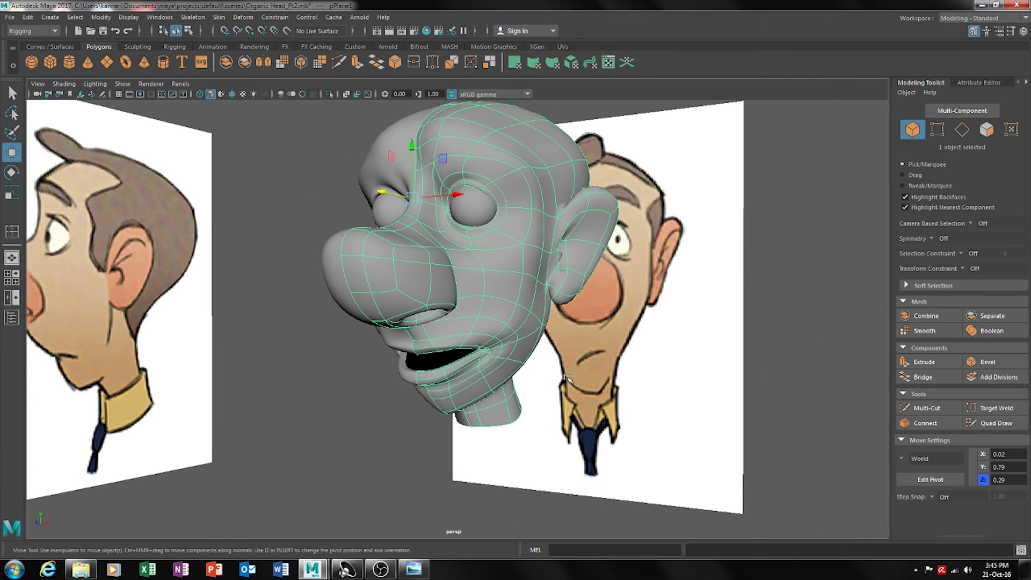
{"action": "key", "text": "f"}
{"action": "left_click", "coordinate": [962, 130]}
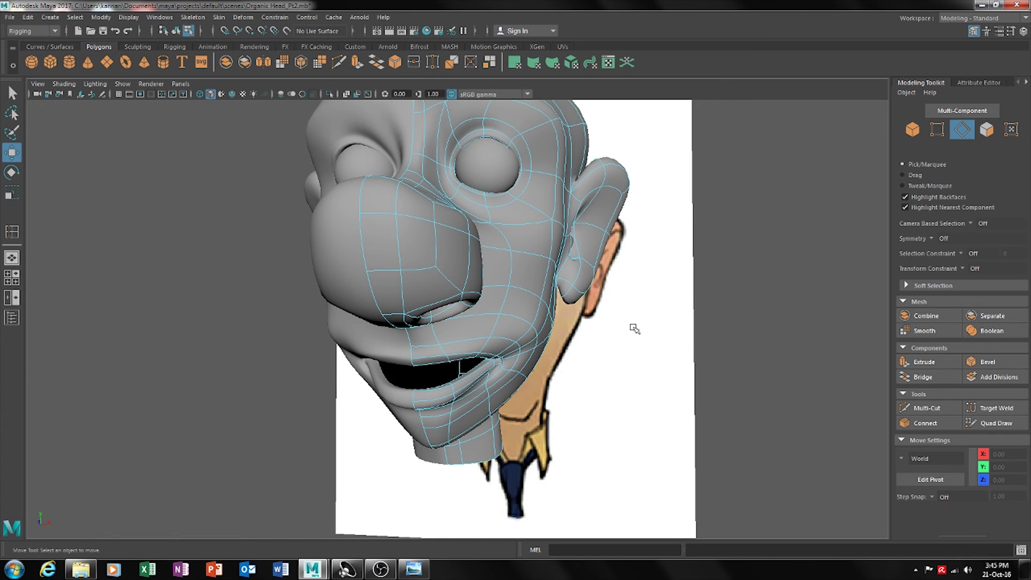
{"action": "left_click", "coordinate": [536, 331]}
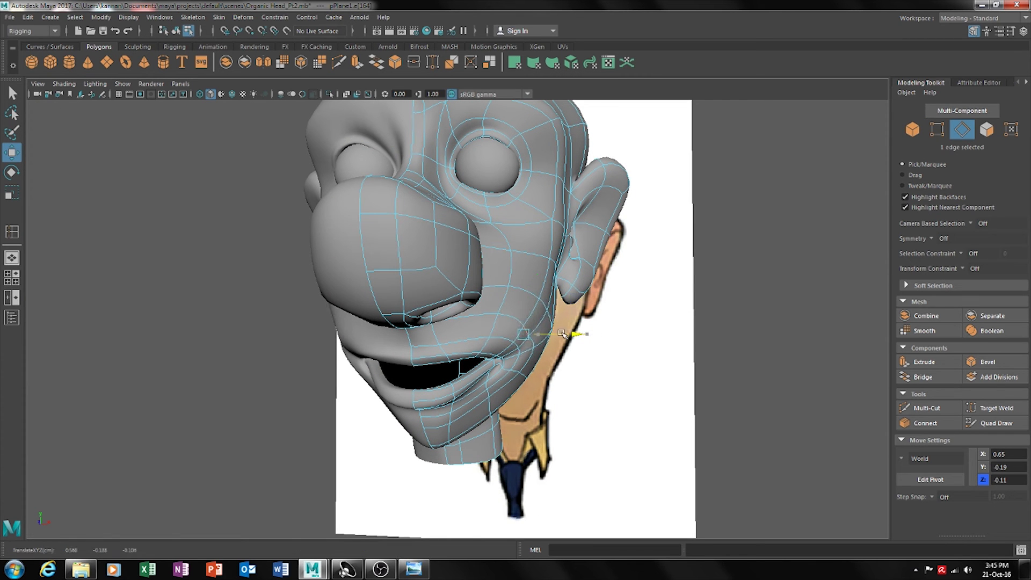
{"action": "mouse_move", "coordinate": [574, 368]}
{"action": "left_mouse_down", "text": "alt"}
{"action": "mouse_move", "coordinate": [558, 370]}
{"action": "mouse_move", "coordinate": [587, 376]}
{"action": "mouse_move", "coordinate": [572, 365]}
{"action": "left_mouse_up", "text": "alt"}
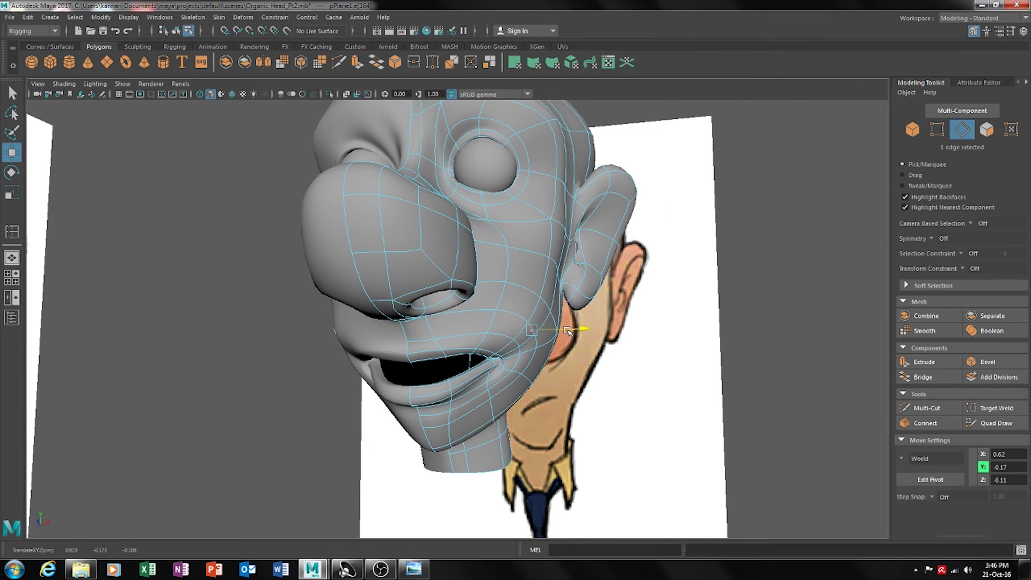
{"action": "left_click_drag", "start_coordinate": [573, 333], "coordinate": [559, 371], "text": "alt"}
Examine the reshaped cheek, nose and mouth from several angles with the head mesh deselected
{"action": "left_click", "coordinate": [661, 374]}
{"action": "left_click_drag", "start_coordinate": [661, 374], "coordinate": [462, 430], "text": "alt"}
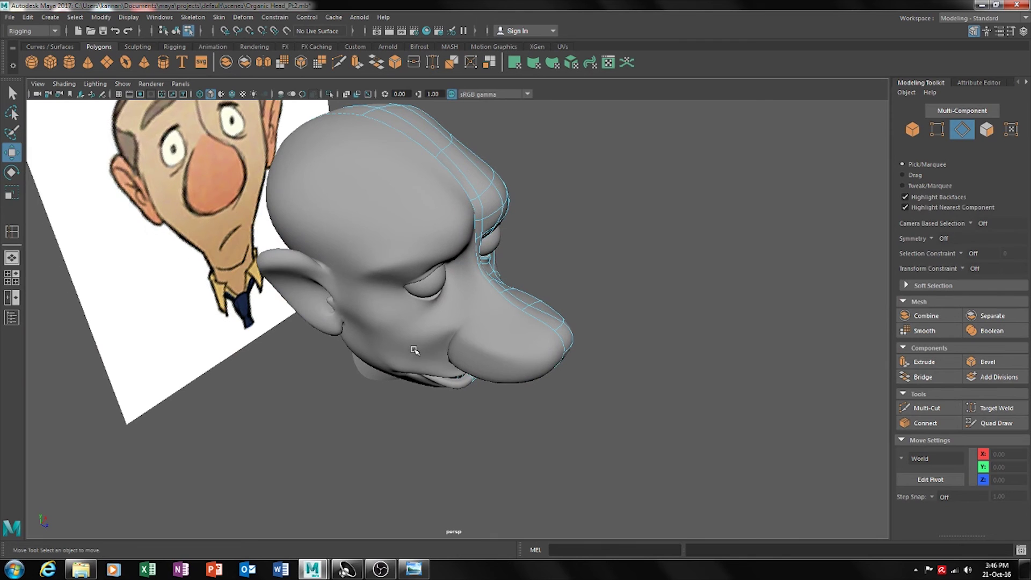
{"action": "left_click_drag", "start_coordinate": [476, 392], "coordinate": [412, 430], "text": "alt"}
{"action": "left_click", "coordinate": [966, 135]}
{"action": "left_click", "coordinate": [585, 401]}
{"action": "left_click_drag", "start_coordinate": [516, 458], "coordinate": [666, 425], "text": "alt"}
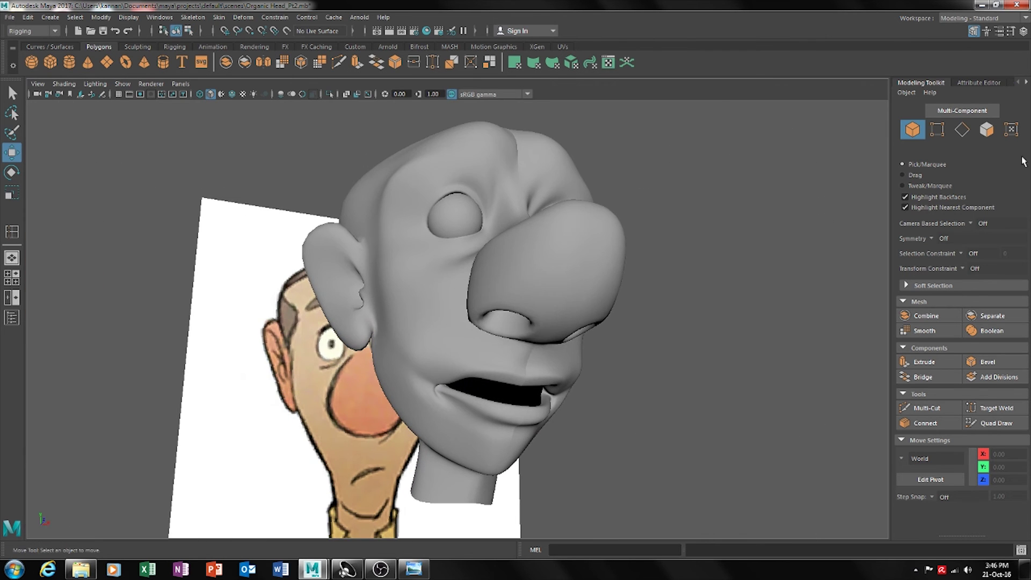
Select the open border edge loop of the half head mesh, starting from an edge in the mouth opening
{"action": "left_click", "coordinate": [959, 132]}
{"action": "scroll", "coordinate": [605, 397], "scroll_direction": "up", "scroll_amount": 4}
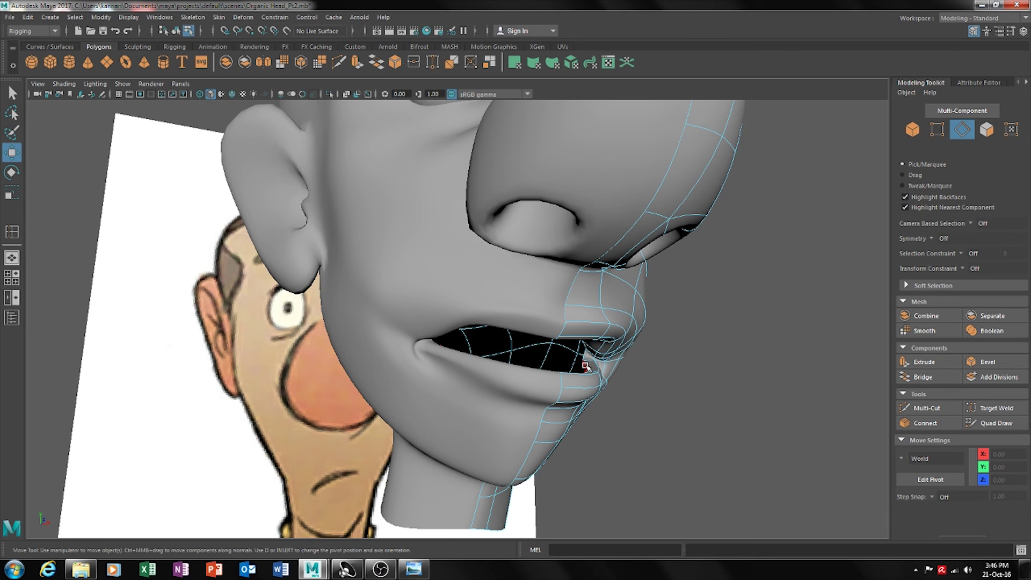
{"action": "double_click", "coordinate": [586, 367]}
{"action": "scroll", "coordinate": [606, 377], "scroll_direction": "down", "scroll_amount": 4}
{"action": "left_click_drag", "start_coordinate": [606, 377], "coordinate": [651, 280], "text": "alt"}
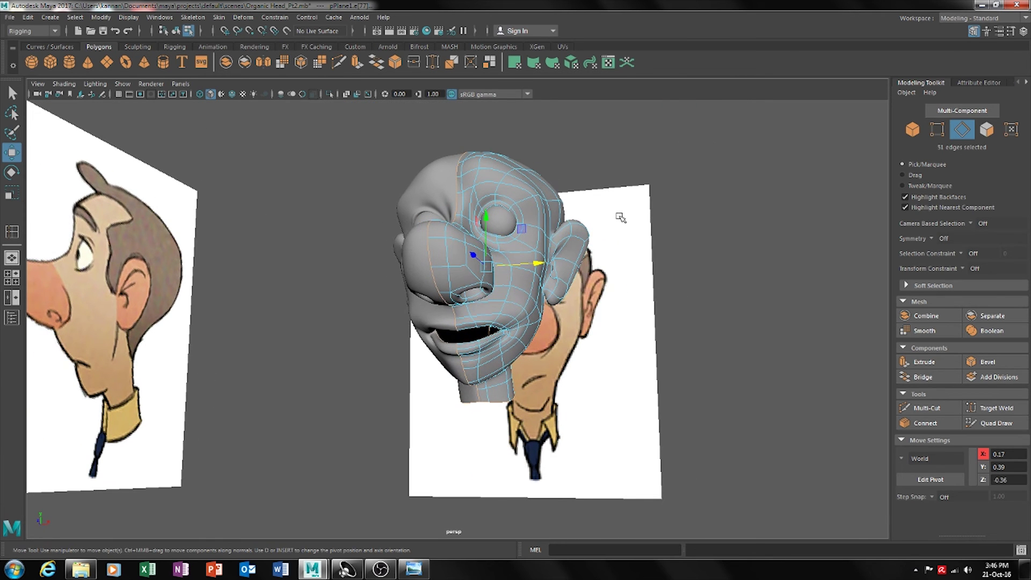
In wireframe display, remove the head midline and neck edges from the selection, keeping the mouth opening's border
{"action": "key", "text": "4"}
{"action": "left_click_drag", "start_coordinate": [411, 257], "coordinate": [361, 319], "text": "ctrl"}
{"action": "left_click_drag", "start_coordinate": [390, 285], "coordinate": [391, 286], "text": "ctrl"}
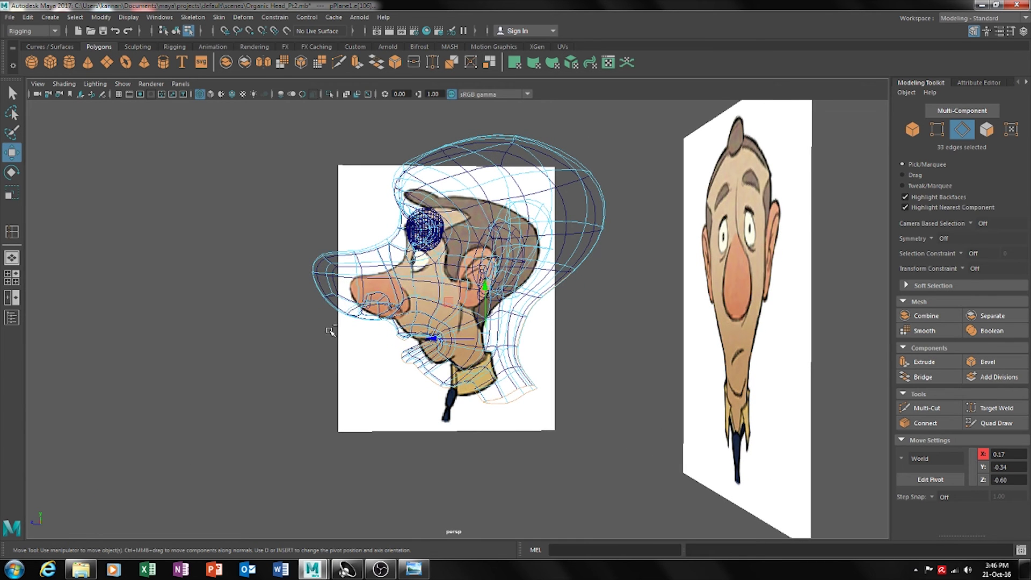
{"action": "left_click_drag", "start_coordinate": [402, 346], "coordinate": [452, 344], "text": "alt"}
{"action": "right_click_drag", "start_coordinate": [452, 343], "coordinate": [521, 341], "text": "alt"}
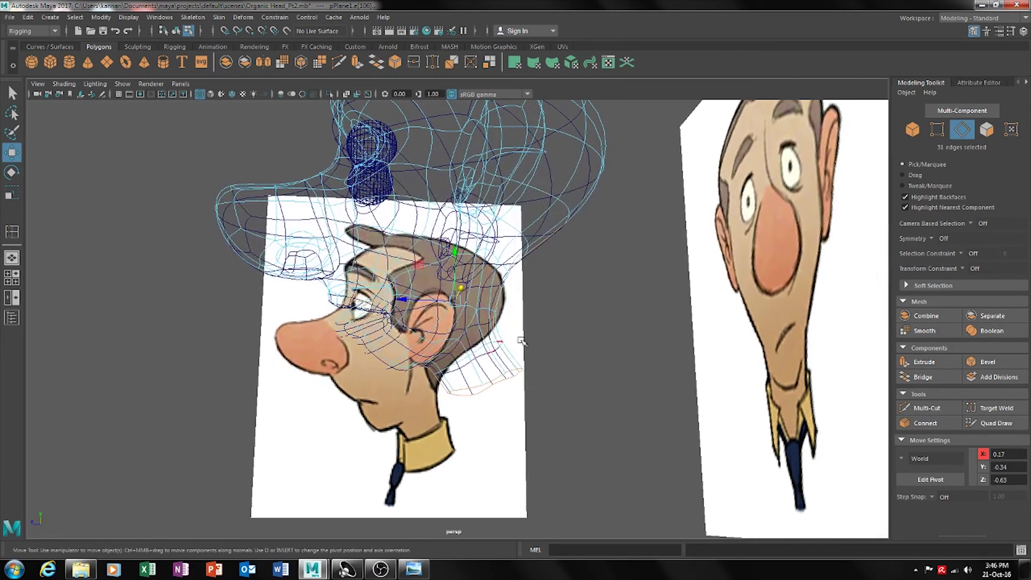
{"action": "left_click_drag", "start_coordinate": [404, 367], "coordinate": [355, 412], "text": "alt"}
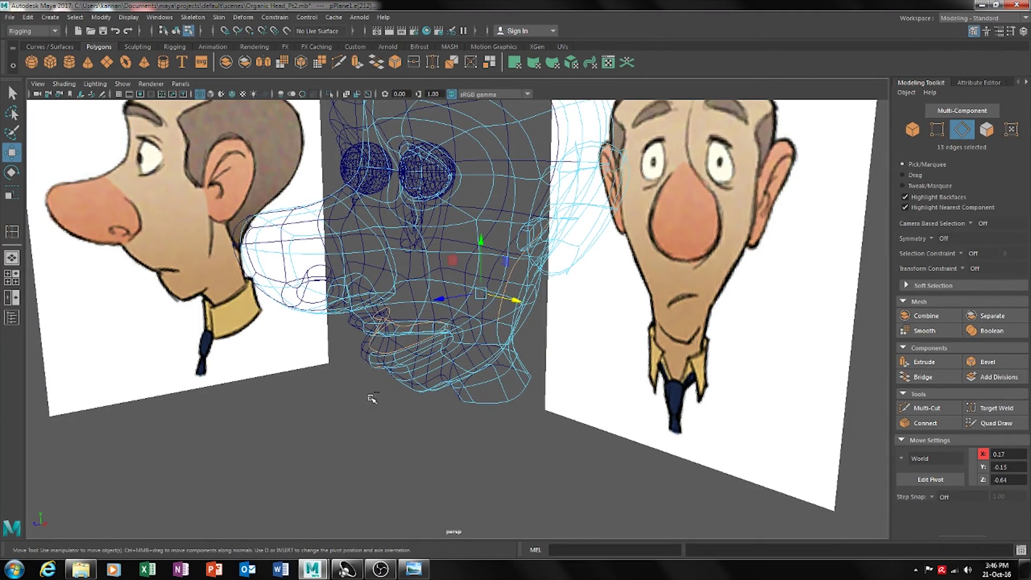
{"action": "left_click_drag", "start_coordinate": [398, 361], "coordinate": [473, 377], "text": "ctrl"}
{"action": "scroll", "coordinate": [419, 388], "scroll_direction": "up", "scroll_amount": 6}
{"action": "left_click_drag", "start_coordinate": [617, 300], "coordinate": [594, 314], "text": "alt"}
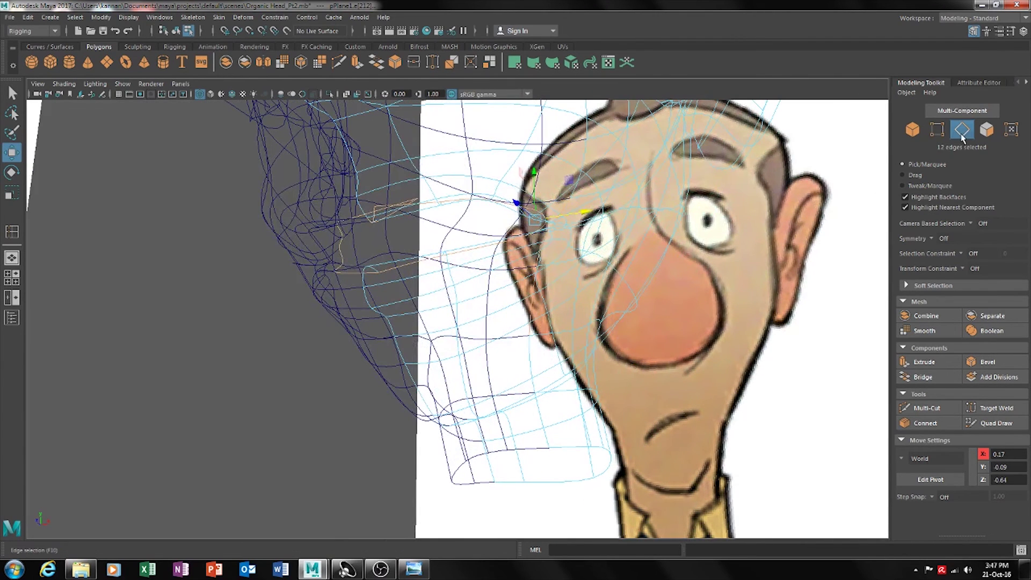
Move the lip border vertex near the face midline slightly outward along the X axis
{"action": "left_click", "coordinate": [938, 134]}
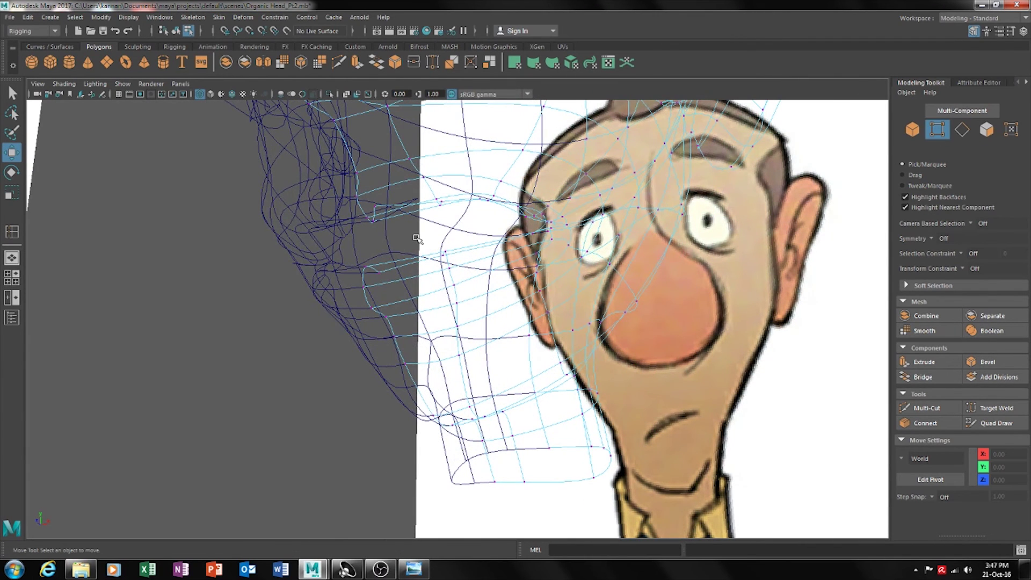
{"action": "left_click", "coordinate": [376, 207]}
{"action": "left_click_drag", "start_coordinate": [419, 205], "coordinate": [432, 201]}
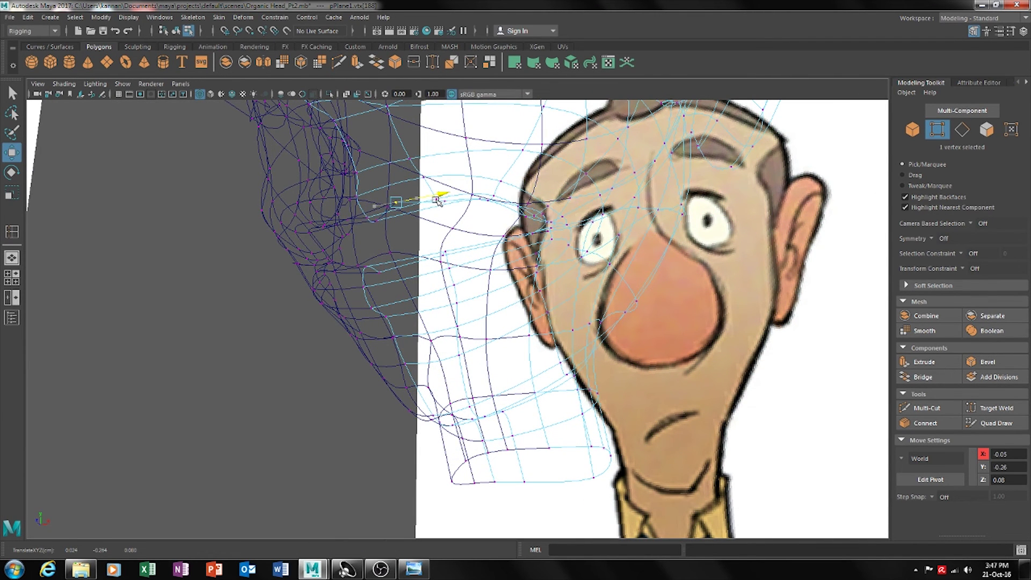
Reselect only the border edges of the mouth opening, undoing the premature extrusion
{"action": "left_click", "coordinate": [963, 134]}
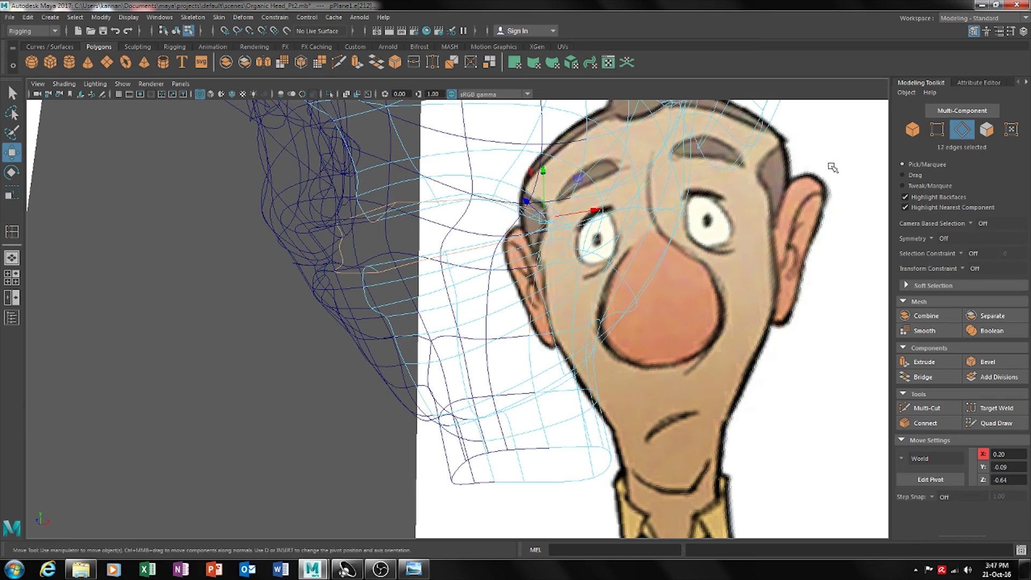
{"action": "double_click", "coordinate": [453, 246]}
{"action": "left_click_drag", "start_coordinate": [453, 246], "coordinate": [408, 260], "text": "alt"}
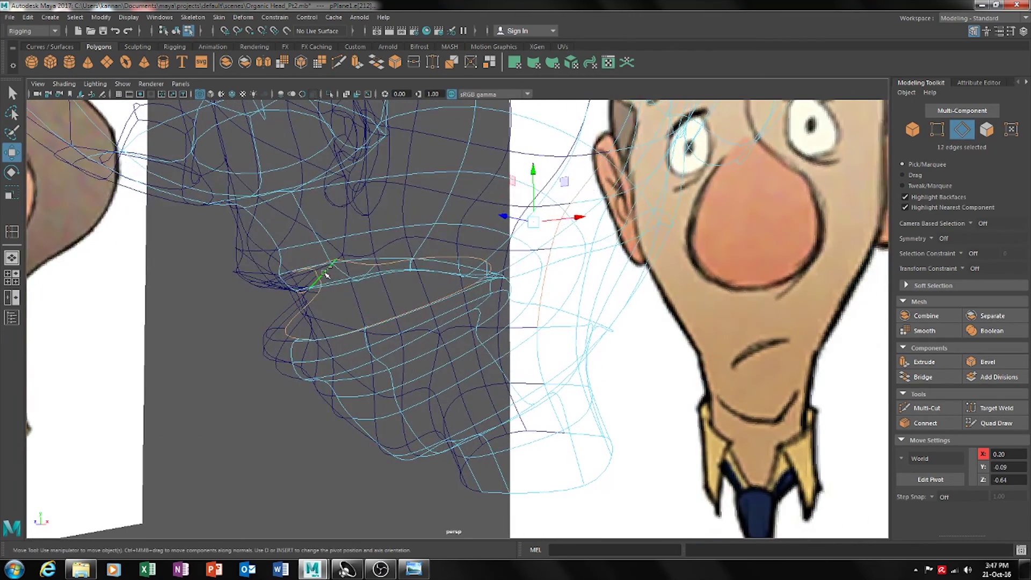
{"action": "left_click_drag", "start_coordinate": [378, 299], "coordinate": [522, 308], "text": "alt"}
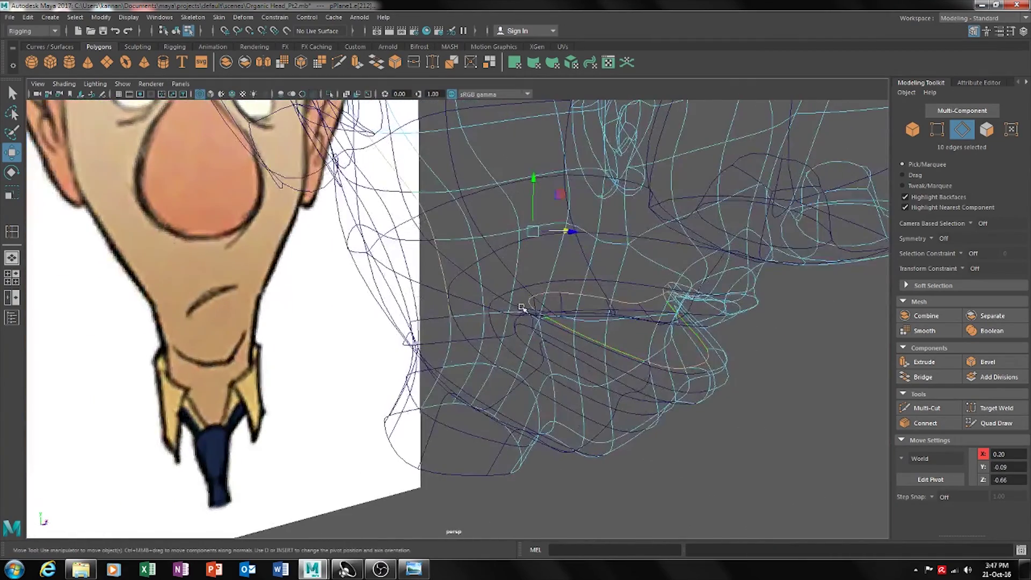
{"action": "key", "text": "ctrl+e"}
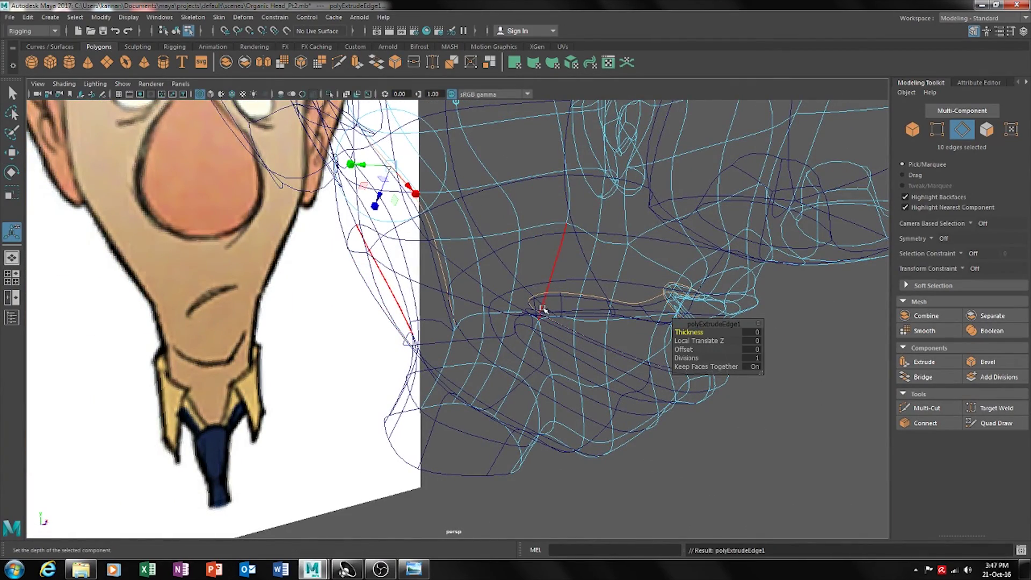
{"action": "key", "text": "ctrl+z"}
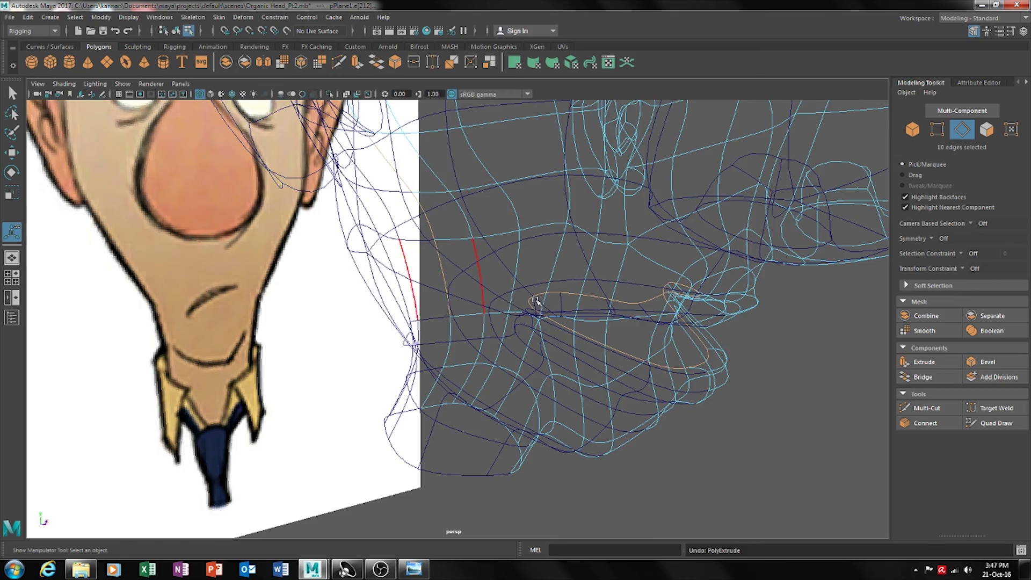
{"action": "left_click_drag", "start_coordinate": [536, 300], "coordinate": [543, 300], "text": "alt"}
{"action": "left_click_drag", "start_coordinate": [419, 272], "coordinate": [605, 305], "text": "alt"}
Extrude the mouth opening's border edges and scale and move the new border back into the head
{"action": "right_click_drag", "start_coordinate": [661, 311], "coordinate": [672, 322], "text": "shift"}
{"action": "key", "text": "r"}
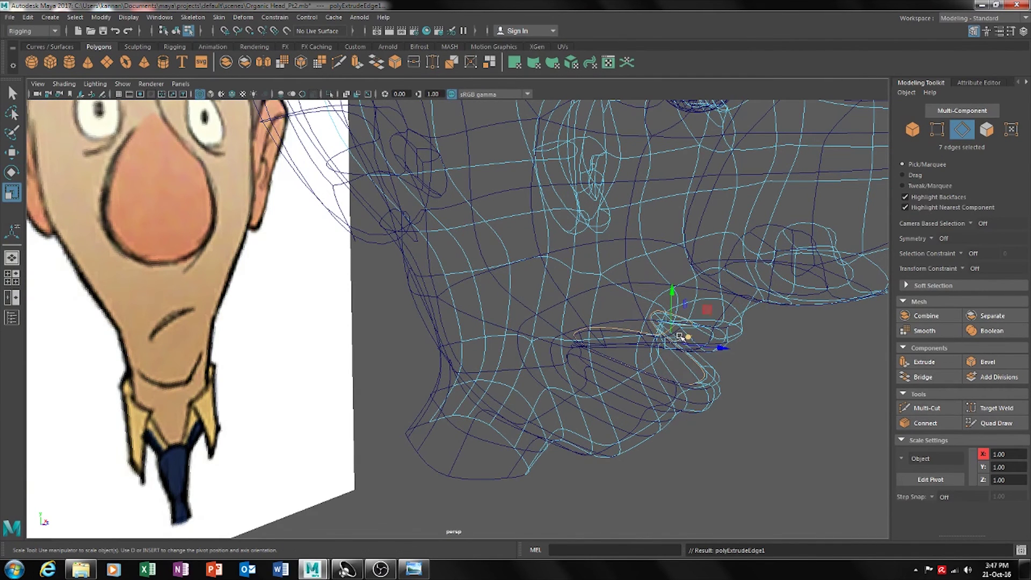
{"action": "left_click_drag", "start_coordinate": [674, 347], "coordinate": [672, 340]}
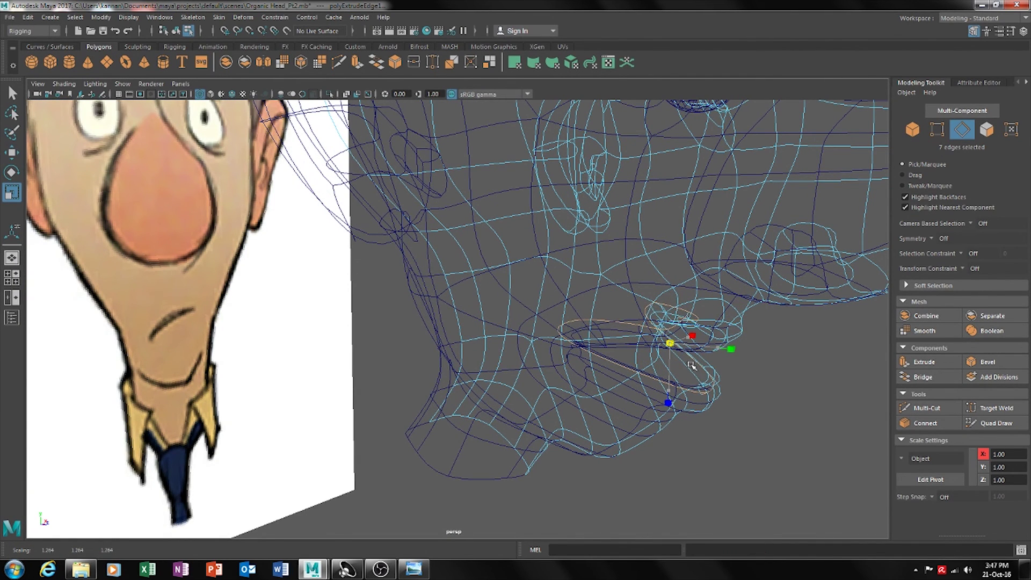
{"action": "key", "text": "w"}
{"action": "left_click_drag", "start_coordinate": [714, 347], "coordinate": [695, 347]}
{"action": "key", "text": "r"}
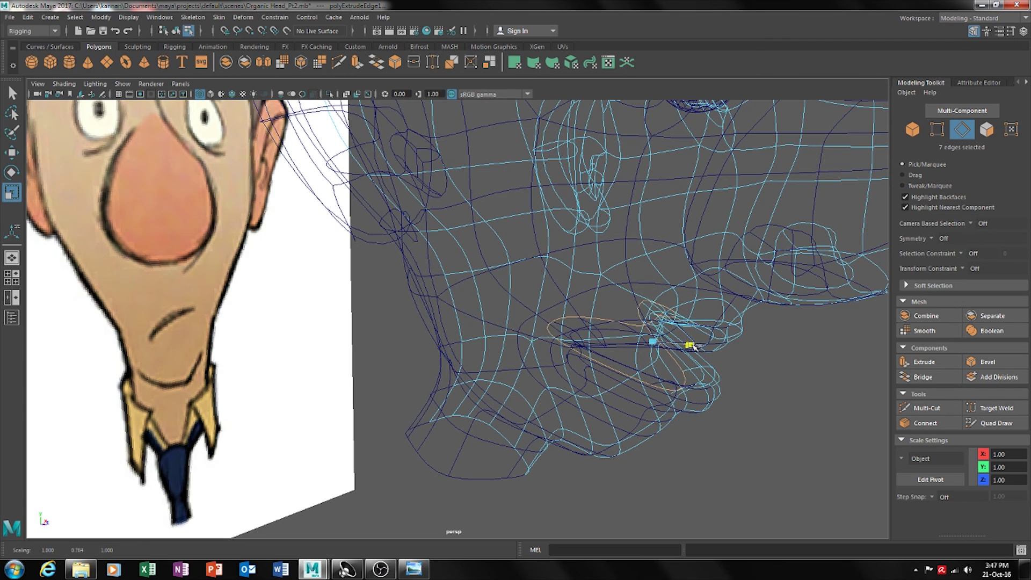
{"action": "key", "text": "w"}
{"action": "key", "text": "r"}
{"action": "mouse_move", "coordinate": [652, 388]}
{"action": "left_mouse_down"}
{"action": "mouse_move", "coordinate": [652, 419]}
{"action": "mouse_move", "coordinate": [650, 407]}
{"action": "left_mouse_up"}
In shaded display, move the selected edge inside the mouth behind the upper lip
{"action": "left_click_drag", "start_coordinate": [713, 350], "coordinate": [654, 345], "text": "alt"}
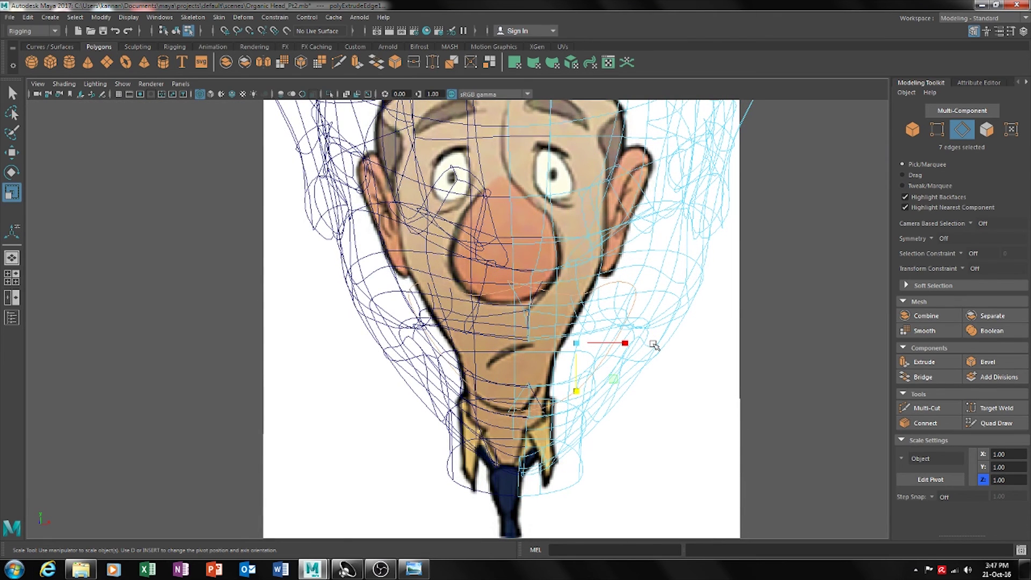
{"action": "key", "text": "5"}
{"action": "mouse_move", "coordinate": [655, 345]}
{"action": "left_mouse_down", "text": "alt"}
{"action": "mouse_move", "coordinate": [785, 327]}
{"action": "mouse_move", "coordinate": [792, 304]}
{"action": "mouse_move", "coordinate": [730, 304]}
{"action": "mouse_move", "coordinate": [779, 302]}
{"action": "mouse_move", "coordinate": [797, 316]}
{"action": "mouse_move", "coordinate": [733, 315]}
{"action": "mouse_move", "coordinate": [748, 306]}
{"action": "mouse_move", "coordinate": [664, 272]}
{"action": "left_mouse_up", "text": "alt"}
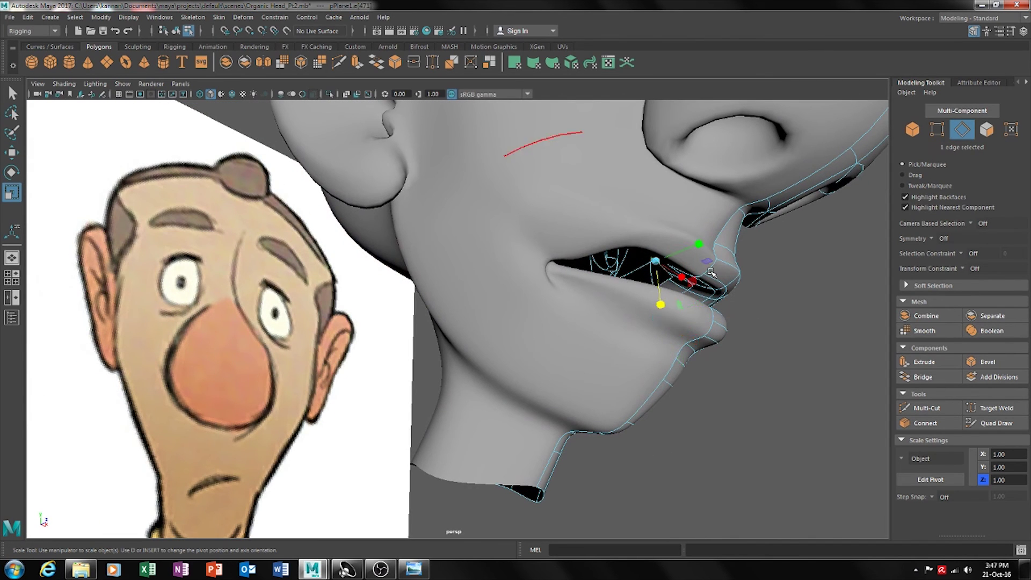
{"action": "key", "text": "w"}
{"action": "left_click_drag", "start_coordinate": [694, 246], "coordinate": [726, 313]}
Examine the mouth and side profile with the head mesh selected as a whole object
{"action": "left_click_drag", "start_coordinate": [652, 300], "coordinate": [634, 369], "text": "alt"}
{"action": "left_click", "coordinate": [621, 322]}
{"action": "key", "text": "F8"}
{"action": "left_click", "coordinate": [847, 230]}
{"action": "left_click_drag", "start_coordinate": [531, 385], "coordinate": [428, 359], "text": "alt"}
{"action": "left_click", "coordinate": [451, 373]}
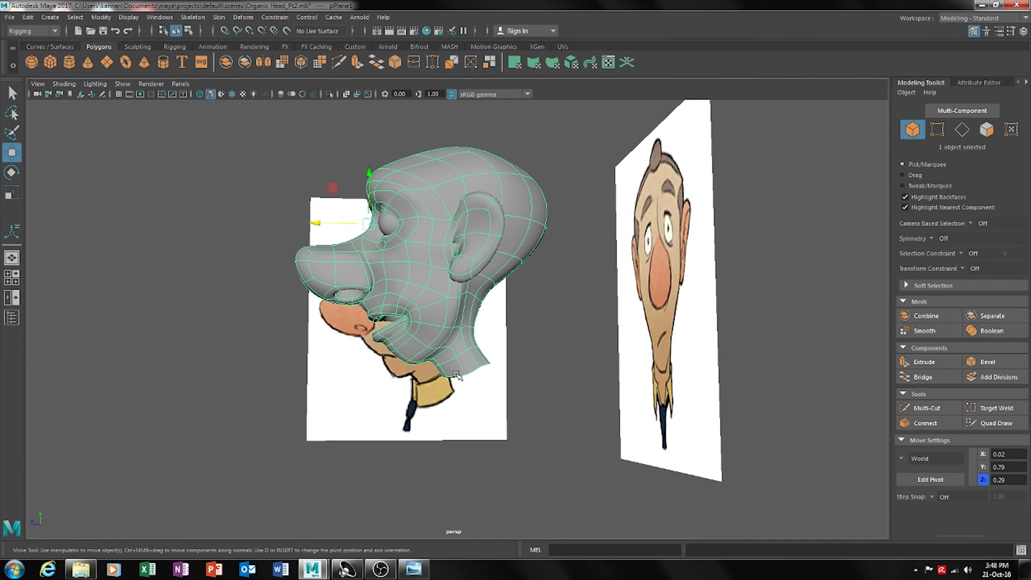
Move the bottom row of neck vertices down to Y -1.24 and slightly backward to lengthen the neck
{"action": "left_click", "coordinate": [967, 135]}
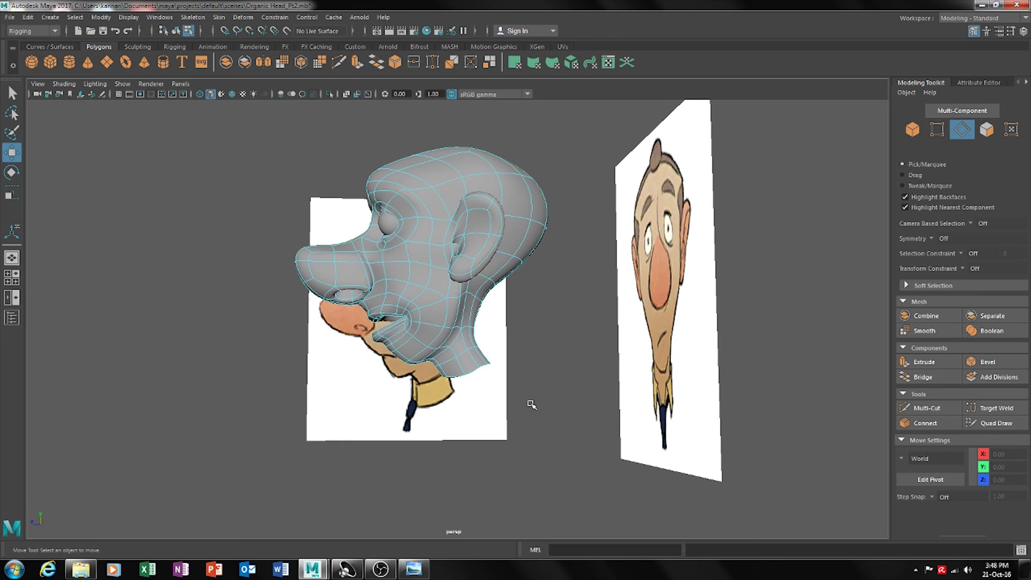
{"action": "left_click_drag", "start_coordinate": [532, 405], "coordinate": [555, 386], "text": "alt"}
{"action": "left_click", "coordinate": [940, 136]}
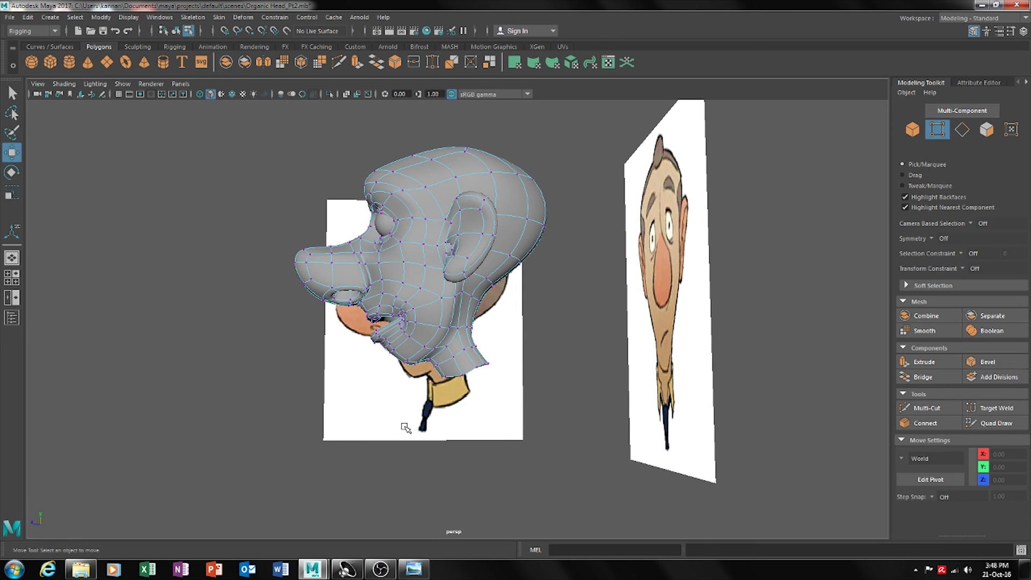
{"action": "left_click_drag", "start_coordinate": [457, 385], "coordinate": [466, 383]}
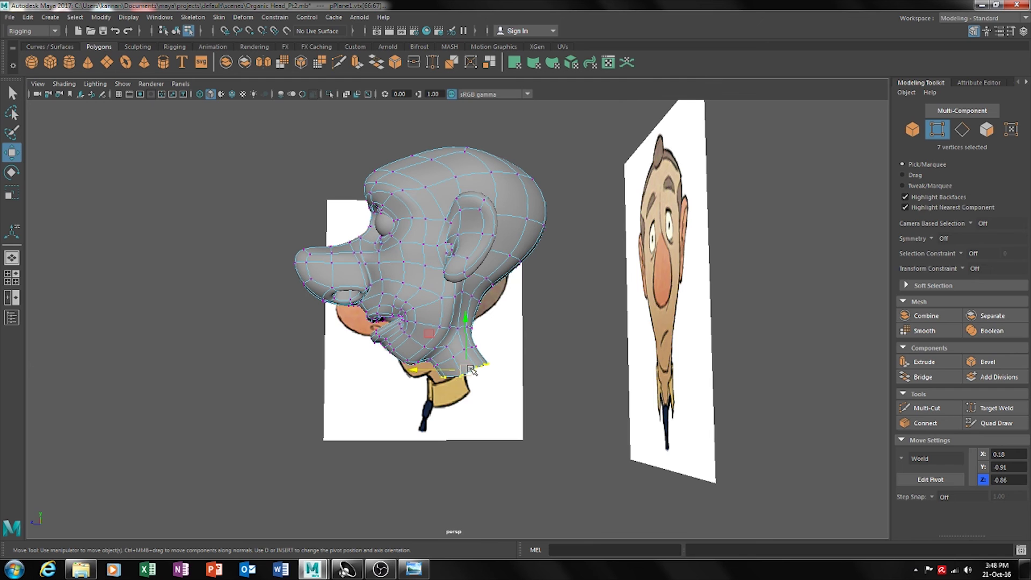
{"action": "key", "text": "r"}
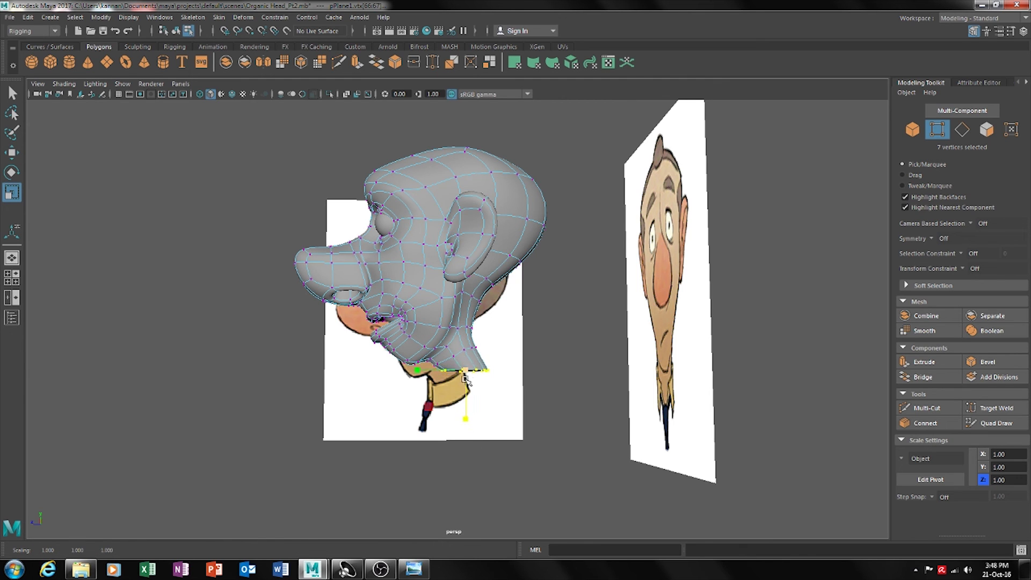
{"action": "key", "text": "e"}
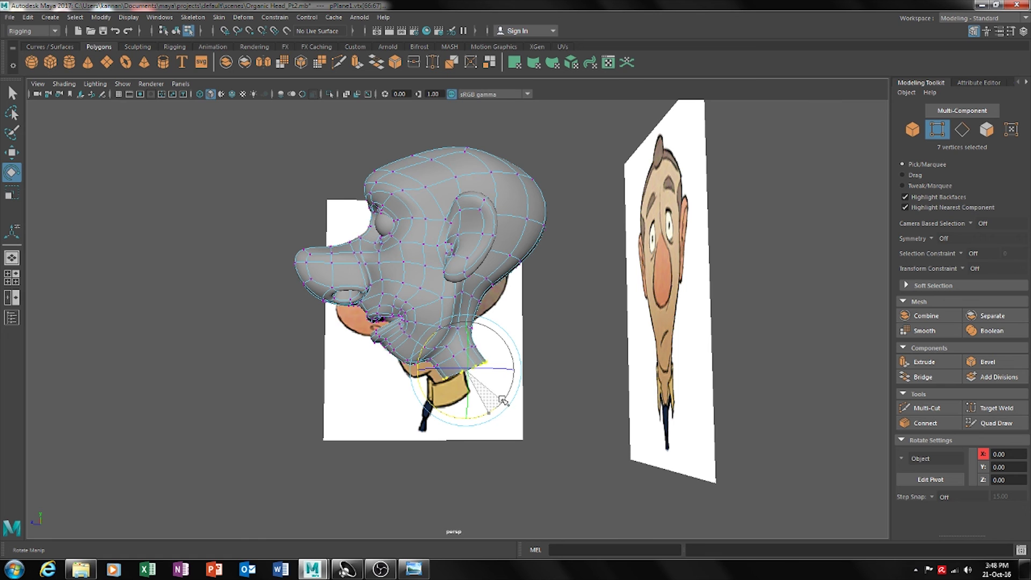
{"action": "key", "text": "r"}
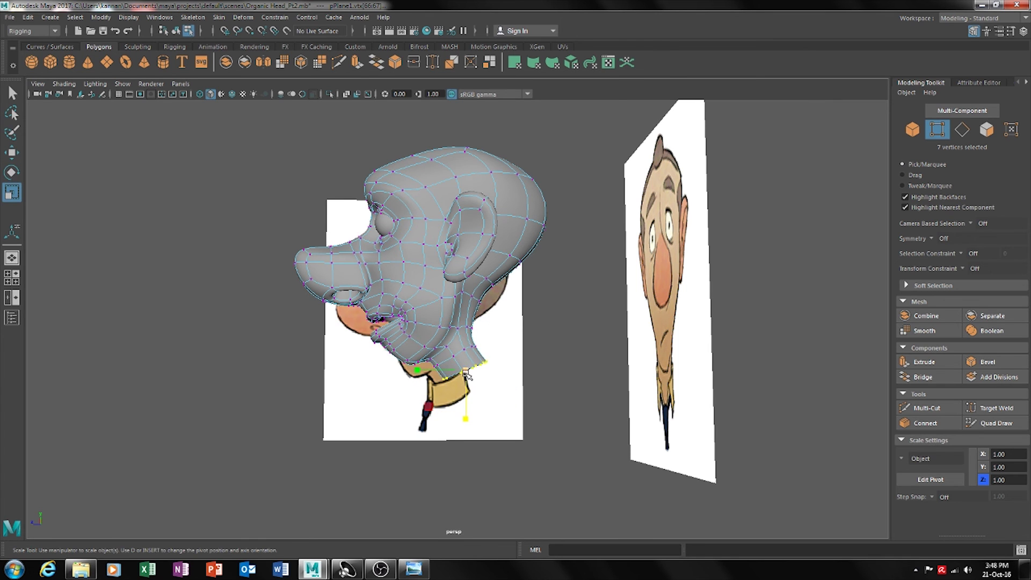
{"action": "key", "text": "w"}
{"action": "left_click_drag", "start_coordinate": [469, 376], "coordinate": [470, 376]}
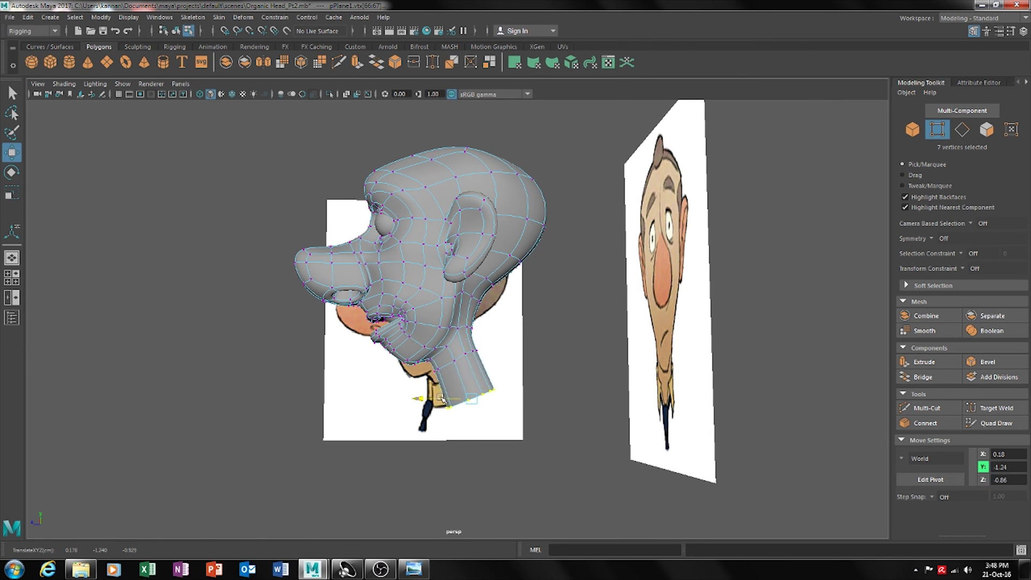
Examine the lengthened neck and whole head from several angles against the front and side references
{"action": "left_click_drag", "start_coordinate": [443, 399], "coordinate": [669, 411], "text": "alt"}
{"action": "left_click", "coordinate": [669, 412]}
{"action": "mouse_move", "coordinate": [534, 376]}
{"action": "left_mouse_down", "text": "alt"}
{"action": "mouse_move", "coordinate": [527, 362]}
{"action": "mouse_move", "coordinate": [518, 370]}
{"action": "left_mouse_up", "text": "alt"}
{"action": "right_click_drag", "start_coordinate": [518, 369], "coordinate": [534, 412], "text": "alt"}
{"action": "left_click_drag", "start_coordinate": [534, 412], "coordinate": [594, 404], "text": "alt"}
{"action": "left_click", "coordinate": [375, 488]}
{"action": "left_click", "coordinate": [913, 130]}
{"action": "left_click_drag", "start_coordinate": [674, 318], "coordinate": [442, 348], "text": "alt"}
{"action": "left_click_drag", "start_coordinate": [491, 329], "coordinate": [531, 294], "text": "alt"}
Try to extrude the two faces above the eye into an eyebrow, and undo the extrusion
{"action": "left_click", "coordinate": [585, 294]}
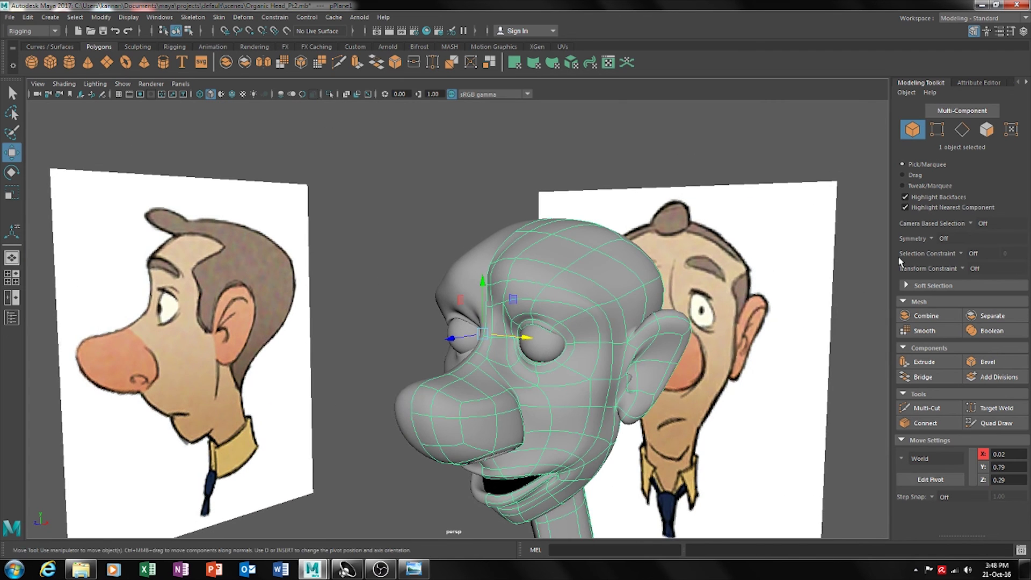
{"action": "left_click", "coordinate": [988, 132]}
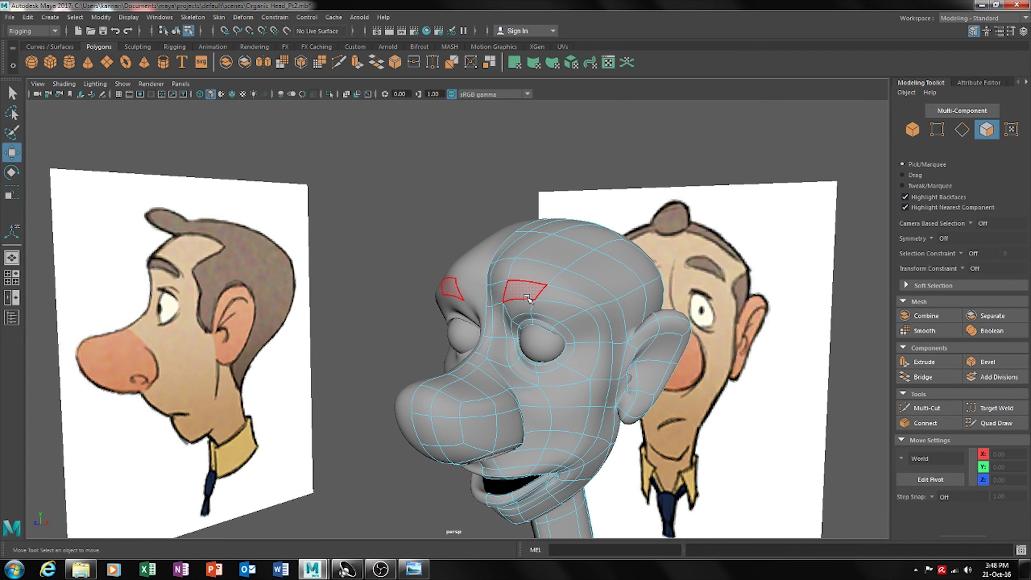
{"action": "left_click", "coordinate": [528, 297]}
{"action": "left_click_drag", "start_coordinate": [604, 360], "coordinate": [579, 372], "text": "alt"}
{"action": "key", "text": "ctrl+e"}
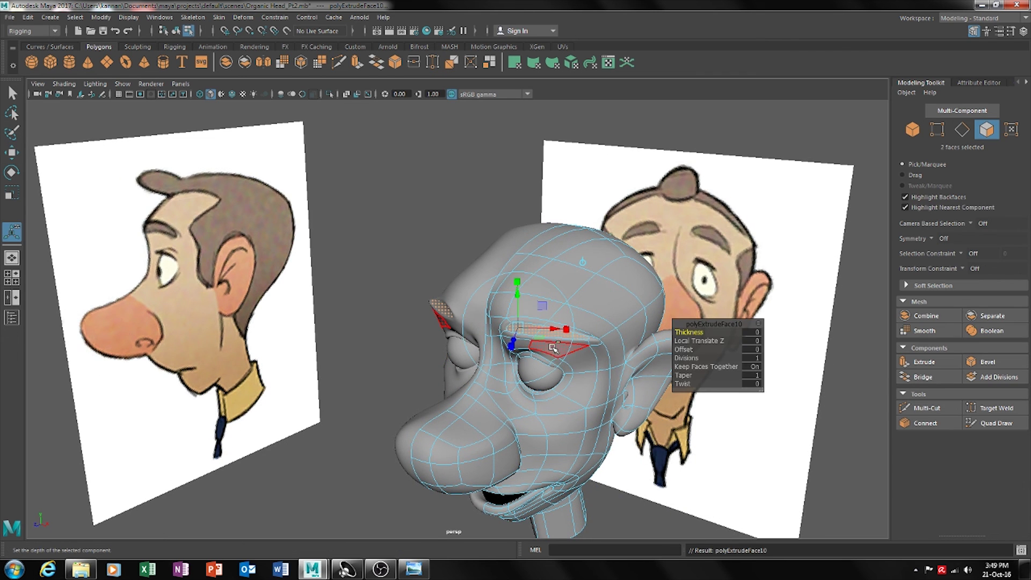
{"action": "key", "text": "w"}
{"action": "left_click_drag", "start_coordinate": [529, 340], "coordinate": [520, 345]}
{"action": "key", "text": "r"}
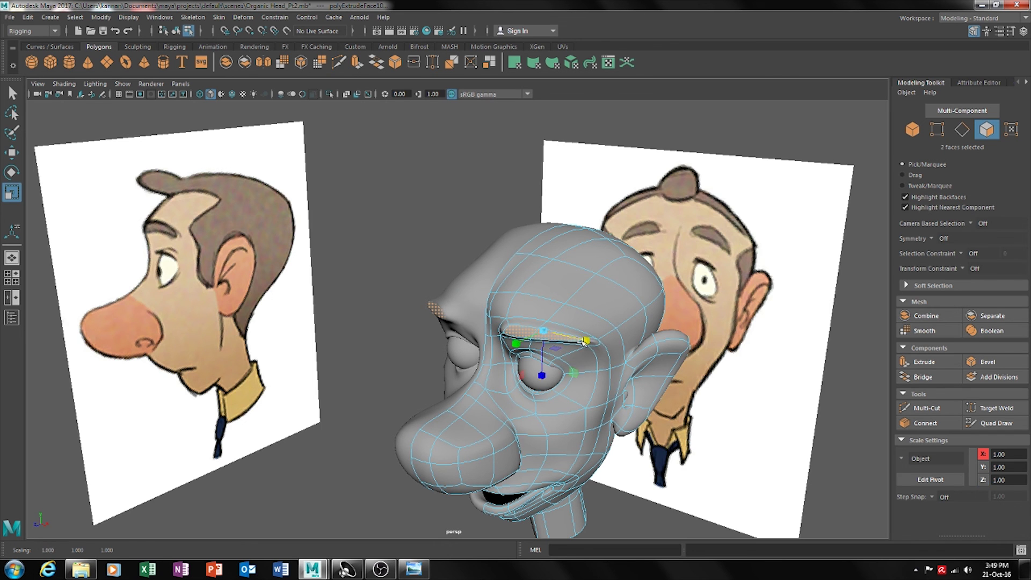
{"action": "key", "text": "w"}
{"action": "left_click_drag", "start_coordinate": [584, 342], "coordinate": [668, 403], "text": "alt"}
{"action": "key", "text": "ctrl+z"}
{"action": "left_click", "coordinate": [463, 376]}
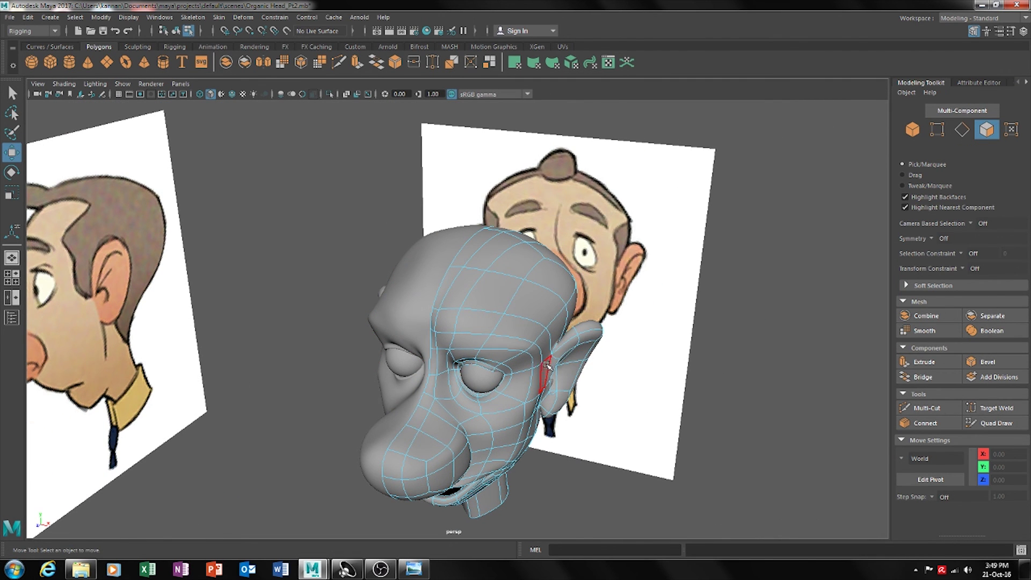
Select the scalp faces covering the hair area from the forehead around to the nape, and clear the selection
{"action": "left_click_drag", "start_coordinate": [545, 365], "coordinate": [413, 306], "text": "alt"}
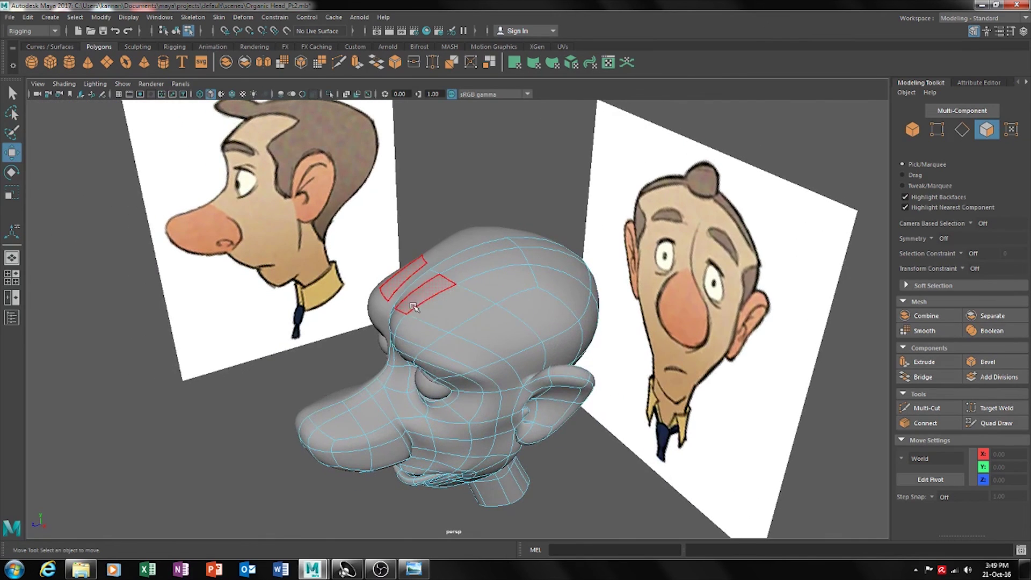
{"action": "left_click", "coordinate": [417, 287]}
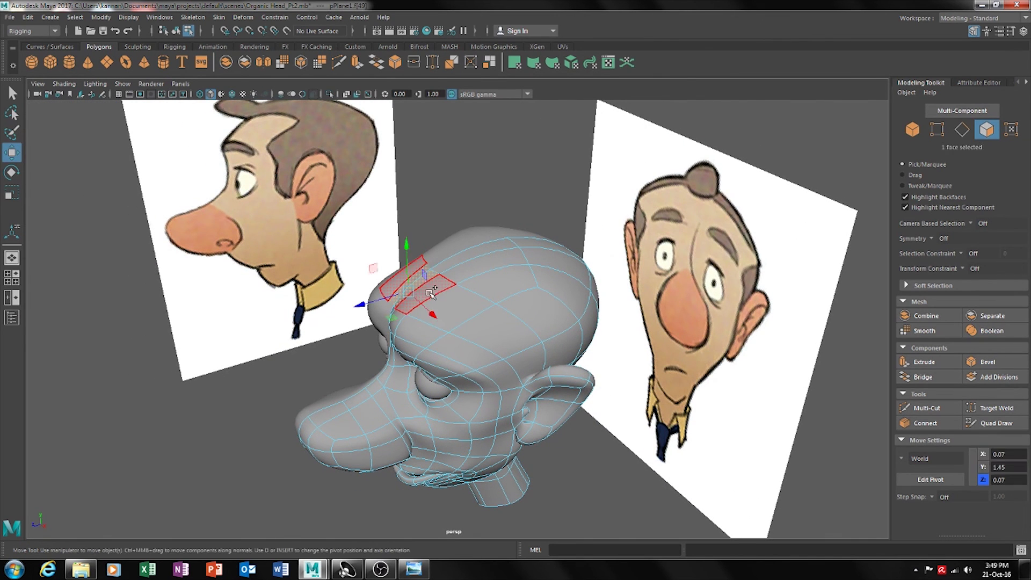
{"action": "left_click", "coordinate": [480, 315], "text": "shift"}
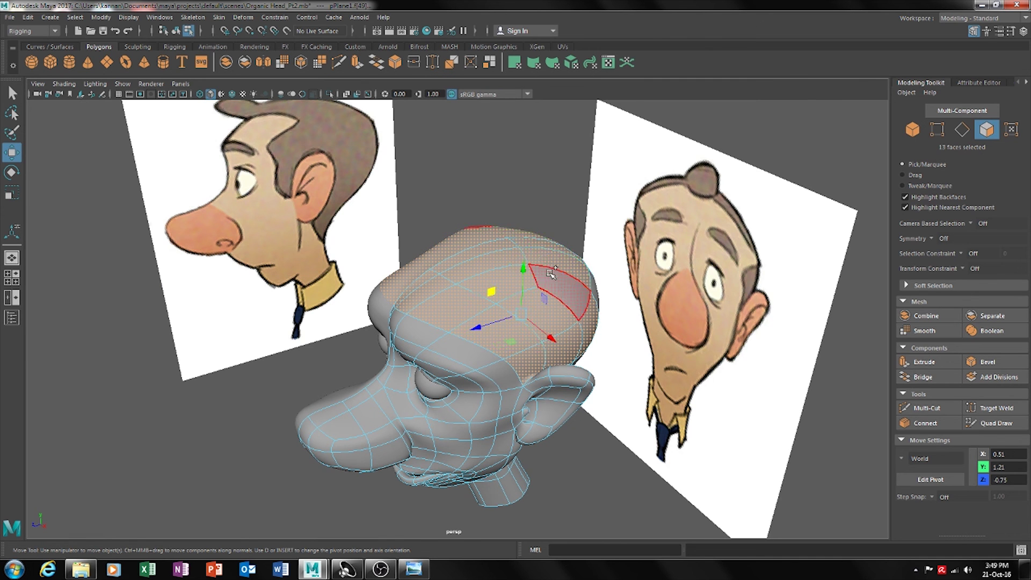
{"action": "left_click_drag", "start_coordinate": [639, 347], "coordinate": [597, 314], "text": "alt"}
{"action": "left_click", "coordinate": [597, 315], "text": "shift"}
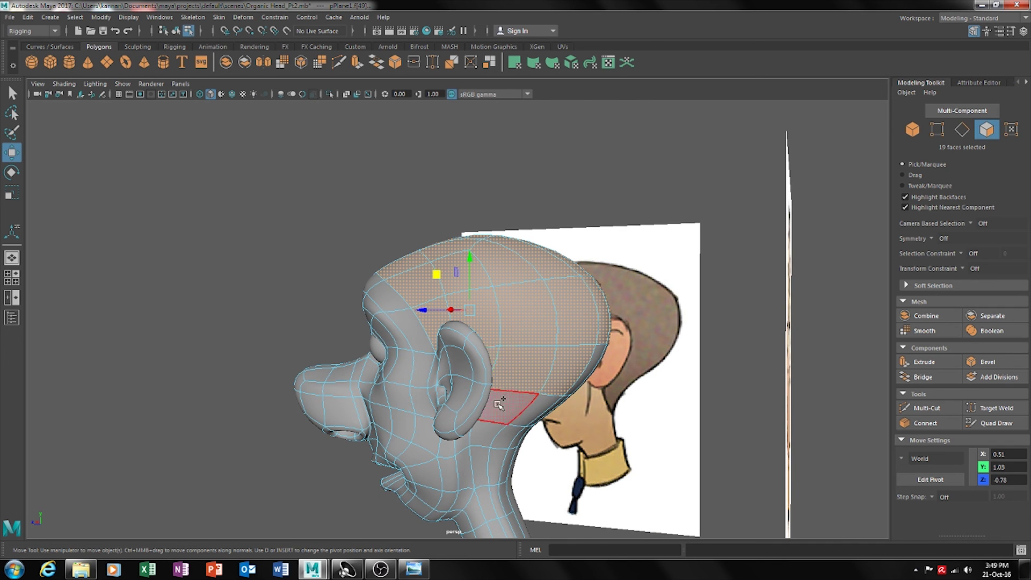
{"action": "left_click_drag", "start_coordinate": [597, 419], "coordinate": [583, 388], "text": "alt"}
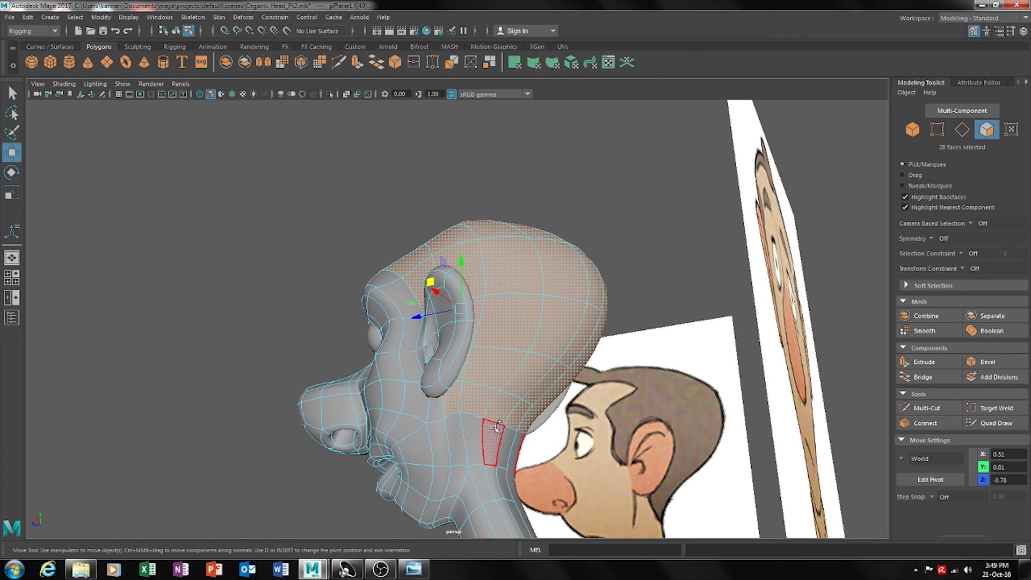
{"action": "left_click_drag", "start_coordinate": [539, 444], "coordinate": [705, 408], "text": "alt"}
{"action": "left_click", "coordinate": [705, 408]}
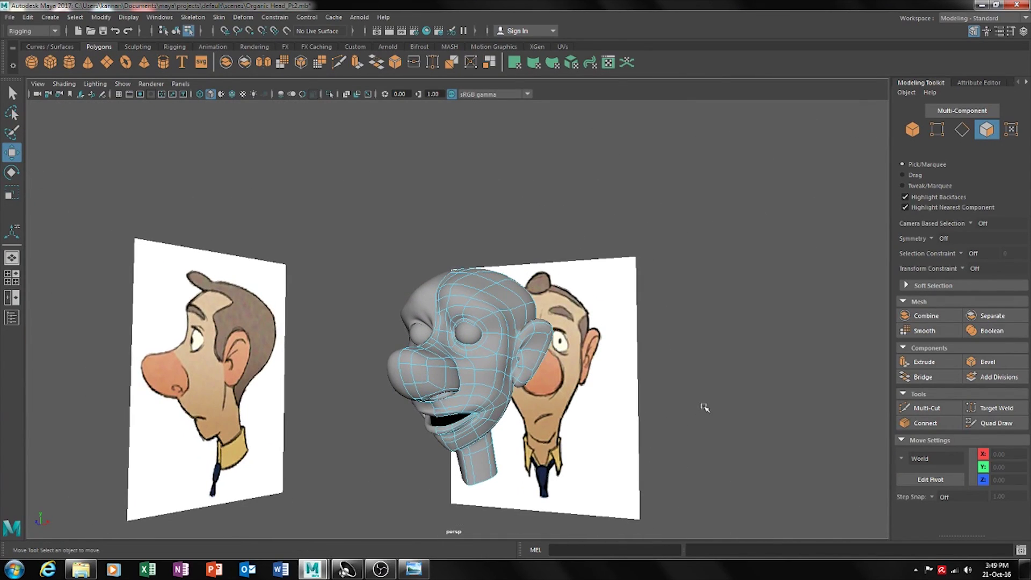
Return to object mode and turn on the viewport's ambient occlusion to view the whole head with soft shading
{"action": "key", "text": "F8"}
{"action": "left_click_drag", "start_coordinate": [632, 359], "coordinate": [523, 332], "text": "alt"}
{"action": "left_click_drag", "start_coordinate": [452, 350], "coordinate": [539, 425], "text": "alt"}
{"action": "left_click_drag", "start_coordinate": [582, 385], "coordinate": [456, 374], "text": "alt"}
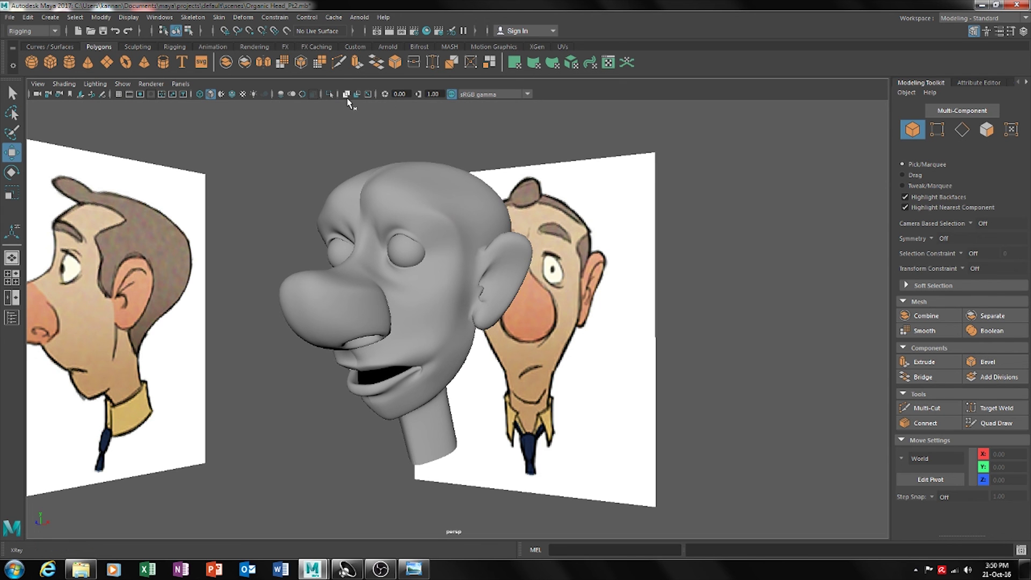
{"action": "left_click", "coordinate": [282, 95]}
{"action": "left_click_drag", "start_coordinate": [457, 231], "coordinate": [563, 321], "text": "alt"}
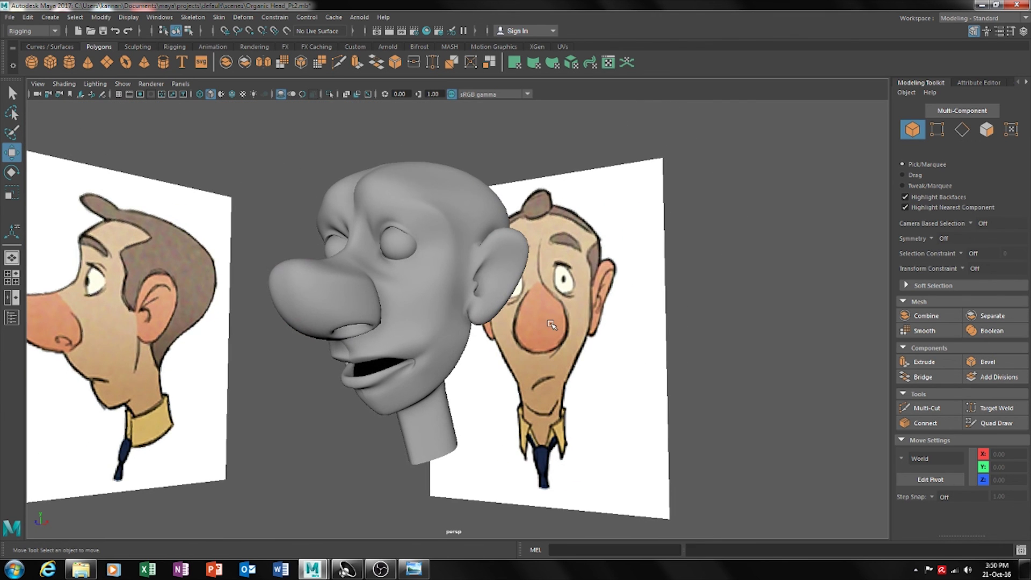
Examine the wireframe flow of the head and eyes by selecting the objects, and clear the selection
{"action": "left_click_drag", "start_coordinate": [374, 272], "coordinate": [430, 324]}
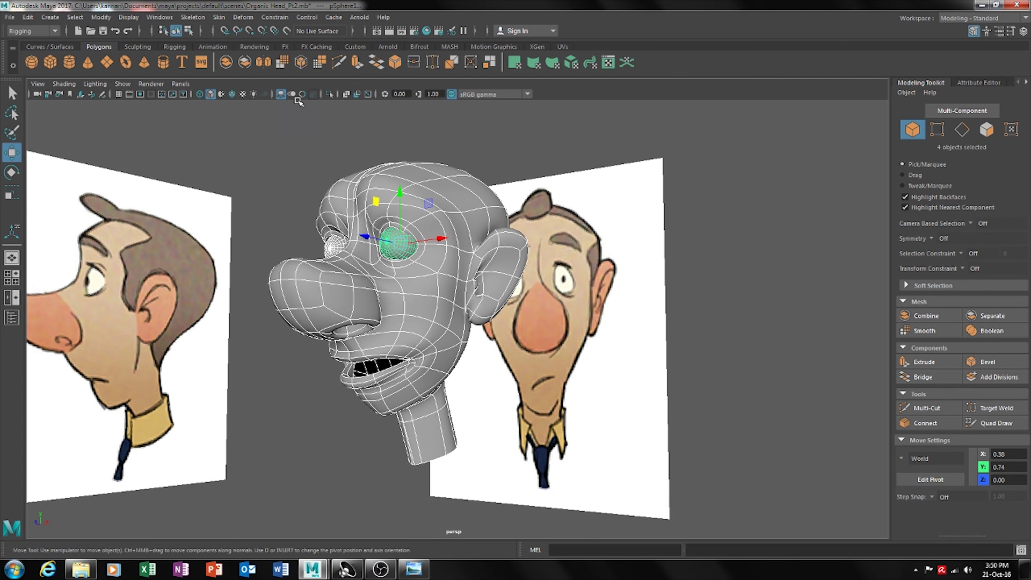
{"action": "left_click", "coordinate": [359, 133]}
{"action": "left_click_drag", "start_coordinate": [336, 306], "coordinate": [517, 321]}
{"action": "left_click", "coordinate": [669, 235]}
{"action": "left_click_drag", "start_coordinate": [669, 235], "coordinate": [498, 285], "text": "alt"}
{"action": "mouse_move", "coordinate": [405, 381]}
{"action": "left_mouse_down", "text": "alt"}
{"action": "mouse_move", "coordinate": [394, 382]}
{"action": "mouse_move", "coordinate": [406, 380]}
{"action": "left_mouse_up", "text": "alt"}
{"action": "left_click", "coordinate": [393, 382]}
{"action": "left_click", "coordinate": [368, 459]}
{"action": "left_click", "coordinate": [409, 394]}
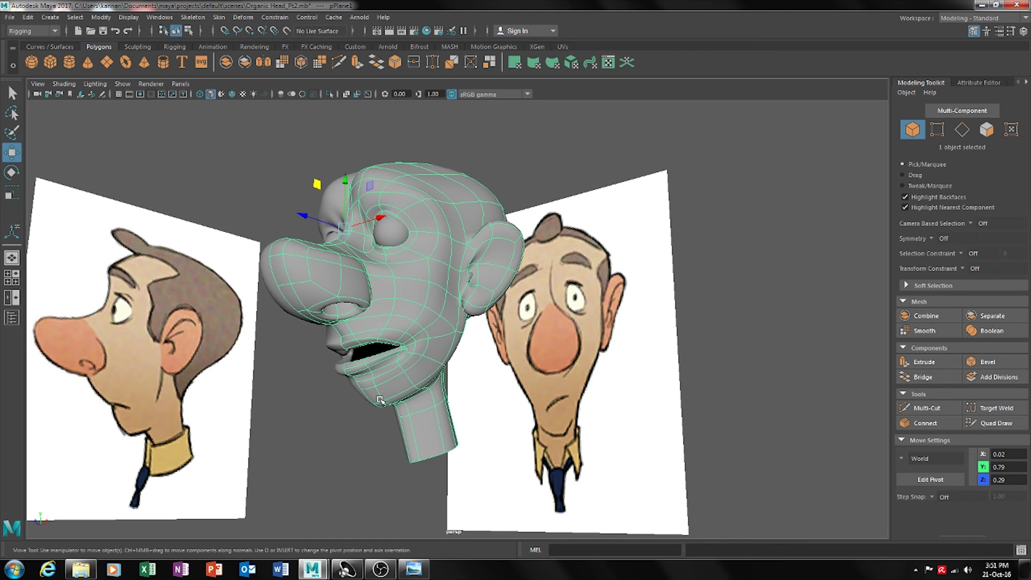
{"action": "left_click", "coordinate": [361, 450]}
Examine the unselected head from a three-quarter view beside the front and side reference images
{"action": "left_click_drag", "start_coordinate": [361, 450], "coordinate": [363, 387], "text": "alt"}
{"action": "scroll", "coordinate": [358, 379], "scroll_direction": "up", "scroll_amount": 3}
{"action": "right_click_drag", "start_coordinate": [363, 386], "coordinate": [472, 391], "text": "alt"}
{"action": "mouse_move", "coordinate": [473, 391]}
{"action": "left_mouse_down", "text": "alt"}
{"action": "mouse_move", "coordinate": [457, 379]}
{"action": "mouse_move", "coordinate": [467, 380]}
{"action": "left_mouse_up", "text": "alt"}
{"action": "left_click_drag", "start_coordinate": [601, 366], "coordinate": [579, 368], "text": "alt"}
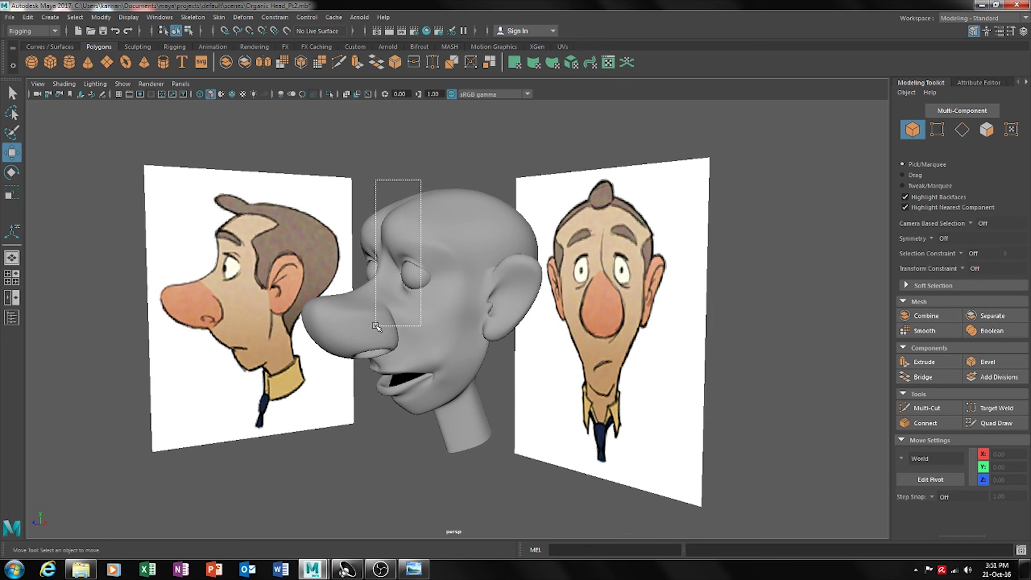
{"action": "left_click_drag", "start_coordinate": [376, 326], "coordinate": [378, 328]}
{"action": "left_click", "coordinate": [417, 450]}
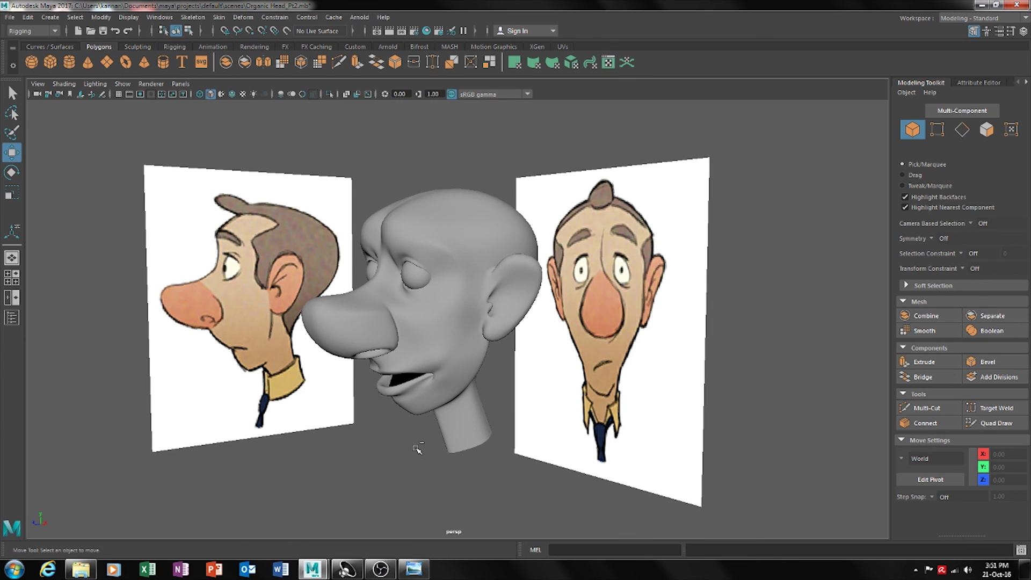